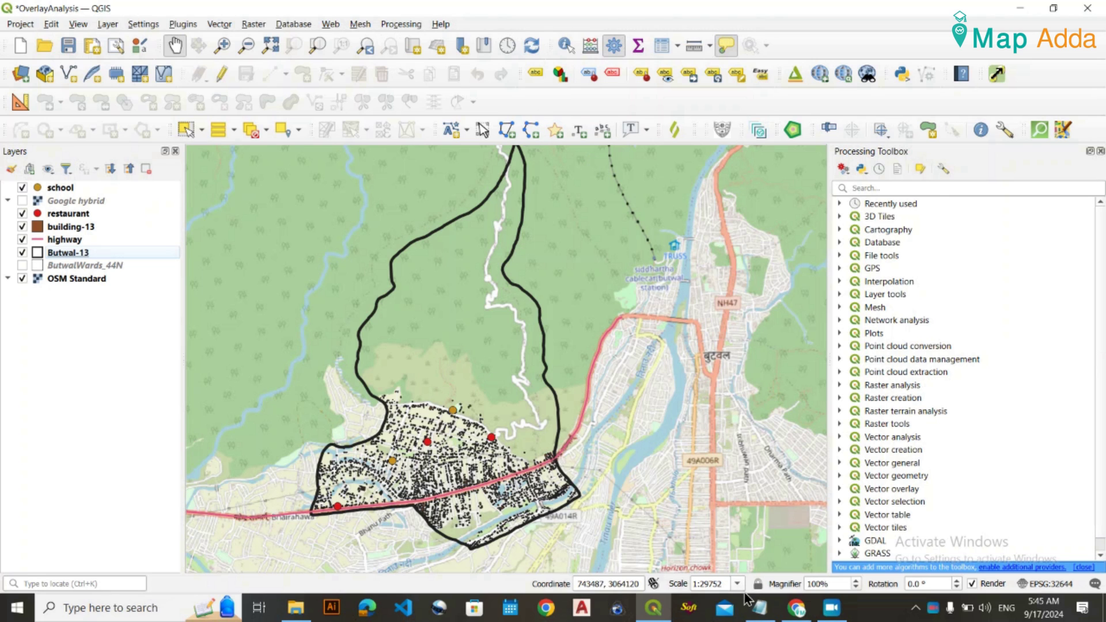
Review the Belbas location and 900 m school criteria in the Notepad notes.
left_click(761, 608)
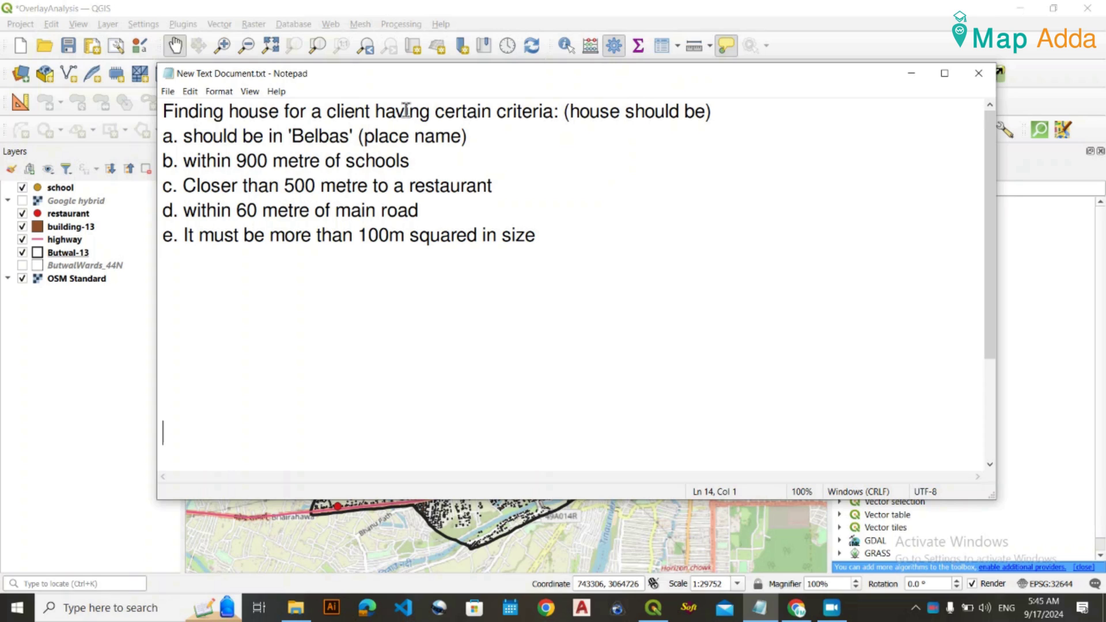
left_click_drag(183, 136, 461, 136)
left_click(291, 139)
left_click(196, 163)
left_click_drag(206, 166, 412, 167)
left_click(385, 167)
left_click(911, 73)
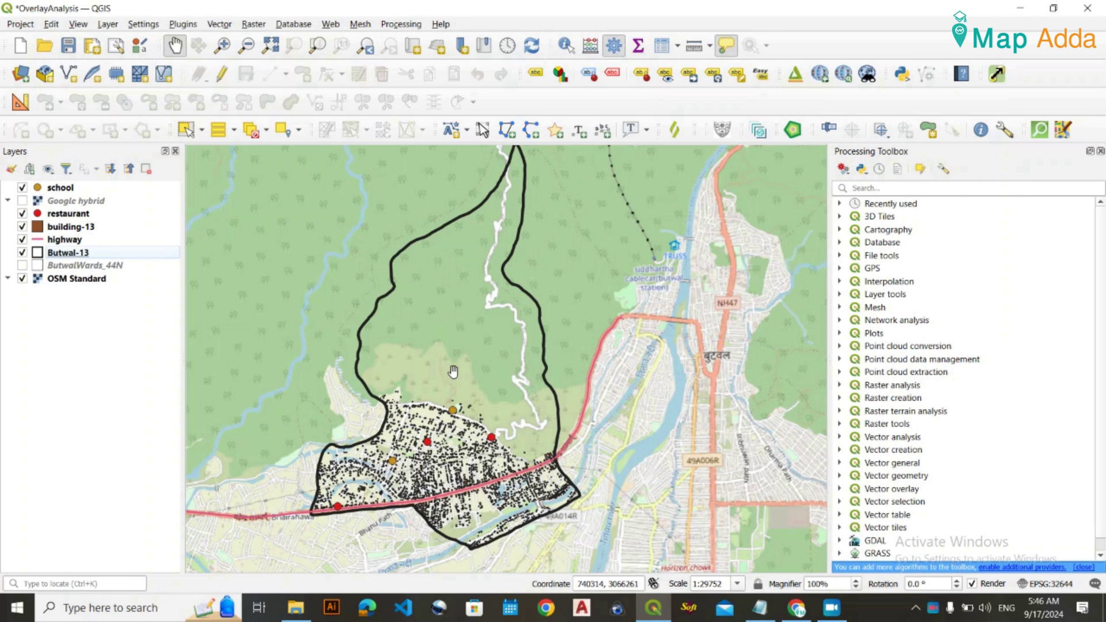
Review the 500 m restaurant and 60 m main road criteria in the notes.
left_click(760, 608)
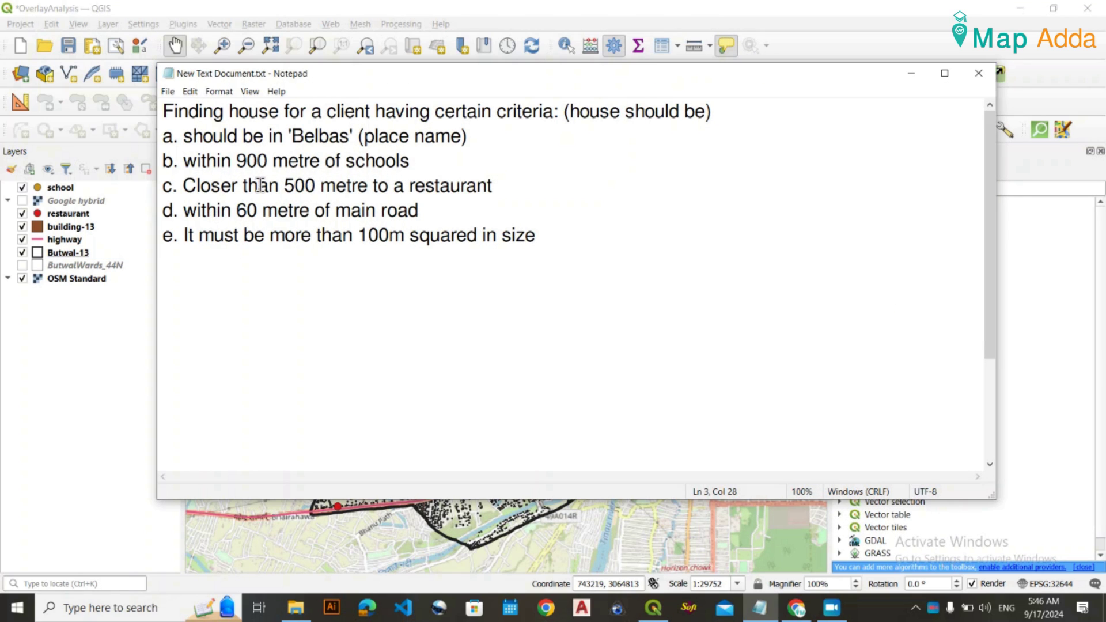
left_click_drag(273, 183, 495, 180)
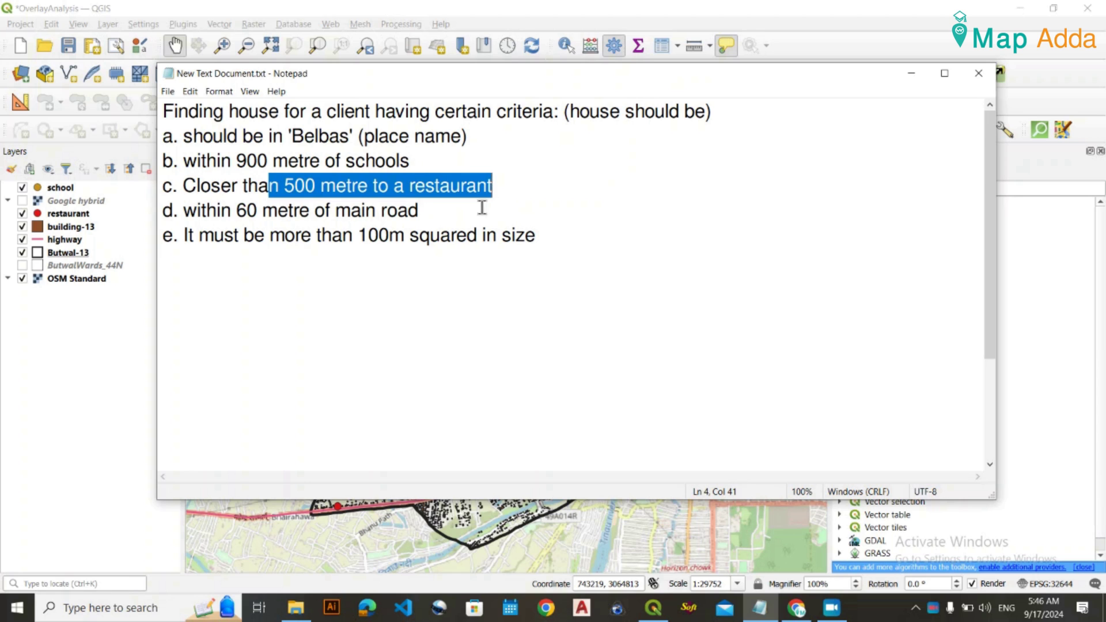
left_click(447, 208)
left_click_drag(843, 79, 851, 131)
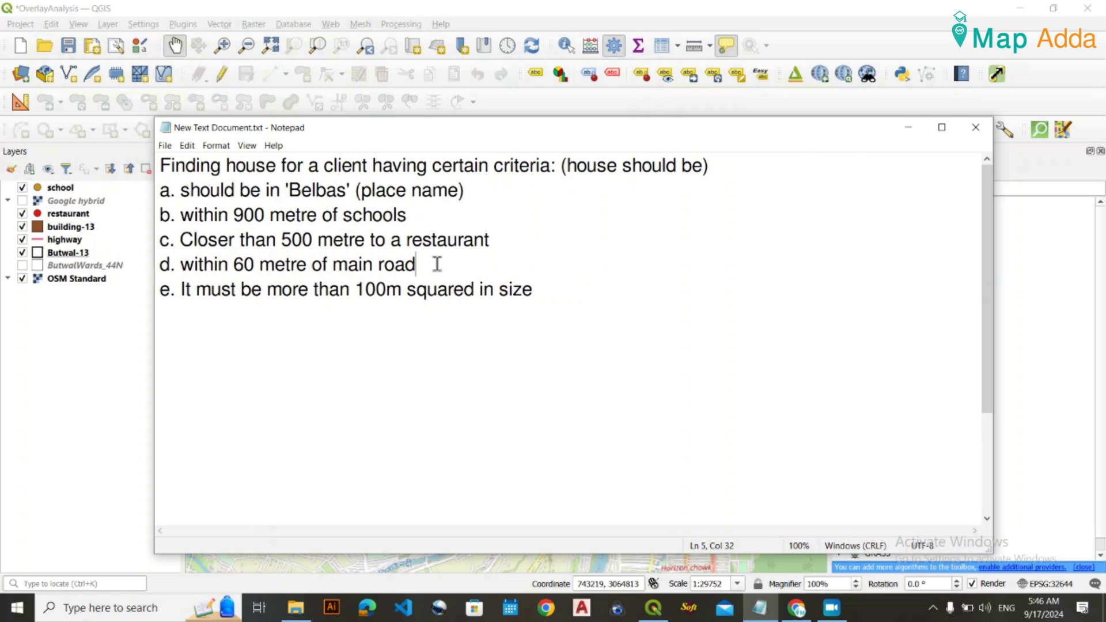
left_click_drag(437, 264, 202, 263)
left_click(537, 238)
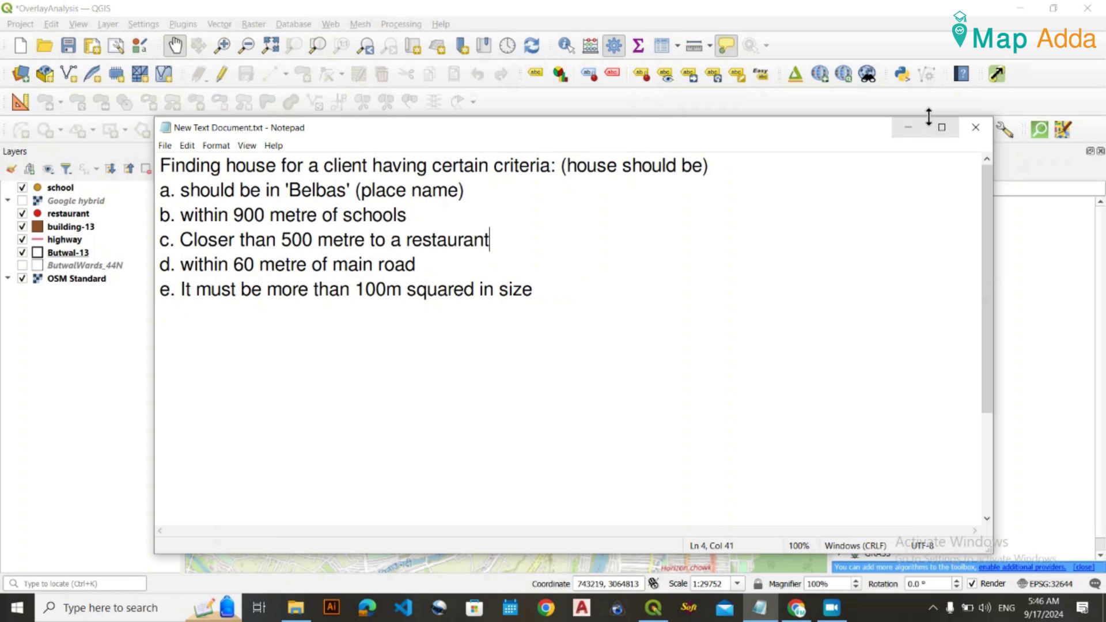
left_click(909, 132)
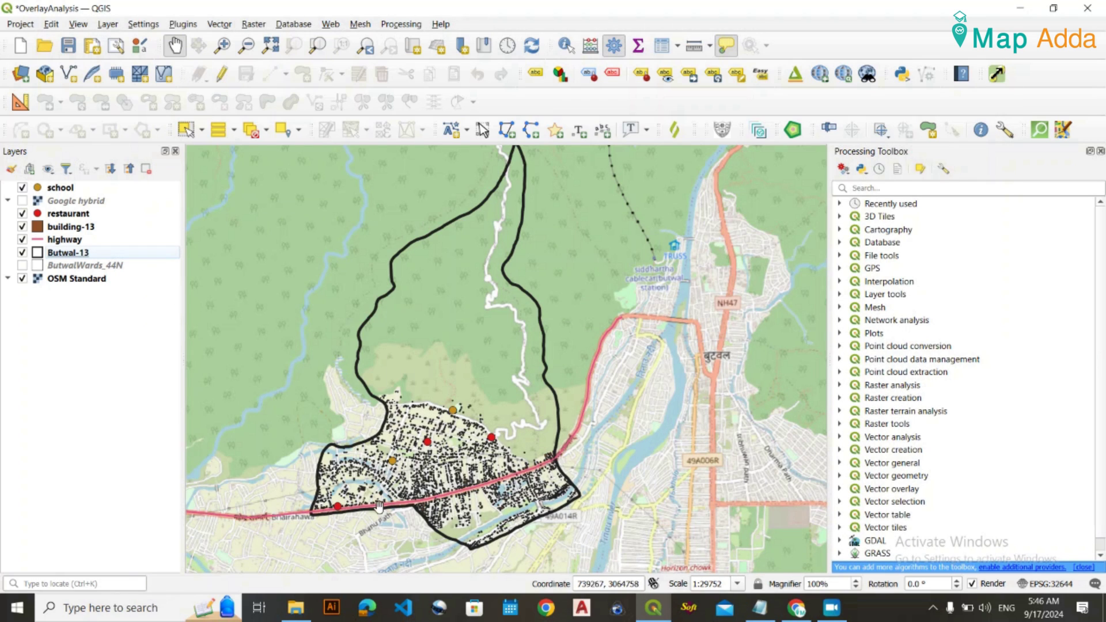
Zoom and pan the map to the building area, then check the 100 m² size criterion.
scroll(521, 479, "up", 1)
left_click_drag(396, 510, 534, 457)
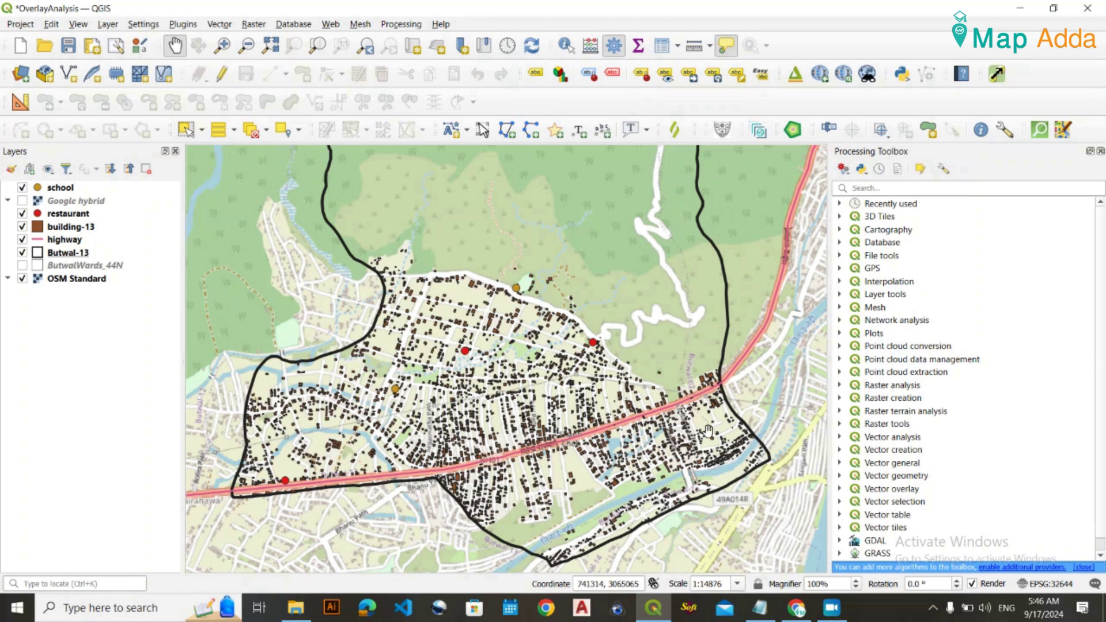
left_click(761, 608)
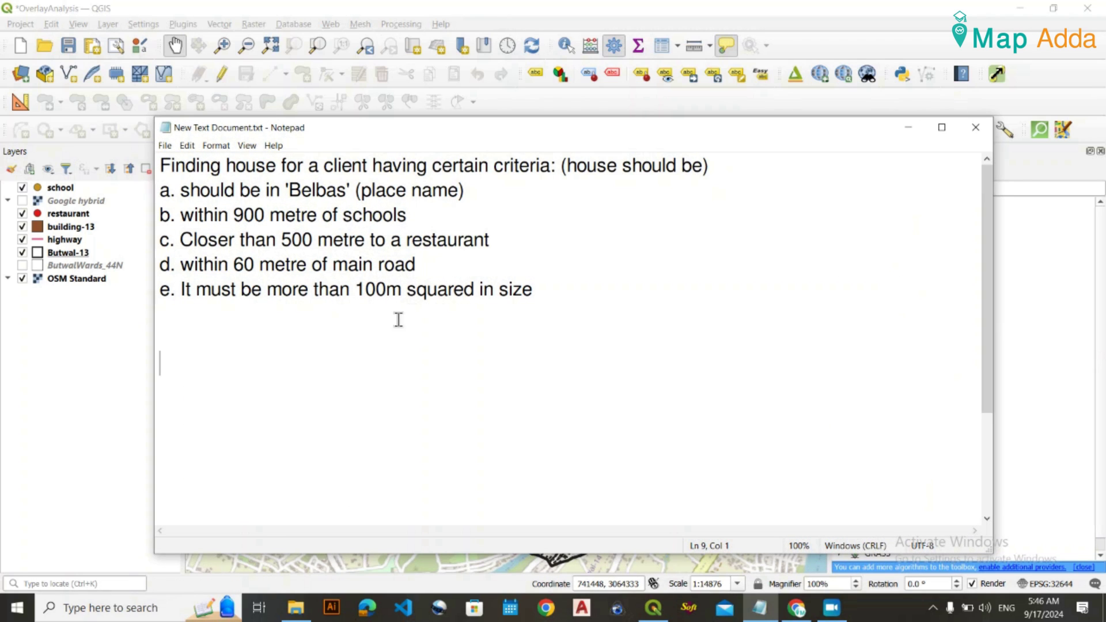
left_click_drag(548, 286, 334, 294)
left_click(645, 228)
left_click(908, 128)
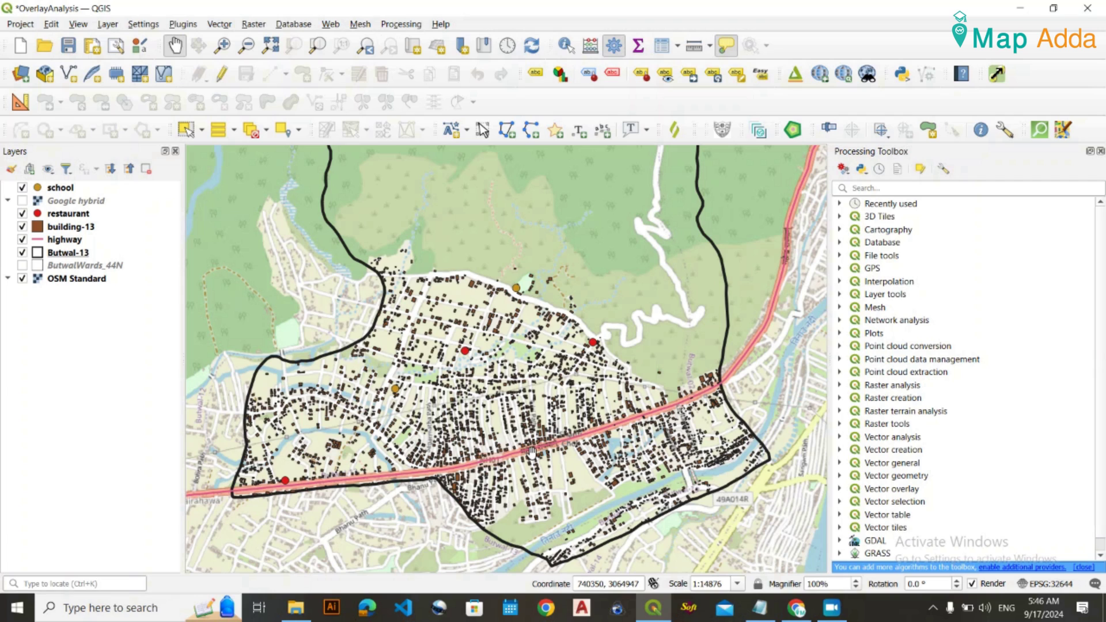
Review the full criteria list, then hide the school, restaurant, building-13 and highway layers.
mouse_move(531, 453)
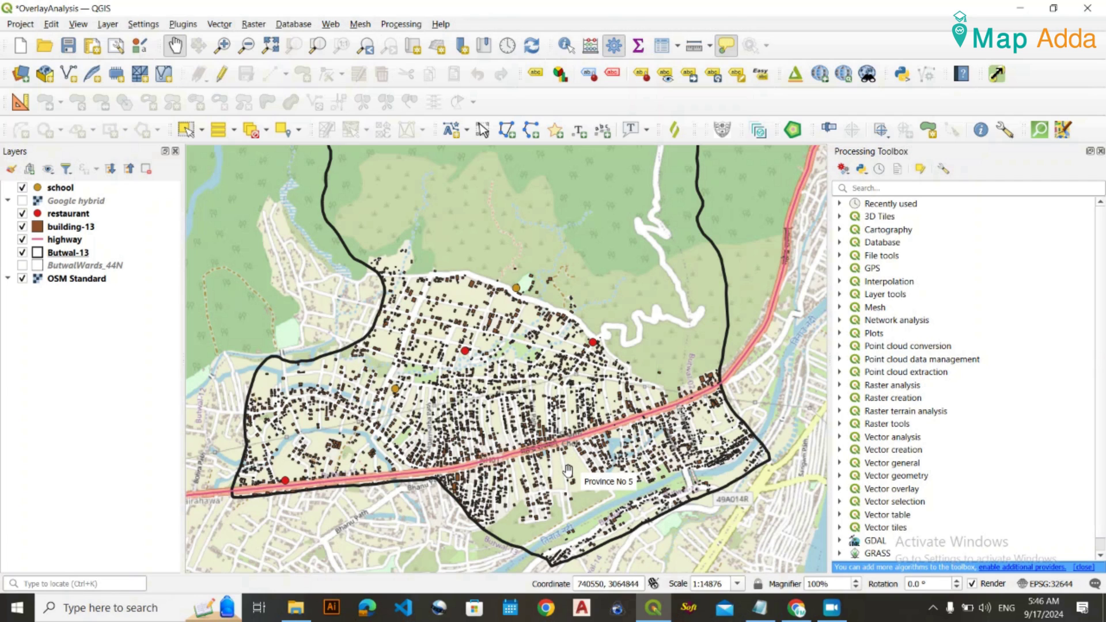
left_click(760, 608)
left_click_drag(536, 296, 162, 189)
left_click(294, 290)
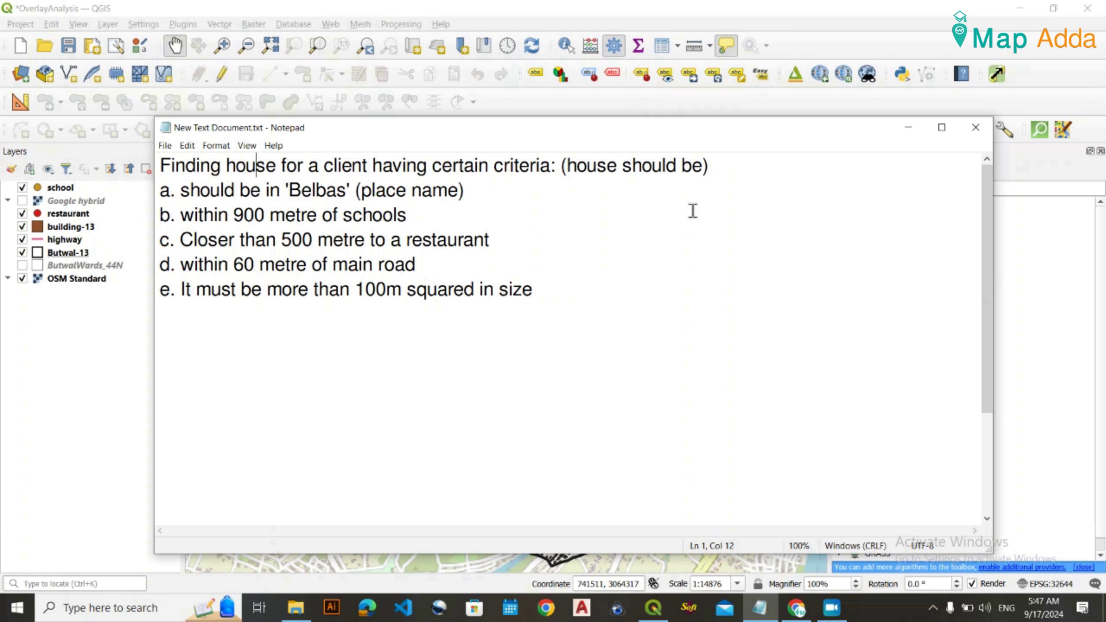
left_click(908, 131)
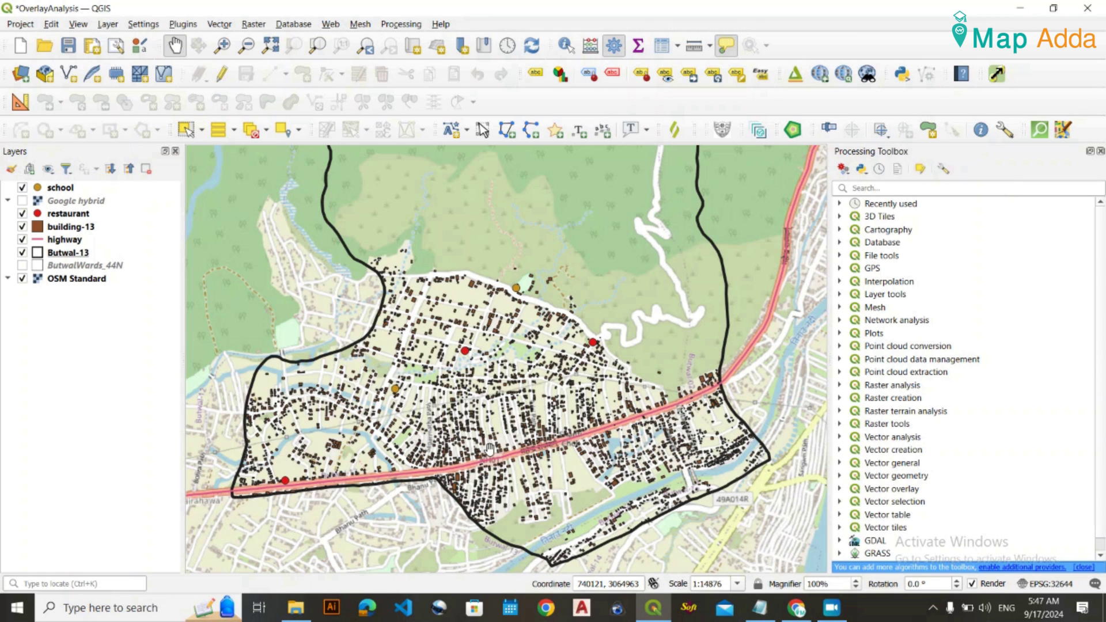
mouse_move(489, 449)
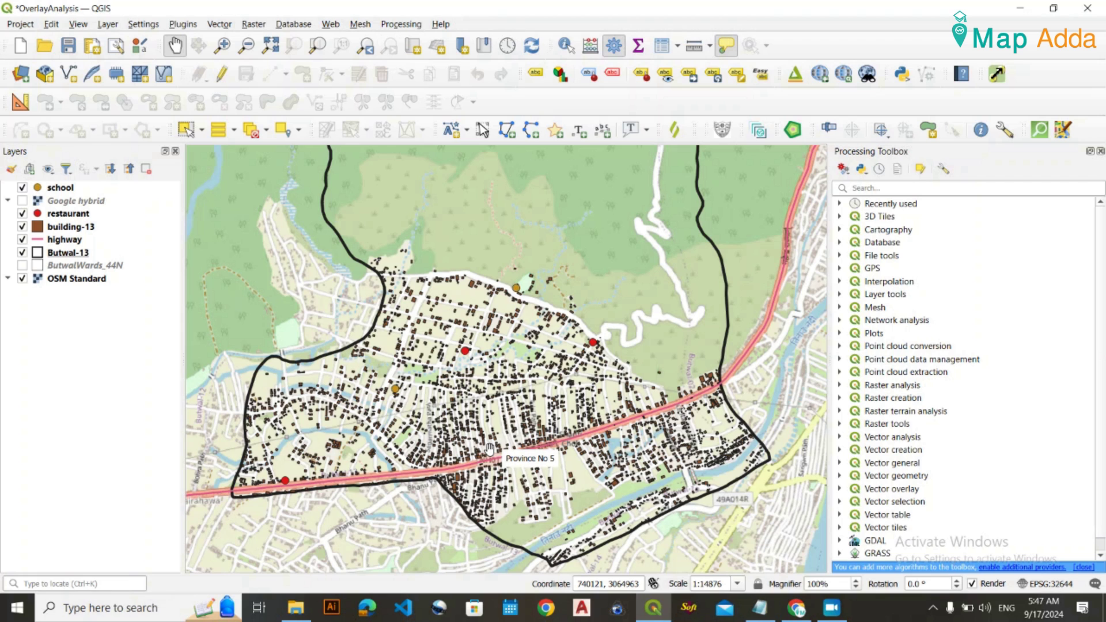
left_click_drag(489, 449, 493, 414)
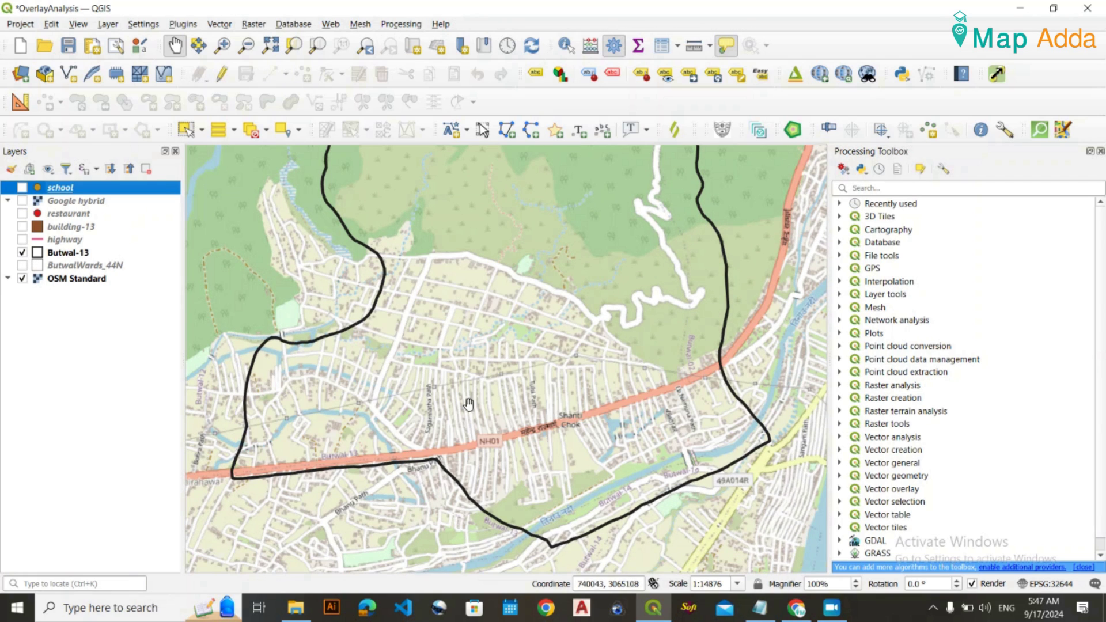
scroll(517, 396, "down", 1)
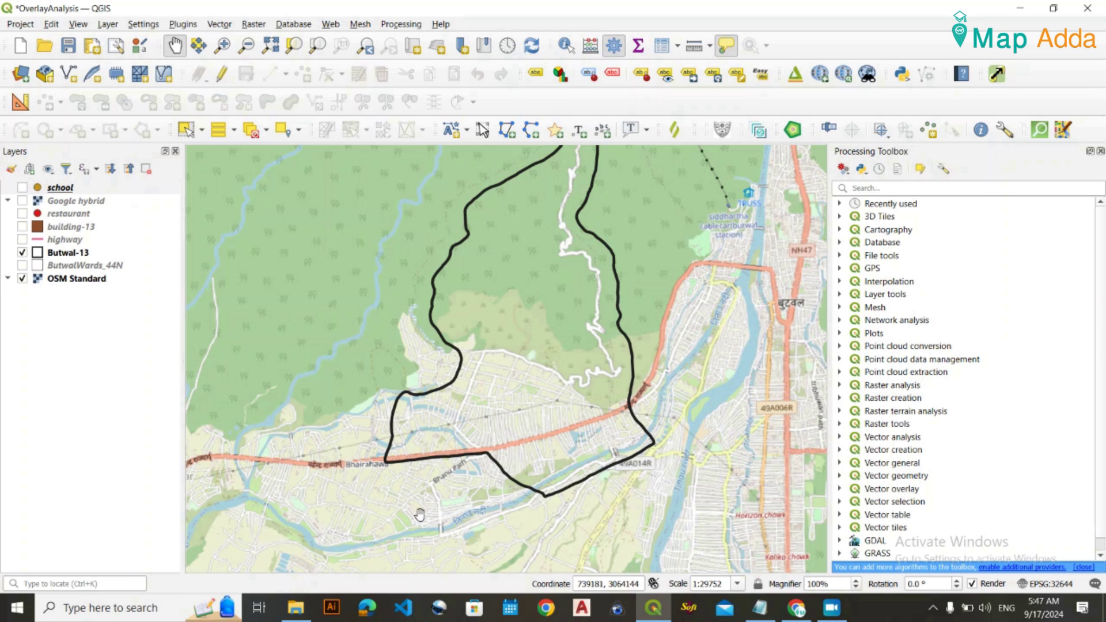
left_click_drag(580, 348, 552, 355)
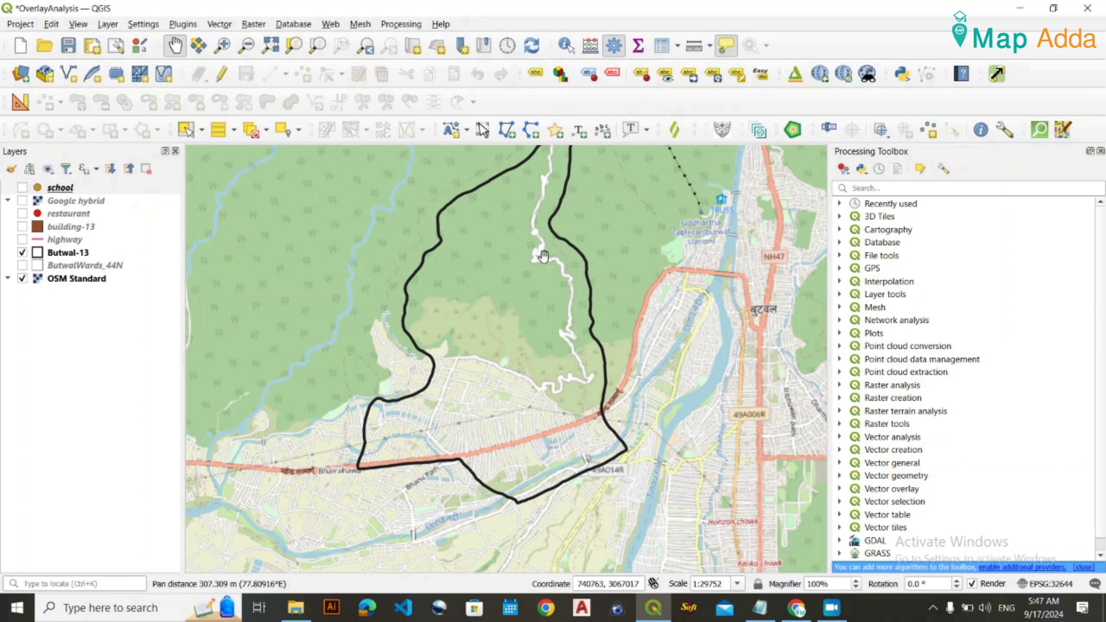
left_click(761, 608)
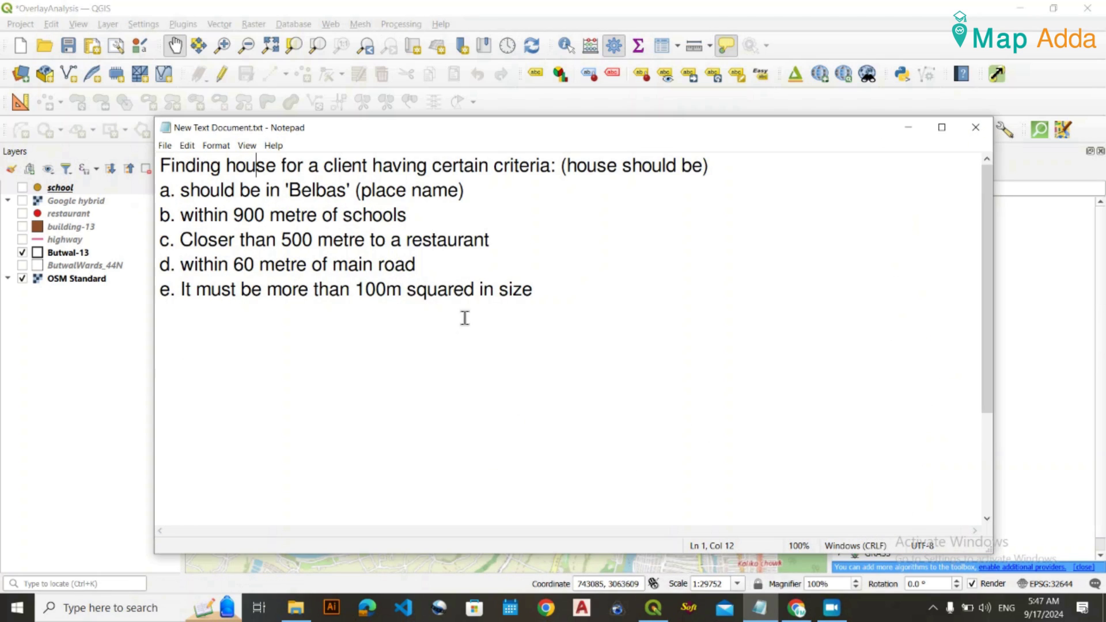
left_click(373, 215)
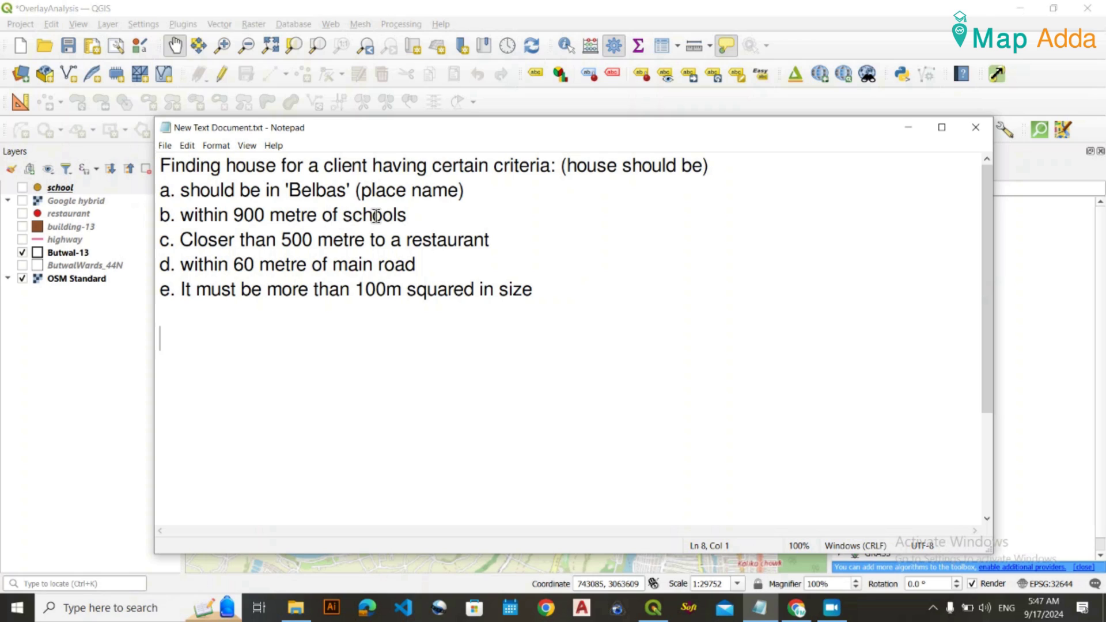
double_click(454, 240)
left_click_drag(333, 265, 414, 265)
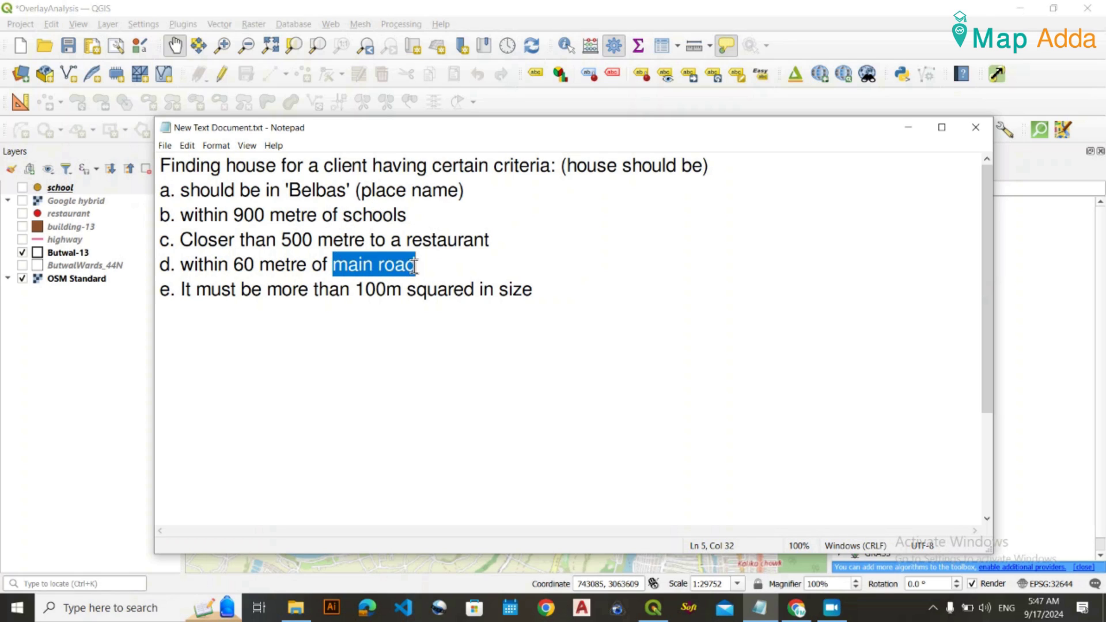
left_click(436, 314)
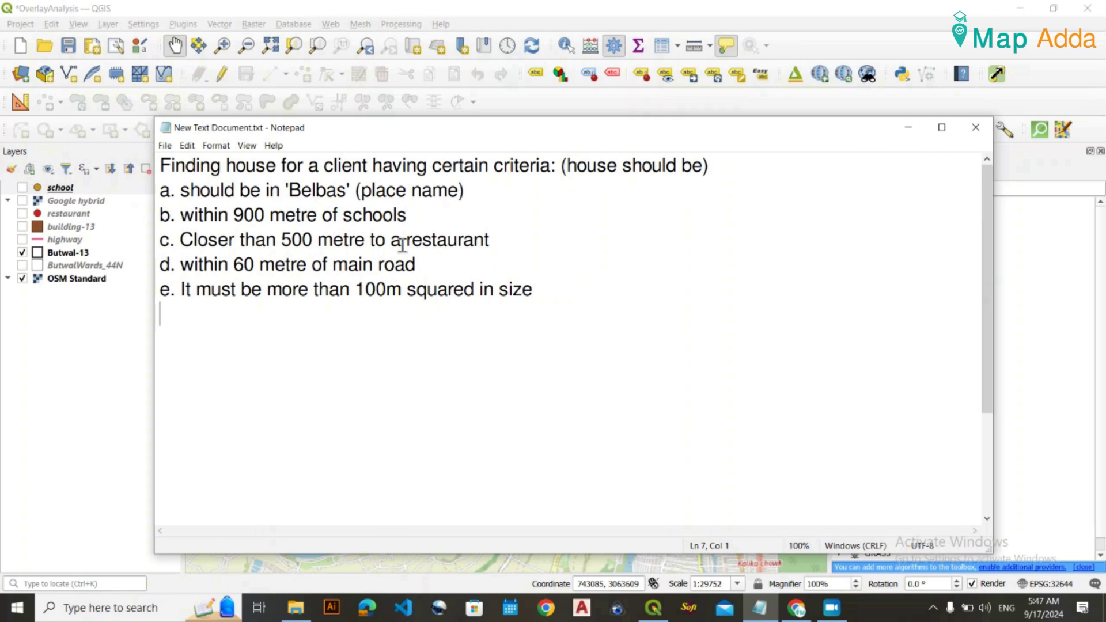
left_click(908, 128)
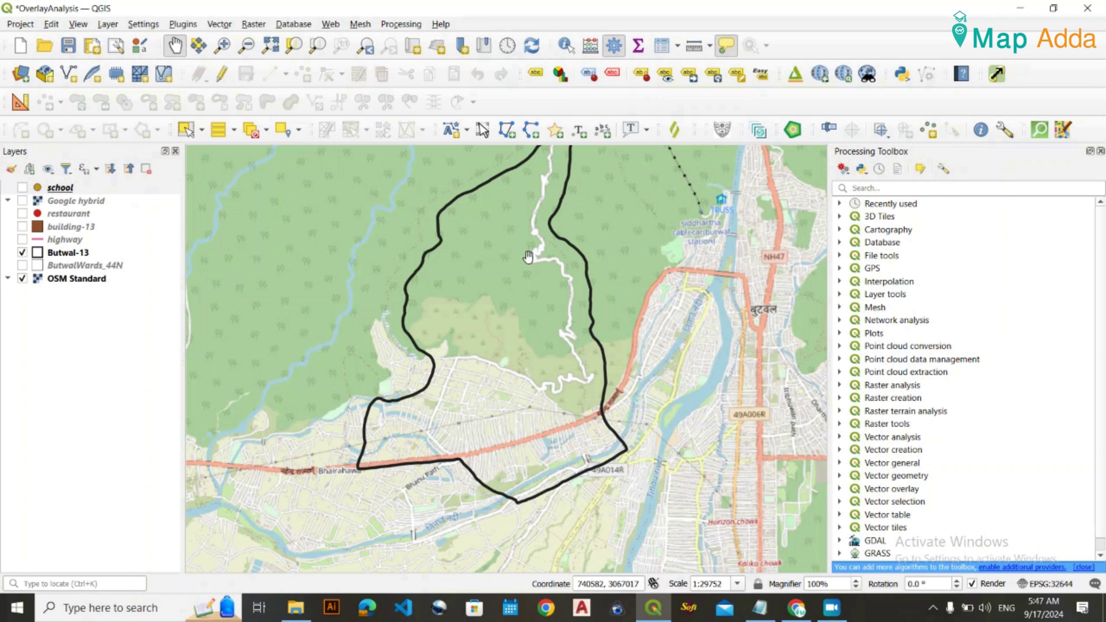
left_click(796, 608)
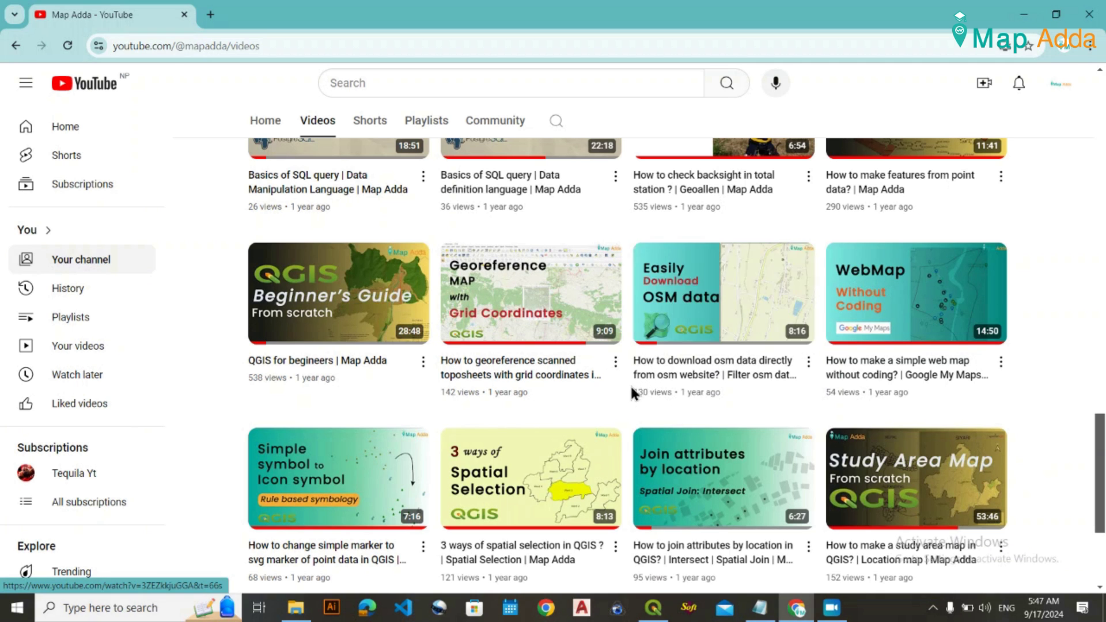
mouse_move(720, 291)
scroll(654, 404, "down", 3)
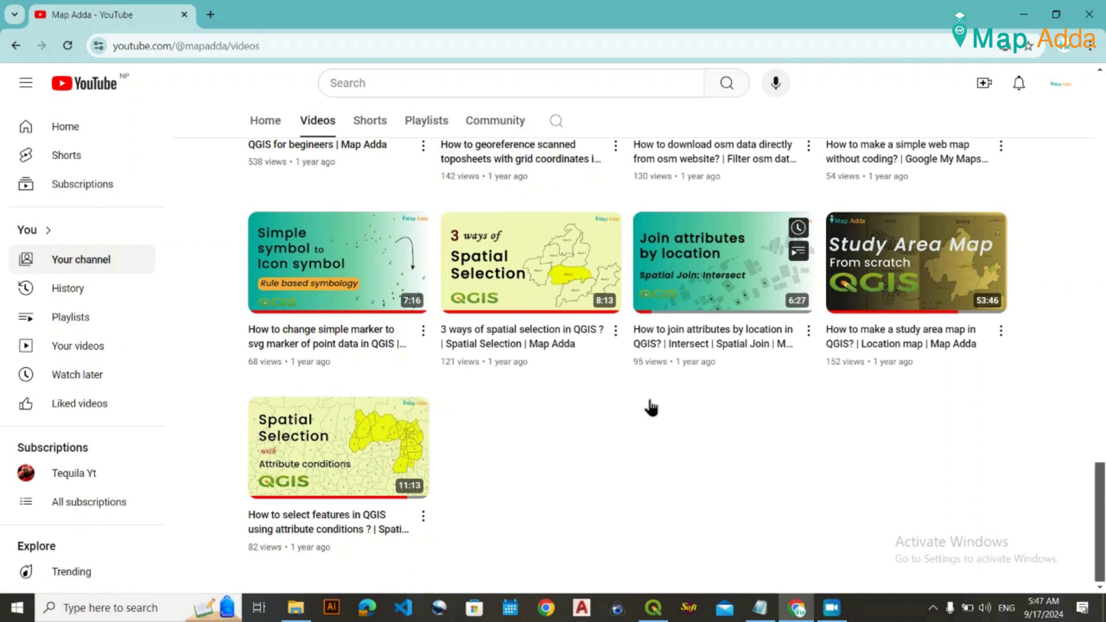
left_click(1025, 11)
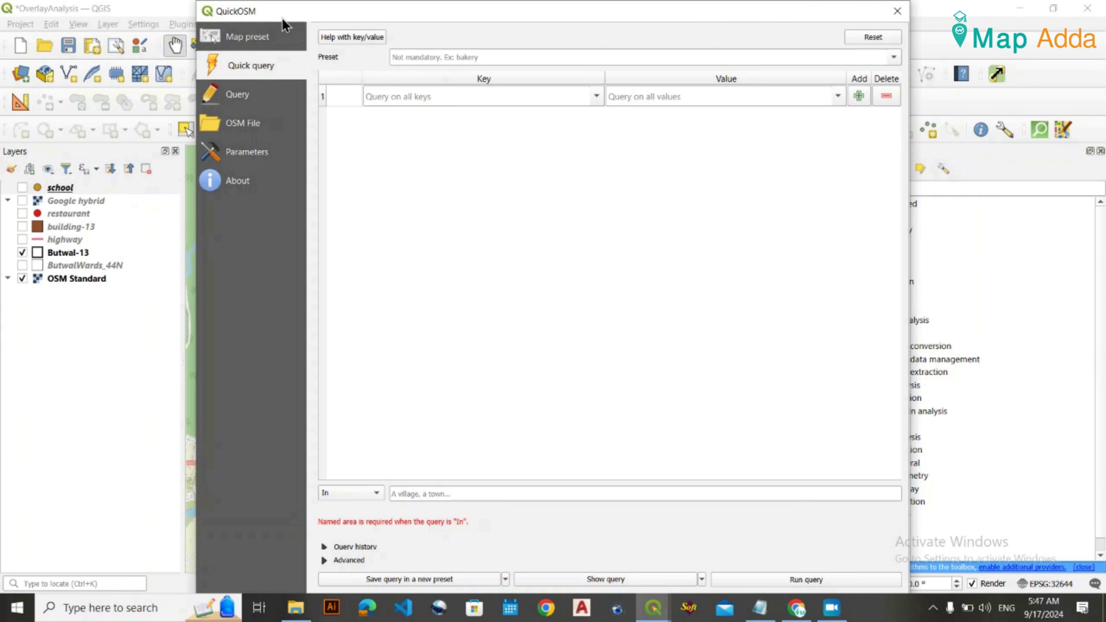
Close QuickOSM, show the school, restaurant, building-13 and highway layers, and hide the OSM basemap.
left_click(899, 11)
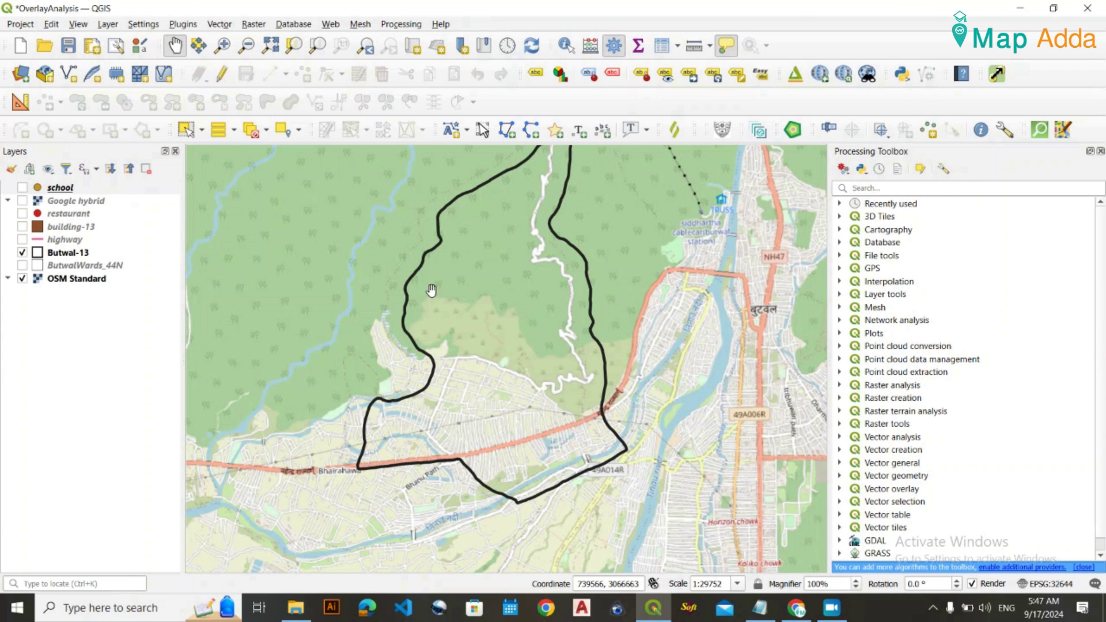
left_click(23, 188)
left_click(23, 214)
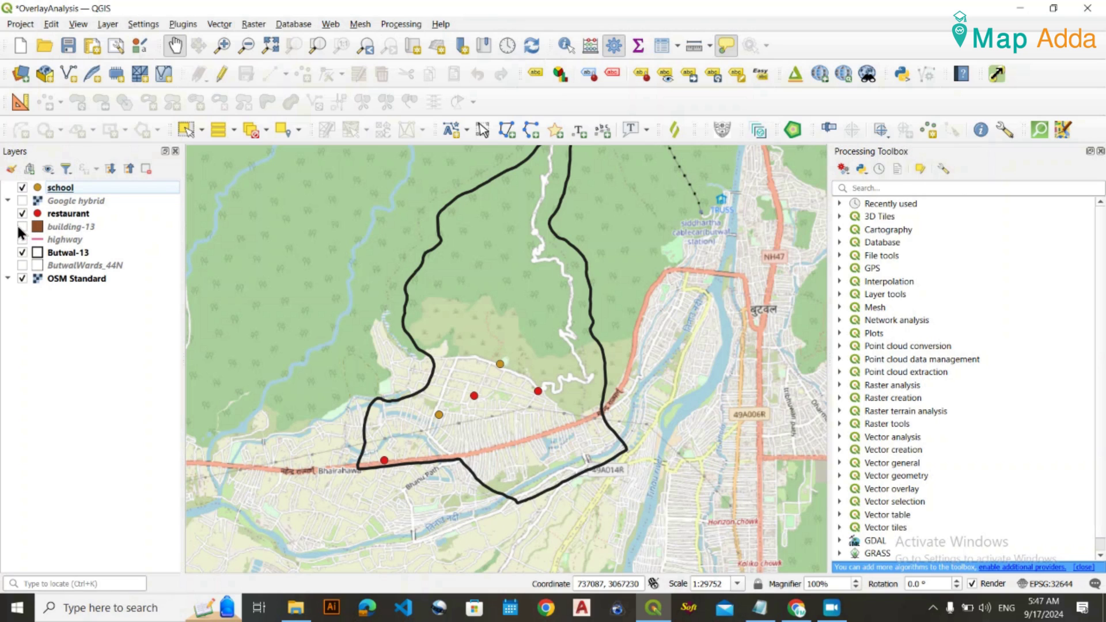
left_click(22, 227)
left_click(23, 240)
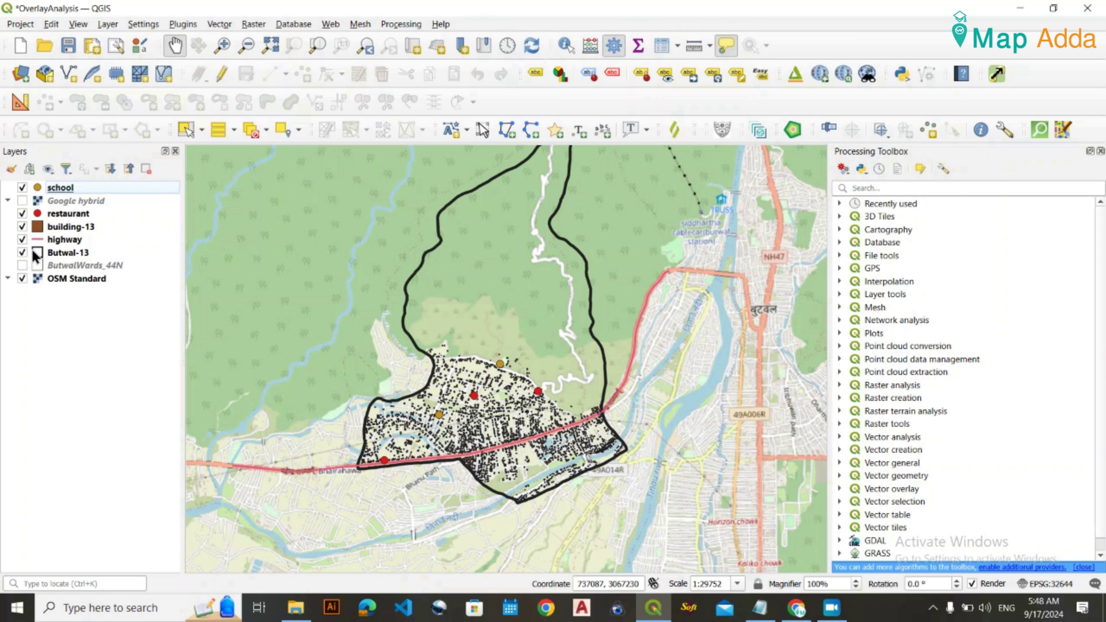
scroll(492, 405, "up", 1)
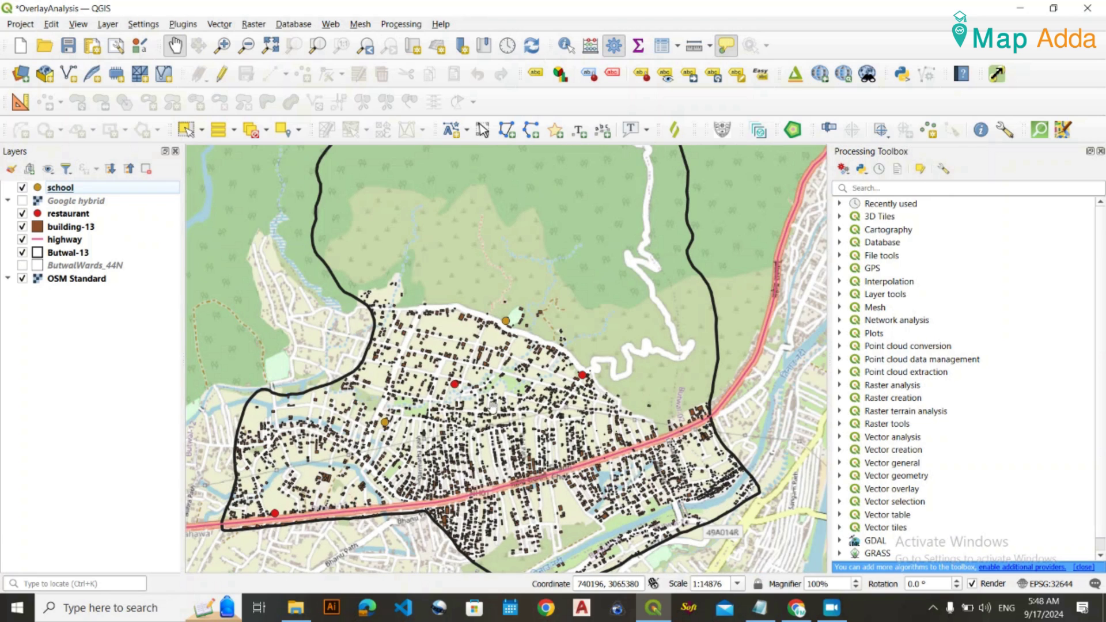
left_click_drag(491, 433, 500, 406)
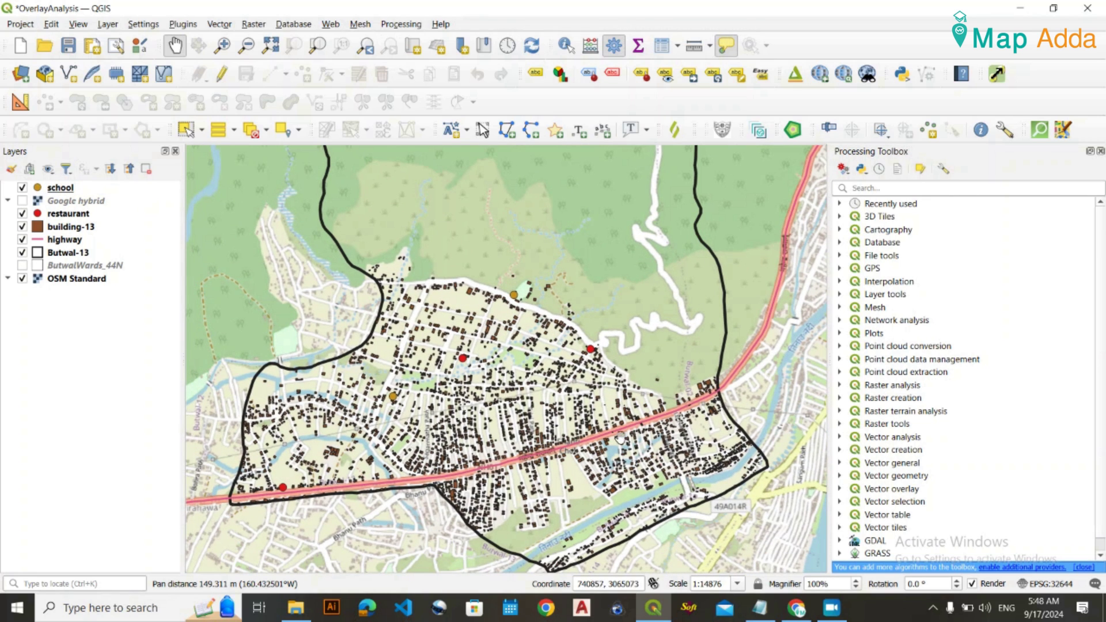
left_click_drag(445, 416, 441, 447)
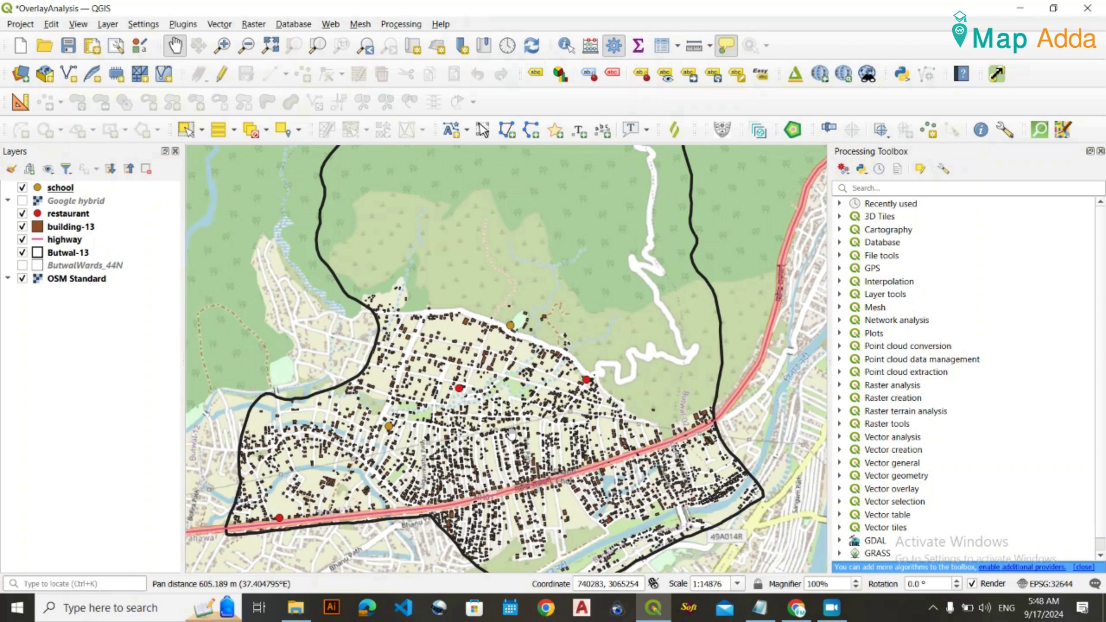
left_click(22, 278)
Zoom out to the whole ward, toggle the Butwal-13 boundary, and select building-13 and highway.
left_click_drag(484, 402, 485, 333)
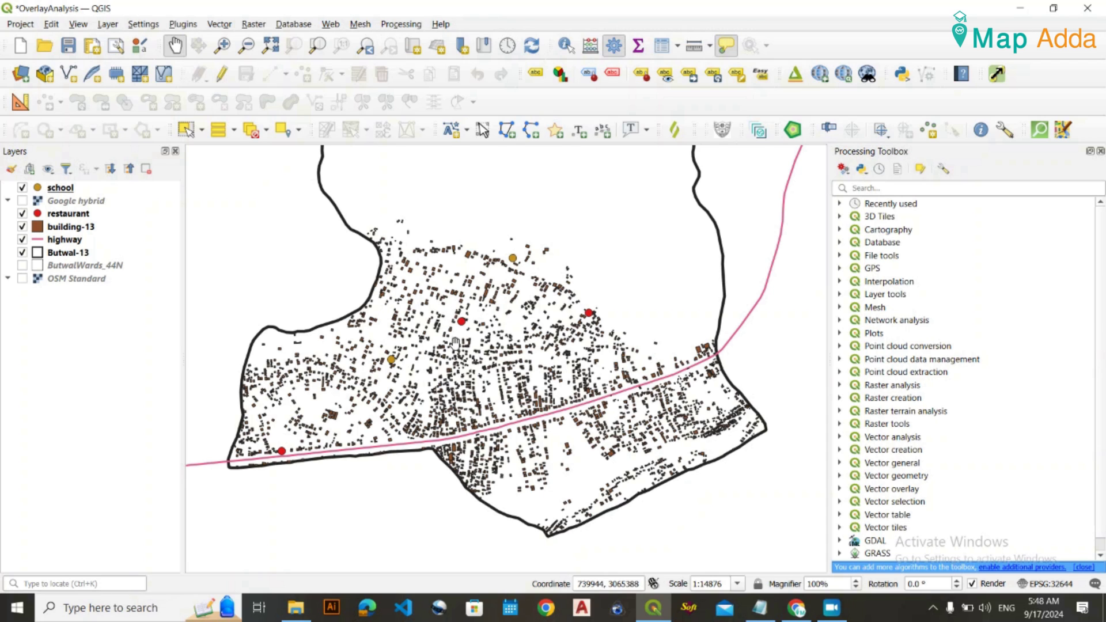
left_click_drag(484, 287, 473, 342)
scroll(474, 342, "down", 1)
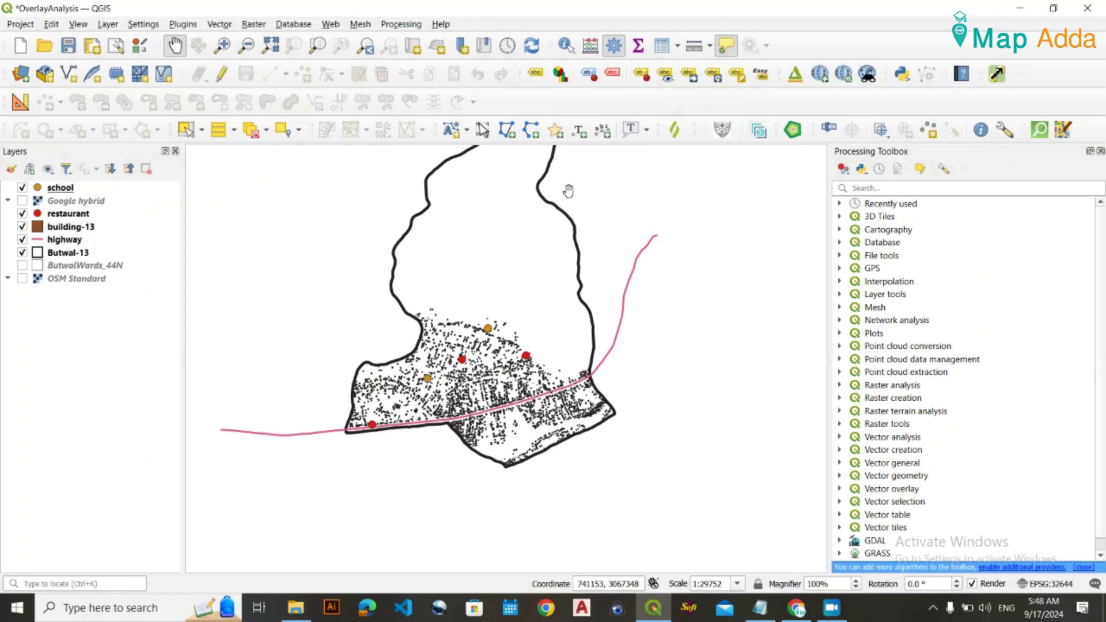
left_click(21, 253)
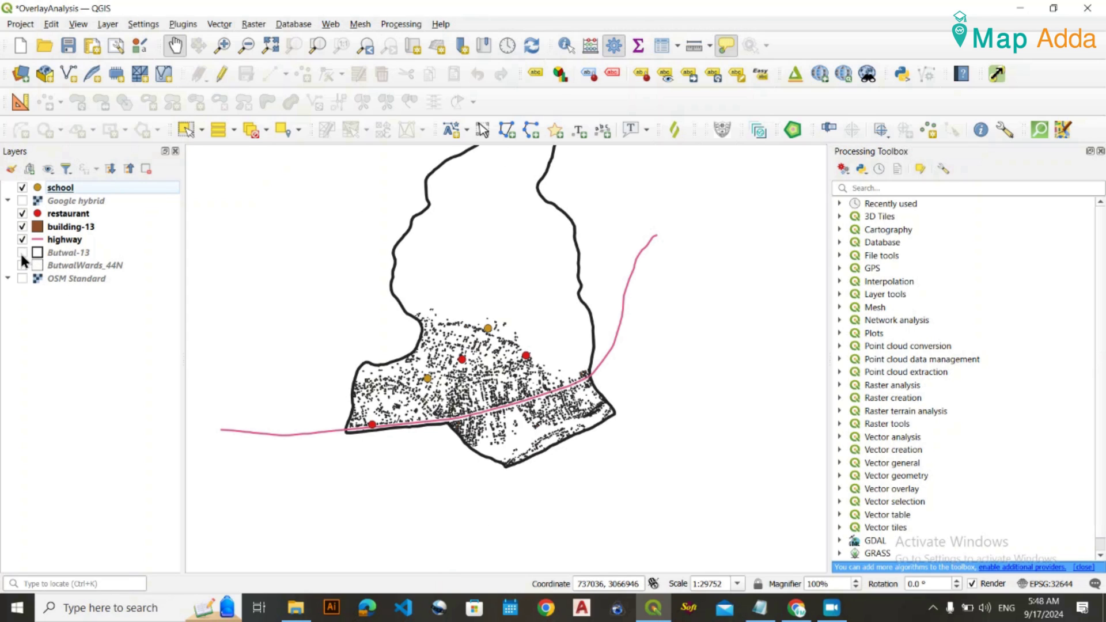
left_click(21, 253)
left_click(22, 253)
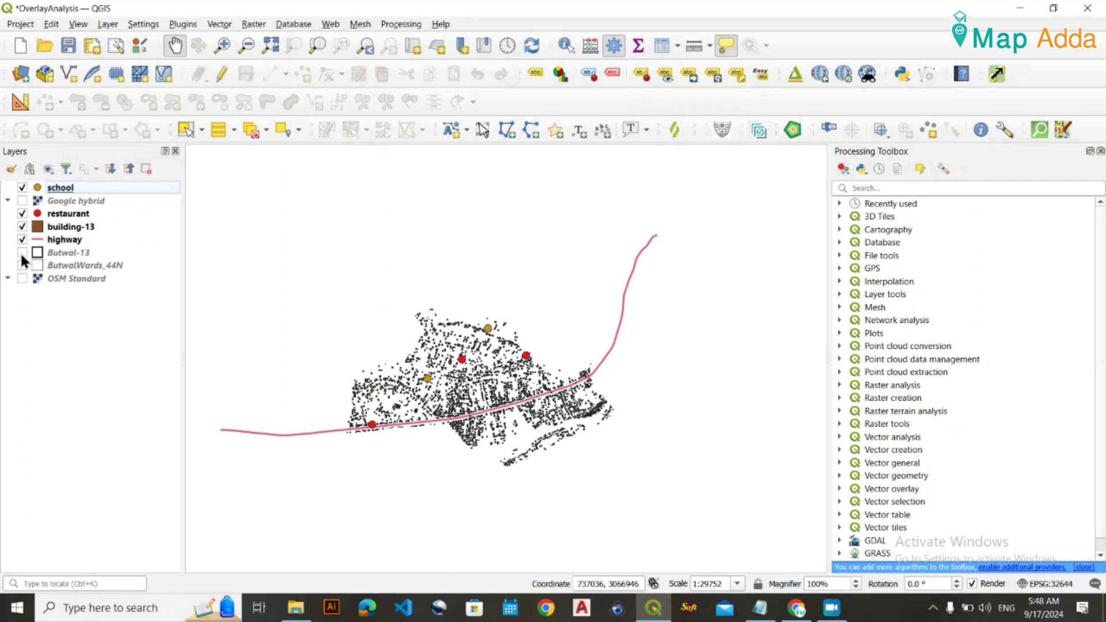
left_click(21, 253)
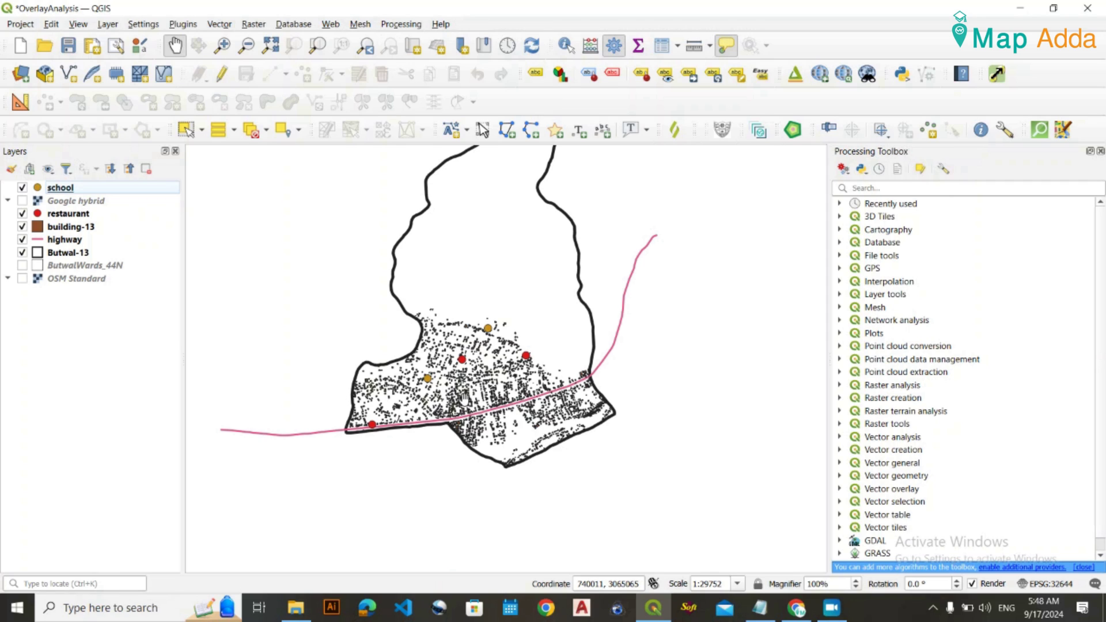
left_click(90, 228)
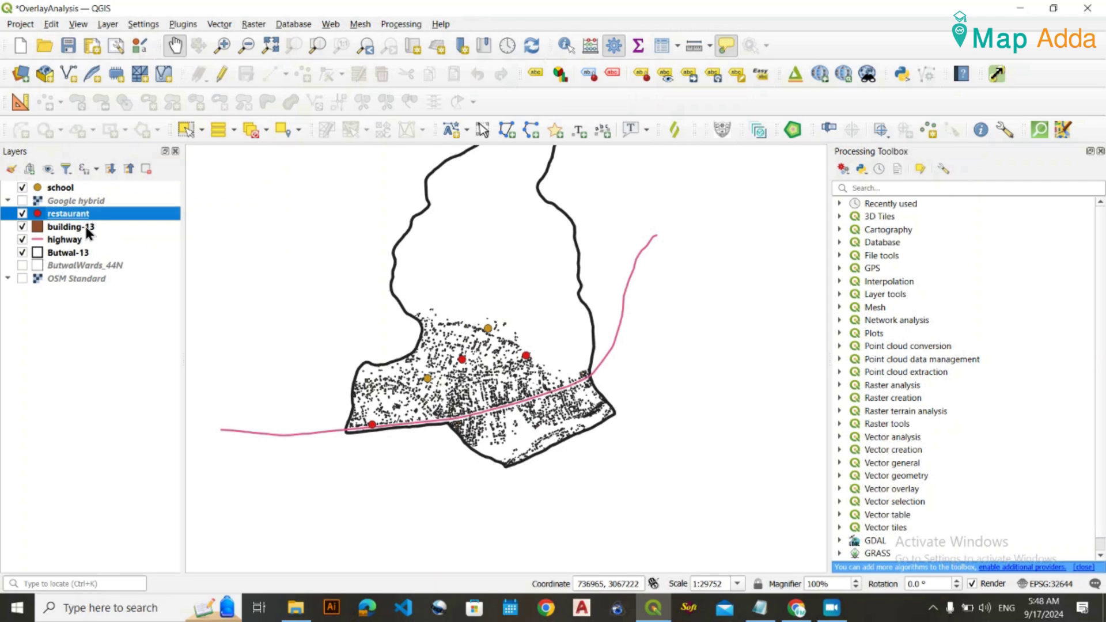
left_click(115, 240)
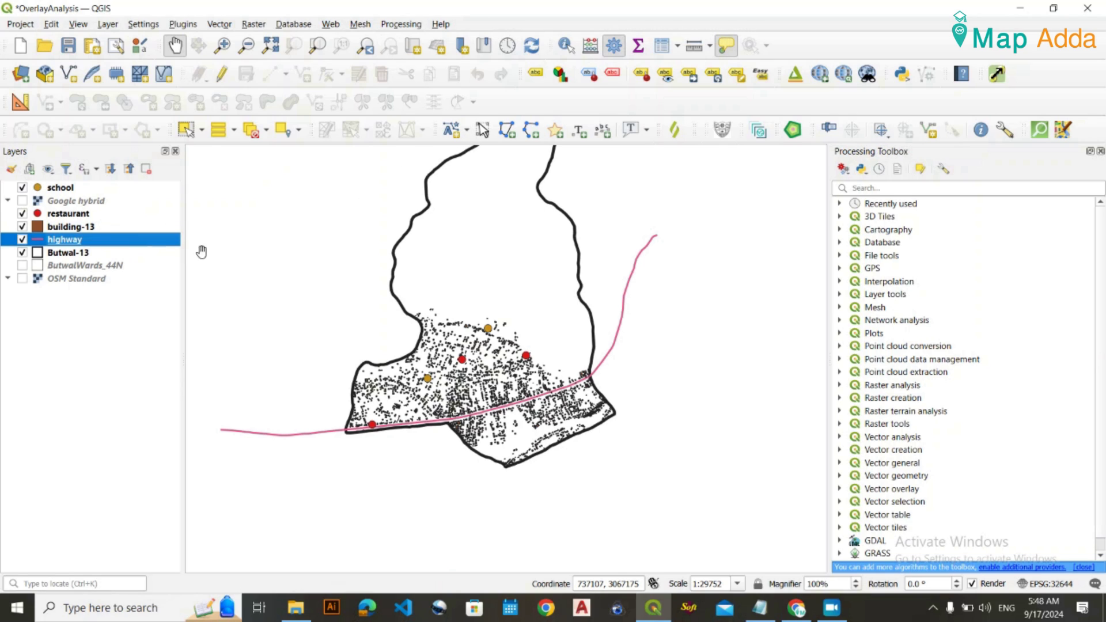
Open the school layer's properties and read its CRS, EPSG:32644 - WGS 84 / UTM zone 44N.
left_click(74, 187)
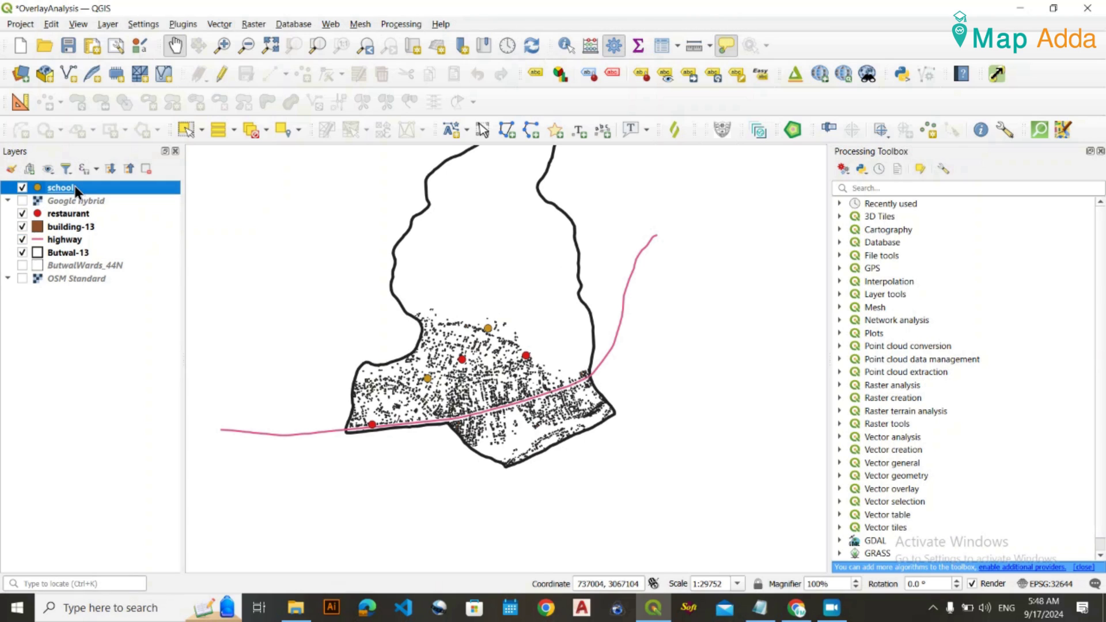
double_click(75, 187)
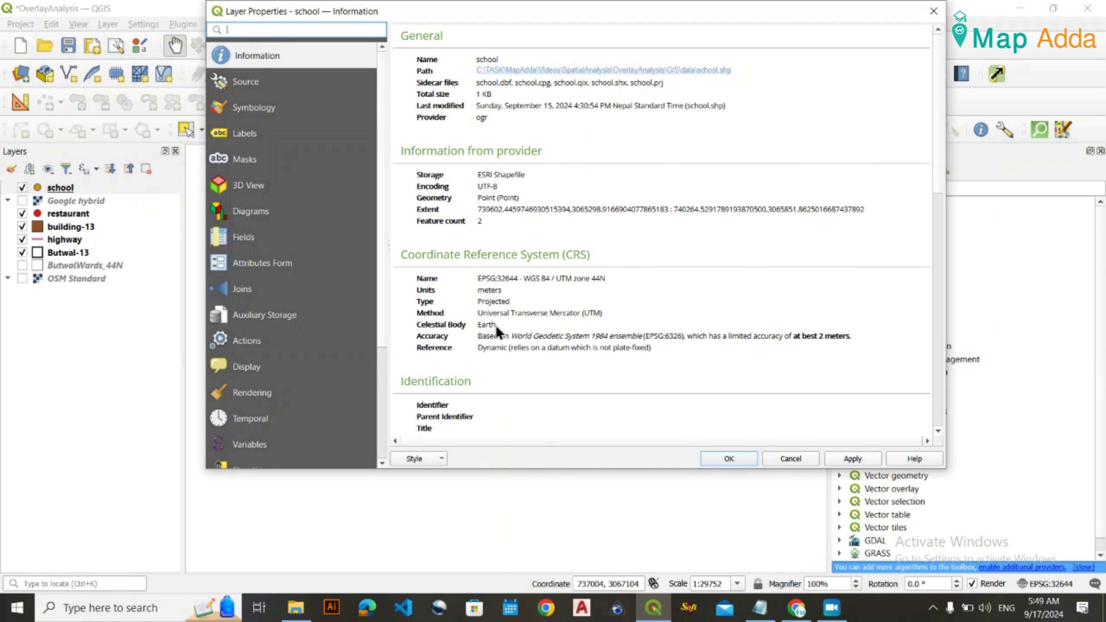
scroll(498, 332, "down", 1)
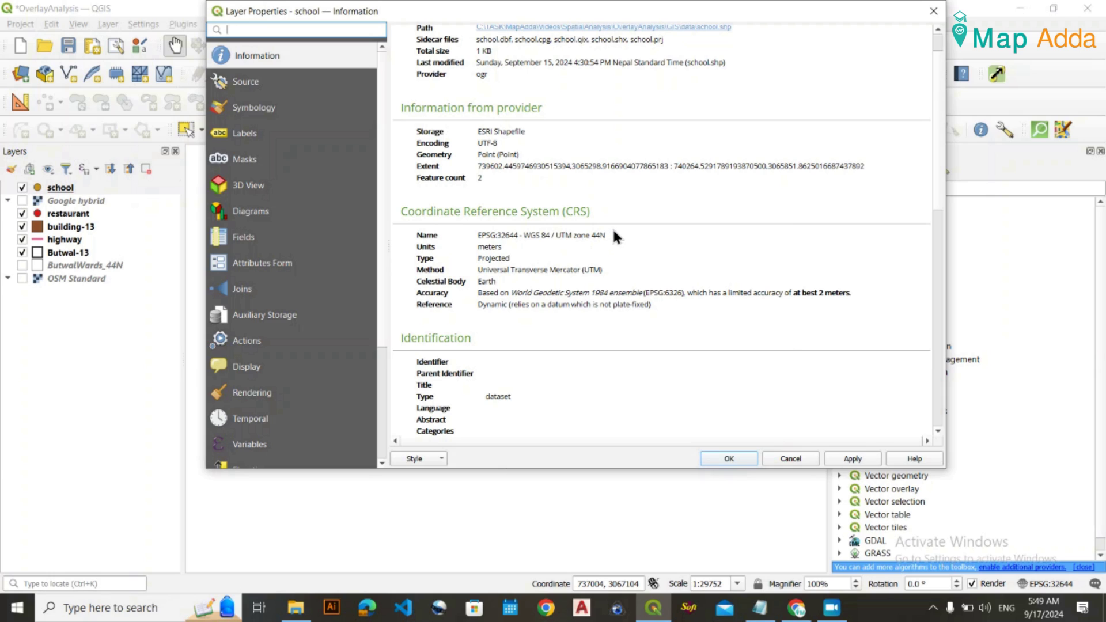
left_click_drag(606, 235, 477, 236)
left_click(584, 255)
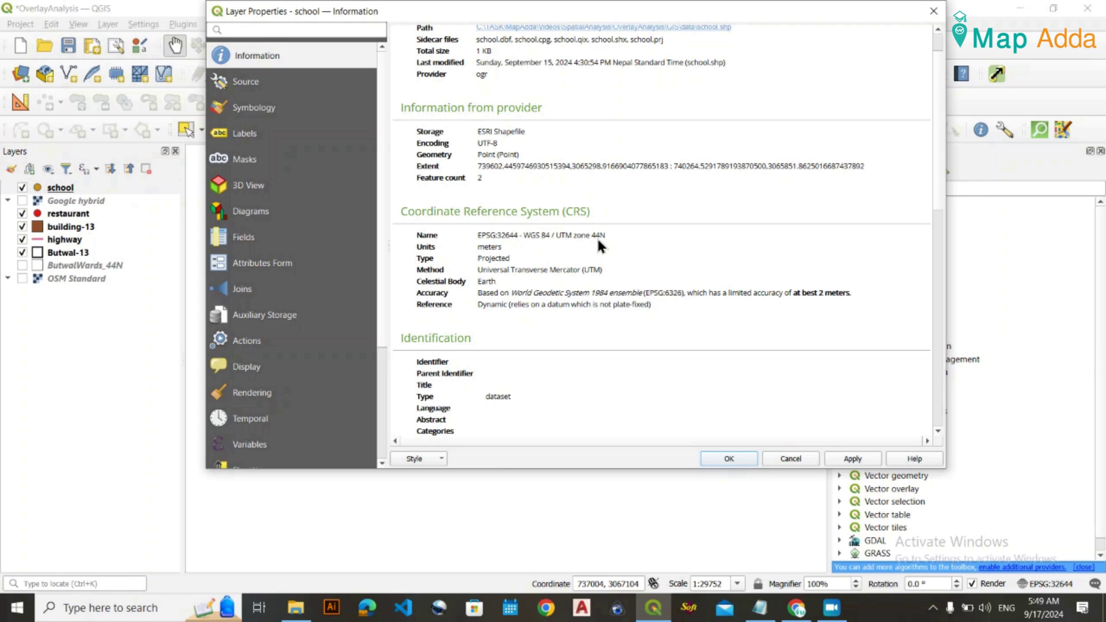
left_click_drag(605, 235, 477, 236)
left_click(540, 246)
Close the school layer properties and zoom into the ward's buildings.
left_click(934, 11)
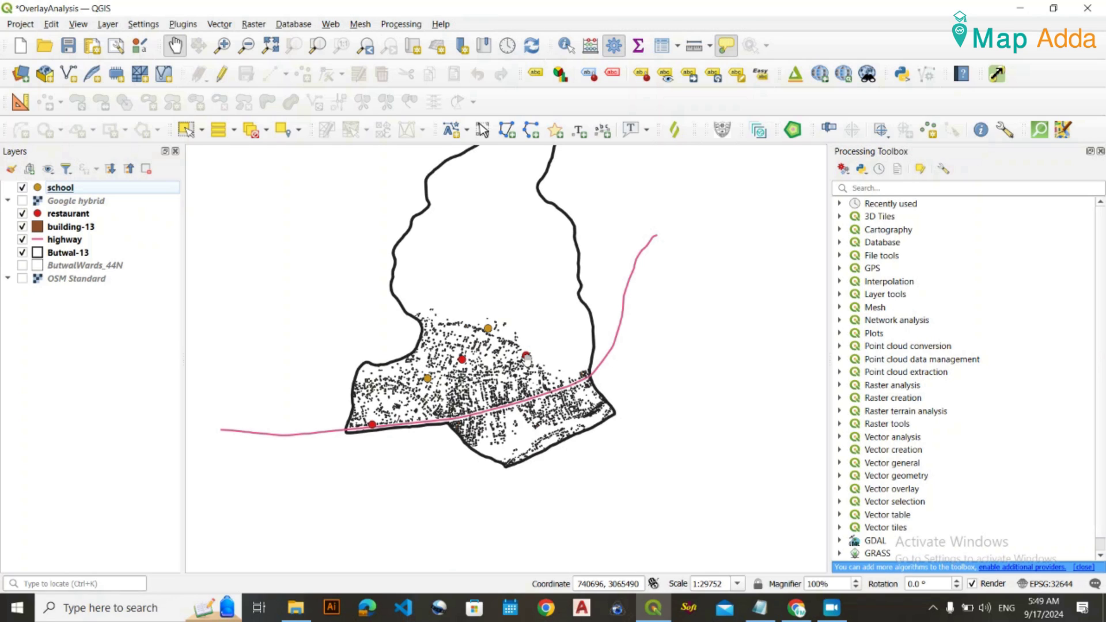
scroll(385, 404, "up", 1)
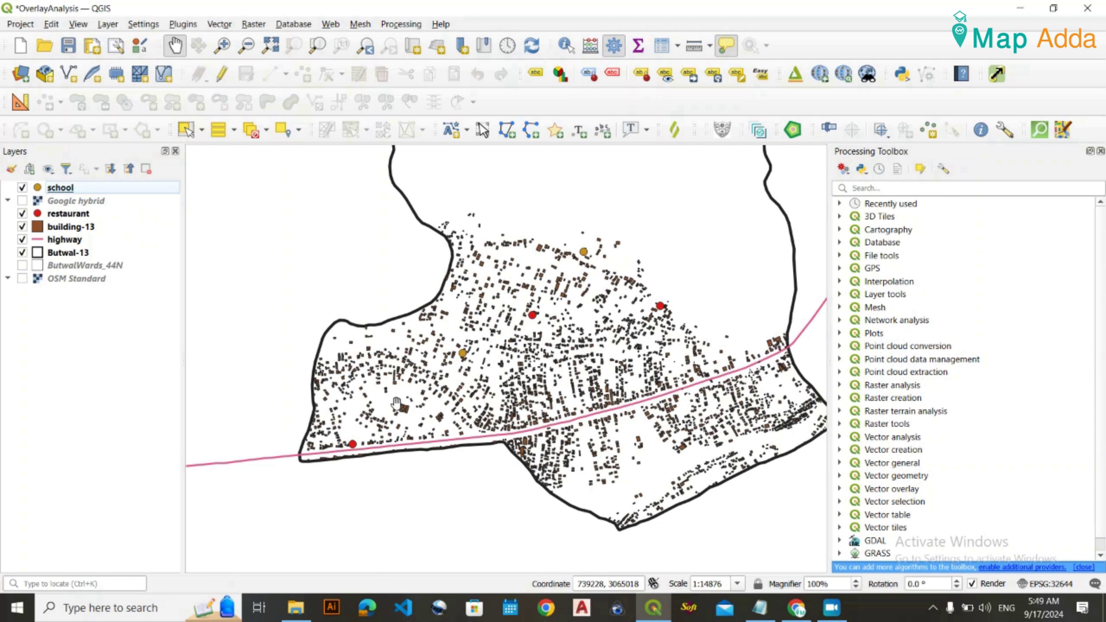
left_click_drag(643, 475, 590, 474)
Recheck the 60 m main road criterion in the Notepad notes.
left_click(762, 609)
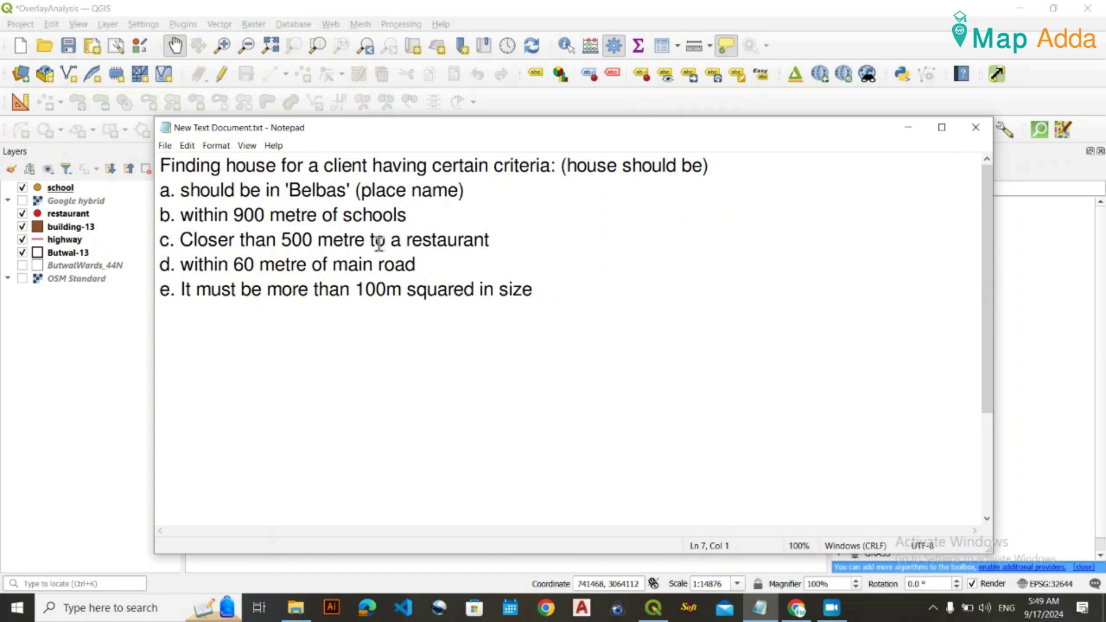
left_click_drag(180, 265, 422, 266)
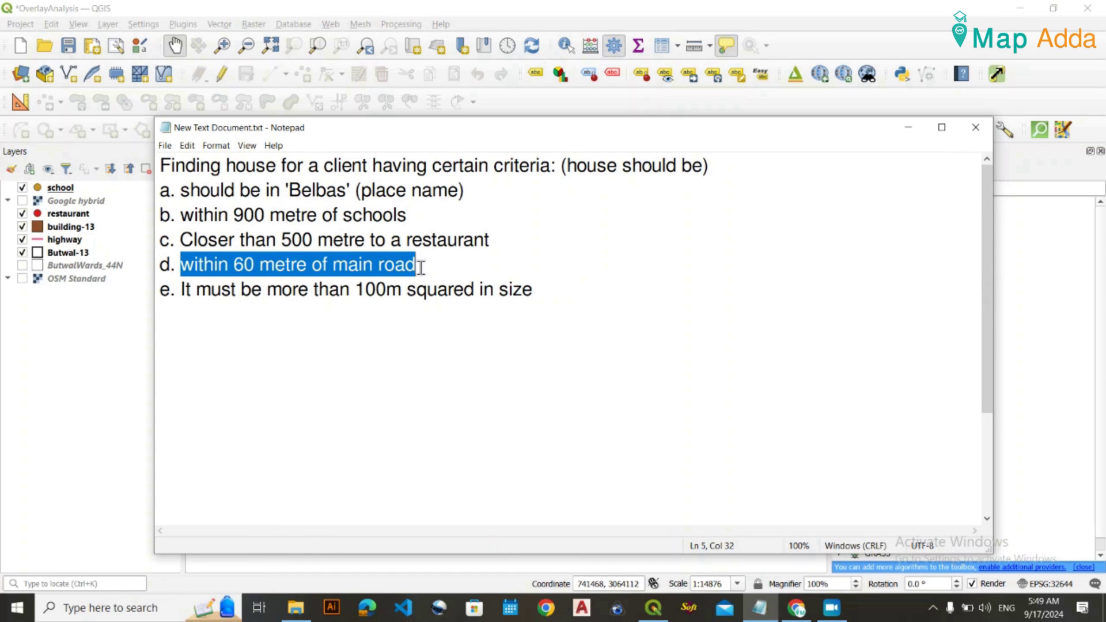
left_click(470, 263)
left_click(908, 127)
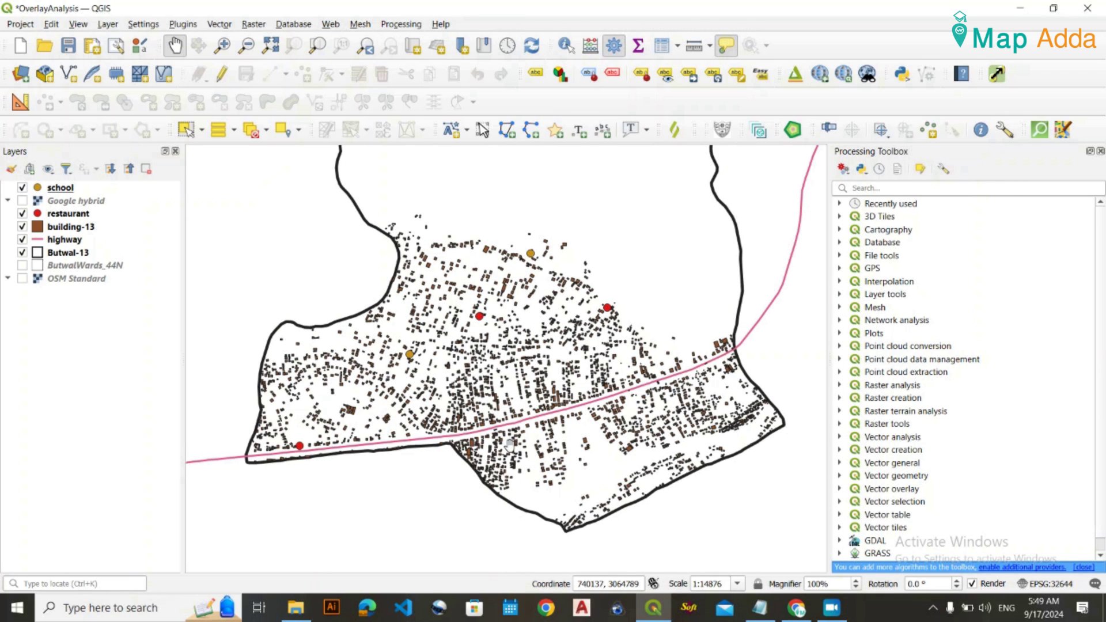
left_click(876, 187)
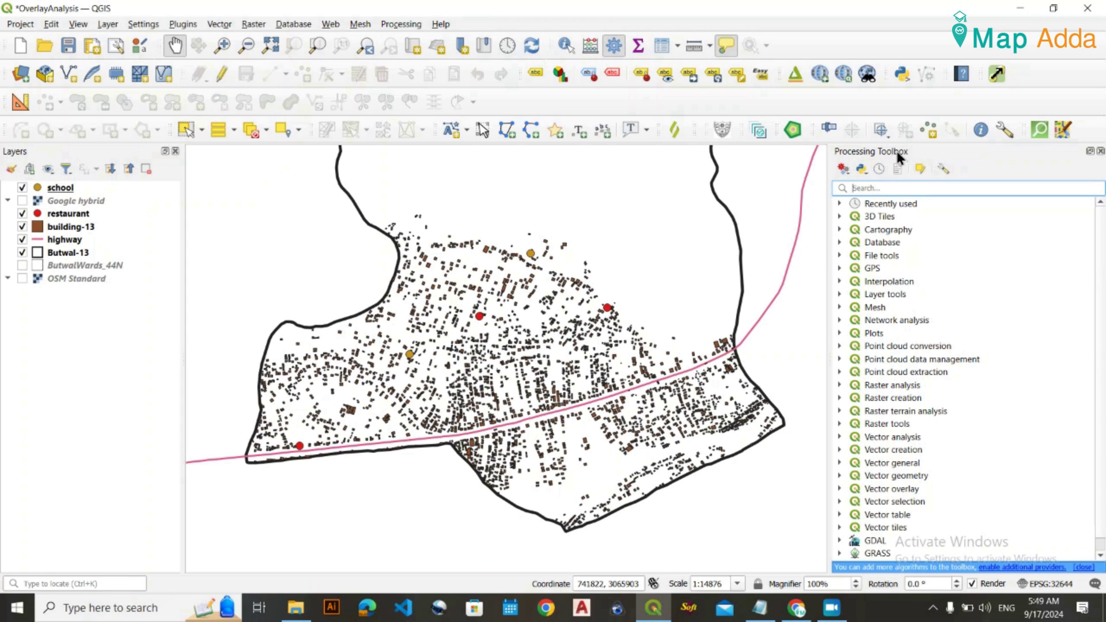
left_click(1100, 151)
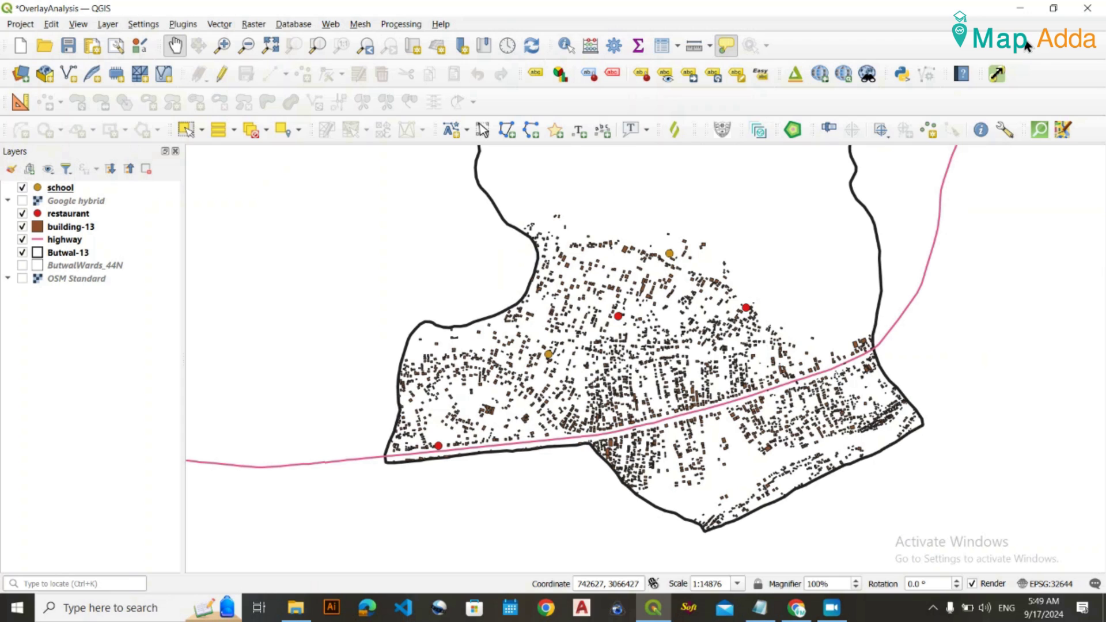
right_click(1056, 60)
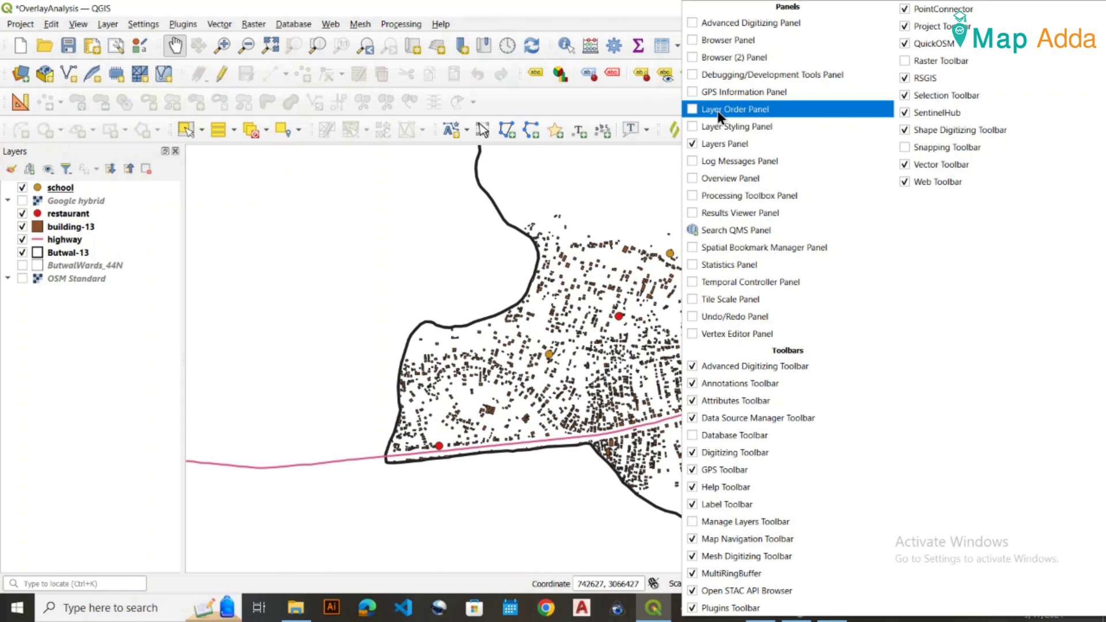
left_click(688, 195)
left_click(908, 188)
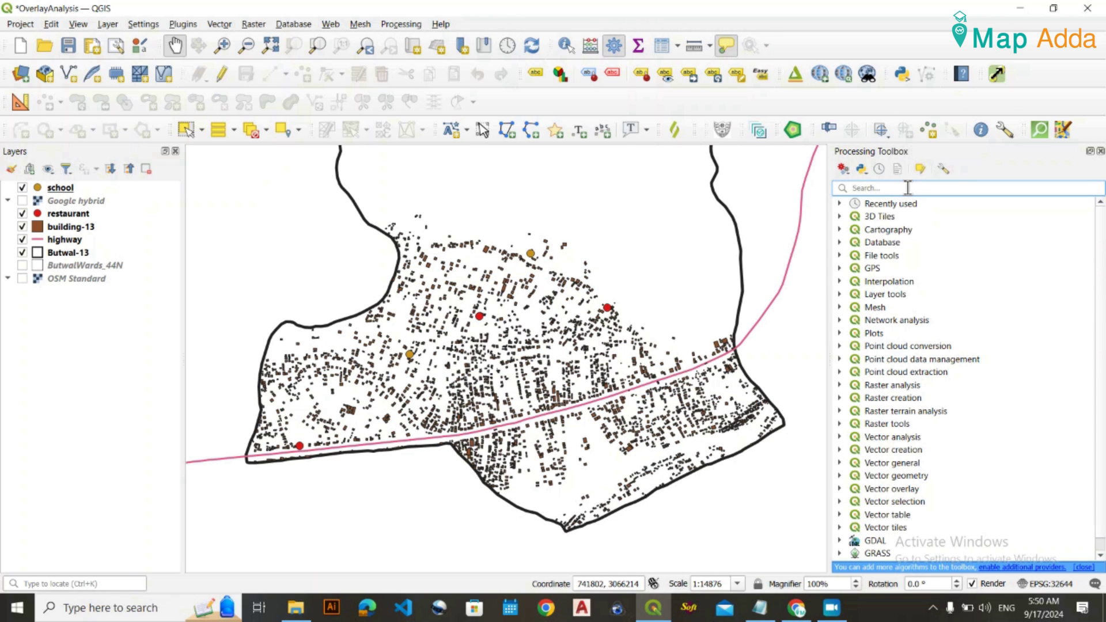
Search the Processing Toolbox for 'buf' and open the Vector geometry Buffer algorithm.
type("buffer")
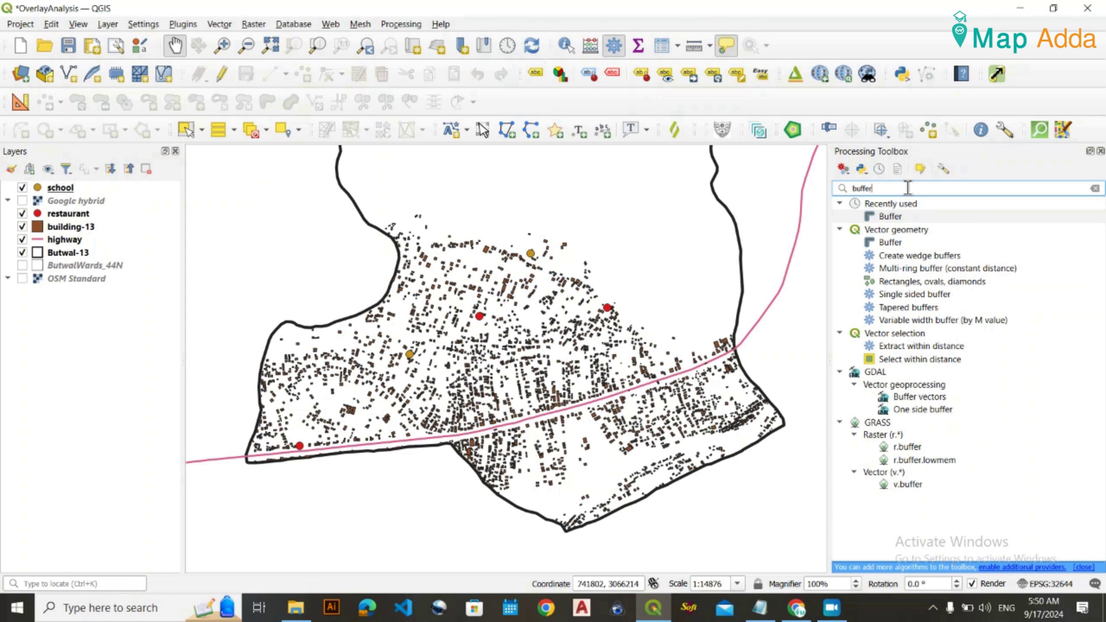
double_click(891, 241)
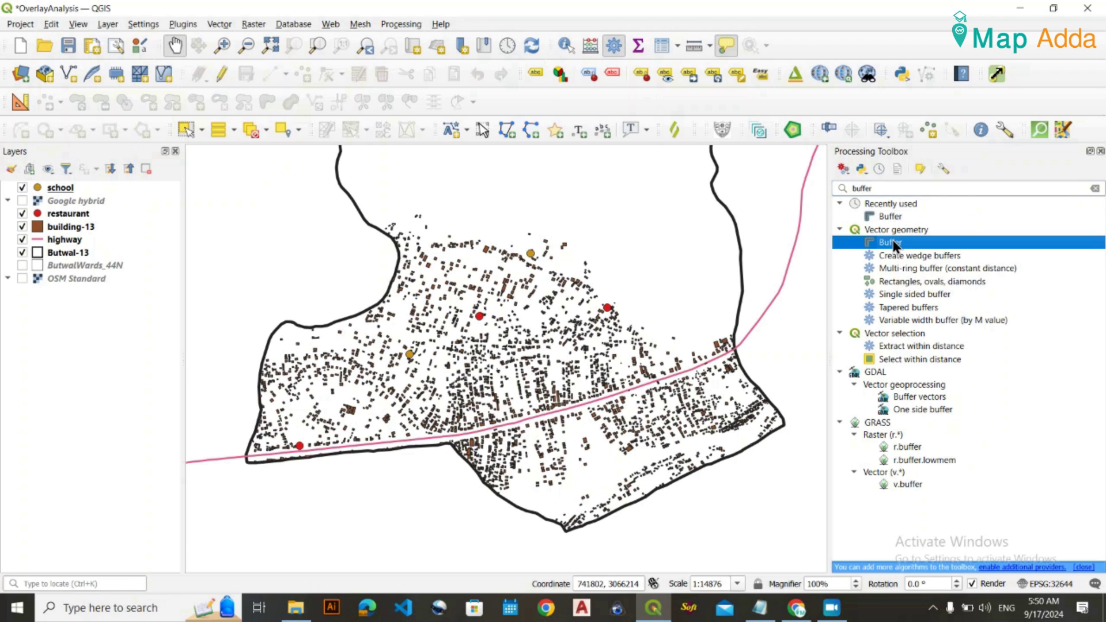
left_click_drag(300, 60, 331, 61)
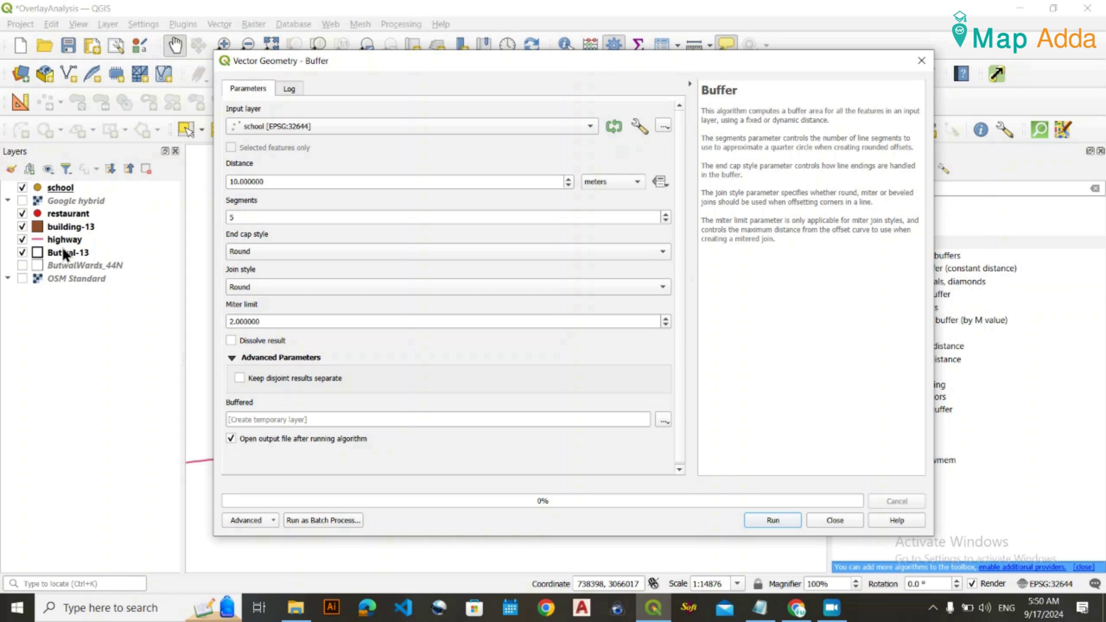
Set the Buffer input to the highway layer with a 60 m distance, then switch to the browser.
left_click(311, 128)
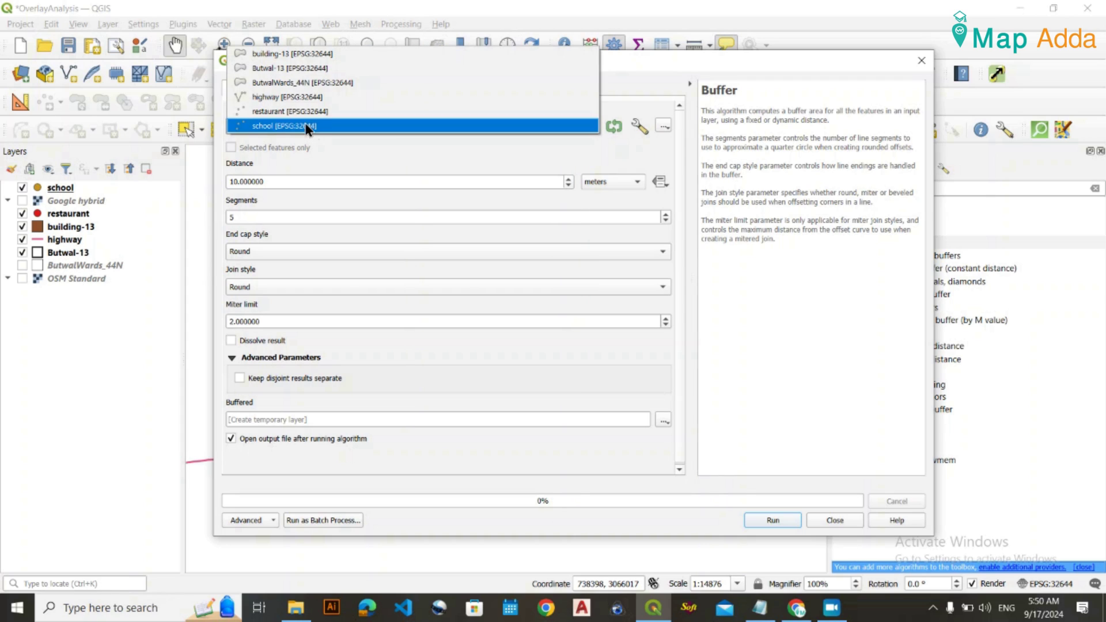
left_click(279, 98)
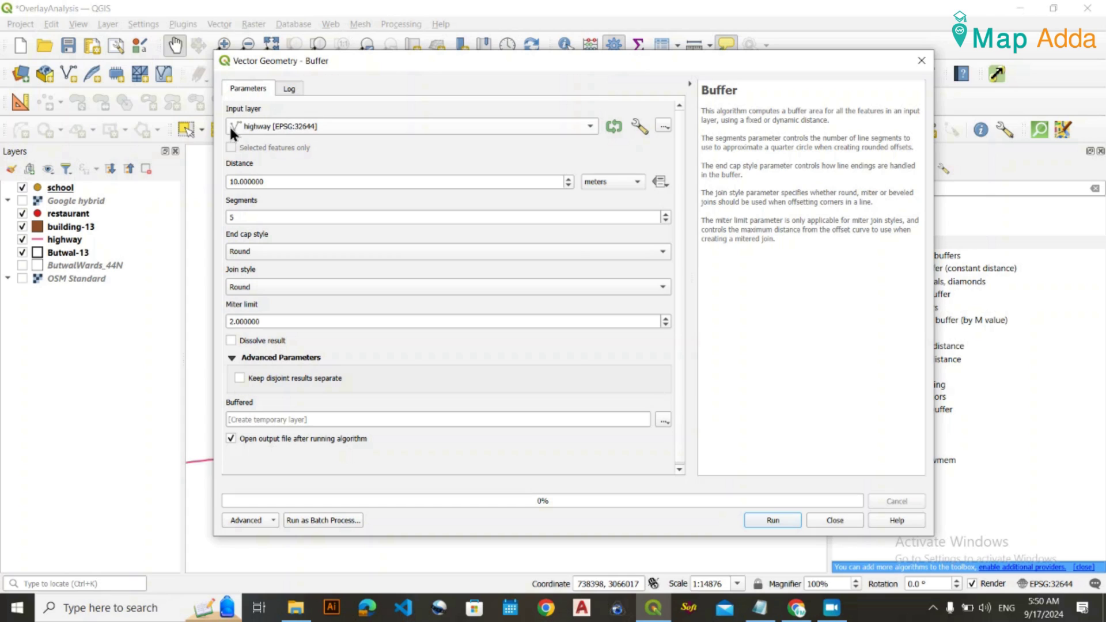
double_click(280, 184)
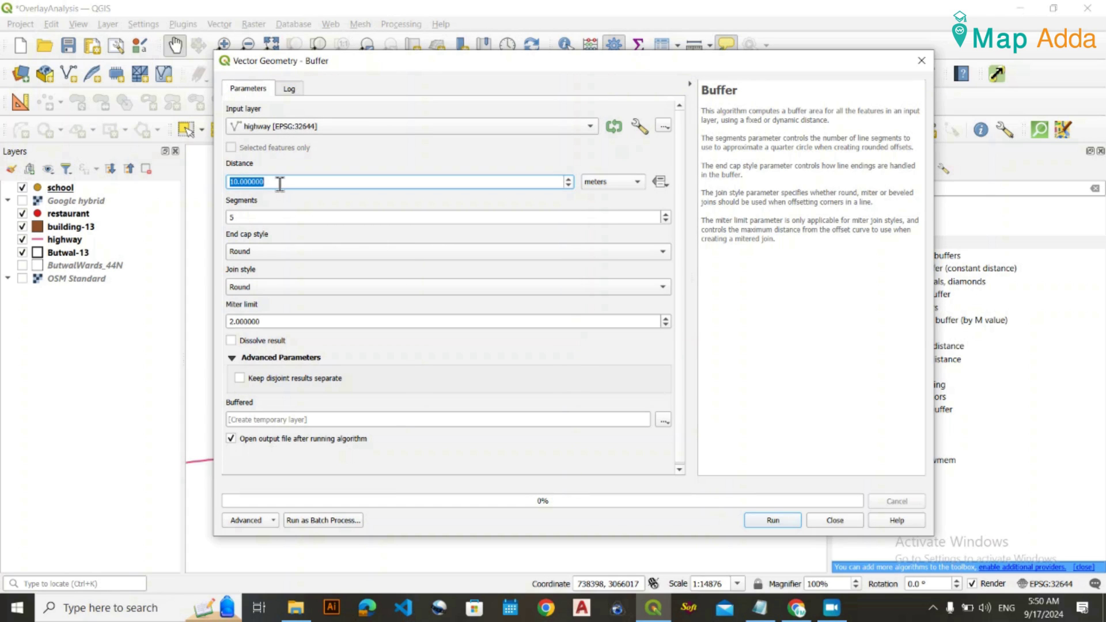
type("60")
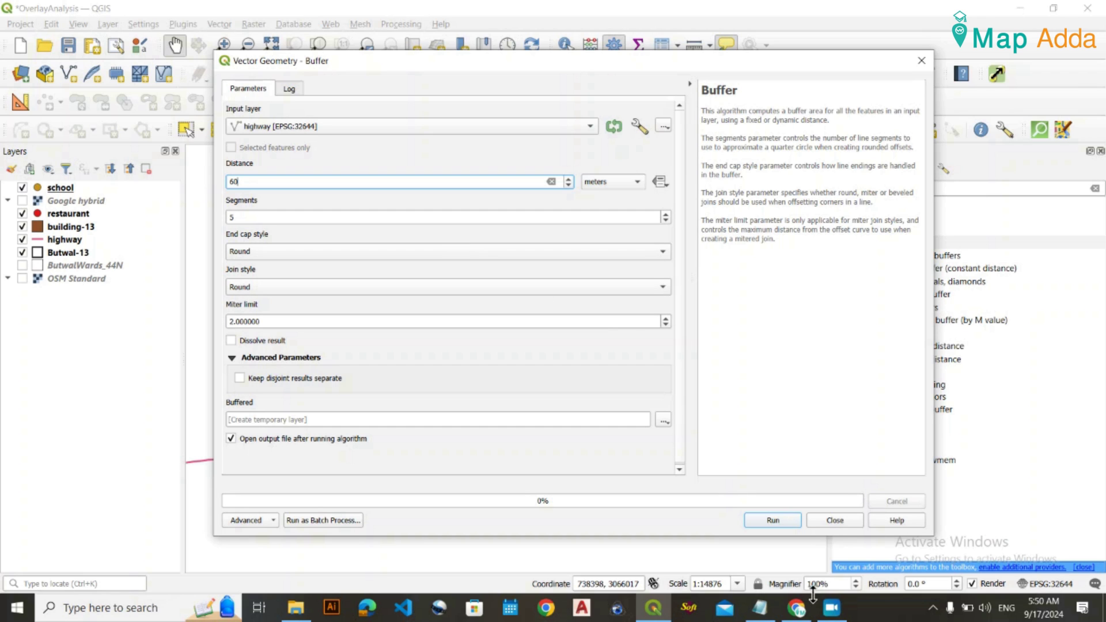
left_click(798, 608)
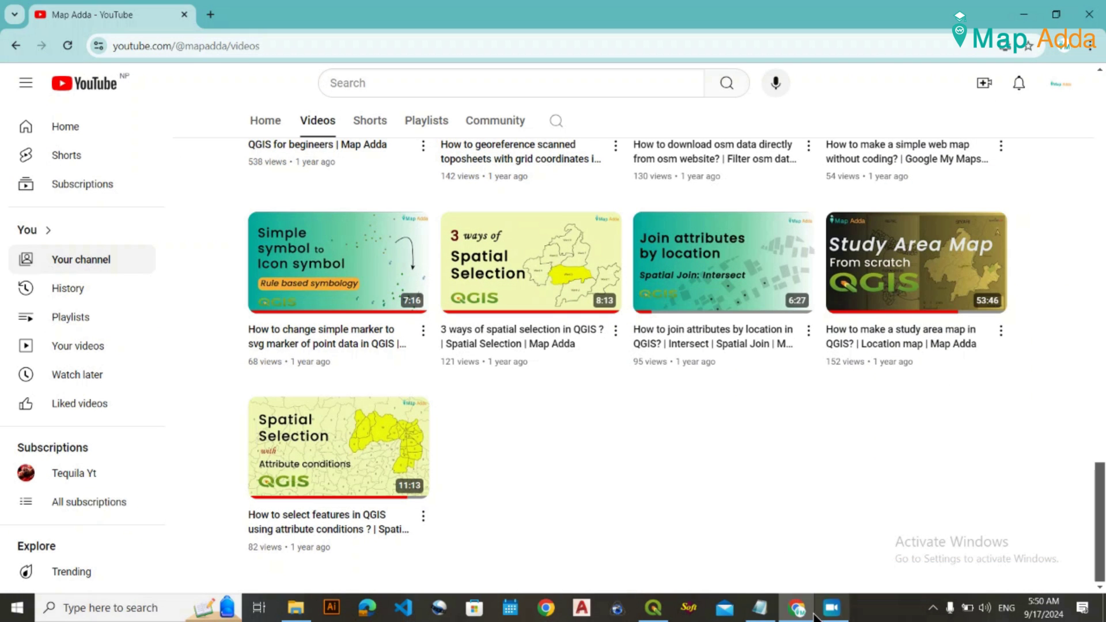
scroll(703, 354, "up", 7)
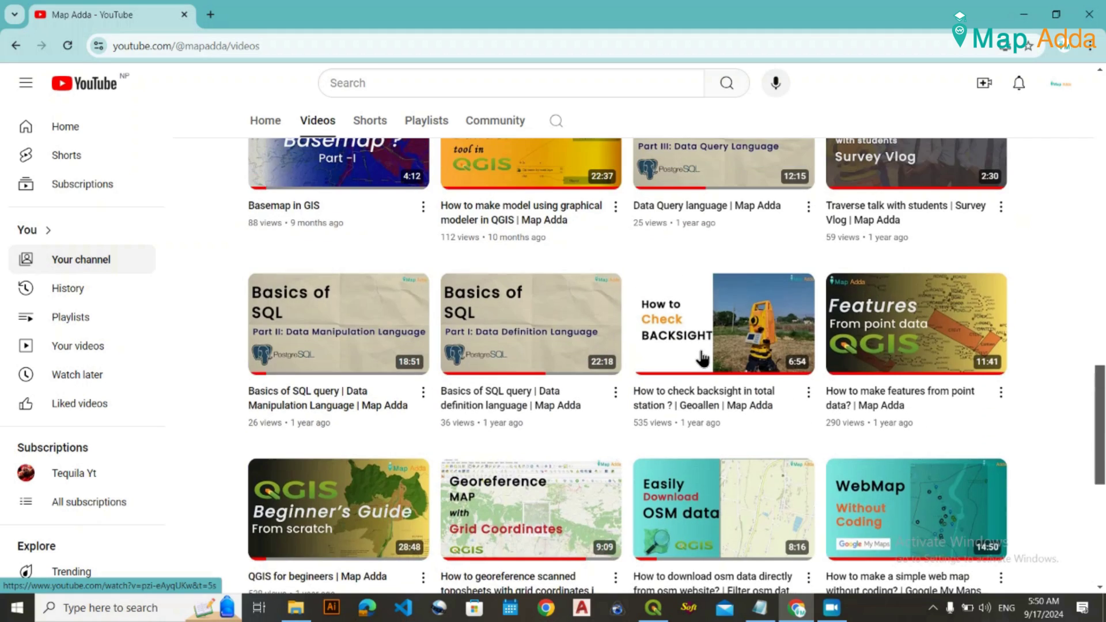
scroll(706, 355, "down", 7)
scroll(402, 158, "up", 8)
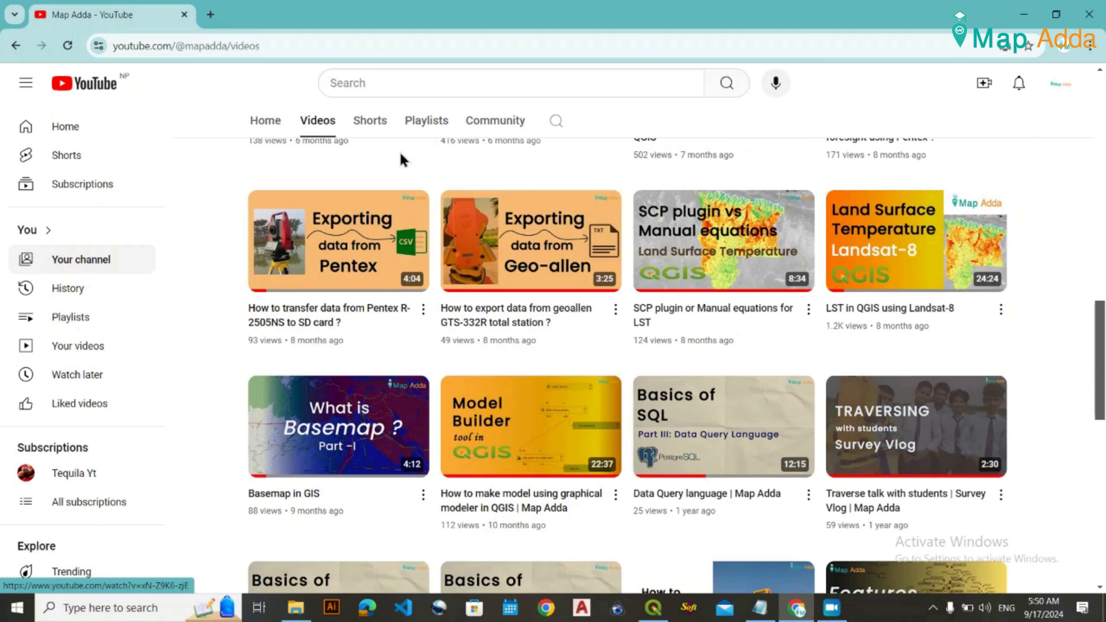
left_click(259, 121)
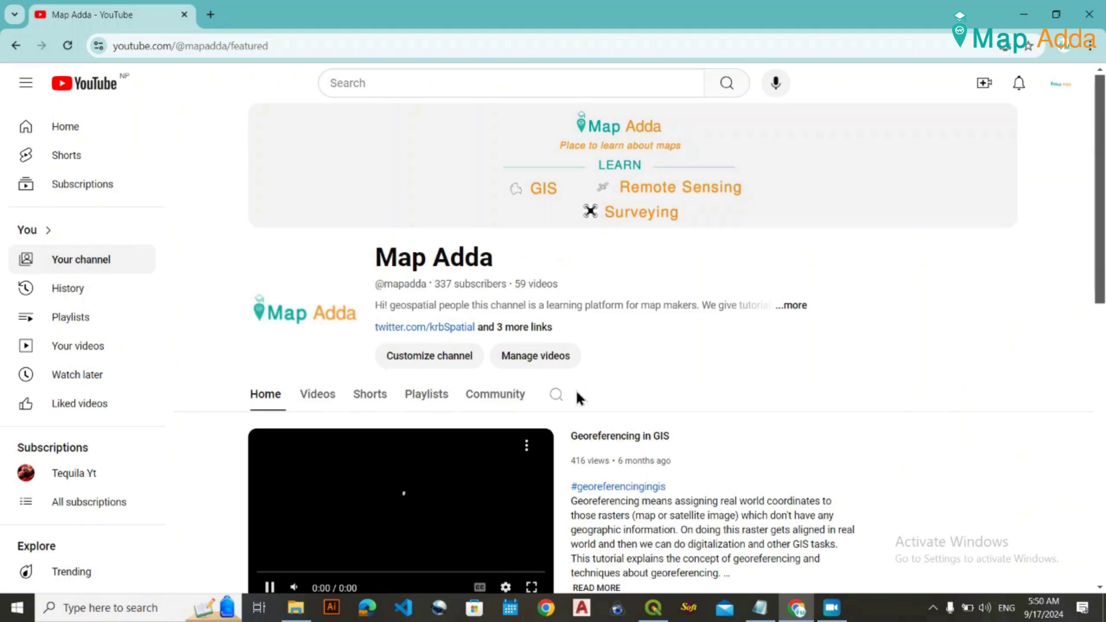
scroll(593, 390, "down", 10)
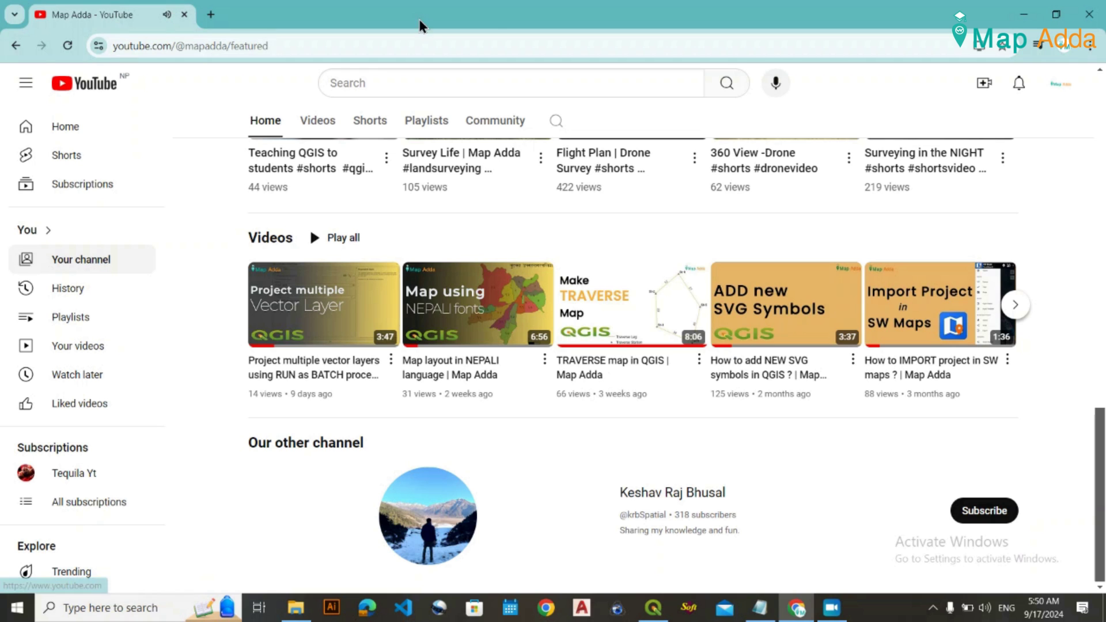
scroll(477, 257, "up", 10)
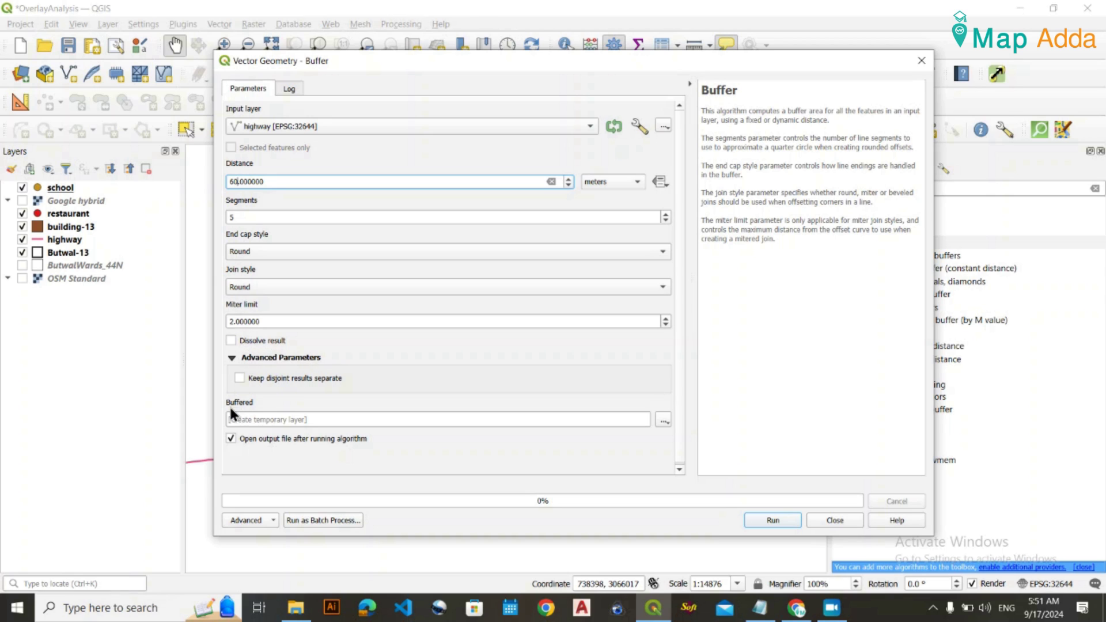
Save the highway buffer as road-buffer-60 shapefile in the output folder and run it.
left_click(664, 419)
left_click(716, 455)
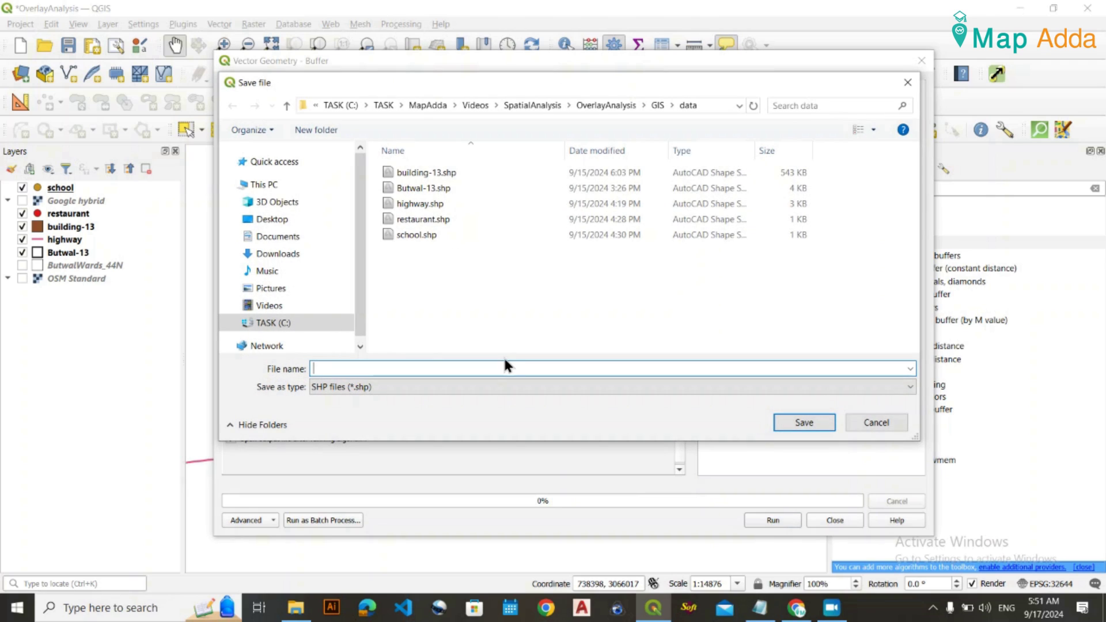
left_click(658, 104)
double_click(419, 188)
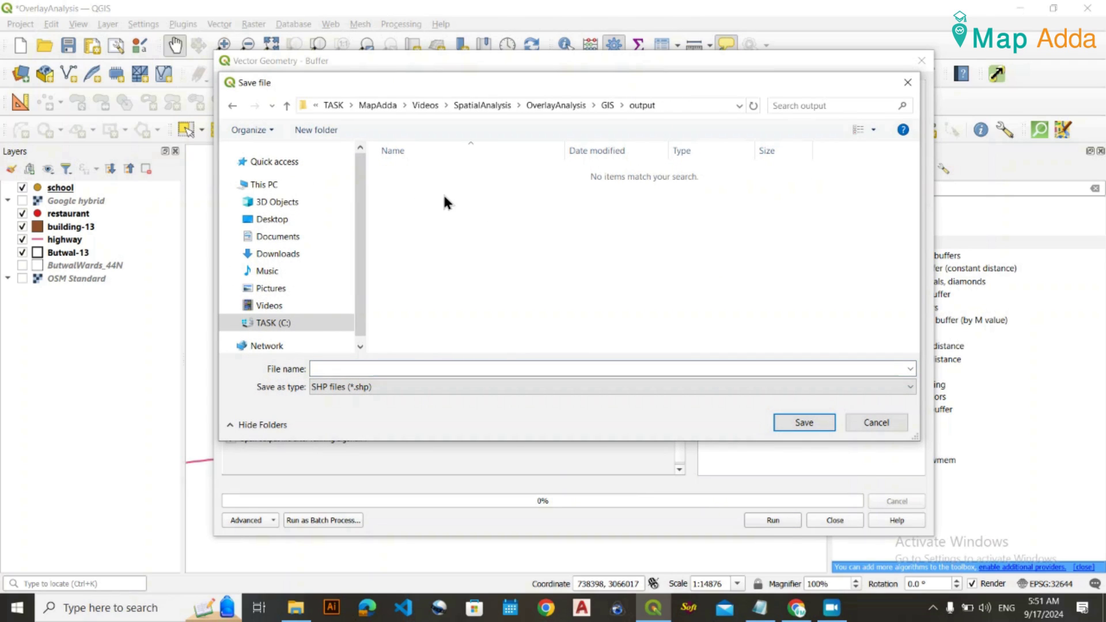
left_click(407, 369)
type("r")
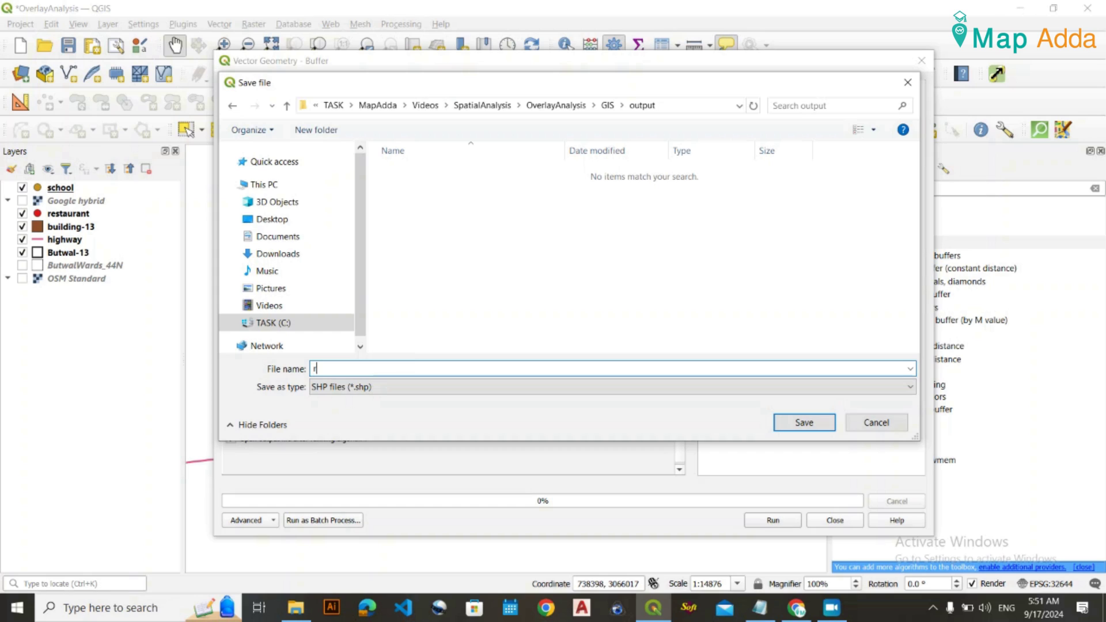
type("oad-bufef")
key("BackSpace")
left_click(368, 386)
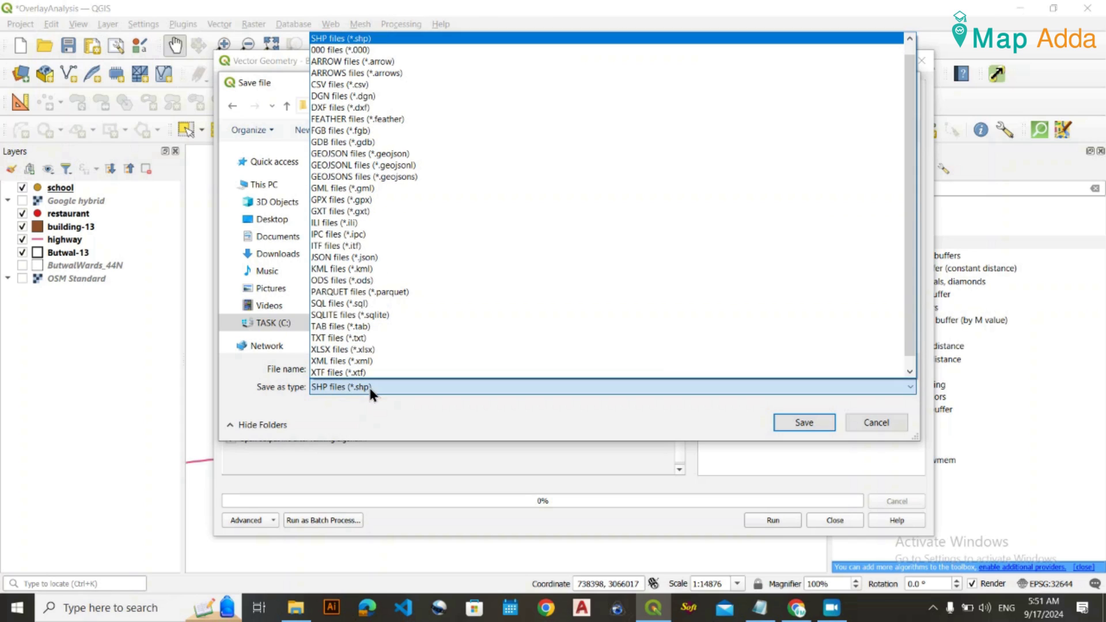
left_click(348, 37)
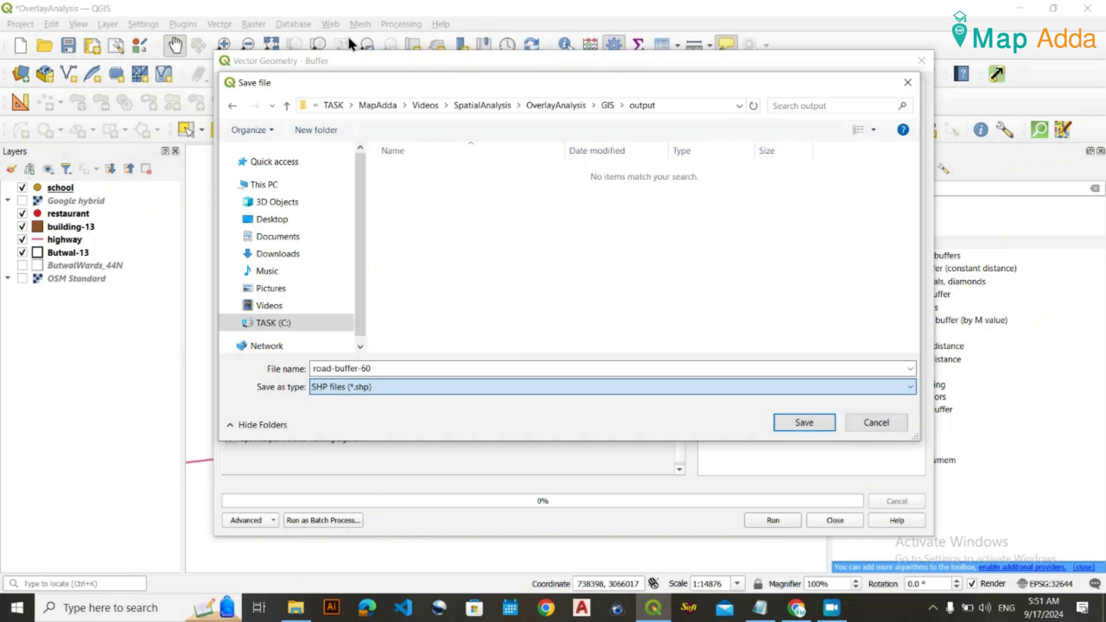
left_click(801, 423)
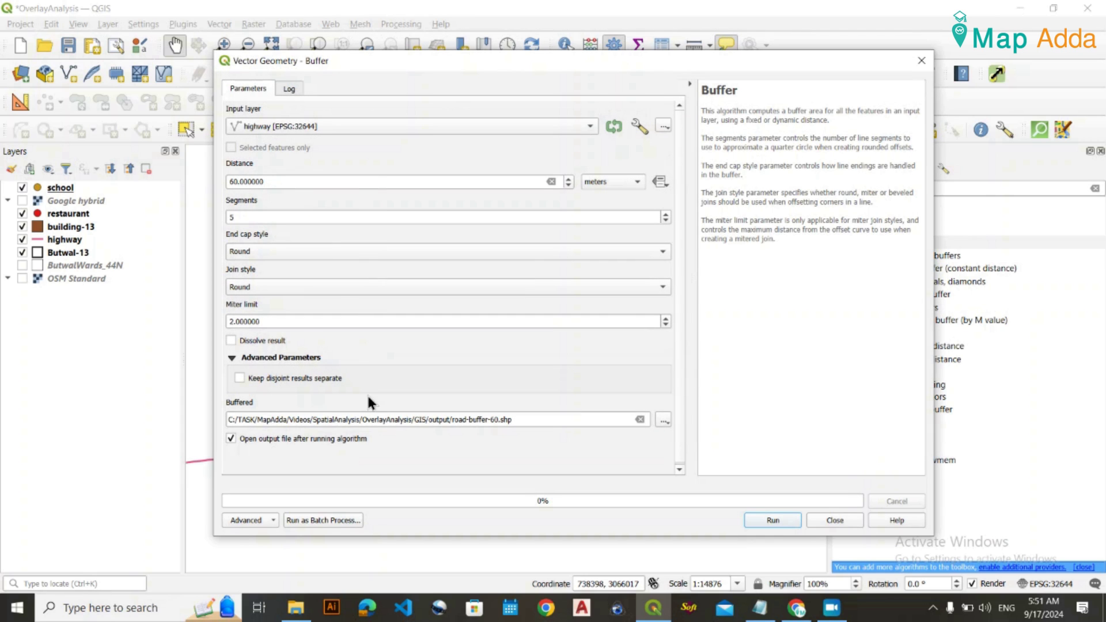
left_click(771, 519)
Close the Buffer dialog and zoom around the map to inspect the green road-buffer-60 corridor.
left_click(921, 60)
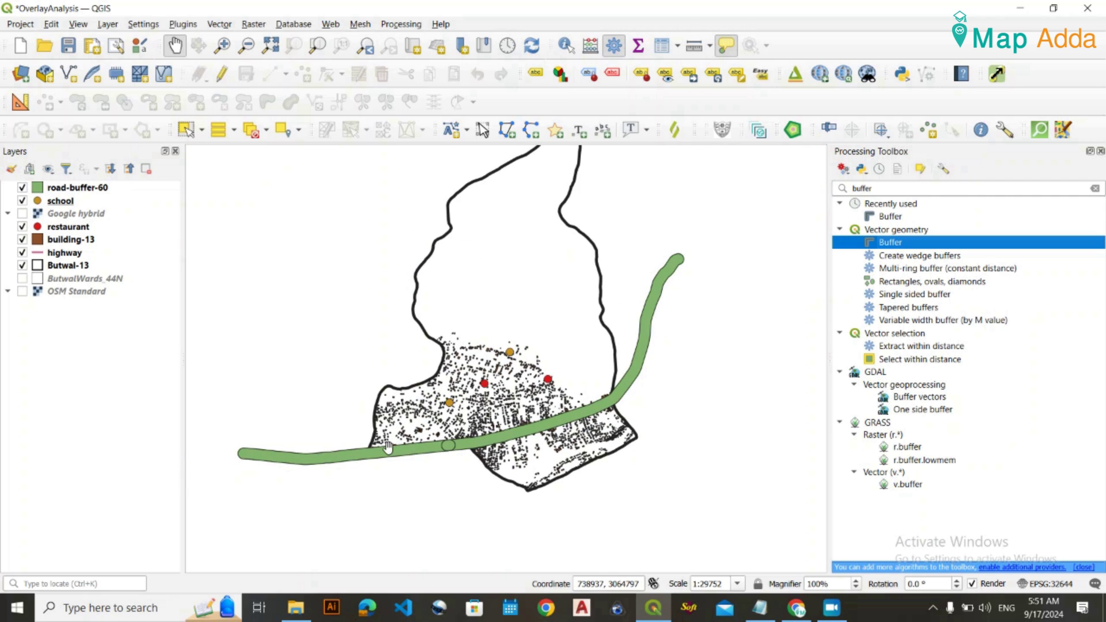
left_click_drag(398, 449, 499, 447)
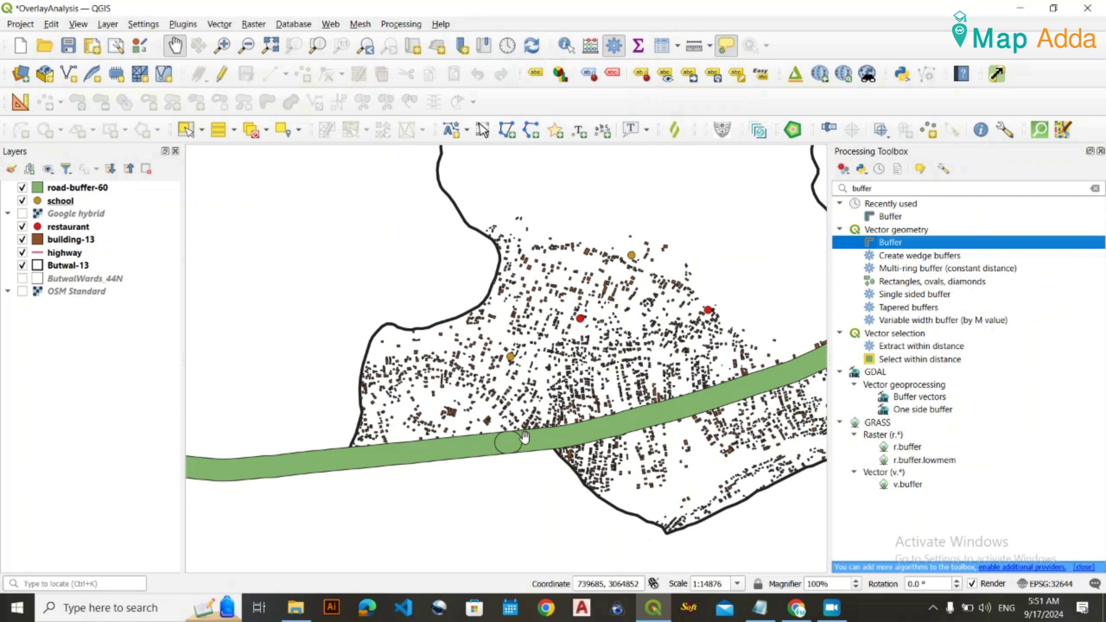
scroll(521, 439, "up", 1)
scroll(525, 438, "down", 1)
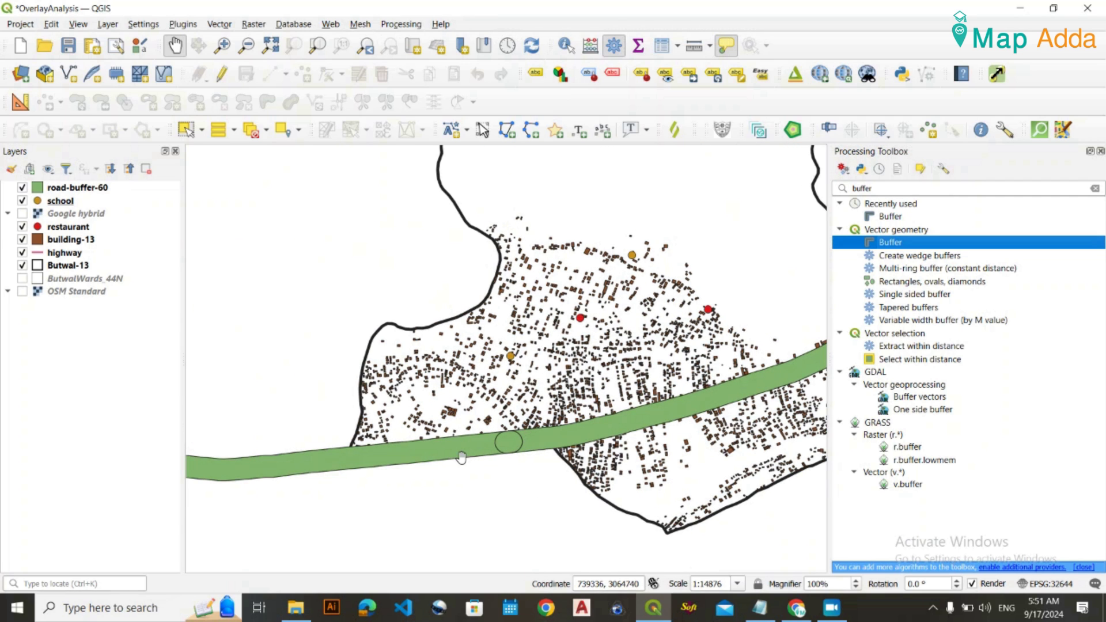
scroll(465, 454, "up", 1)
scroll(465, 454, "down", 1)
scroll(414, 465, "down", 1)
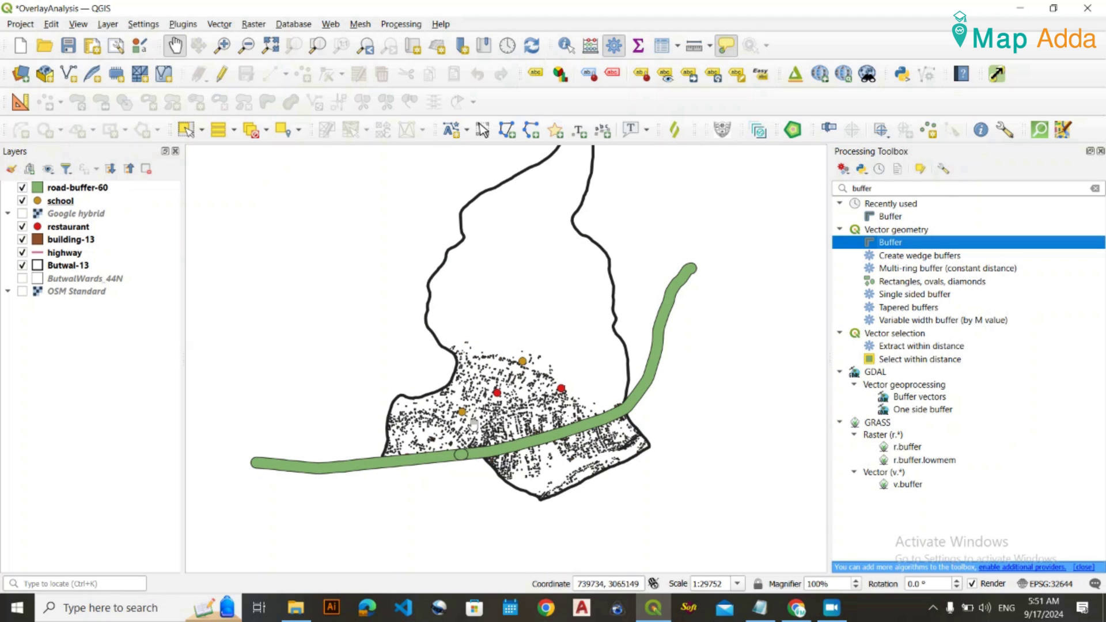
scroll(458, 474, "up", 1)
scroll(443, 458, "down", 1)
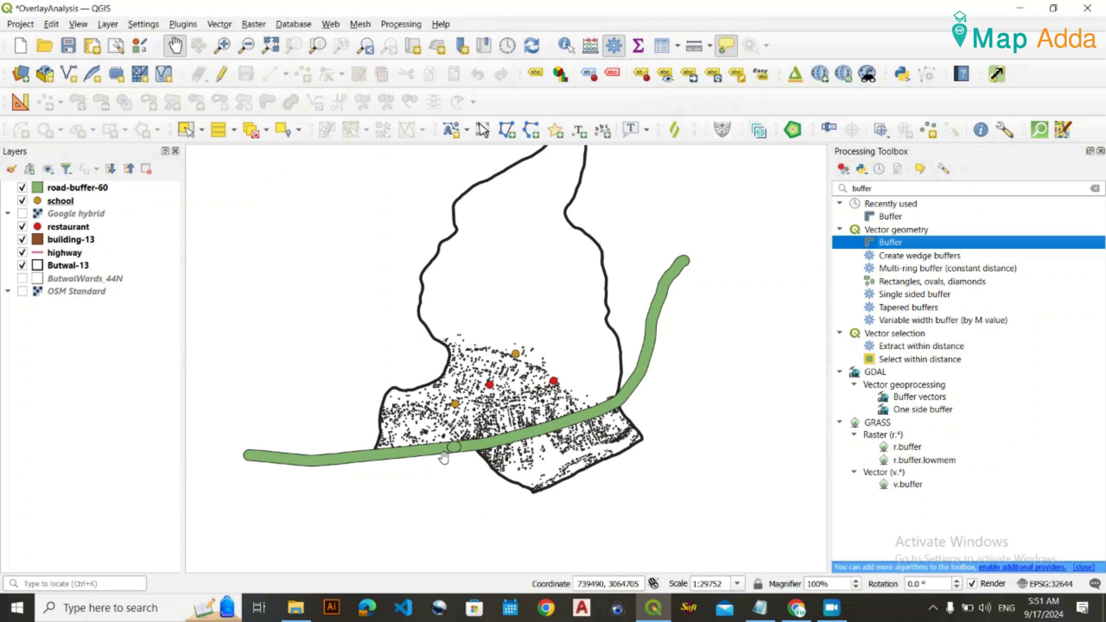
scroll(444, 458, "up", 3)
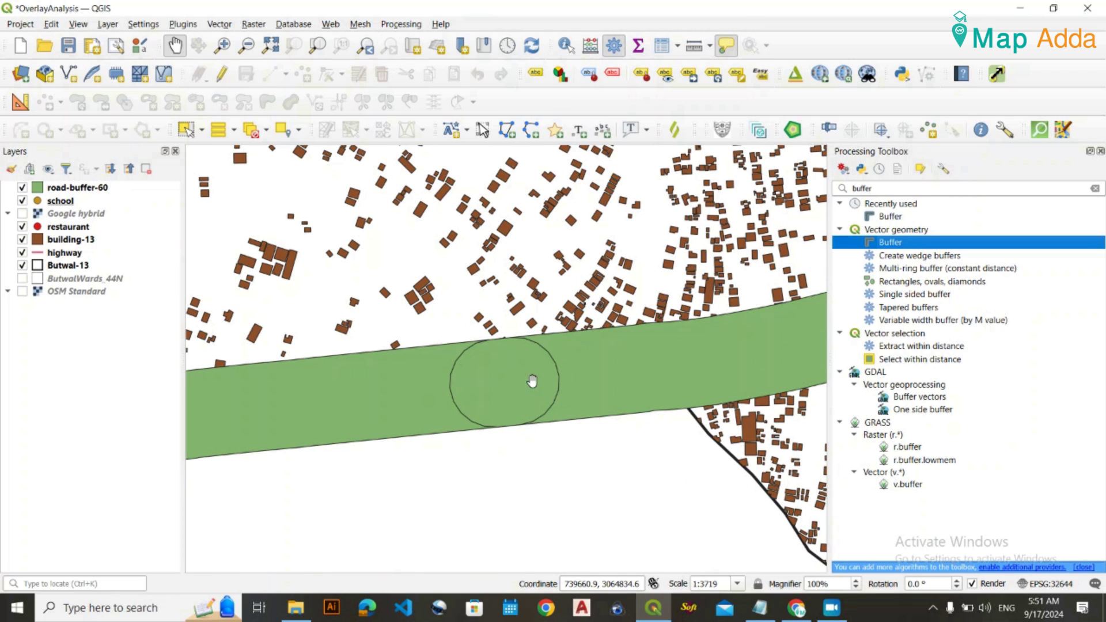
scroll(438, 389, "down", 4)
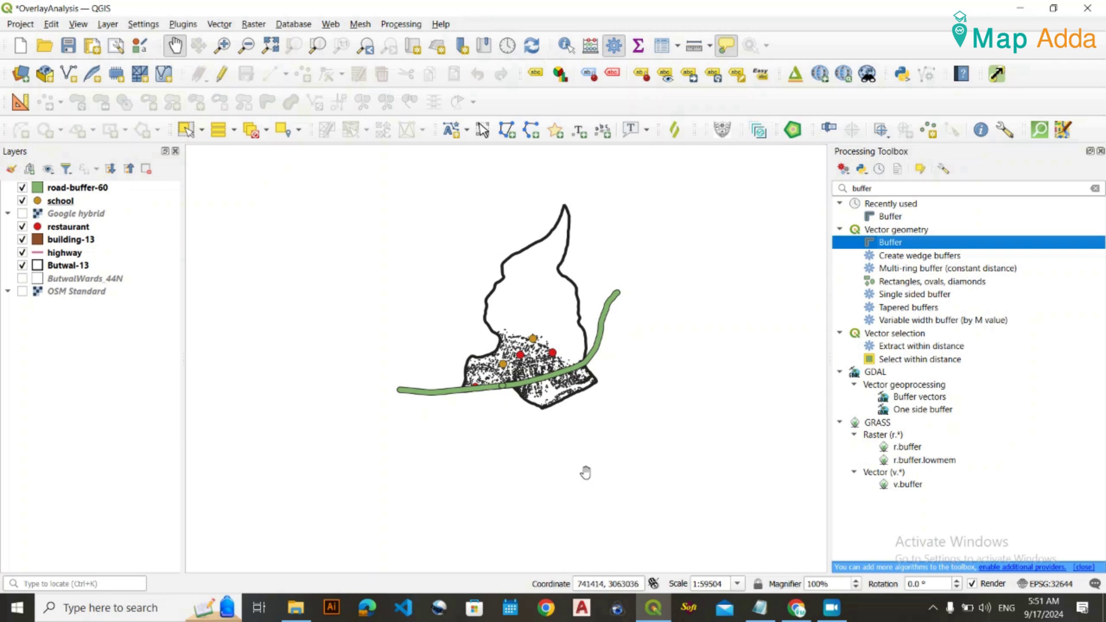
scroll(566, 447, "up", 1)
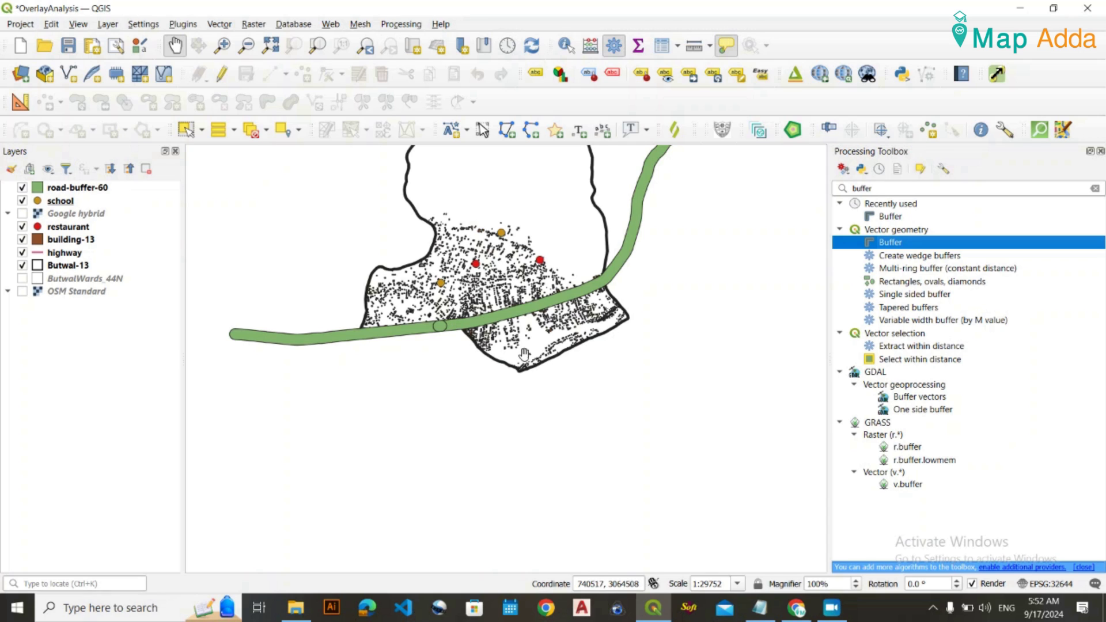
left_click_drag(507, 329, 529, 368)
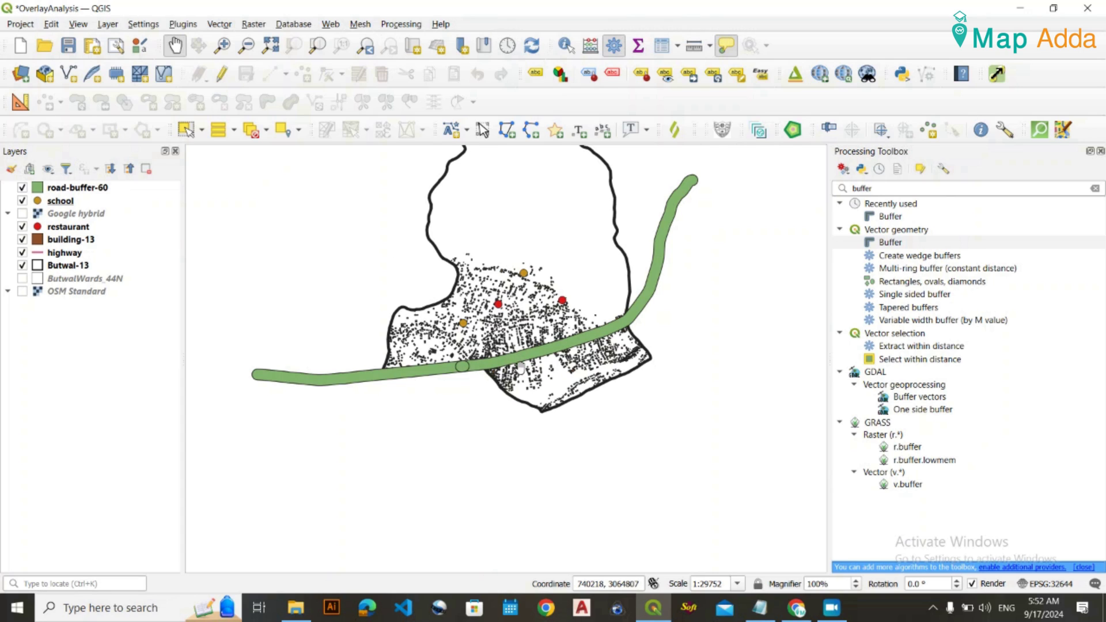
left_click_drag(516, 374, 507, 388)
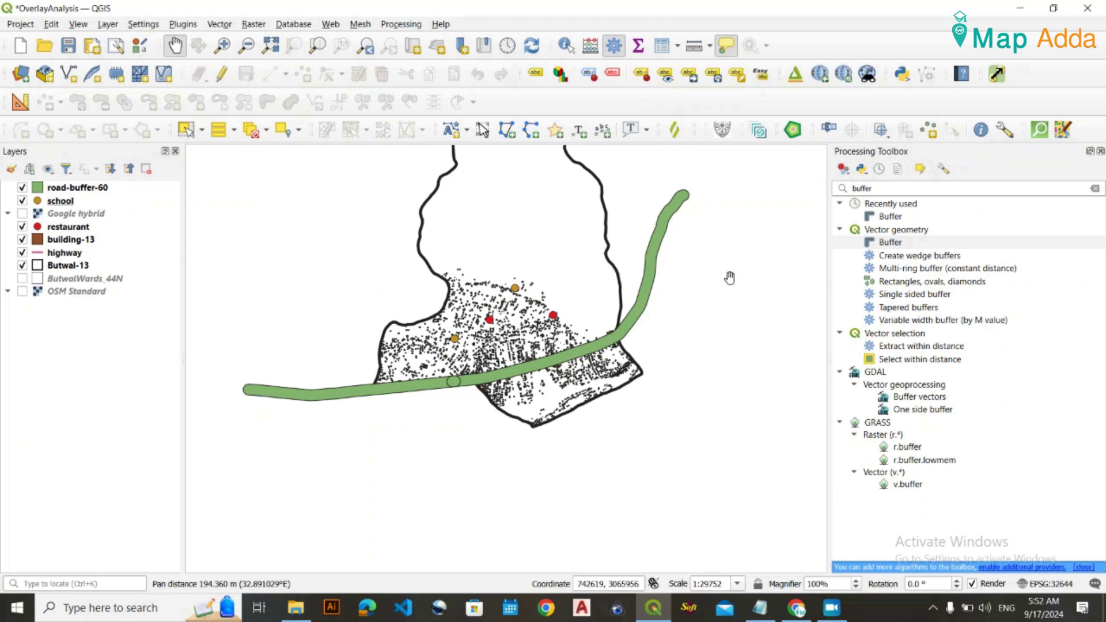
key("Tab")
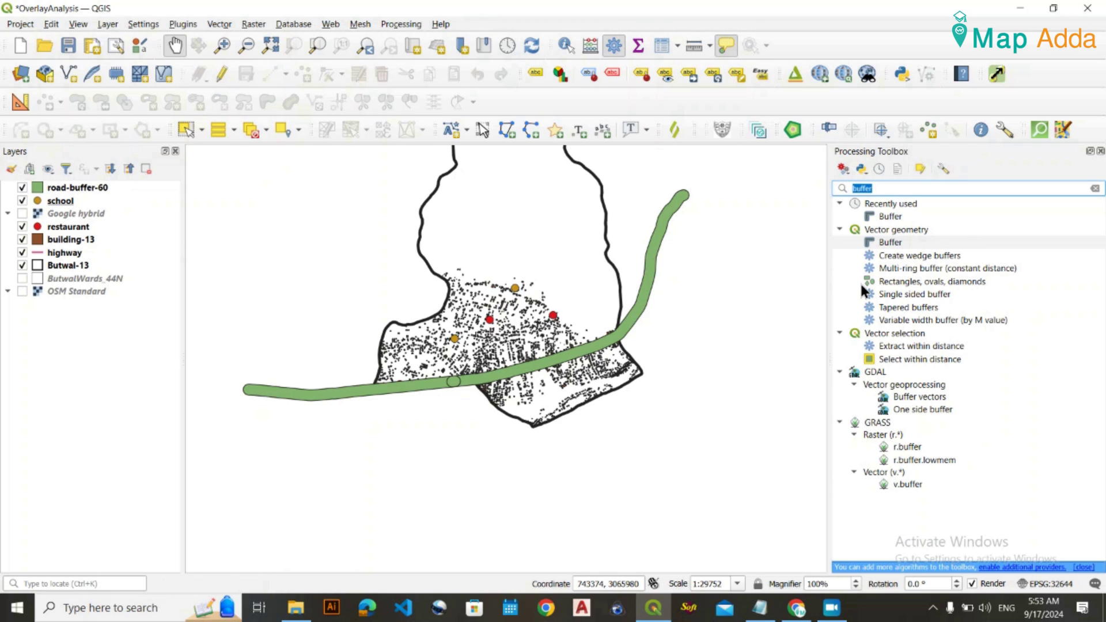
Reopen Buffer on the highway layer at 60 meters with Dissolve result ticked.
double_click(894, 218)
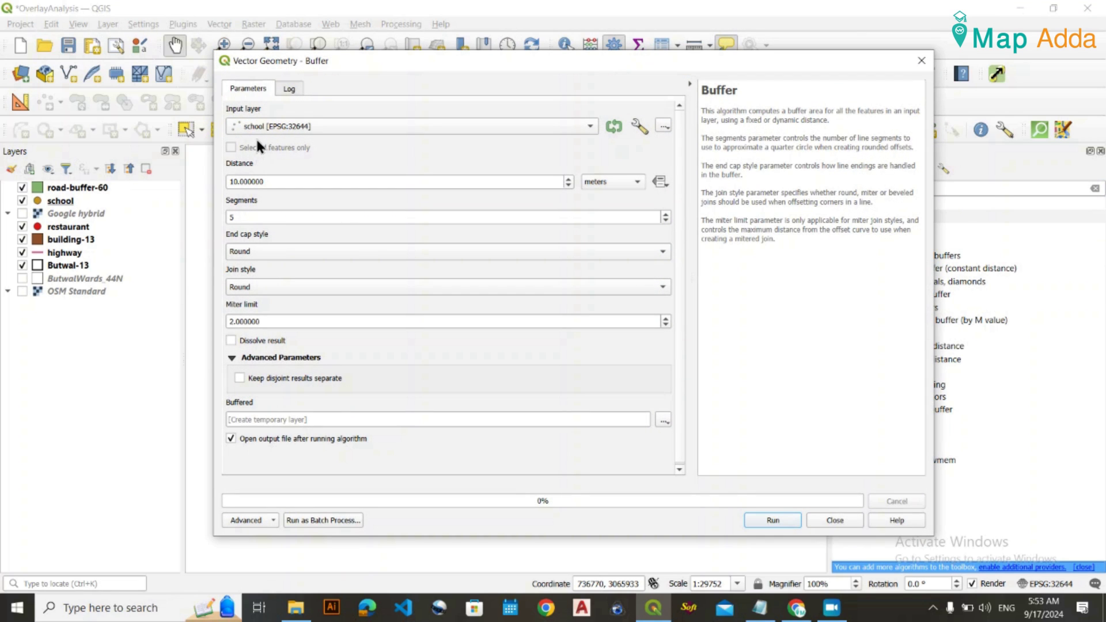
left_click(266, 132)
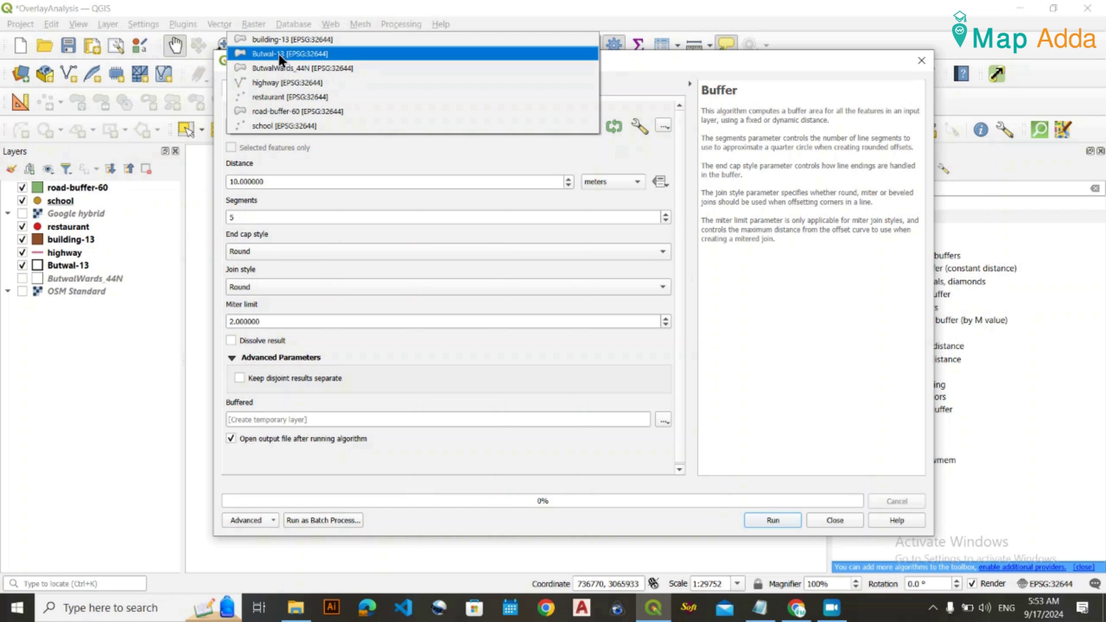
left_click(292, 86)
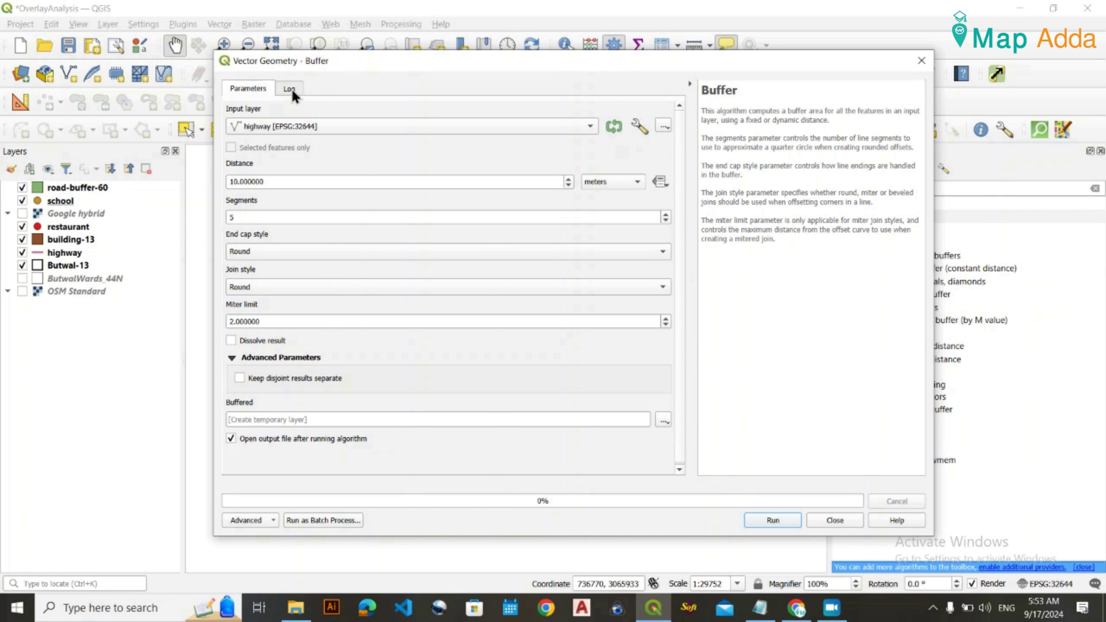
triple_click(281, 180)
type("60")
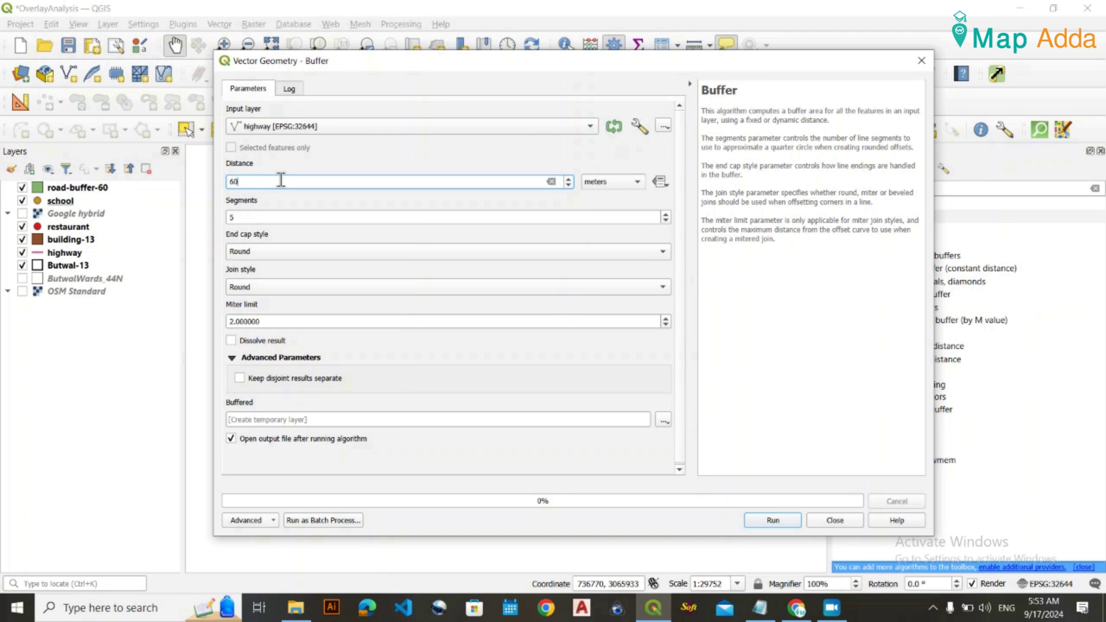
left_click(598, 181)
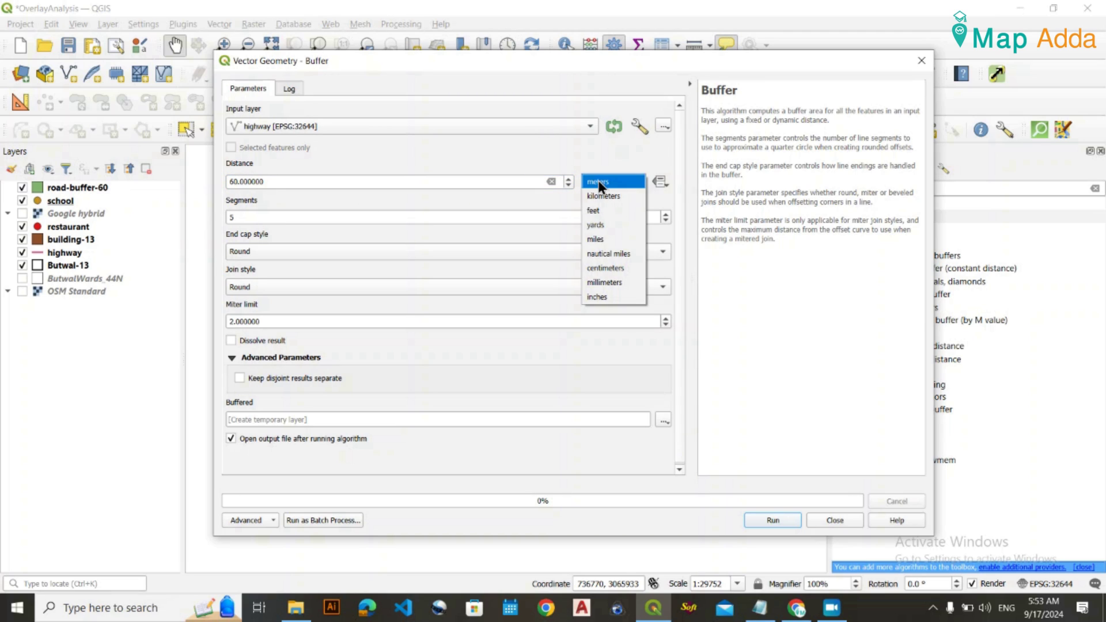
left_click(597, 180)
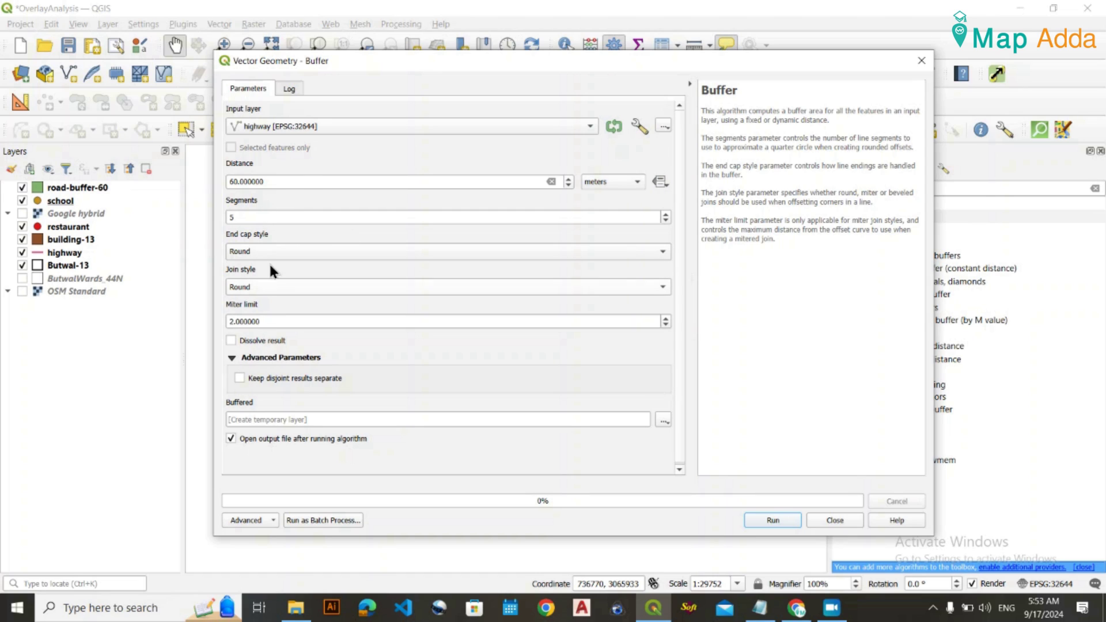
left_click(231, 345)
left_click(664, 420)
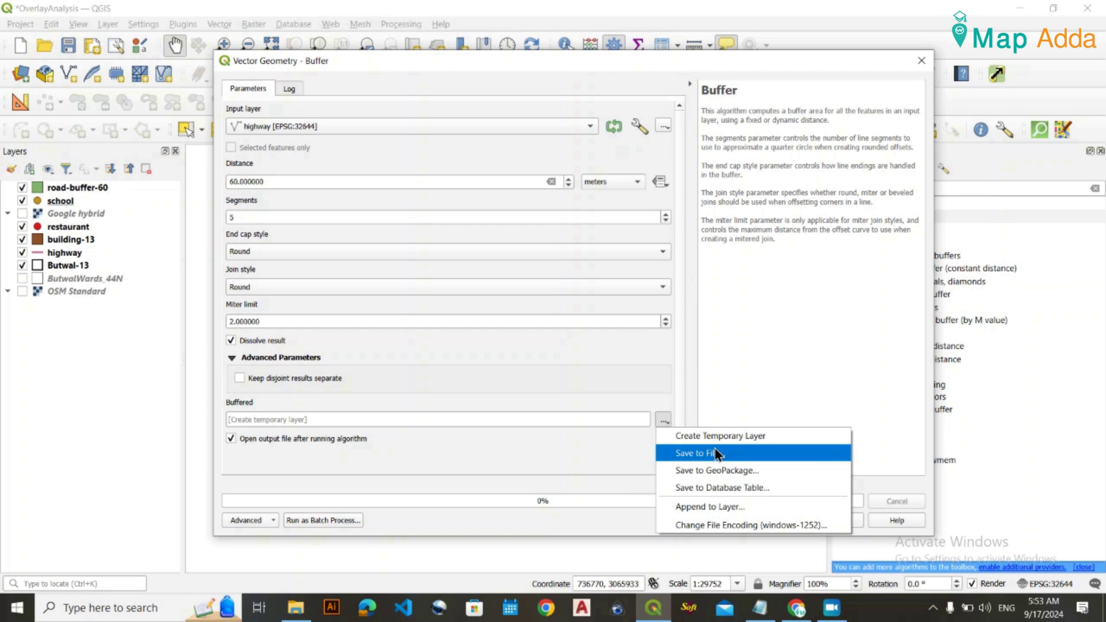
Set the dissolved buffer output file to road-buffer-dissolve-60.
left_click(716, 454)
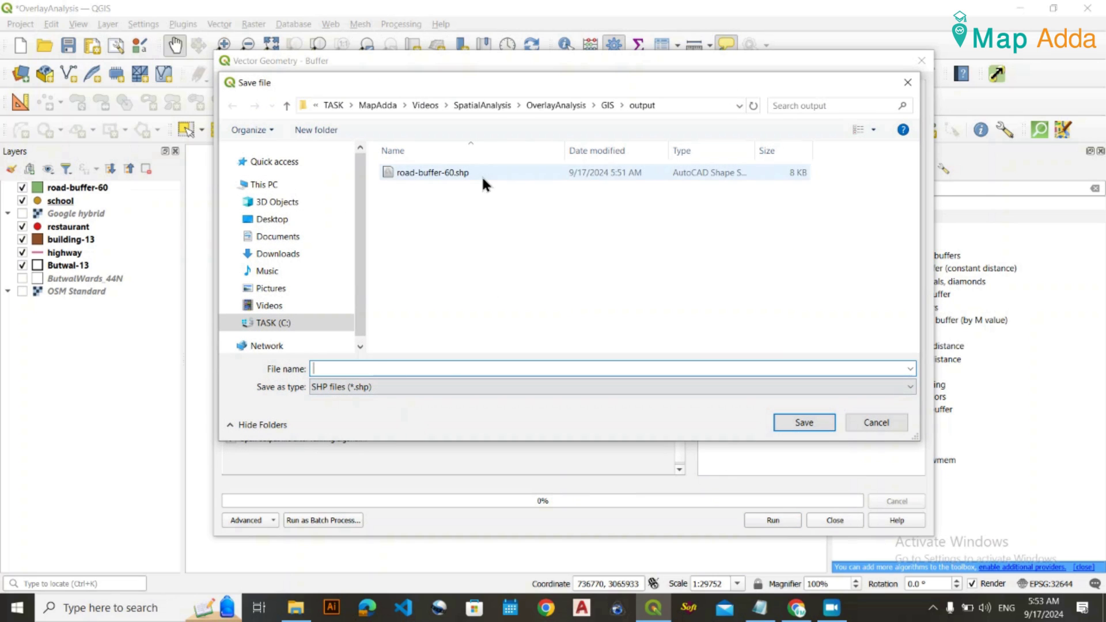
left_click(483, 175)
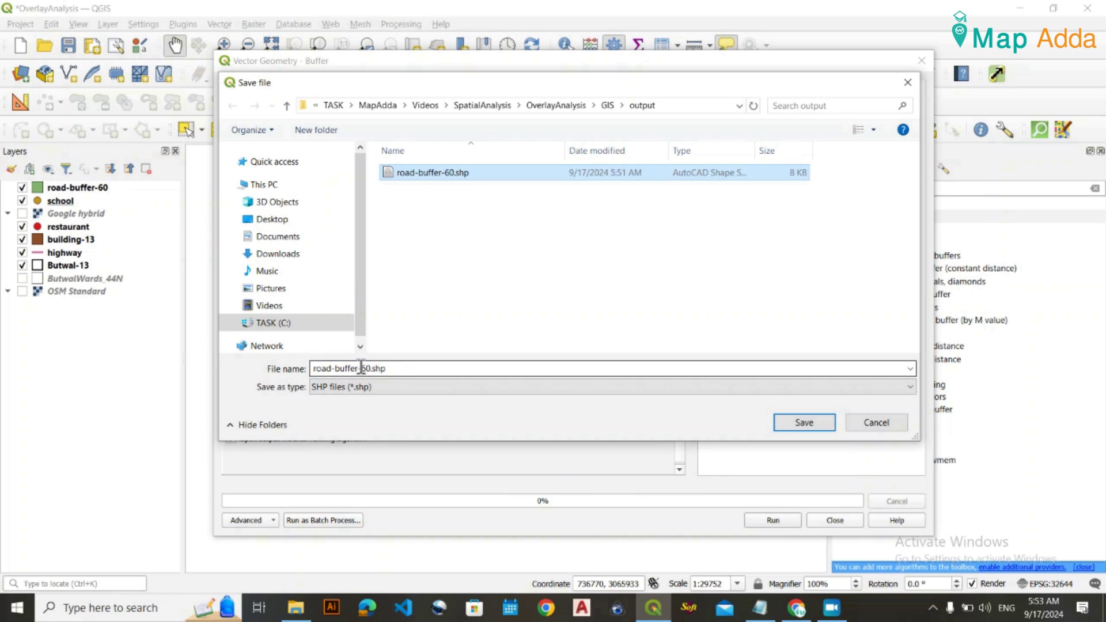
left_click(361, 368)
left_click(373, 390)
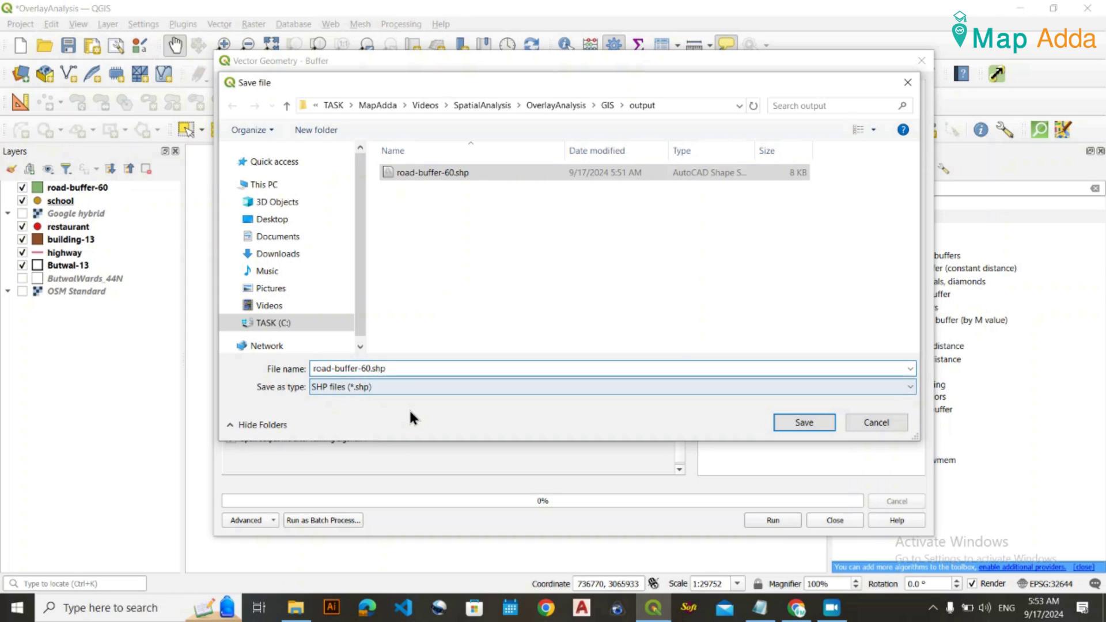
key("shift+Tab")
type("diss")
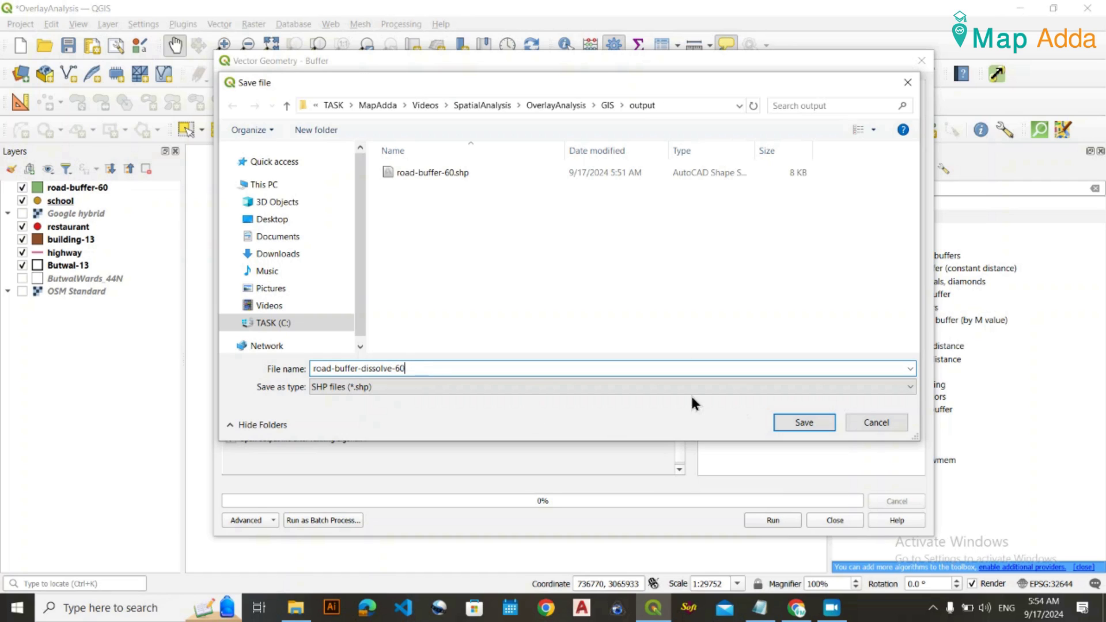
left_click(802, 417)
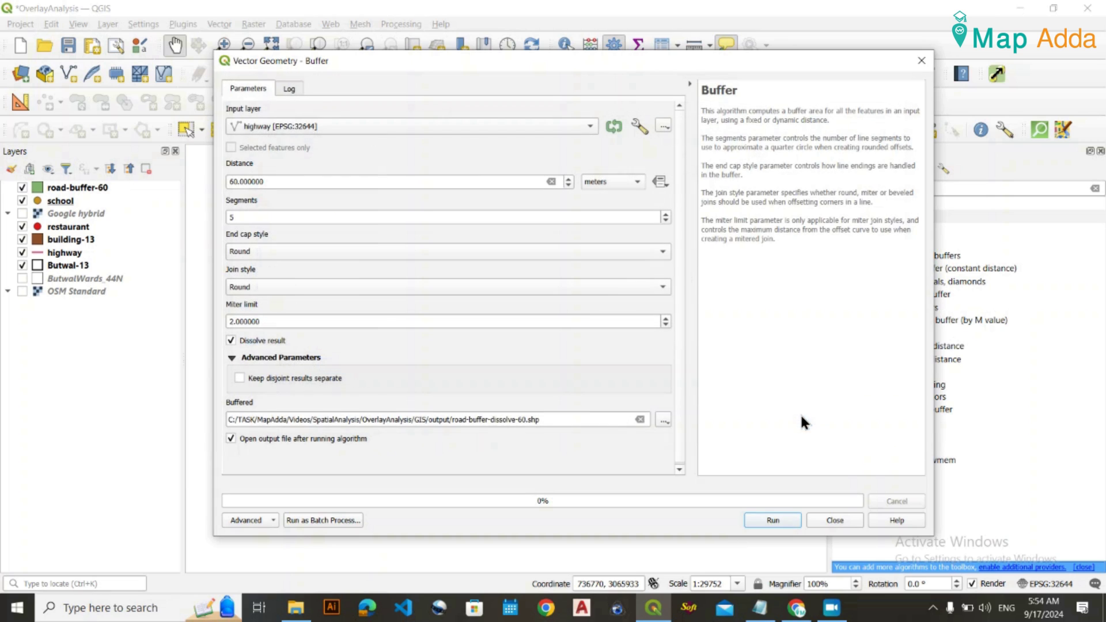
Run the dissolved buffer, then hide road-buffer-dissolve-60 to compare with road-buffer-60.
left_click(768, 521)
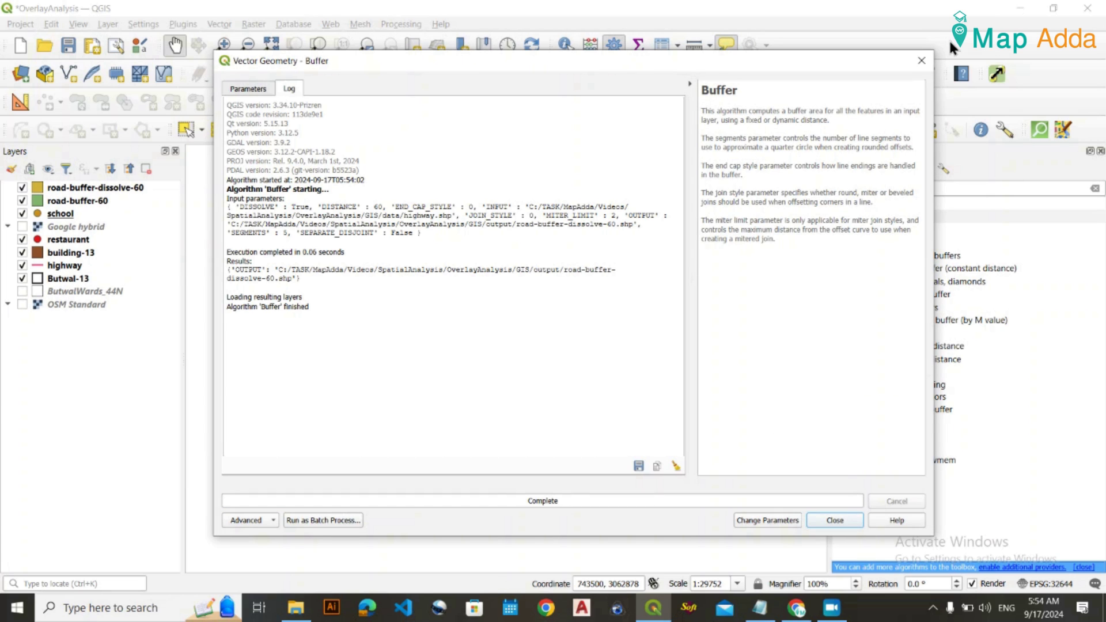
left_click(923, 60)
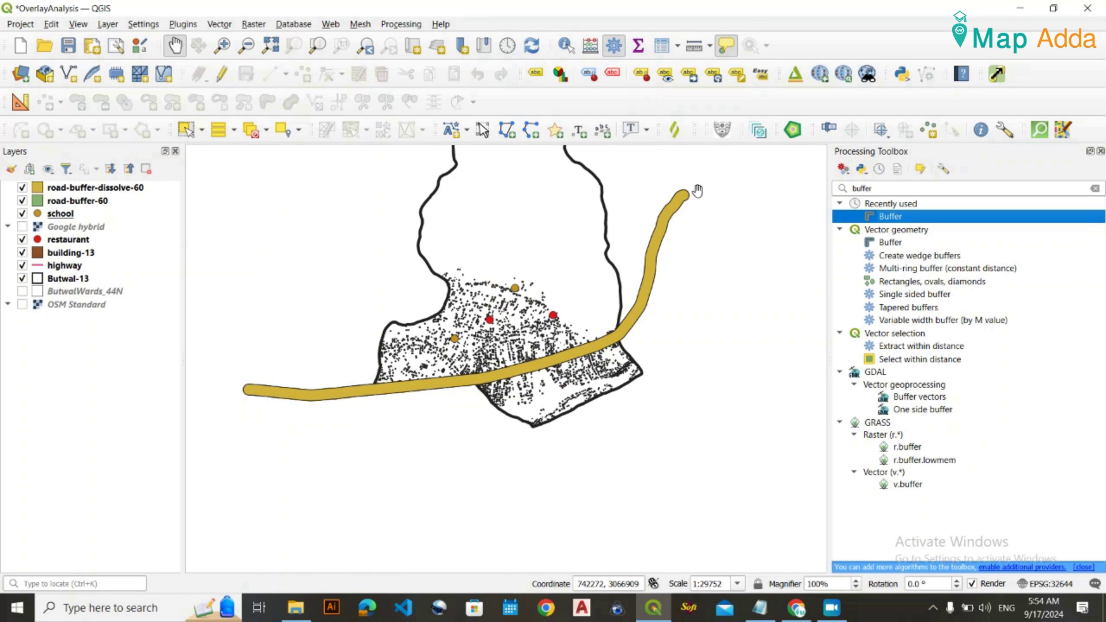
left_click(23, 188)
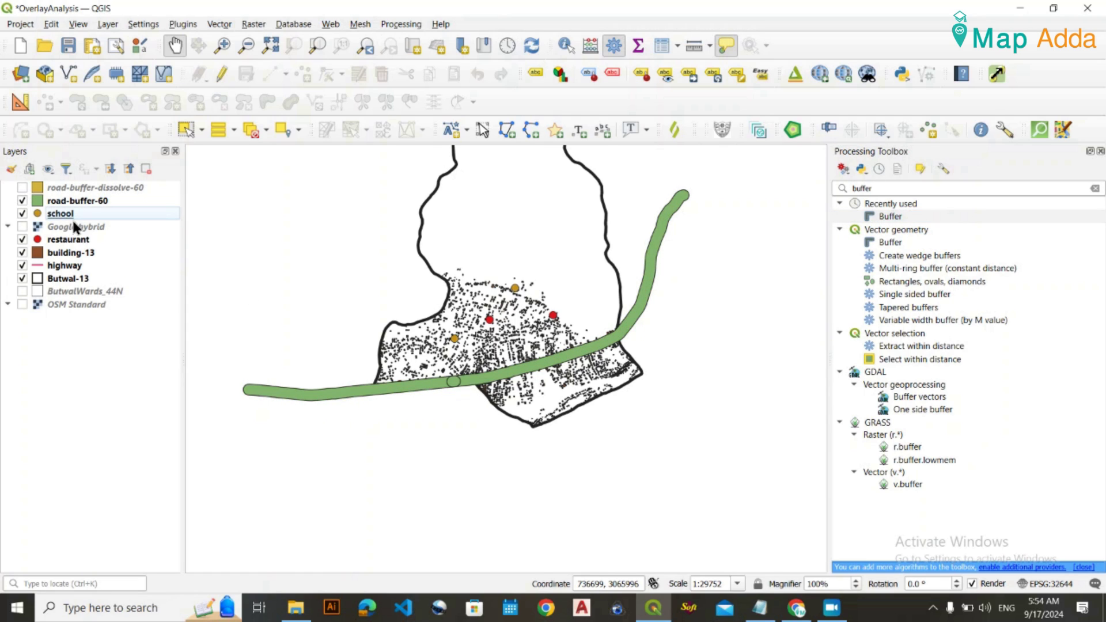
Show road-buffer-dissolve-60 again and remove the road-buffer-60 layer from the project.
left_click(23, 187)
left_click(64, 202)
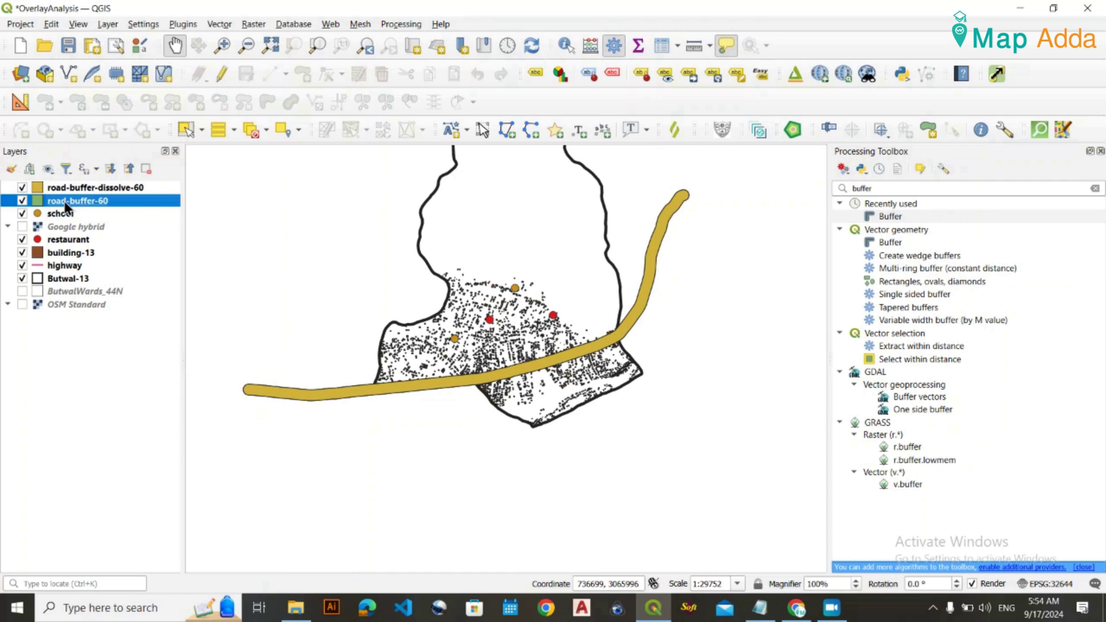
right_click(64, 201)
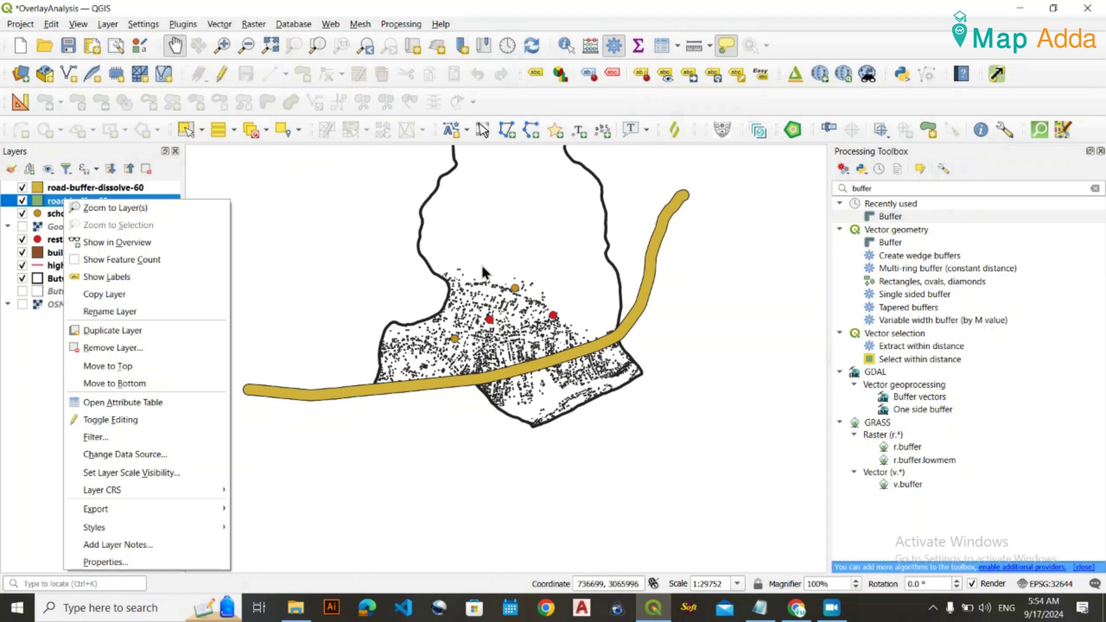
left_click(141, 349)
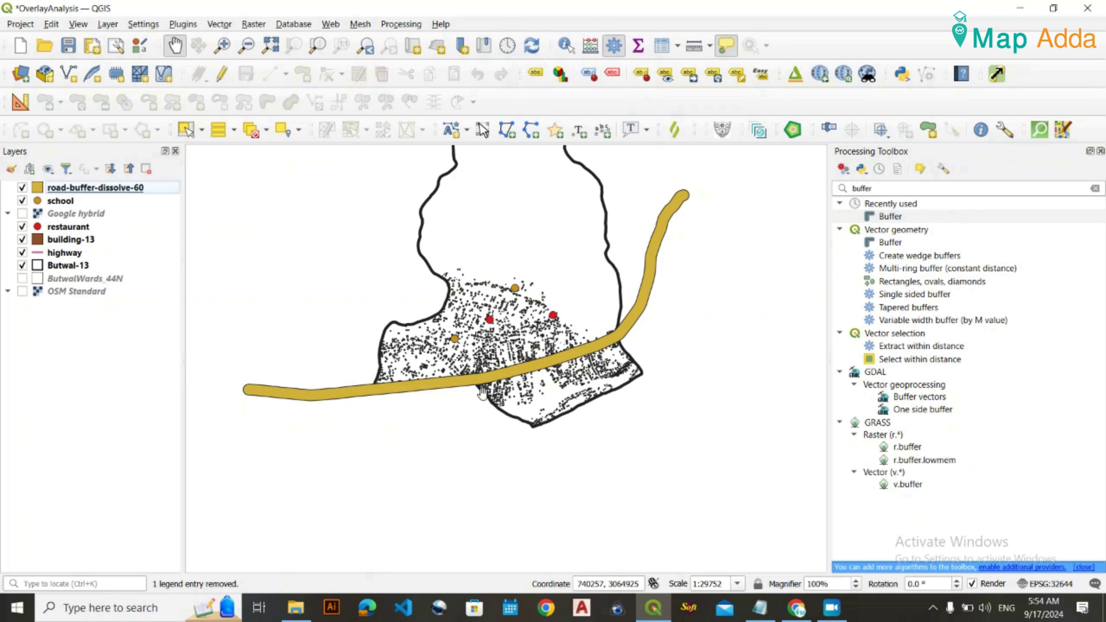
Move road-buffer-dissolve-60 below building-13 in the layer order and bring the criteria notes forward.
scroll(394, 413, "up", 1)
scroll(394, 413, "down", 1)
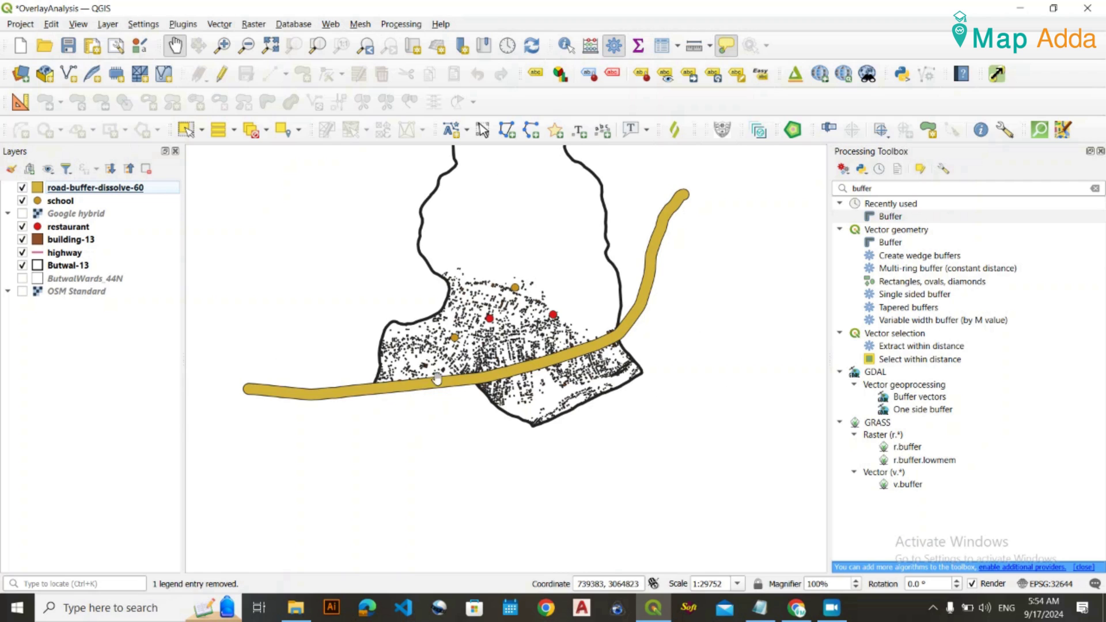
scroll(441, 368, "up", 1)
scroll(407, 396, "down", 1)
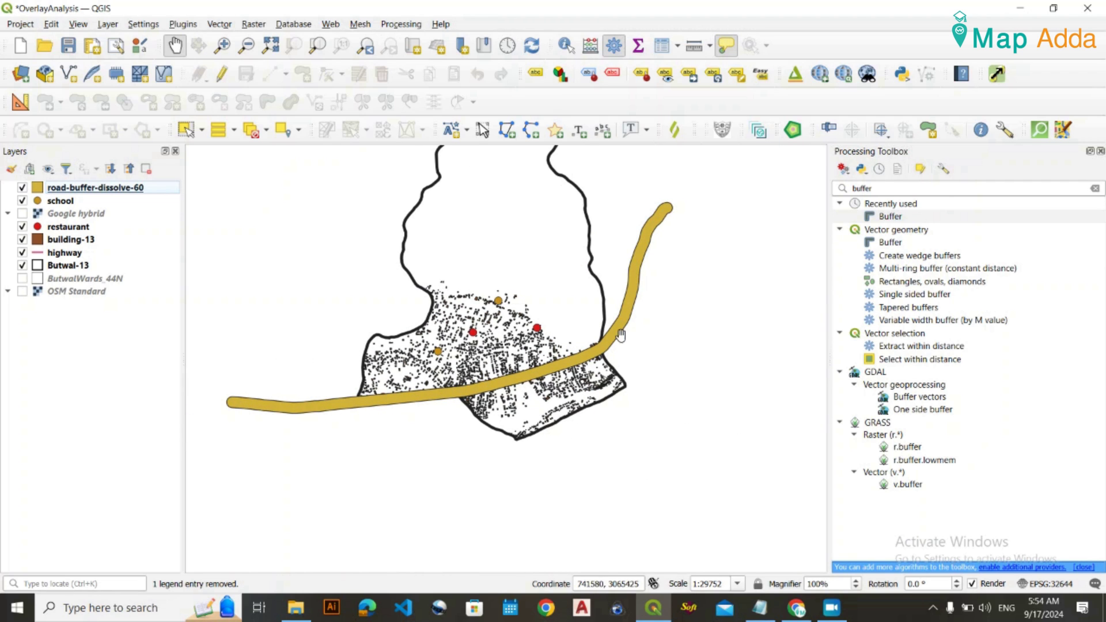
scroll(544, 342, "up", 1)
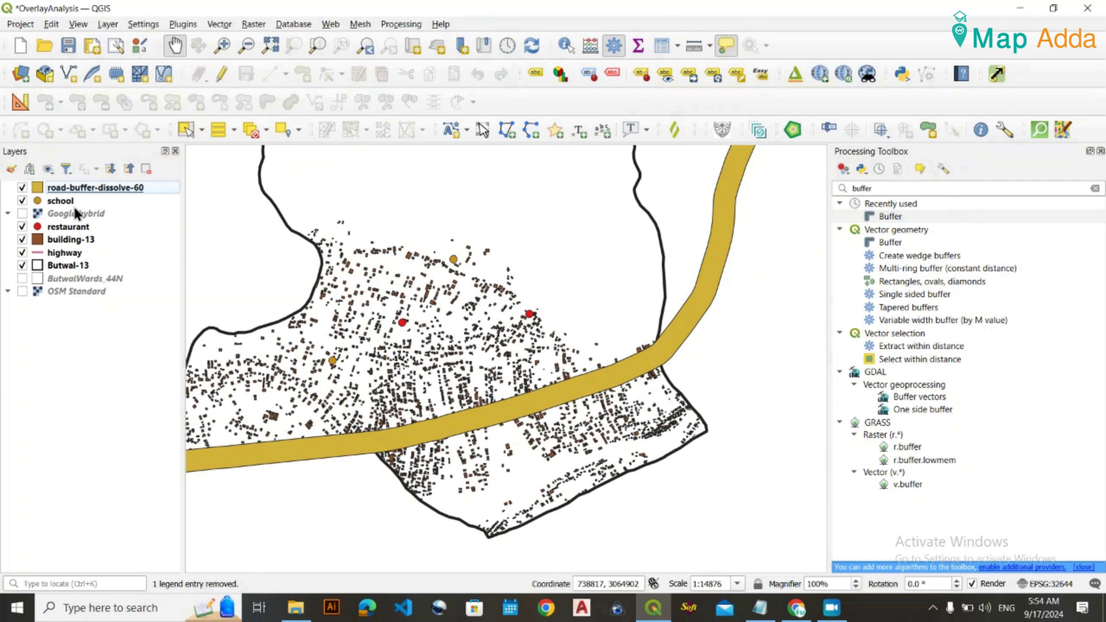
left_click(86, 190)
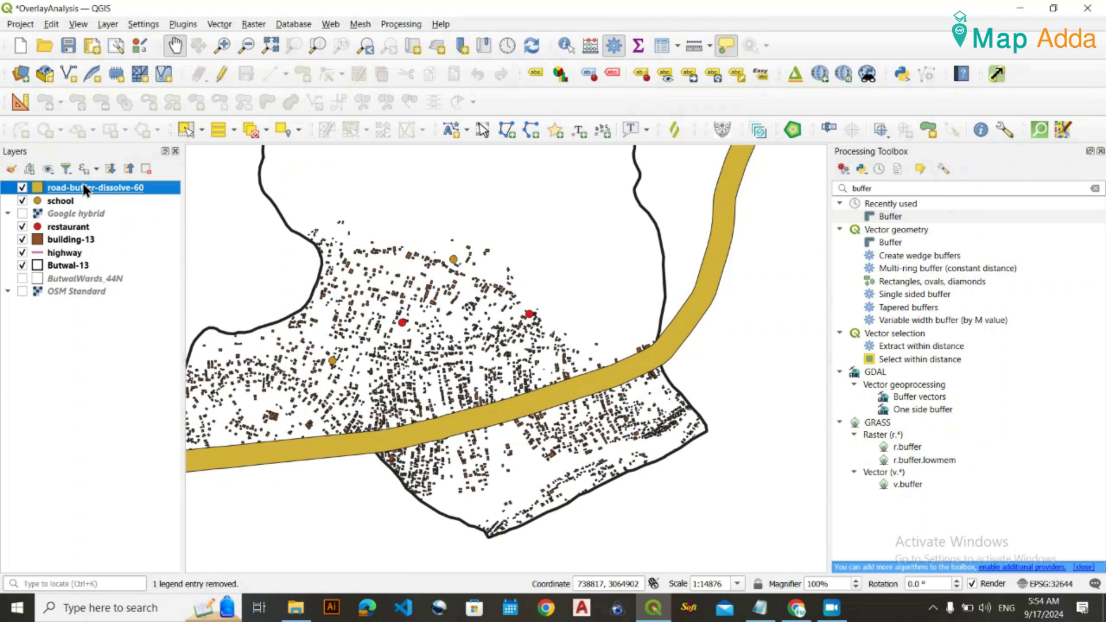
left_click_drag(84, 190, 97, 249)
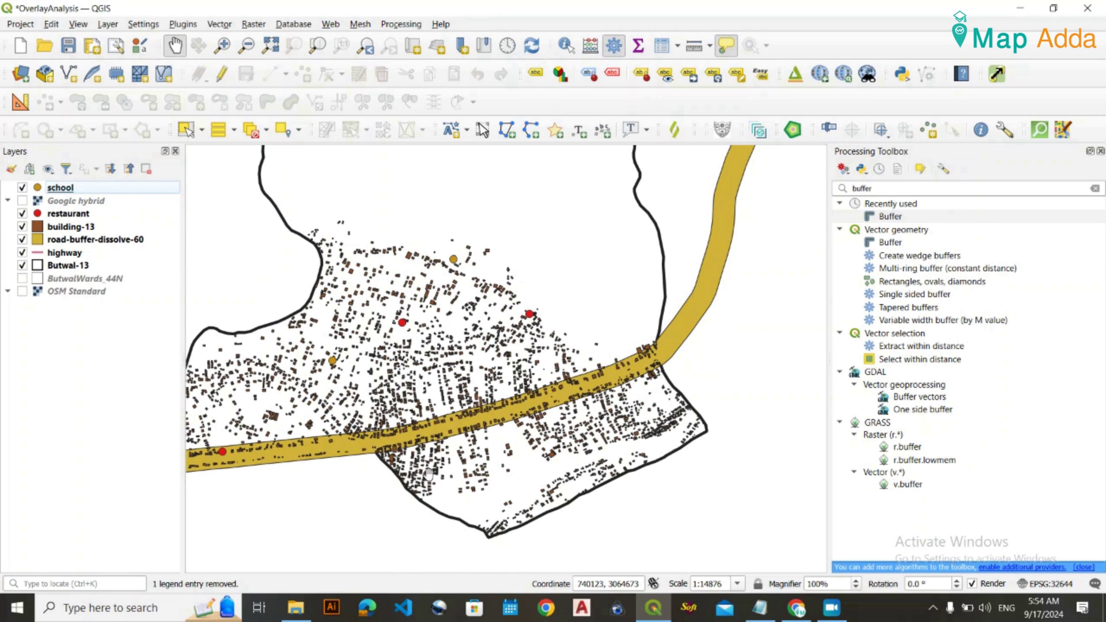
left_click_drag(427, 474, 493, 464)
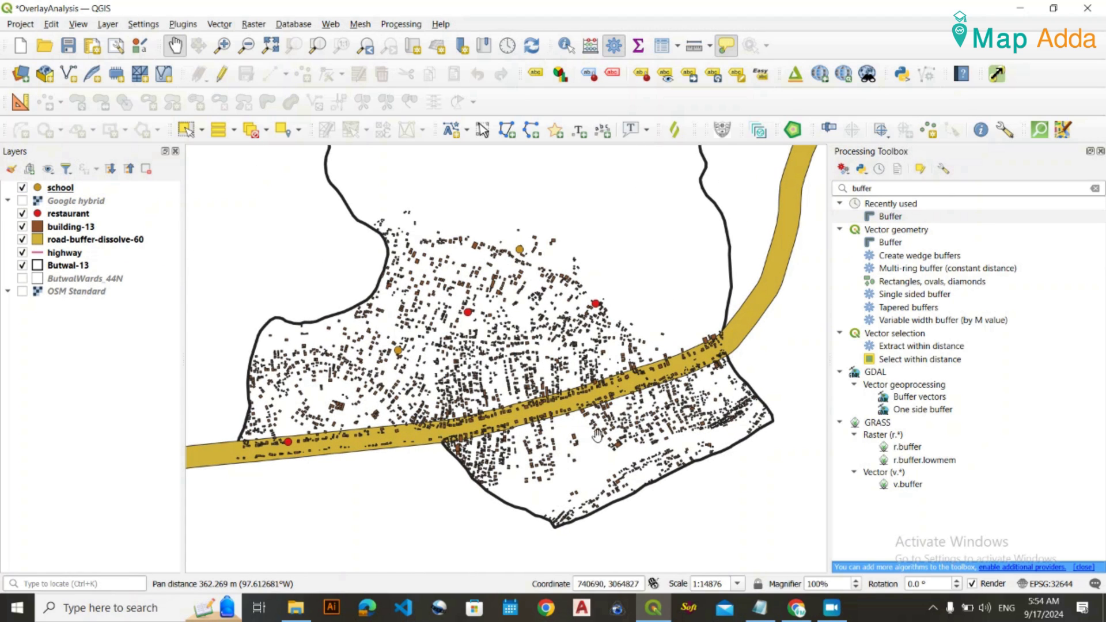
left_click(760, 608)
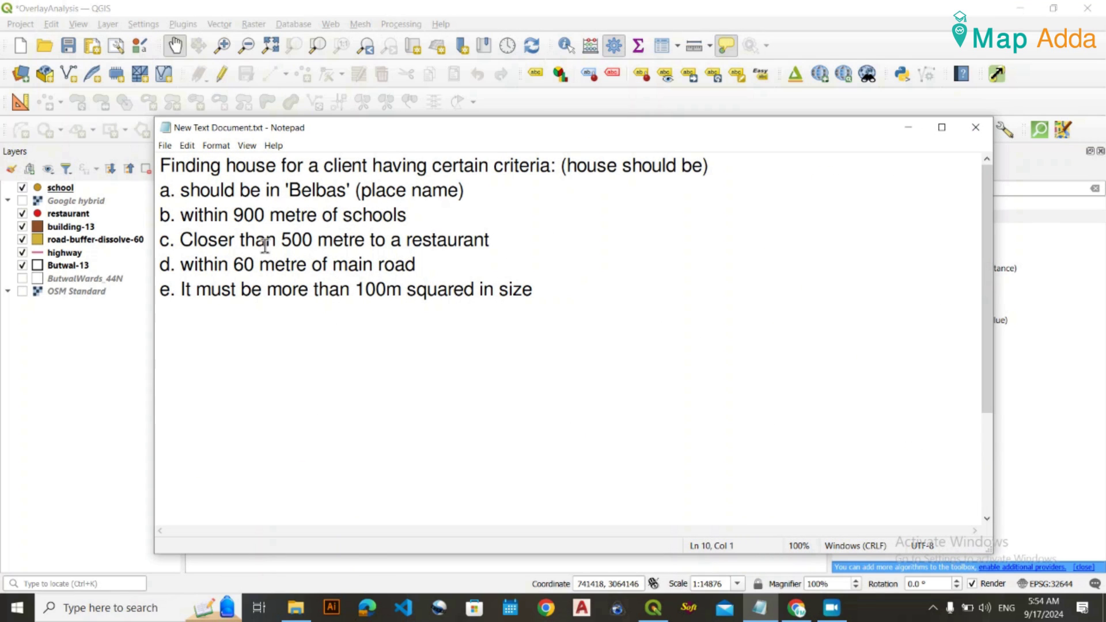
left_click_drag(181, 215, 415, 224)
left_click(373, 264)
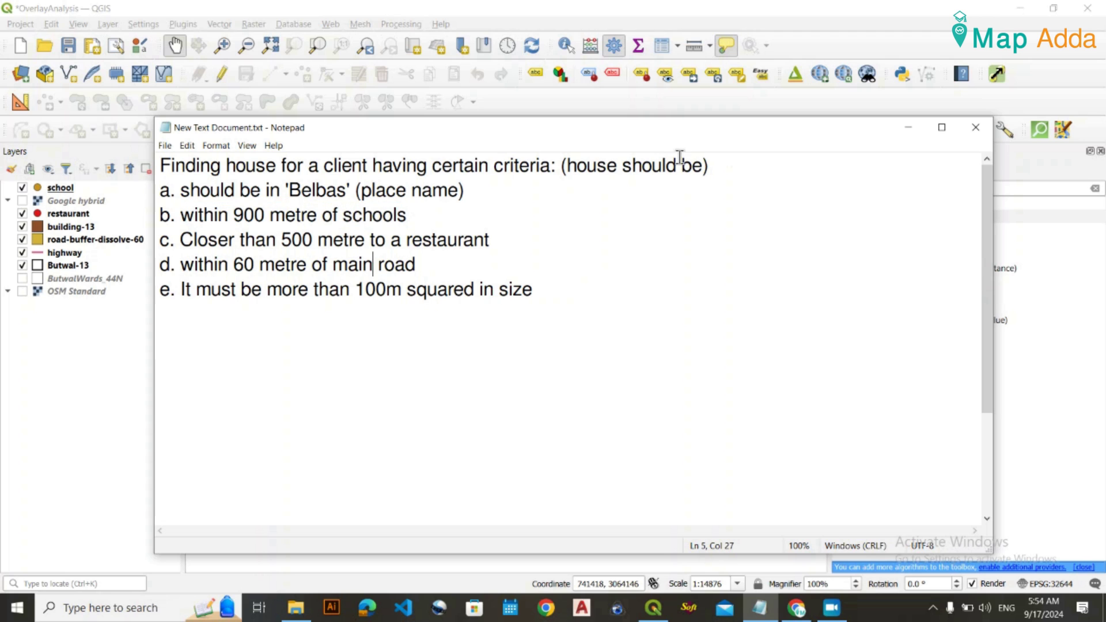
left_click(907, 123)
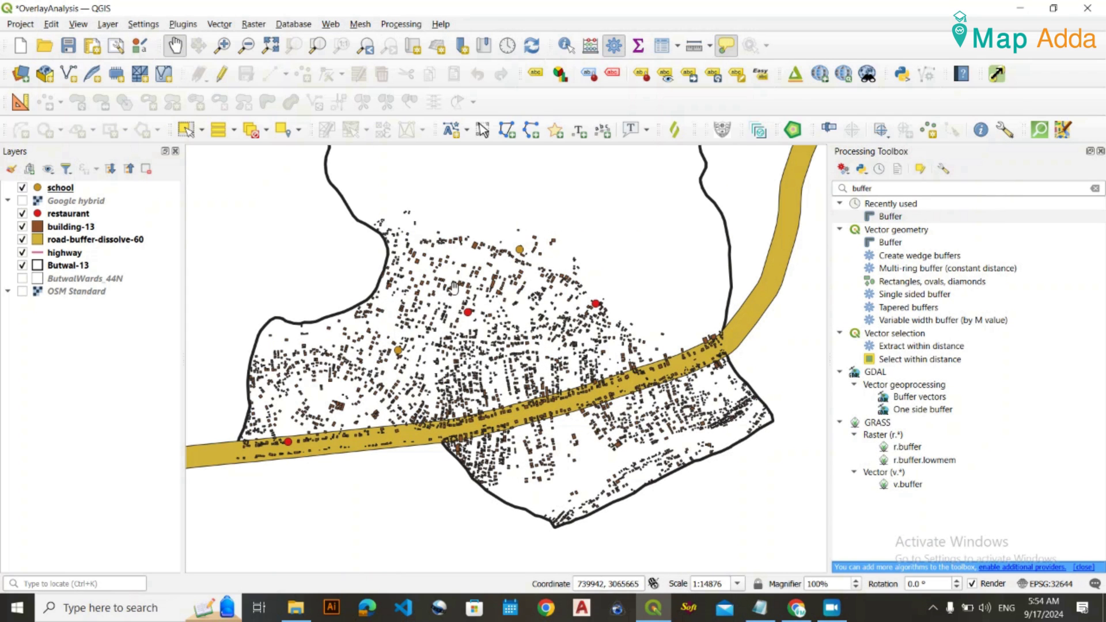
left_click(23, 191)
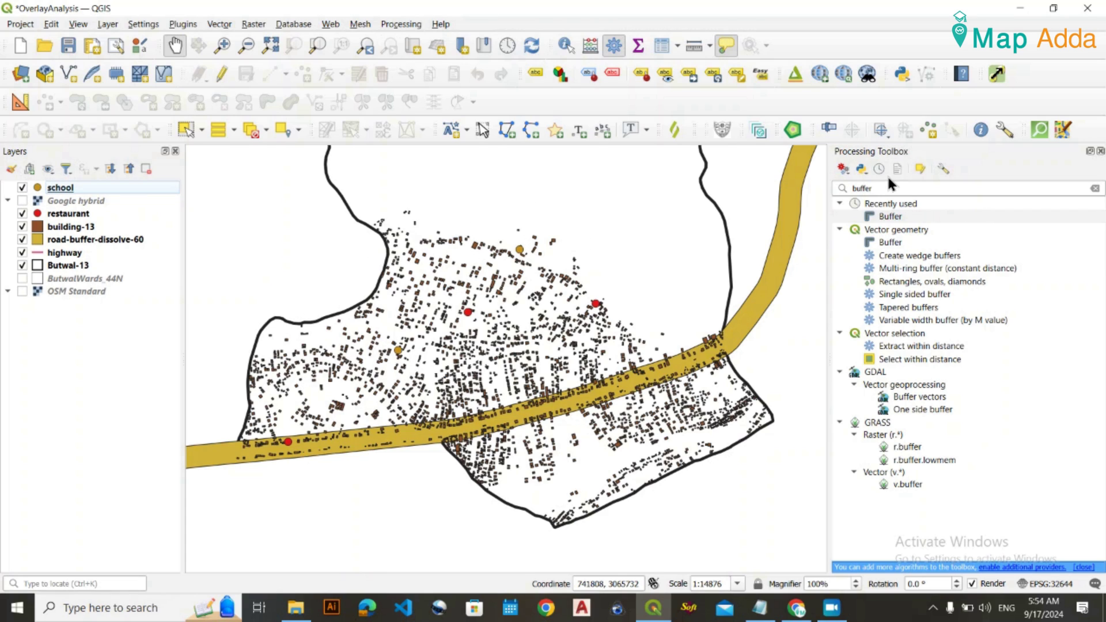
Buffer the schools by 900 m, saving the output to file as schools-buffer-900.
double_click(899, 241)
triple_click(277, 181)
type("9")
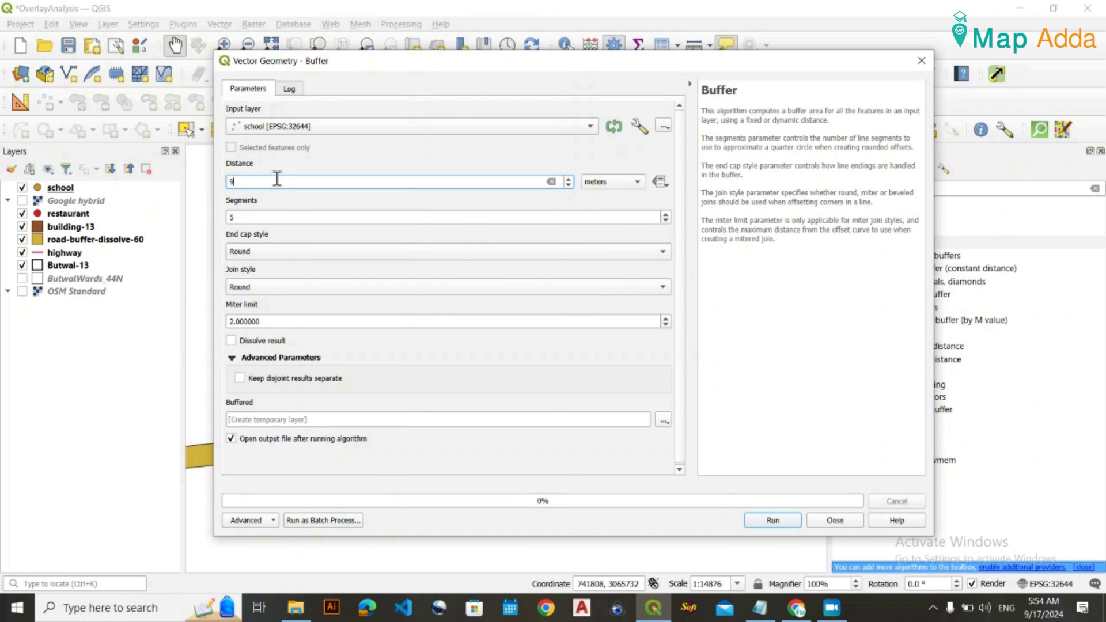
type("00")
left_click(663, 420)
left_click(691, 444)
type("schools-")
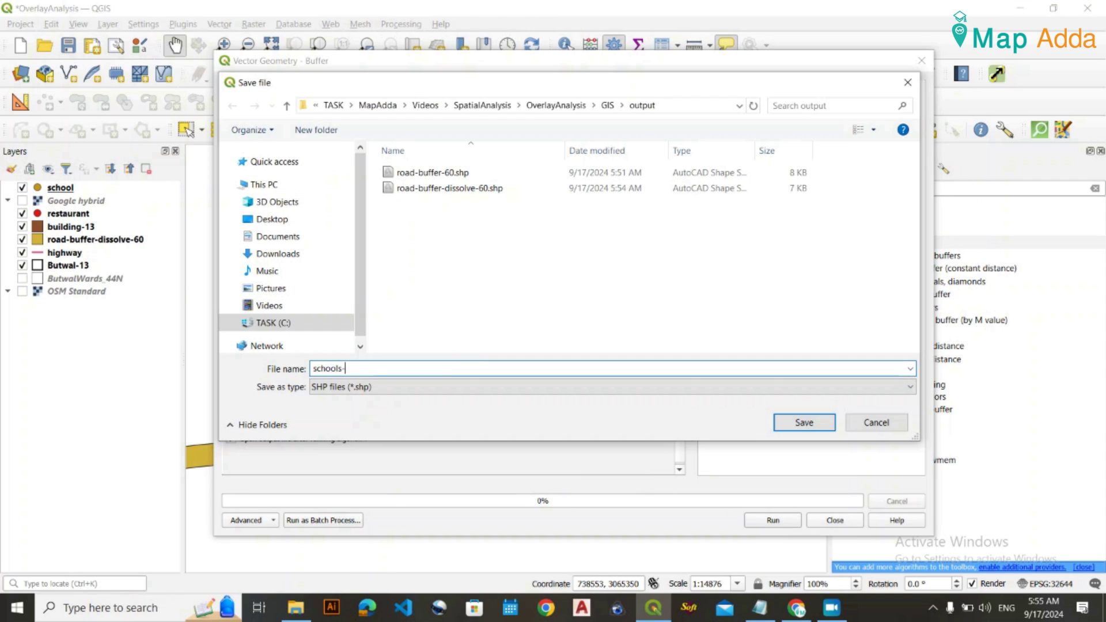
key("Return")
left_click(774, 521)
left_click(835, 520)
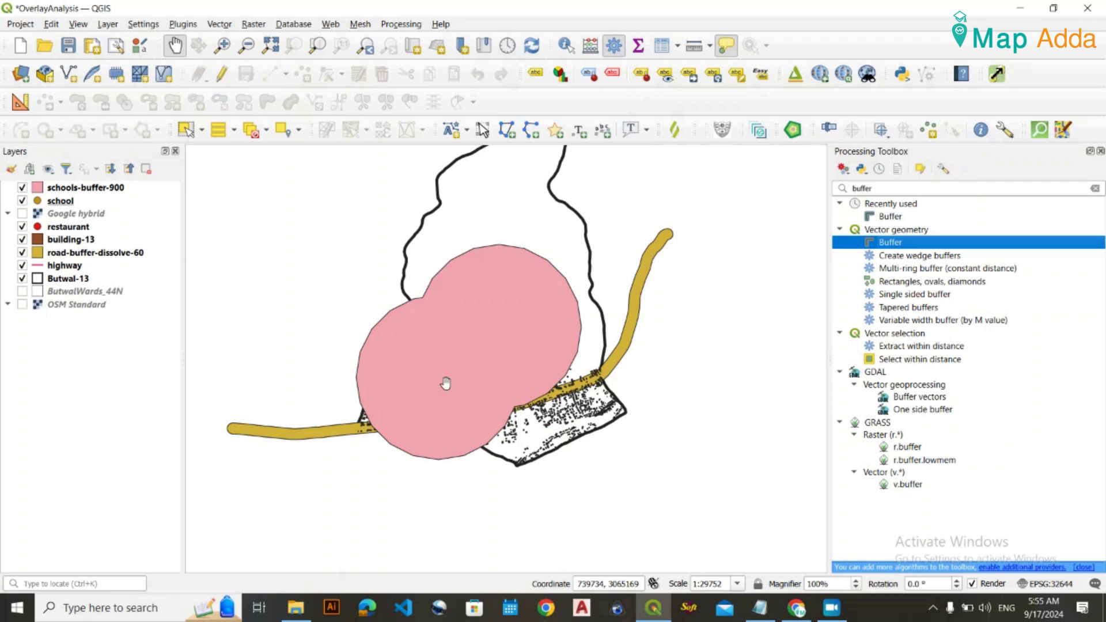
Review the 500 metre restaurant criterion in the notes, then return to the map.
scroll(446, 386, "up", 1)
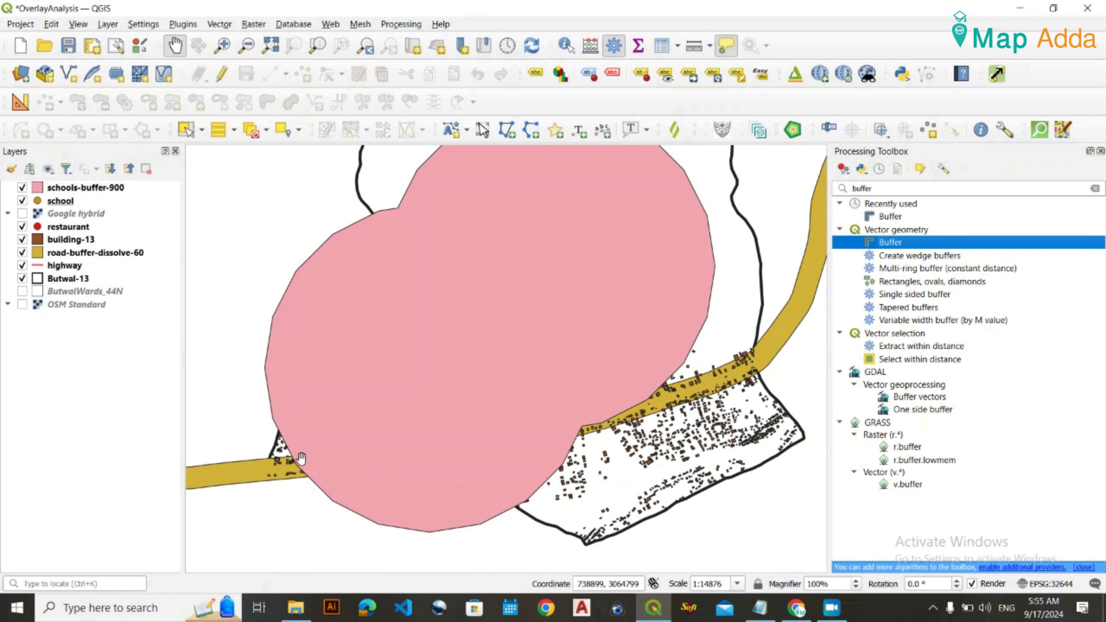
left_click(769, 607)
left_click(483, 363)
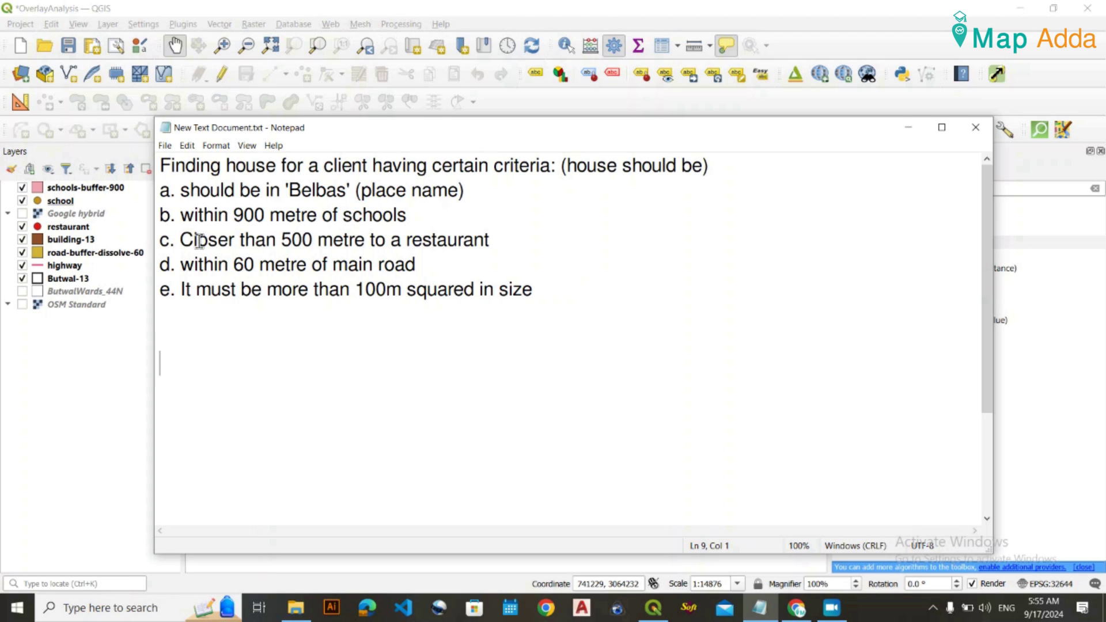
mouse_move(189, 239)
left_mouse_down()
mouse_move(491, 241)
mouse_move(171, 240)
left_mouse_up()
left_click(392, 259)
left_click(362, 265)
left_click(908, 127)
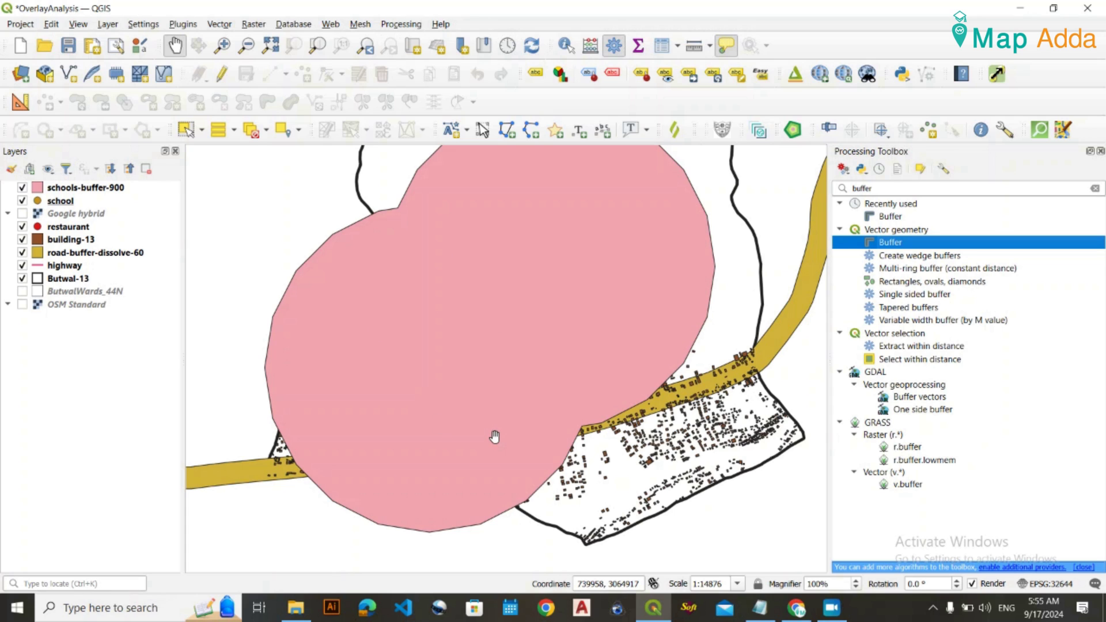
scroll(494, 437, "down", 1)
scroll(494, 437, "up", 1)
Pan to the pink school buffer and buildings, and select the Processing Toolbox search text.
left_click(900, 189)
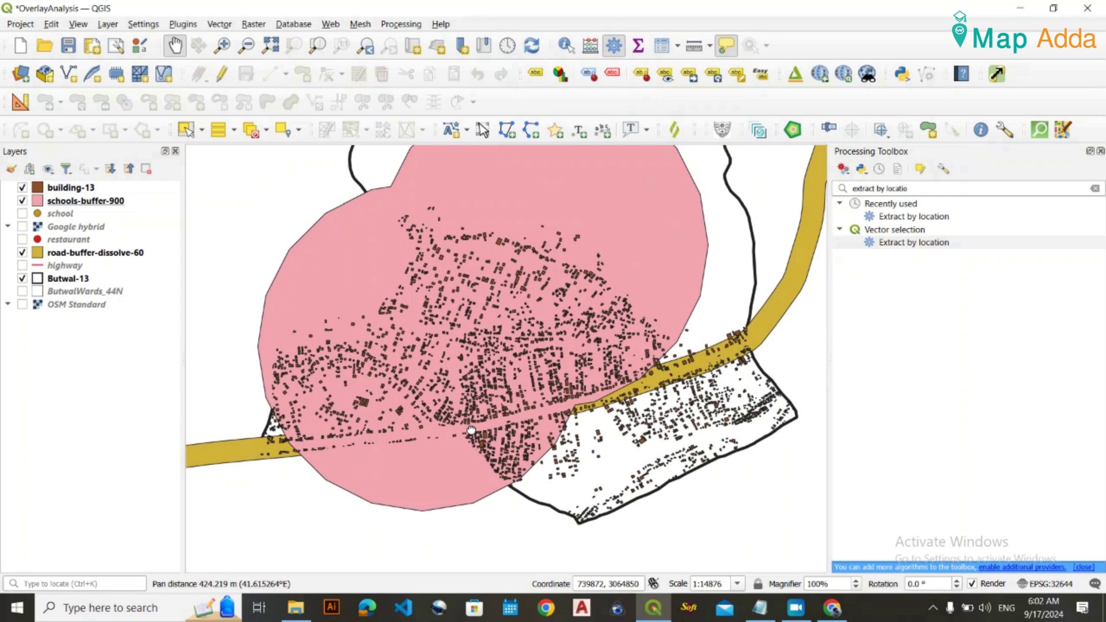
left_click_drag(545, 308, 490, 367)
scroll(490, 367, "down", 1)
scroll(490, 367, "up", 1)
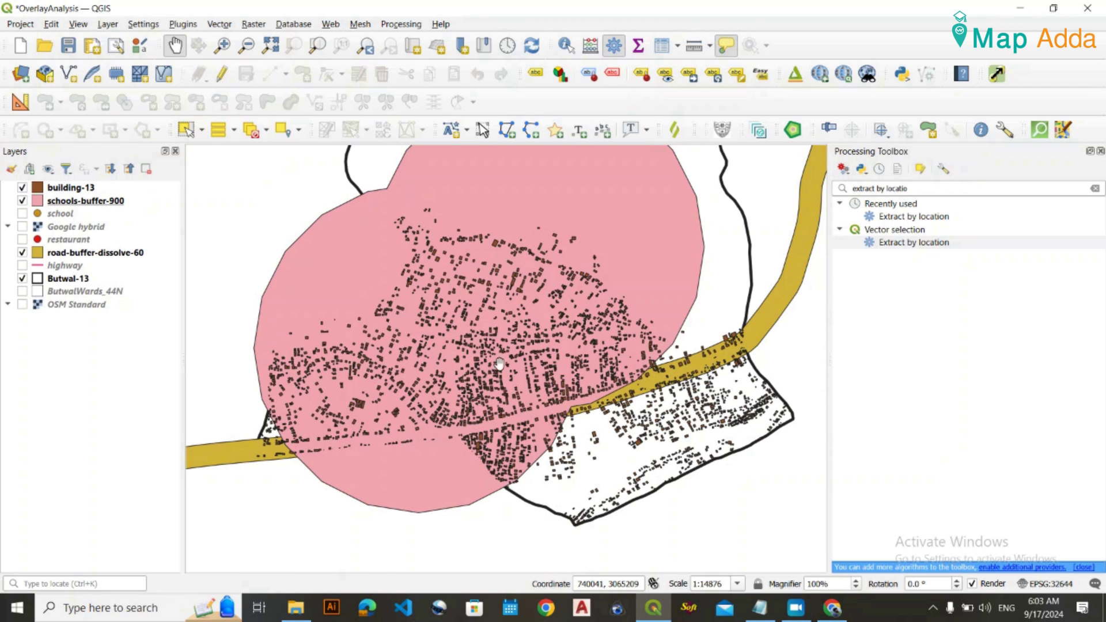
left_click(942, 203)
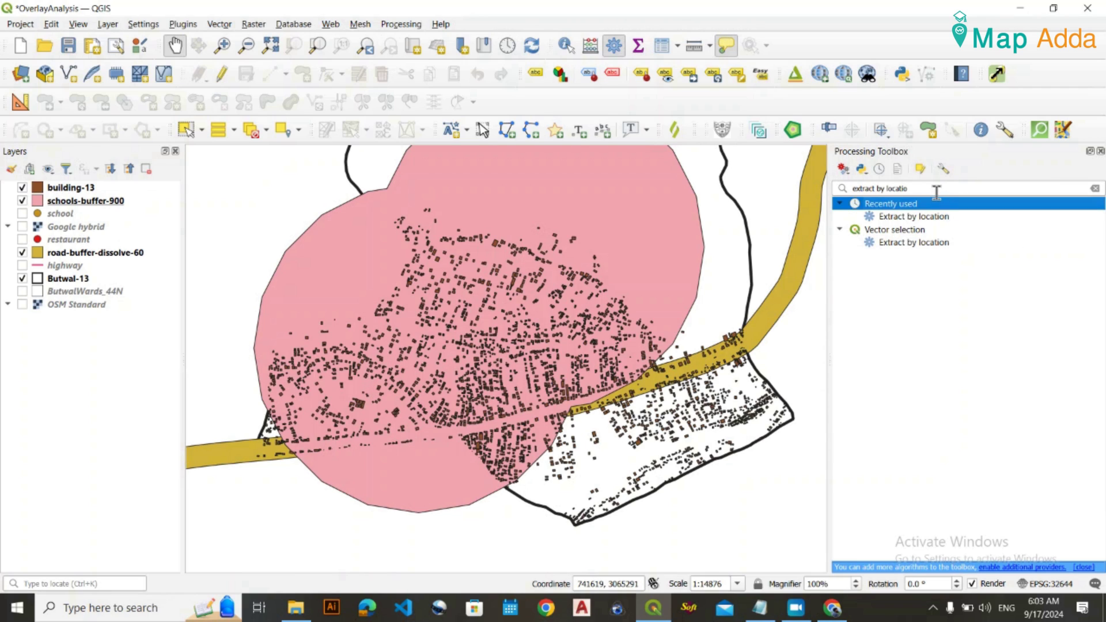
left_click(937, 193)
Search 'intersec' and open Intersection with schools-buffer-900 input and road-buffer-dissolve-60 overlay.
key("BackSpace")
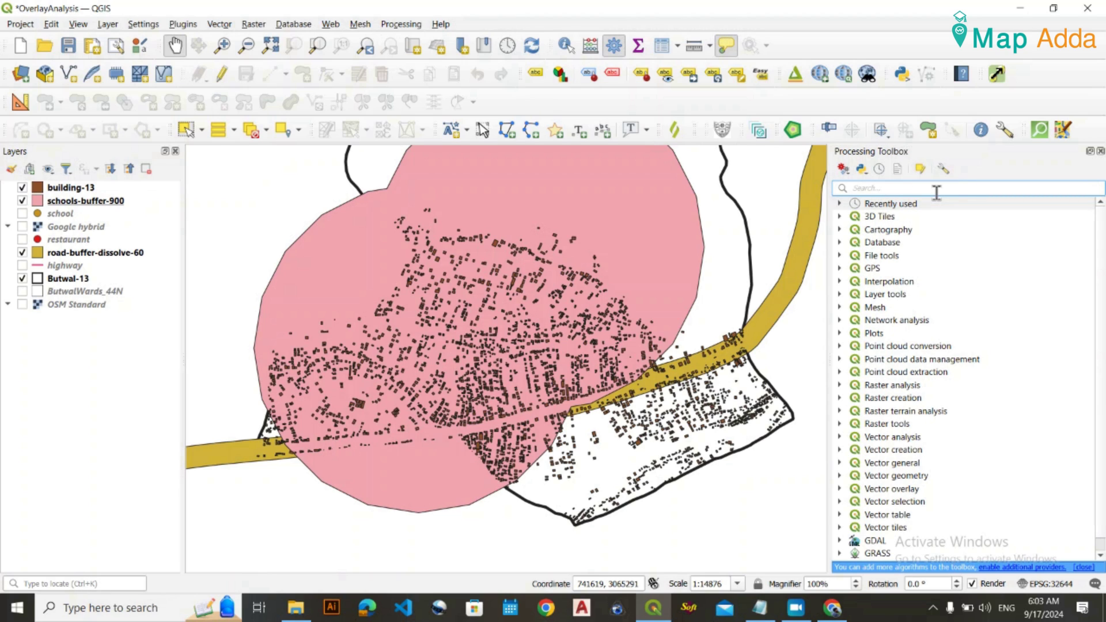
type("intersect")
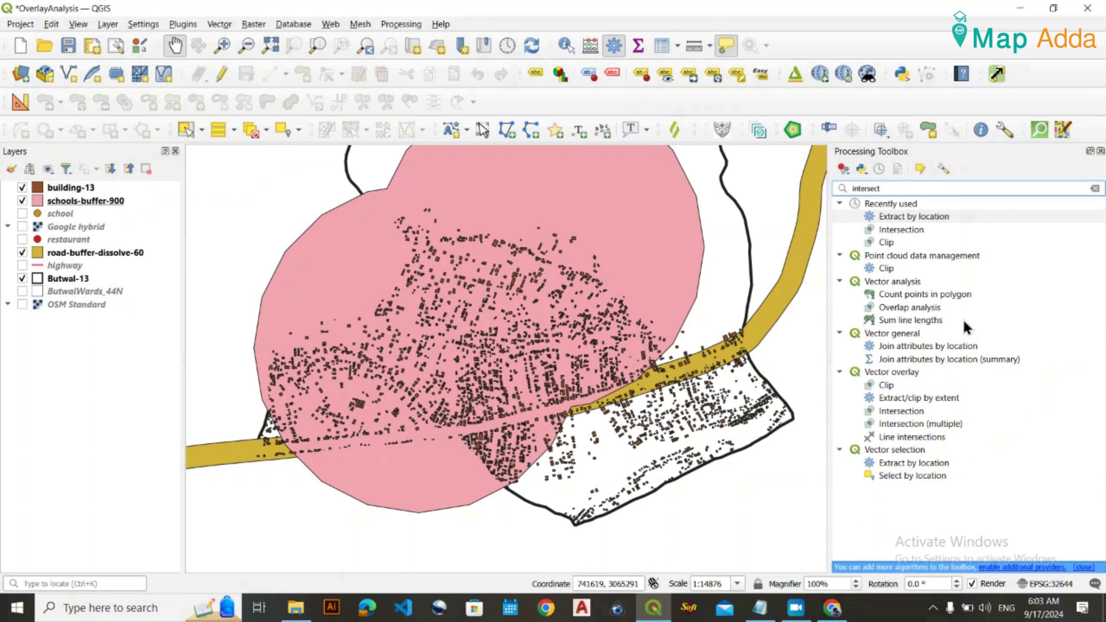
double_click(920, 410)
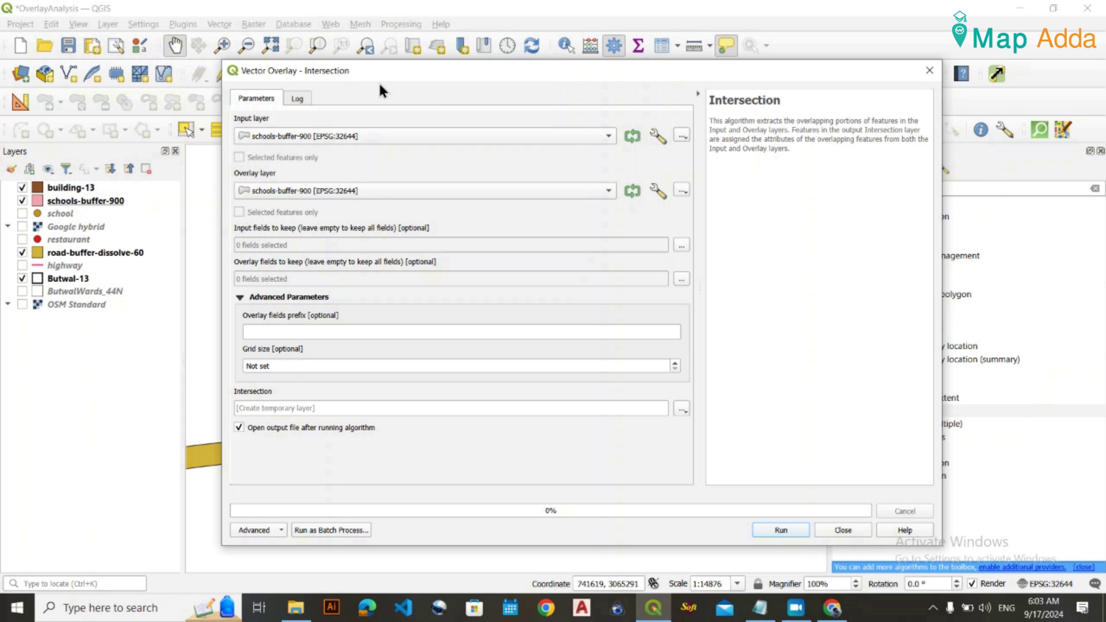
left_click_drag(370, 74, 417, 77)
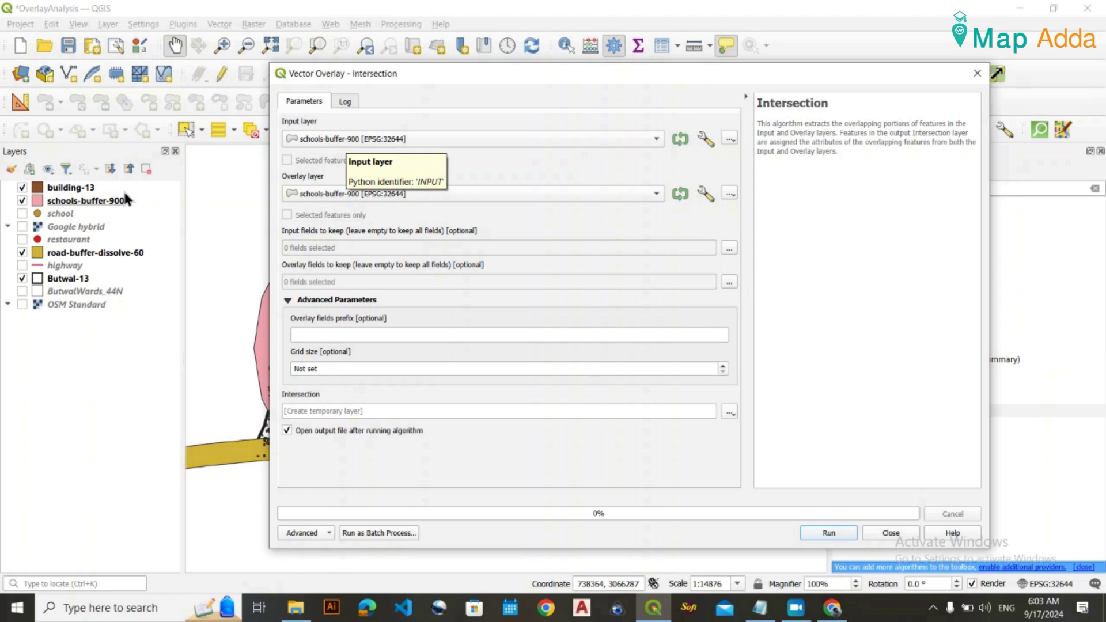
left_click(321, 196)
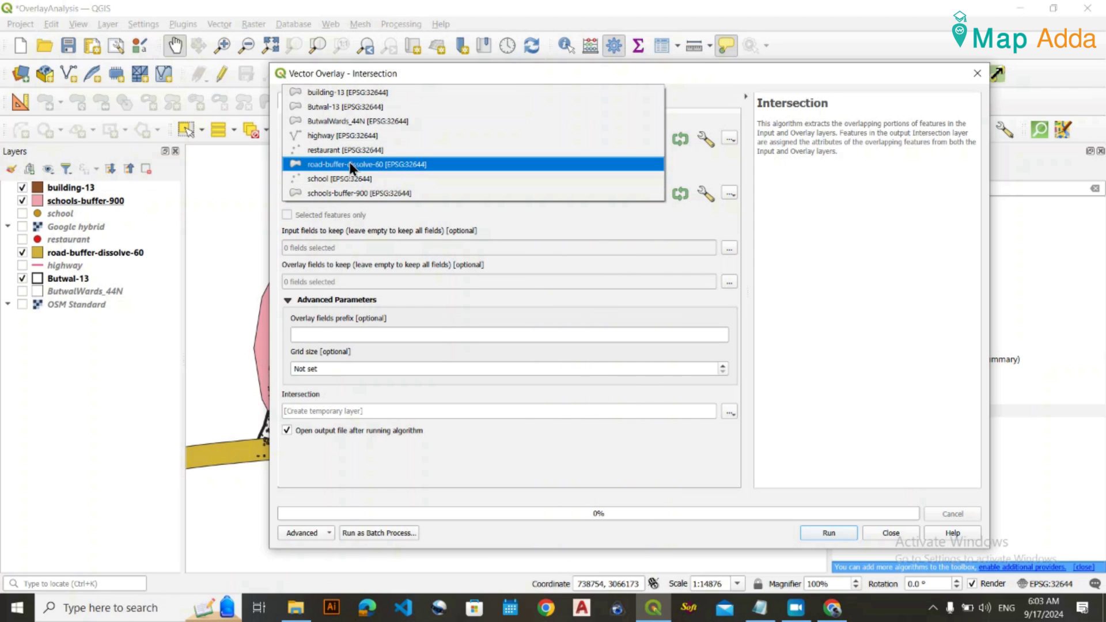
left_click(352, 167)
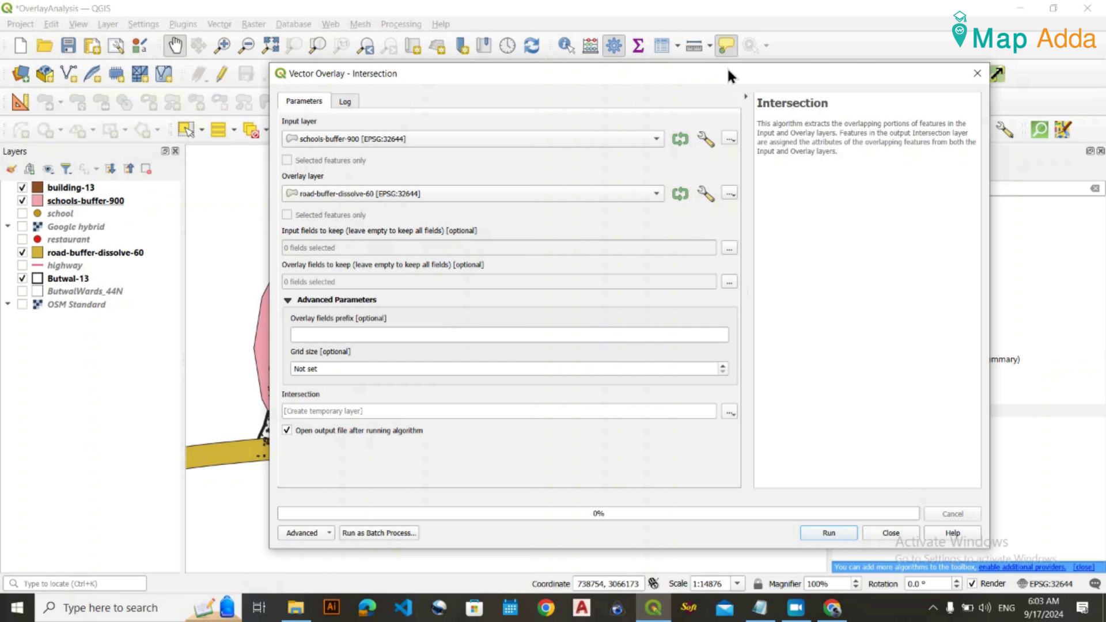
left_click_drag(727, 67, 753, 529)
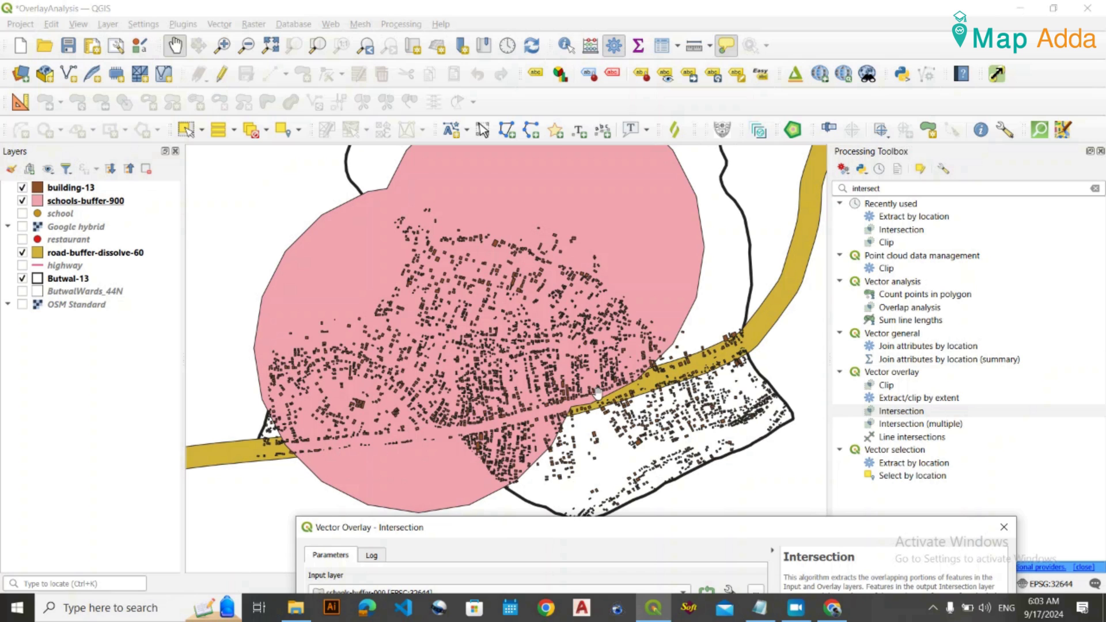
left_click_drag(513, 531, 492, 112)
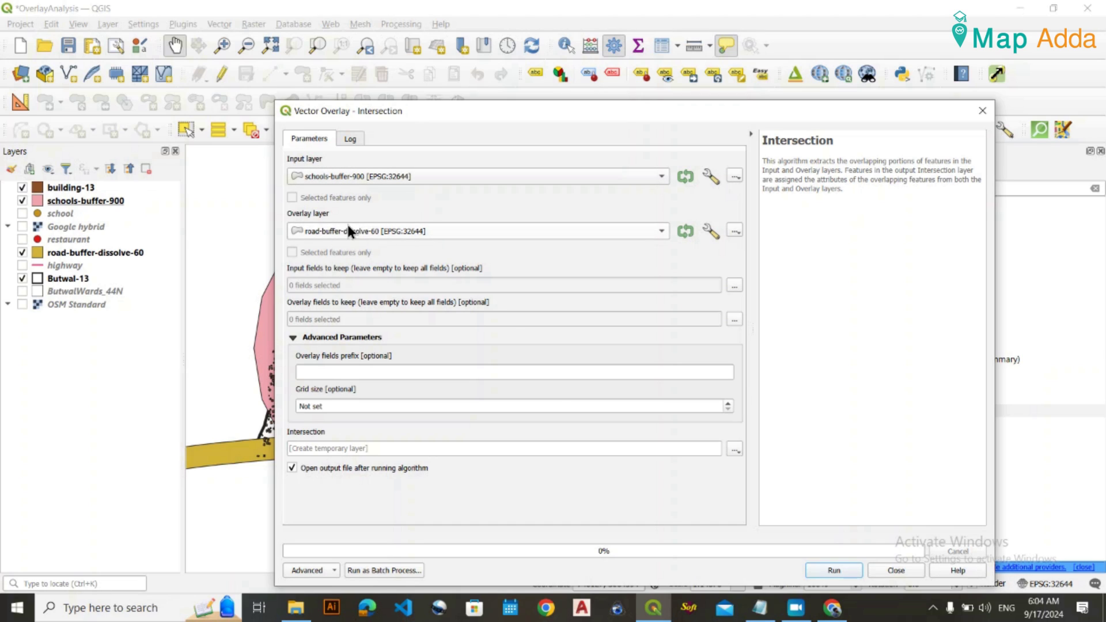
left_click_drag(469, 111, 455, 62)
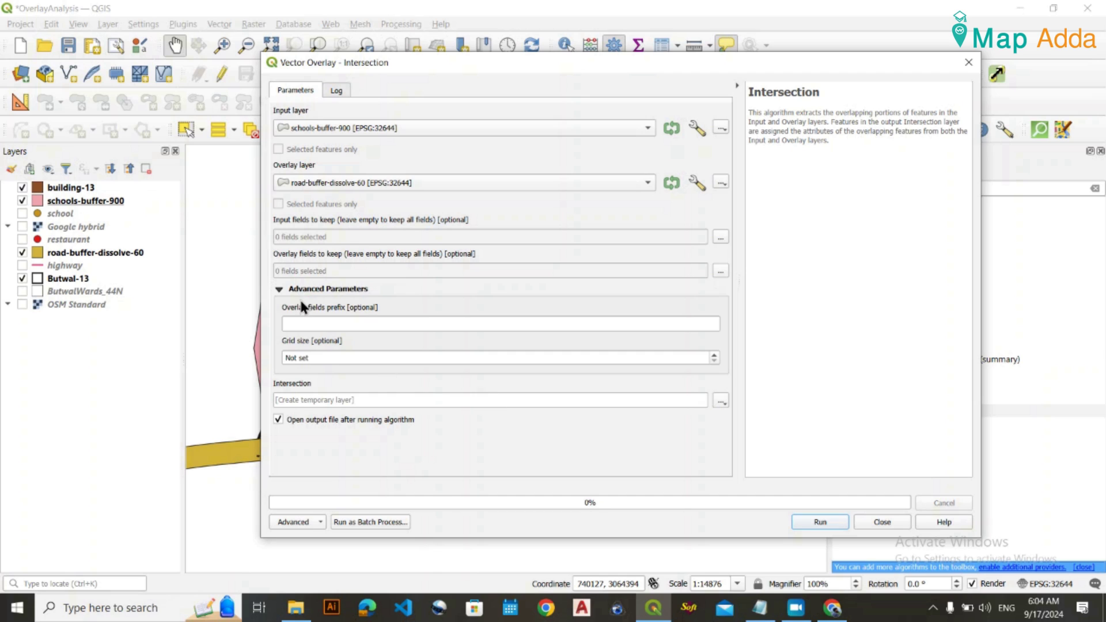
Save the intersection output as the school-road-intersect shapefile, run it, and close the tool.
left_click(720, 402)
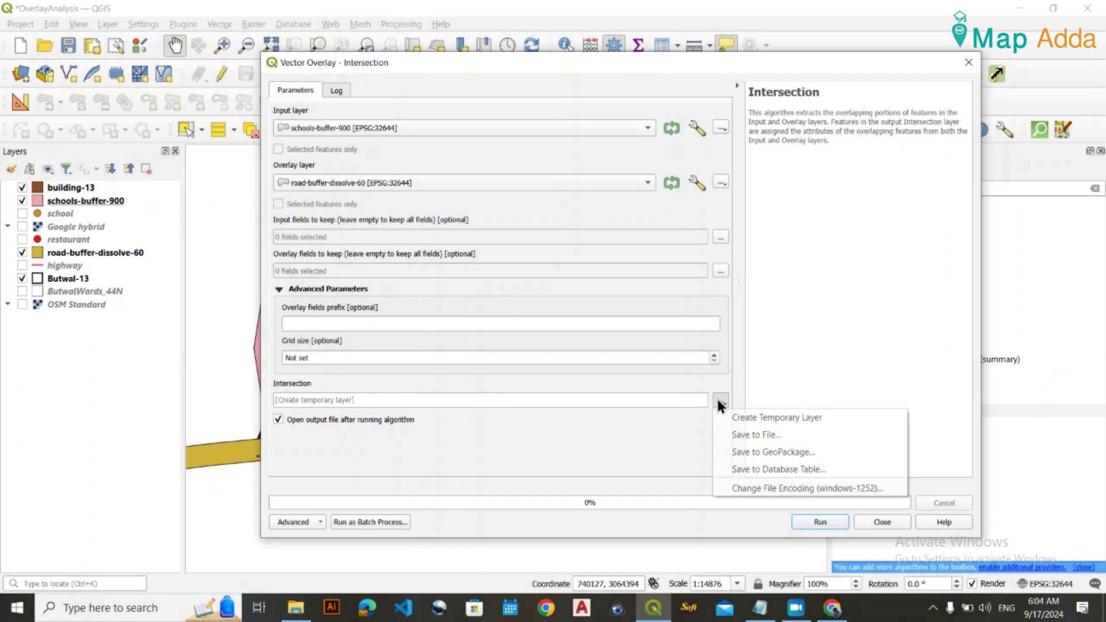
left_click(748, 433)
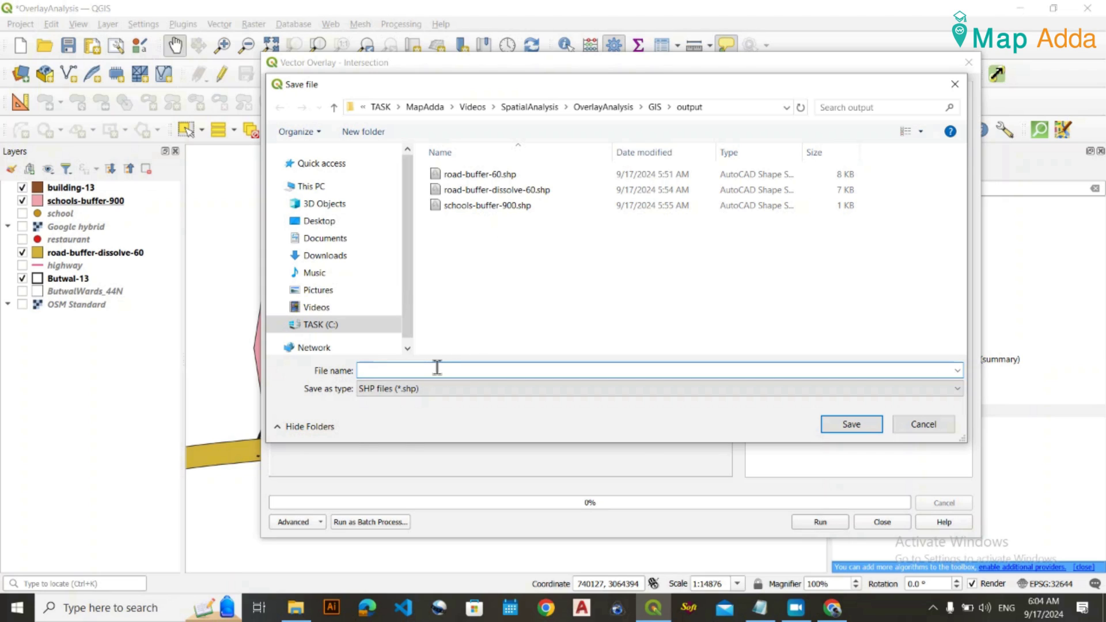
type("school")
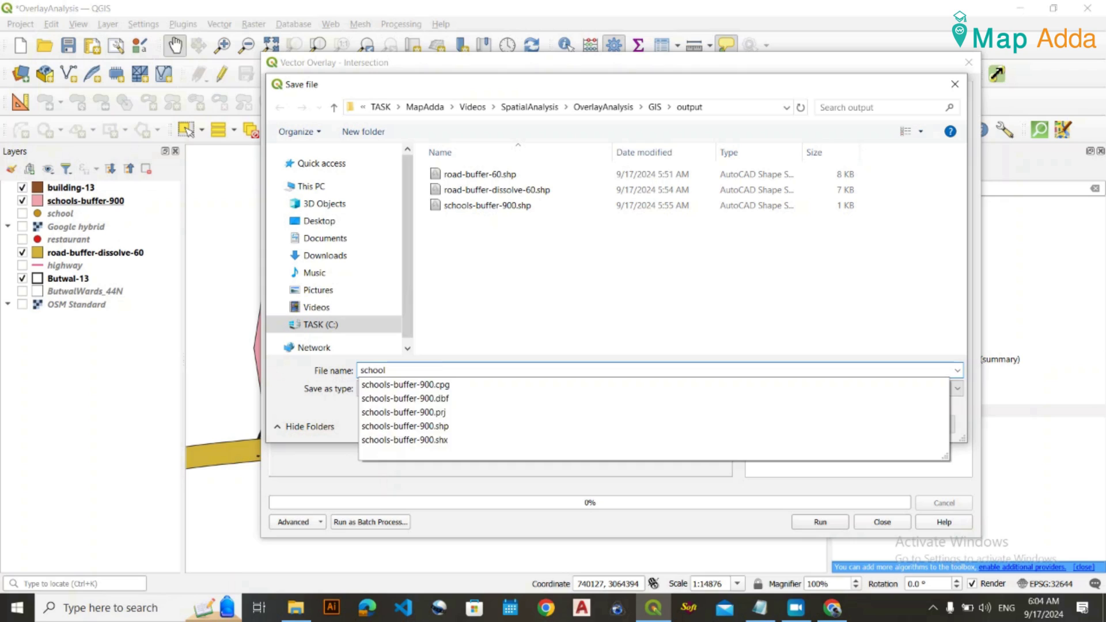
type("-road-intersect")
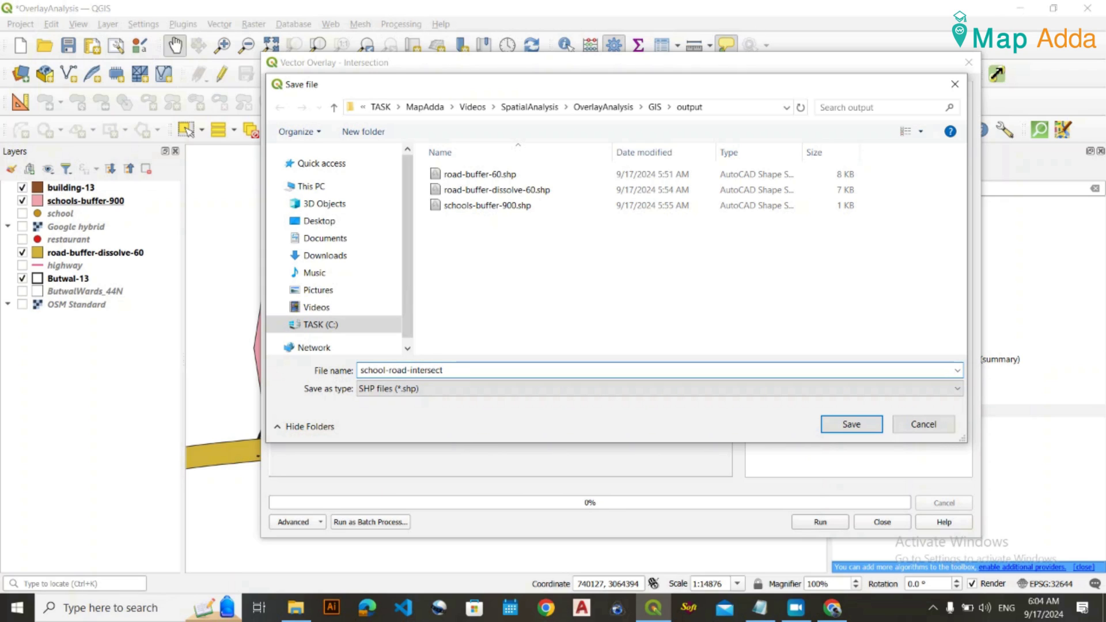
left_click(378, 393)
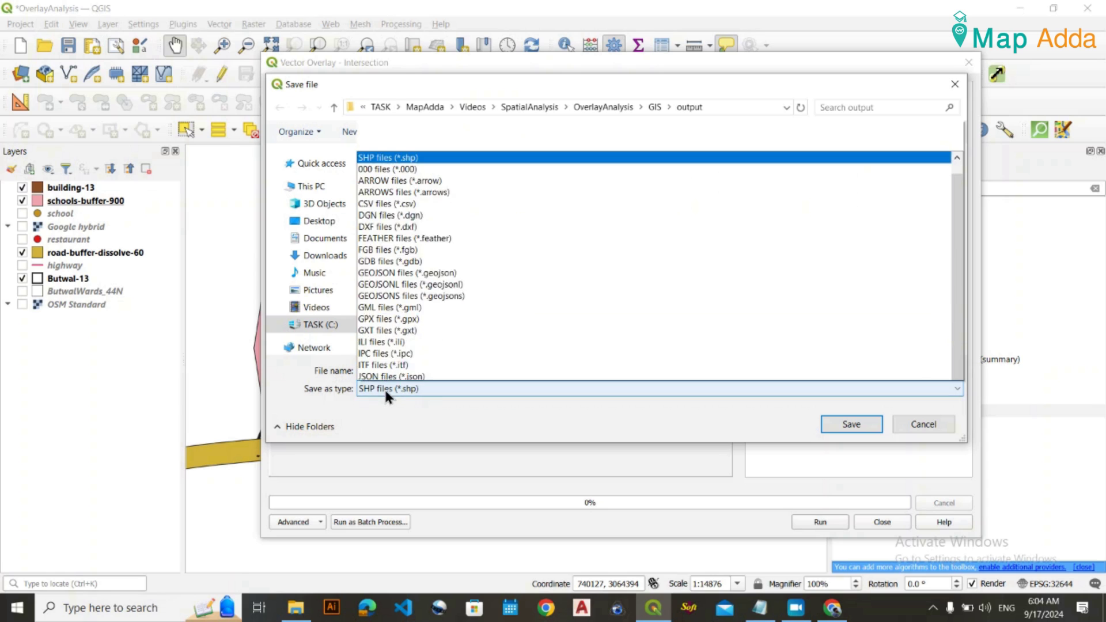
left_click(396, 40)
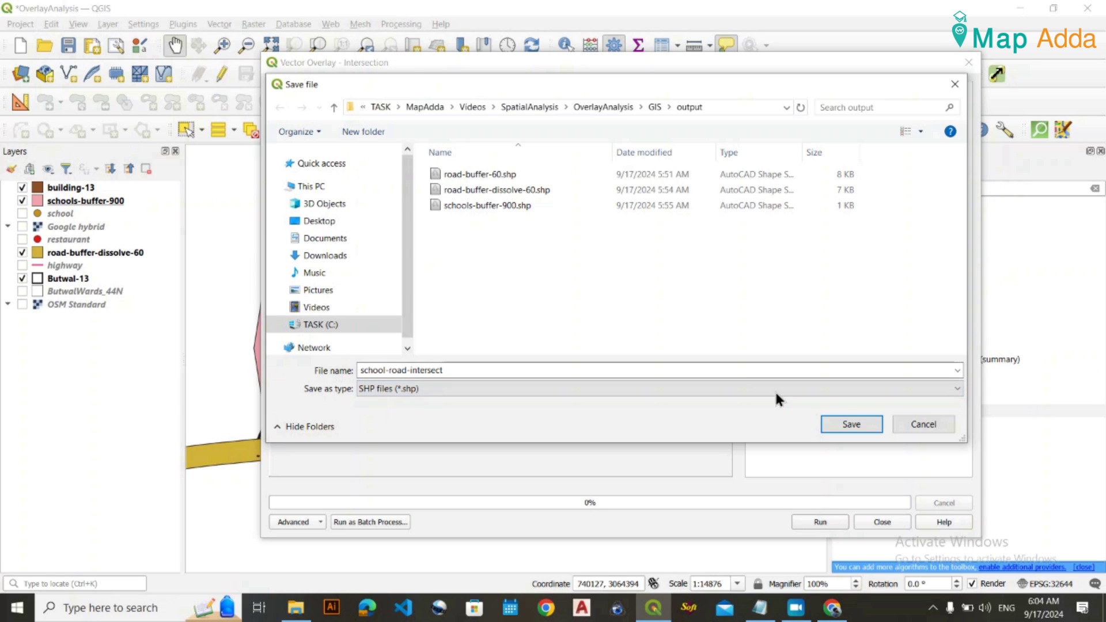
left_click(850, 425)
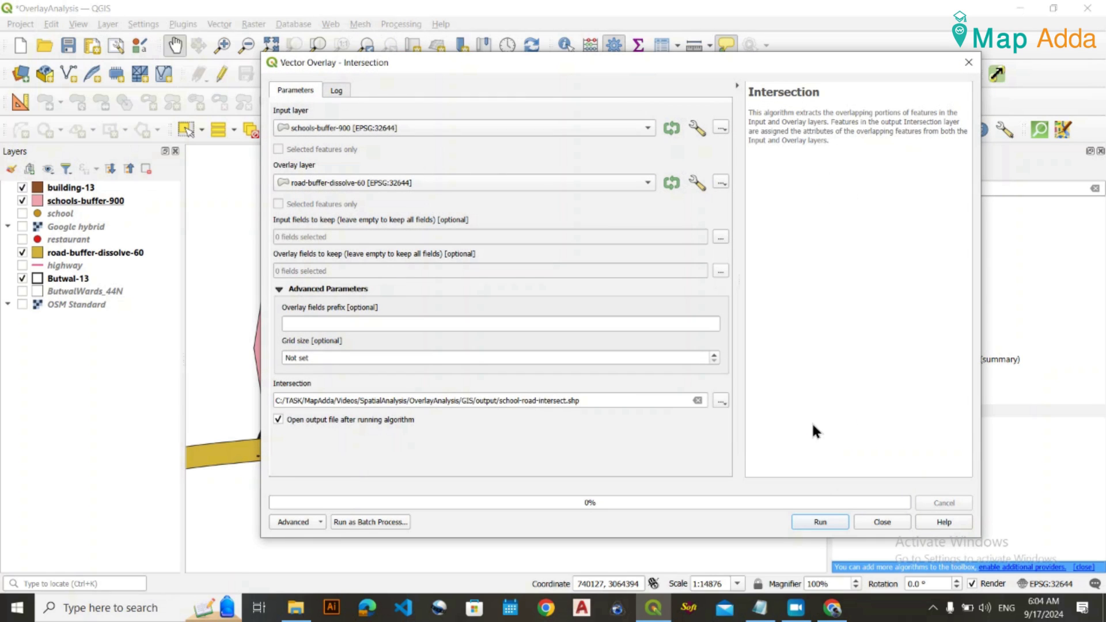
left_click(828, 526)
left_click(969, 64)
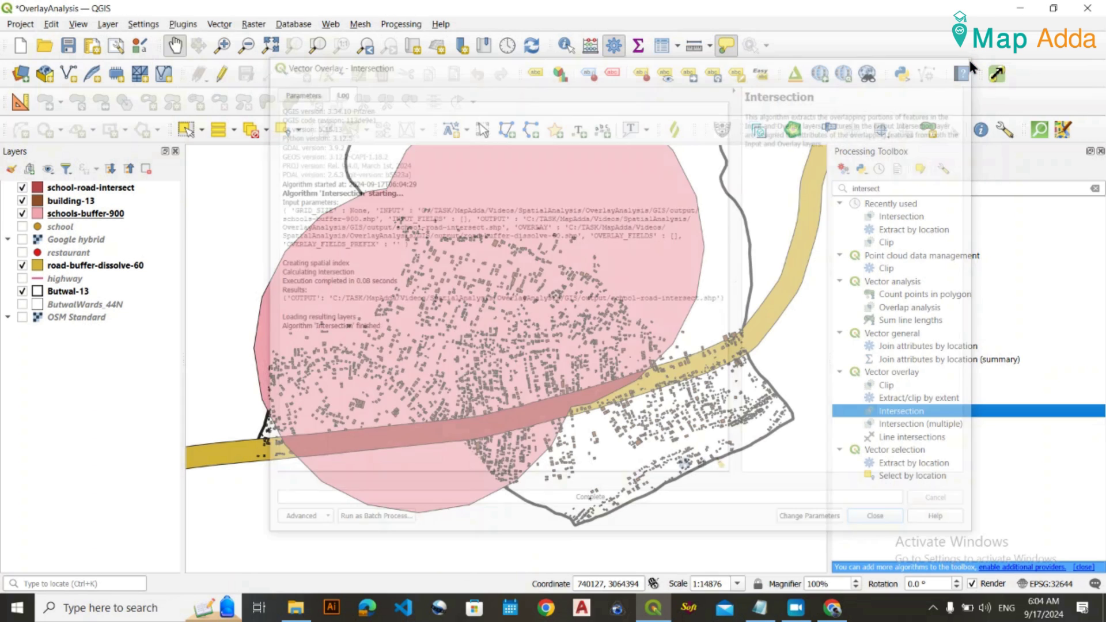
Hide schools-buffer-900, toggle building-13 and road-buffer-dissolve-60 off and on, and close the toolbox.
left_click(22, 214)
left_click(22, 203)
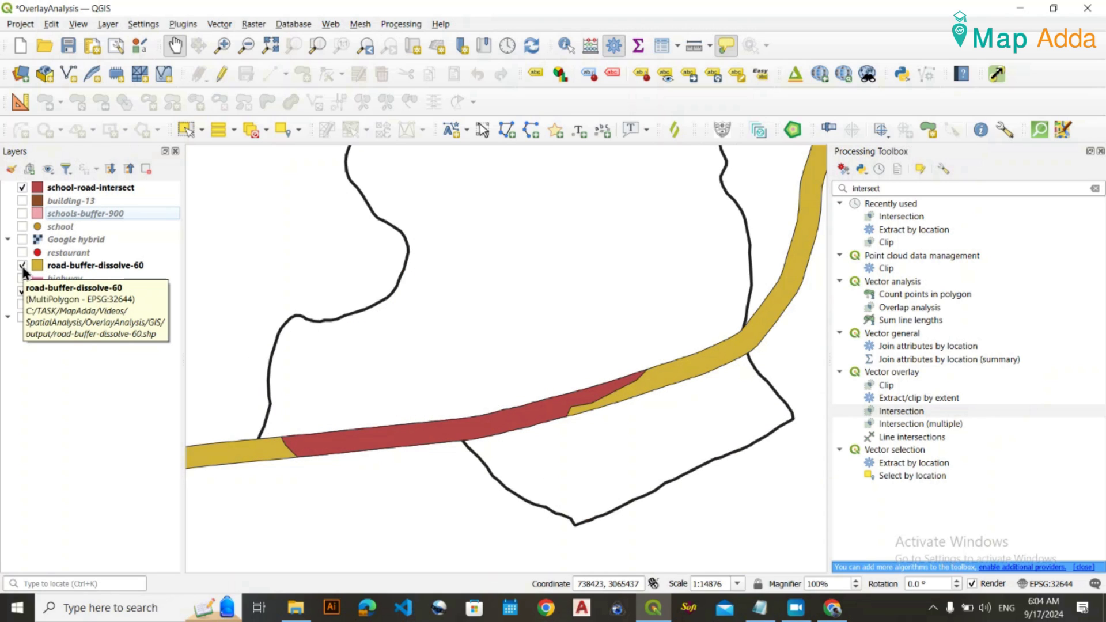
left_click(22, 265)
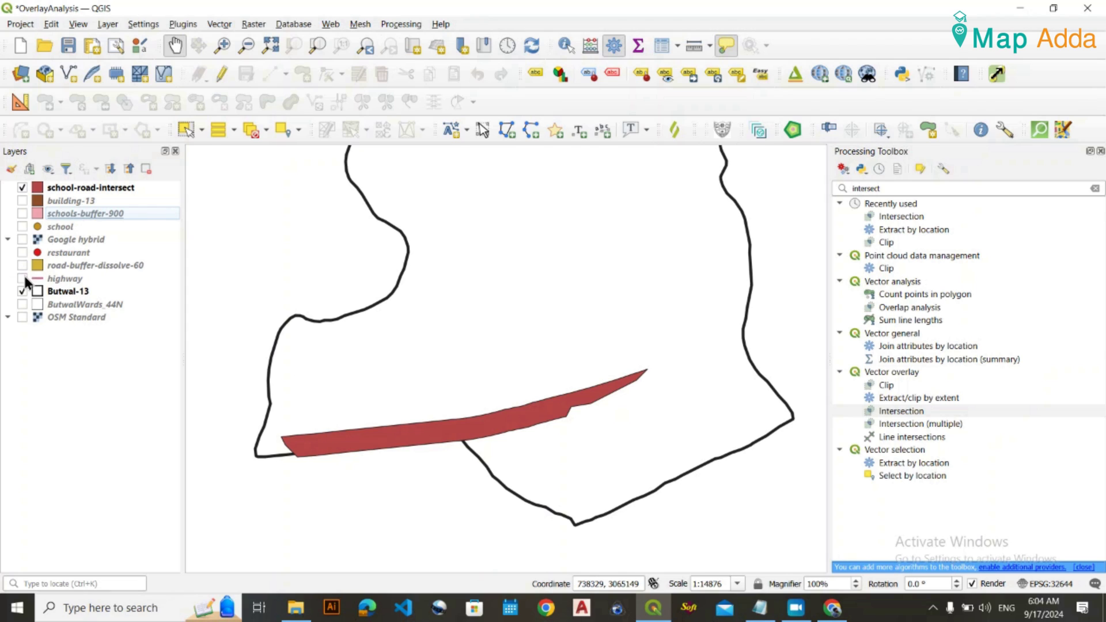
left_click(23, 265)
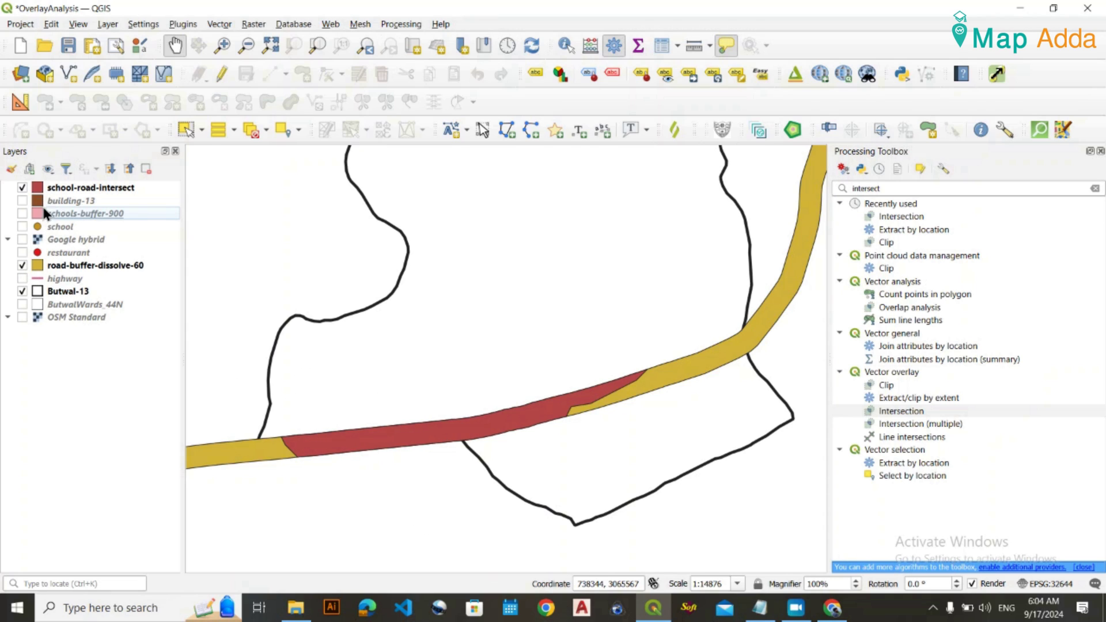
left_click(22, 200)
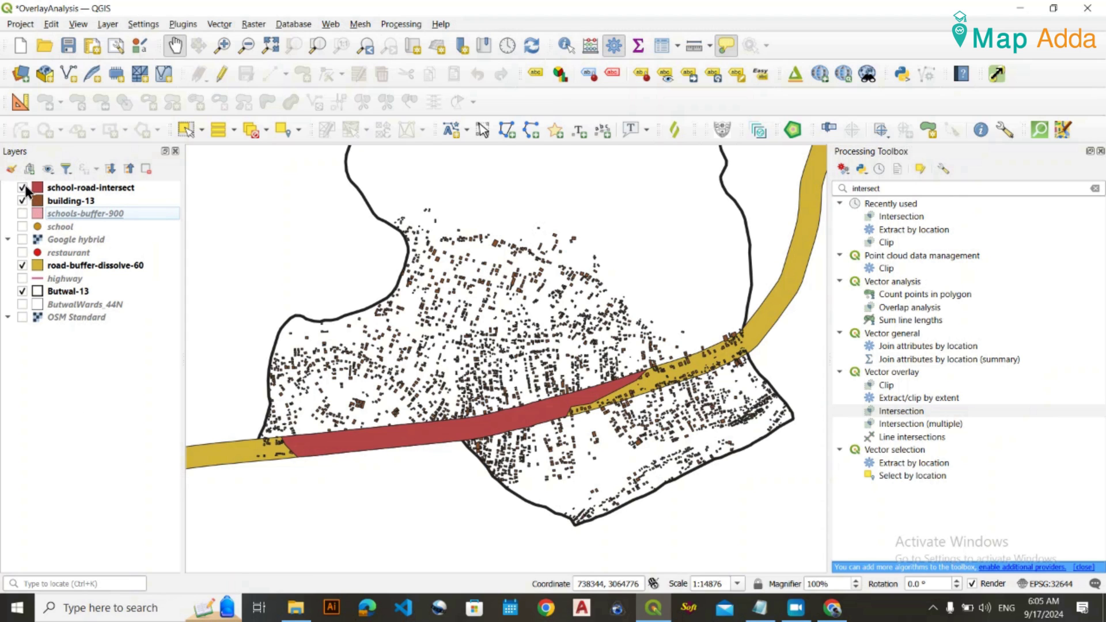
left_click(1101, 151)
In the Layer Styling panel, give school-road-intersect a transparent Simple Fill.
right_click(1062, 78)
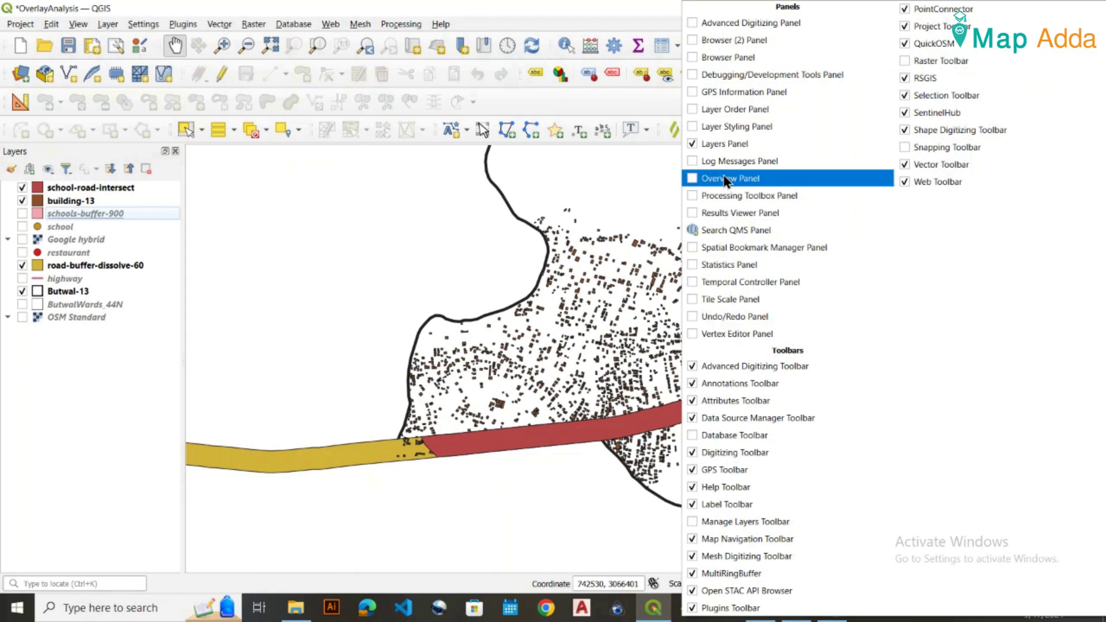
left_click(702, 131)
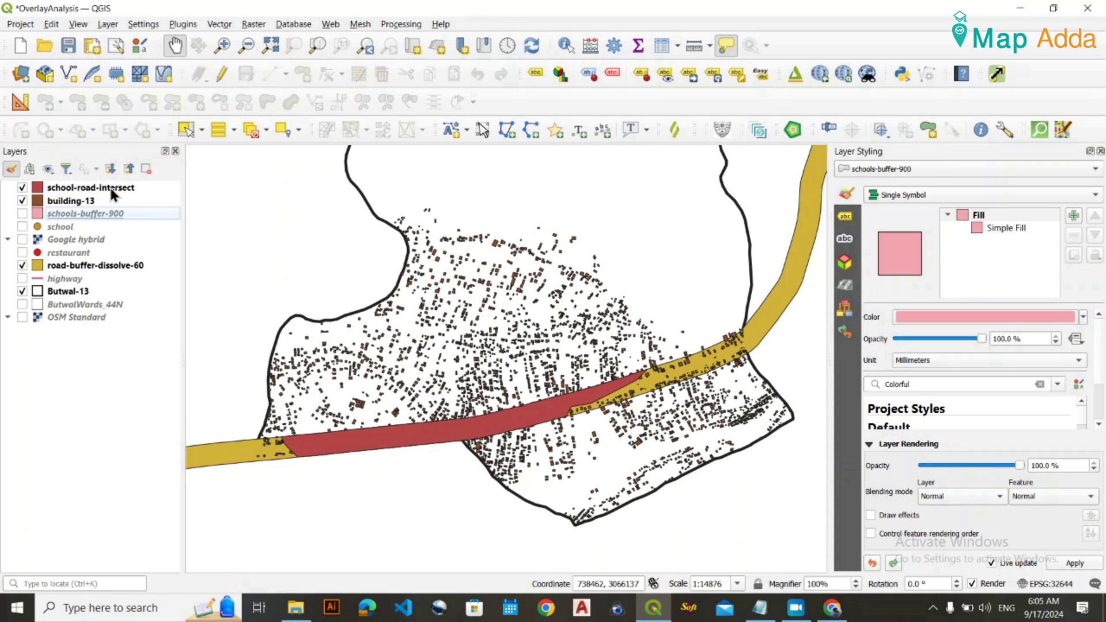
left_click(114, 191)
left_click(1005, 228)
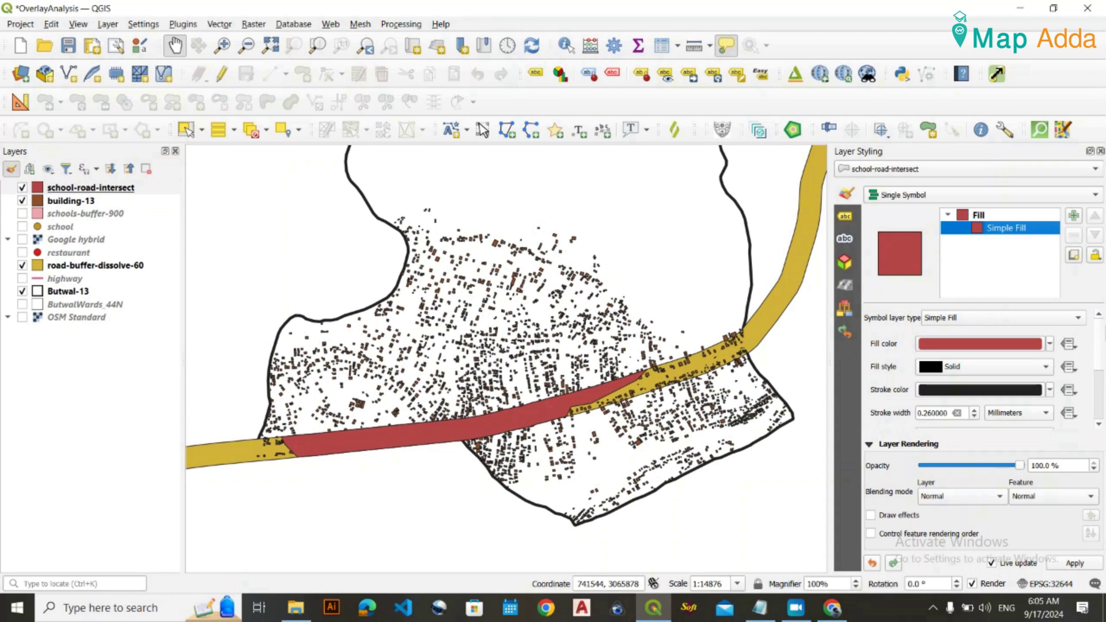
left_click(1050, 344)
left_click(944, 20)
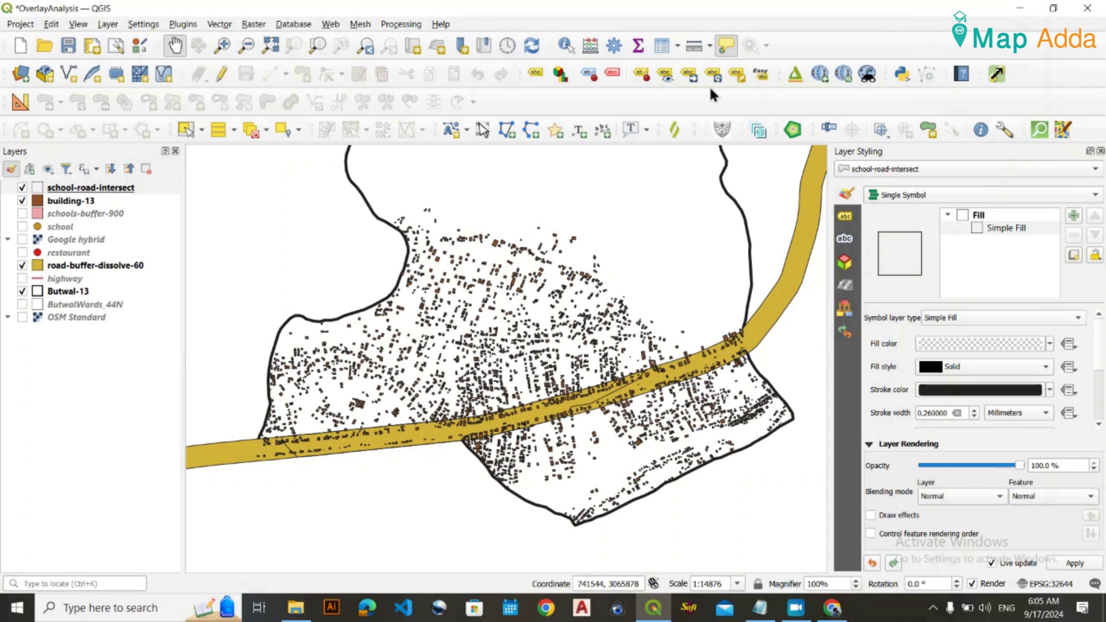
Set the intersect outline width to 0.86 mm and hide road-buffer-dissolve-60 and Butwal-13.
left_click(23, 266)
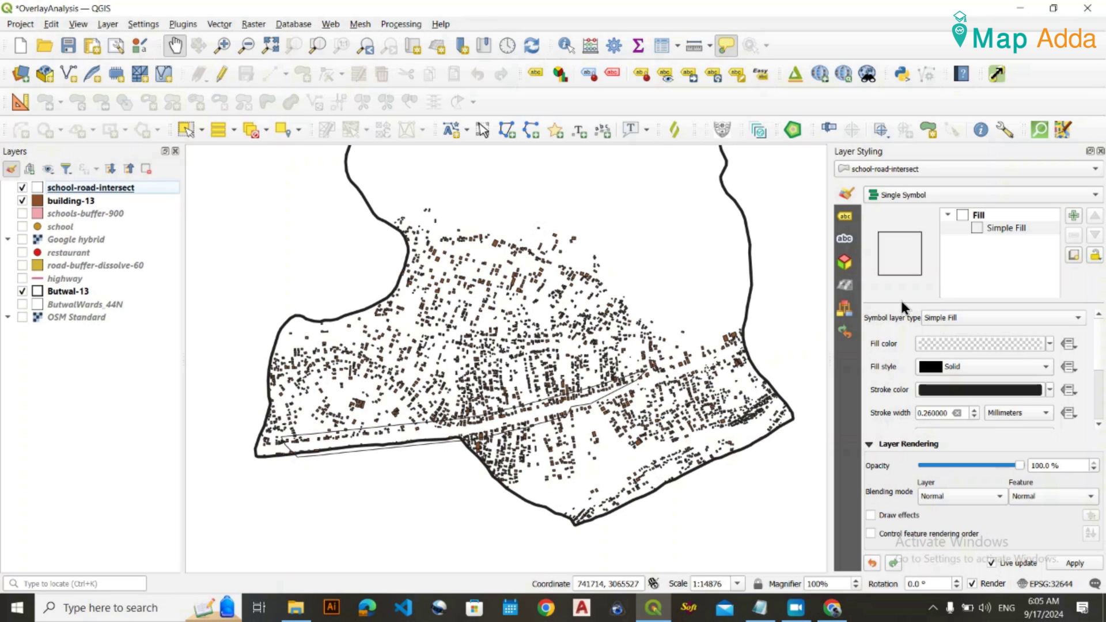
left_click(978, 216)
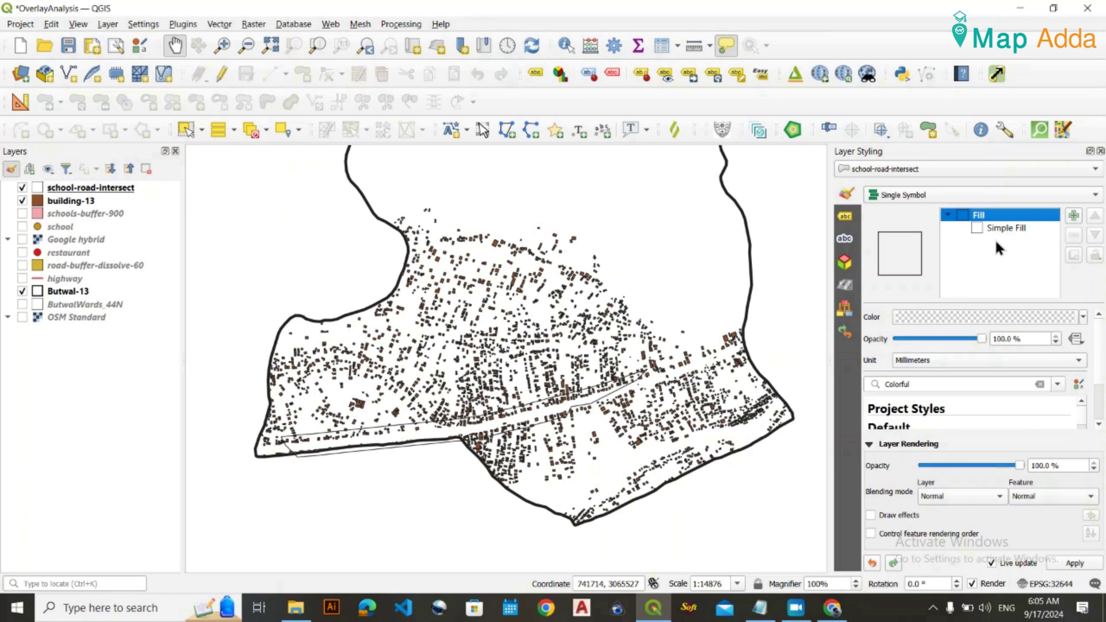
left_click(986, 228)
scroll(945, 413, "up", 3)
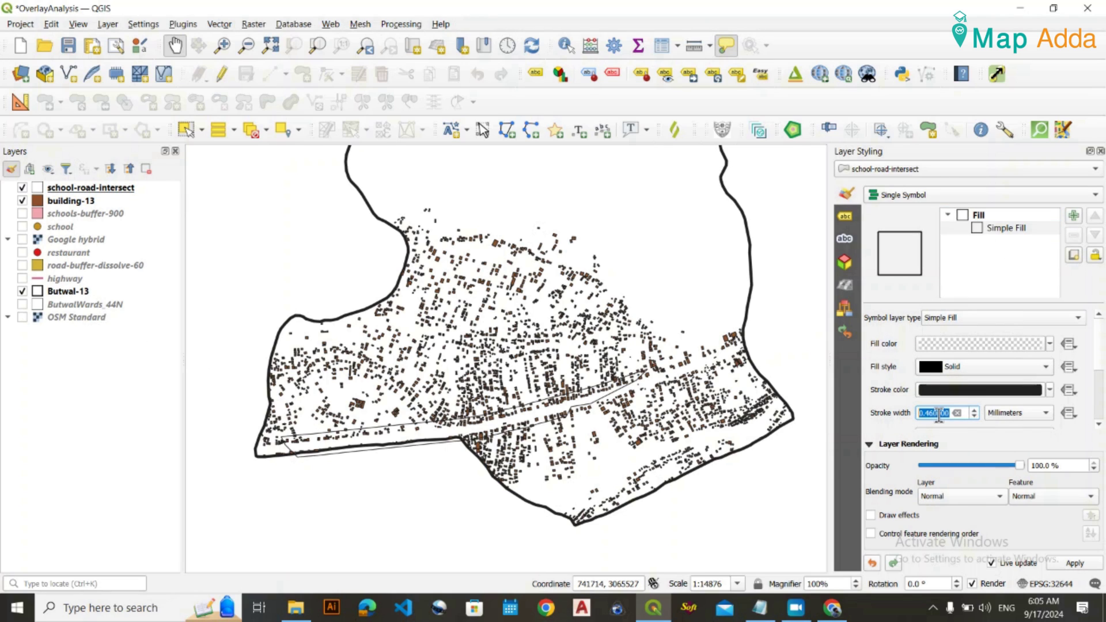
left_click(22, 291)
Pan and zoom around the outlined intersect strip among the town's buildings.
scroll(386, 464, "up", 1)
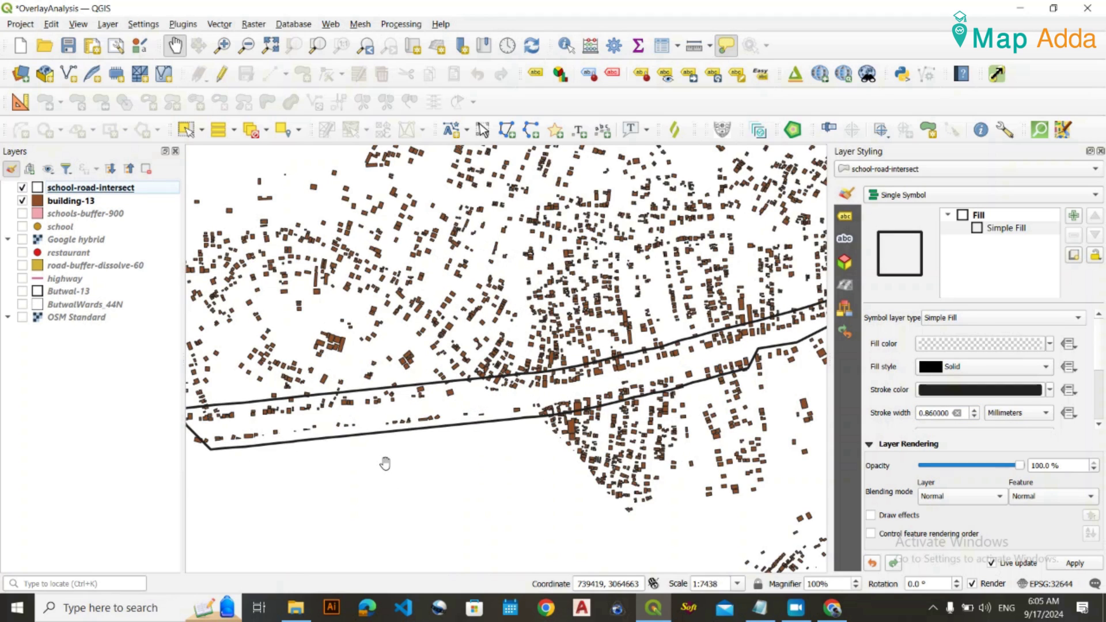
scroll(385, 464, "down", 2)
scroll(290, 437, "up", 2)
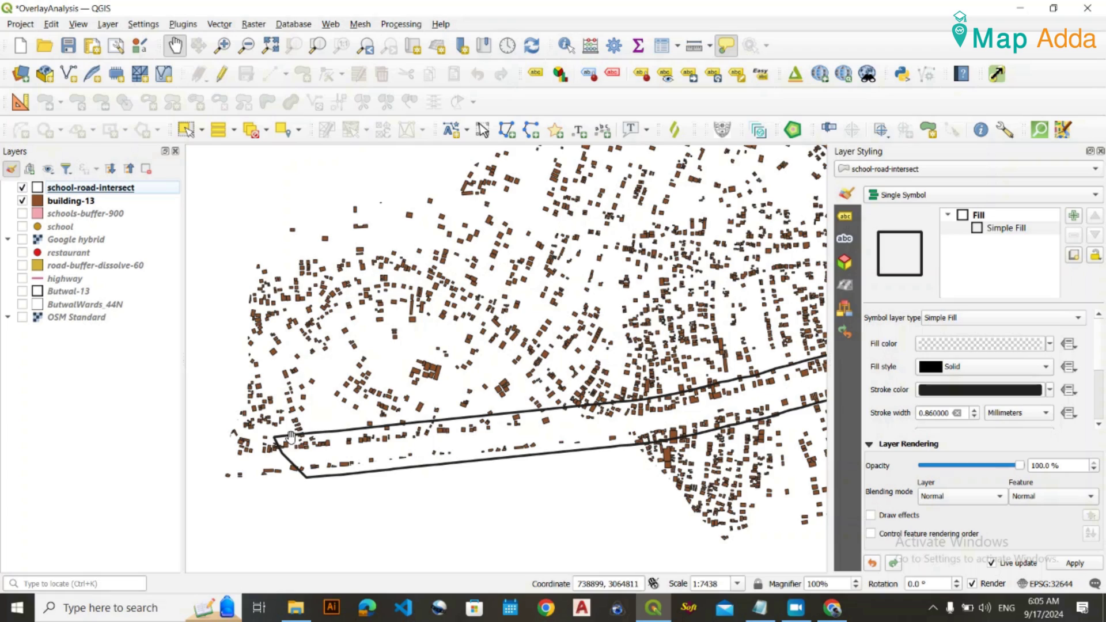
left_click_drag(683, 436, 405, 510)
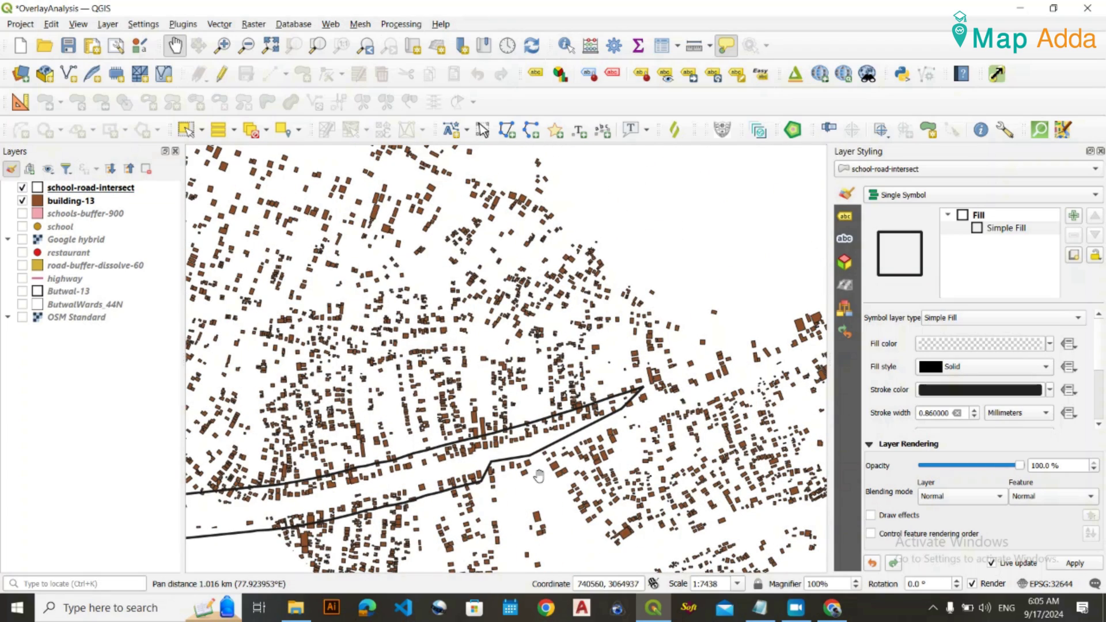
scroll(386, 469, "down", 1)
left_click_drag(497, 381, 566, 330)
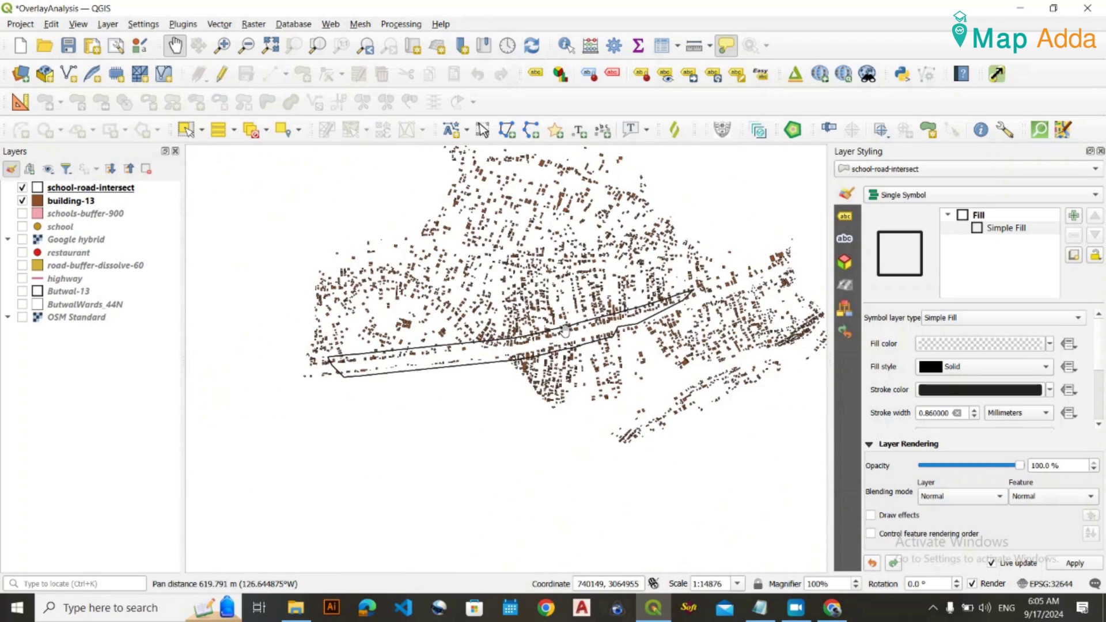
scroll(566, 330, "up", 1)
scroll(501, 361, "down", 1)
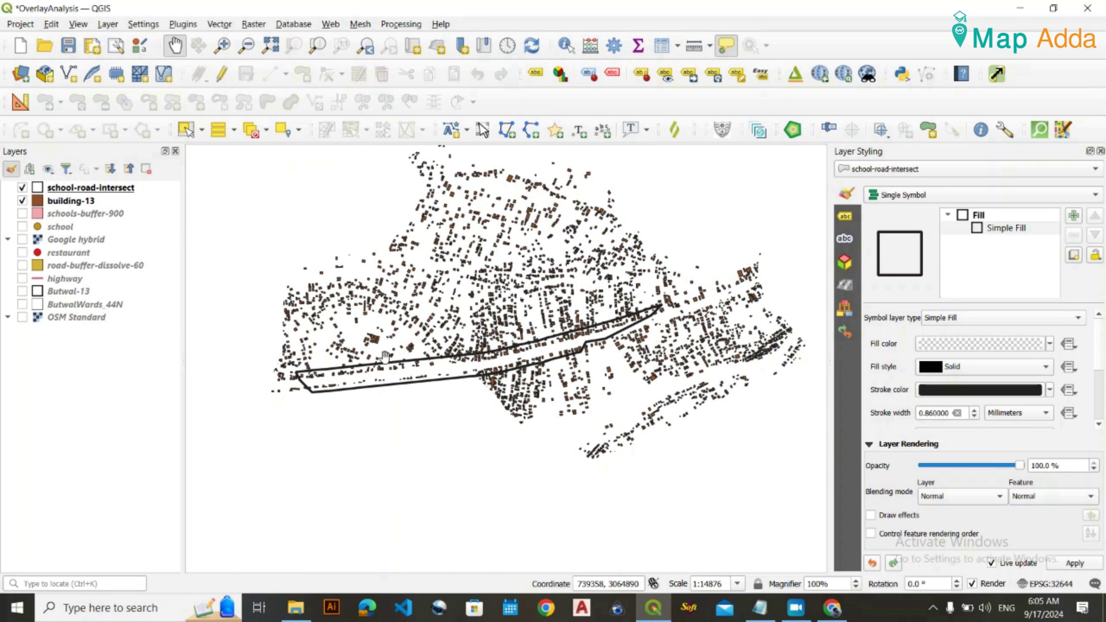
left_click_drag(345, 396, 326, 438)
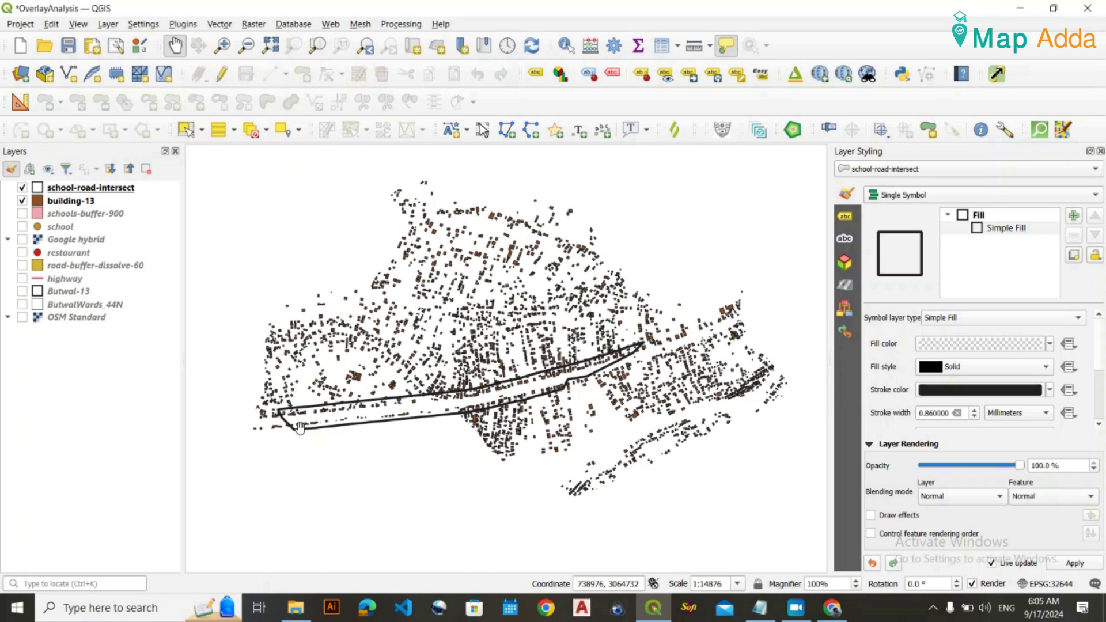
mouse_move(490, 402)
left_click_drag(521, 384, 545, 377)
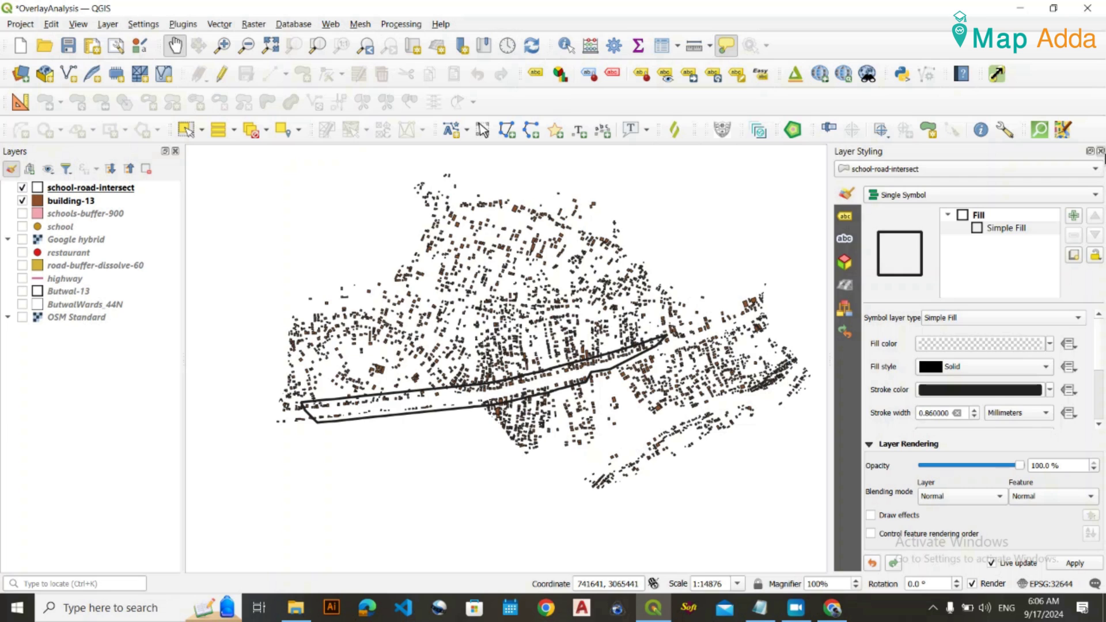
Close the Layer Styling panel, recentre the buildings, and bring up the panels list.
left_click(1100, 151)
left_click_drag(815, 242, 653, 249)
right_click(1064, 53)
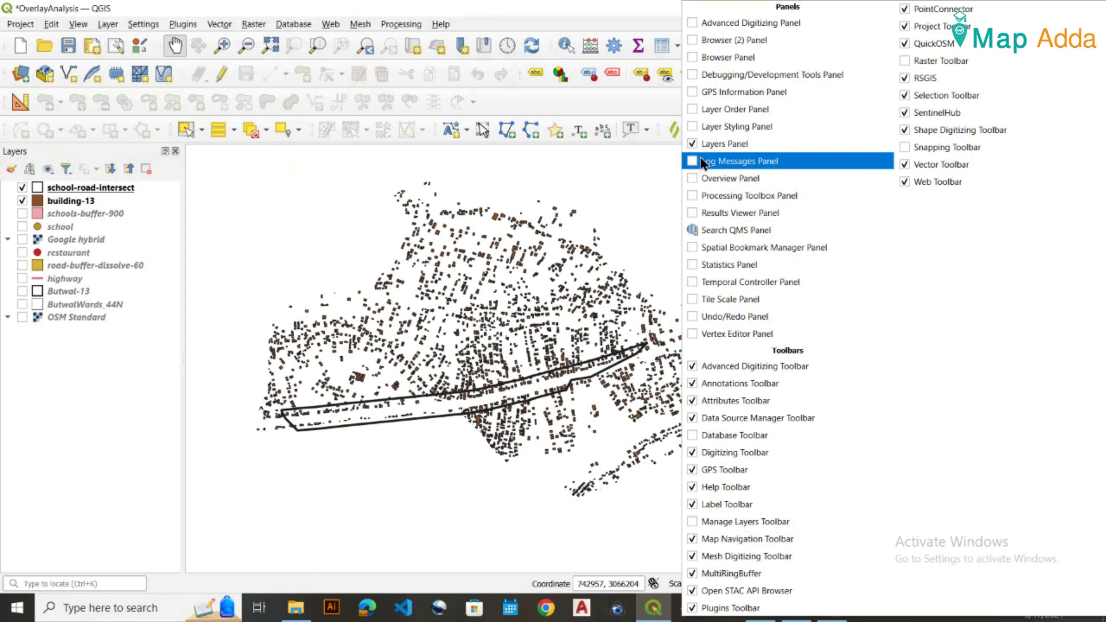
Reopen the Processing Toolbox, search 'extract by location', and pick it under Vector selection.
left_click(724, 195)
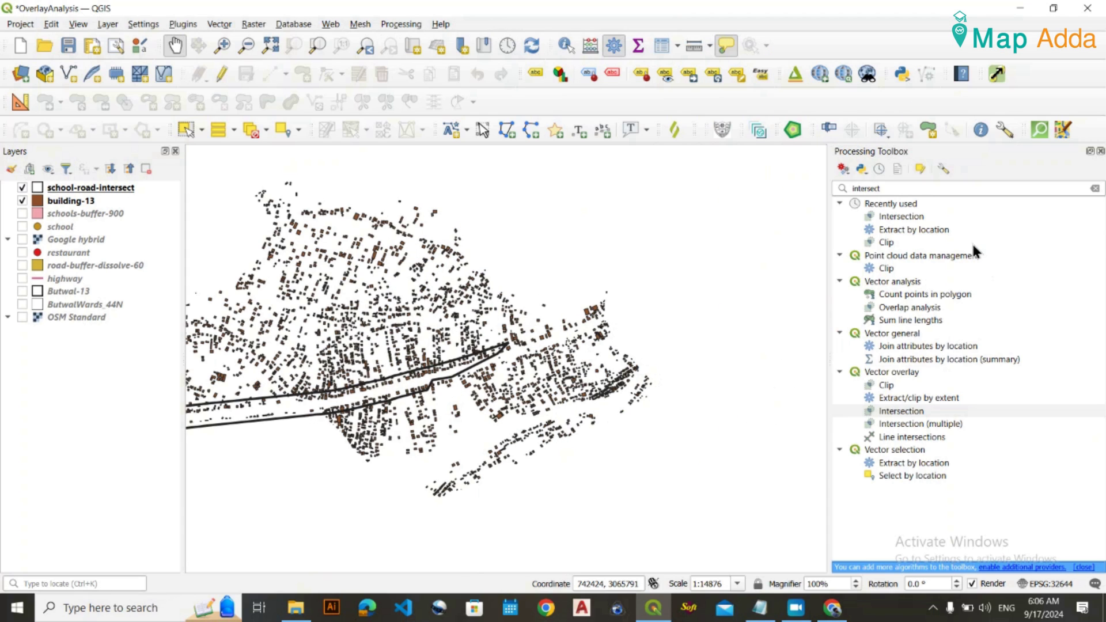
double_click(928, 189)
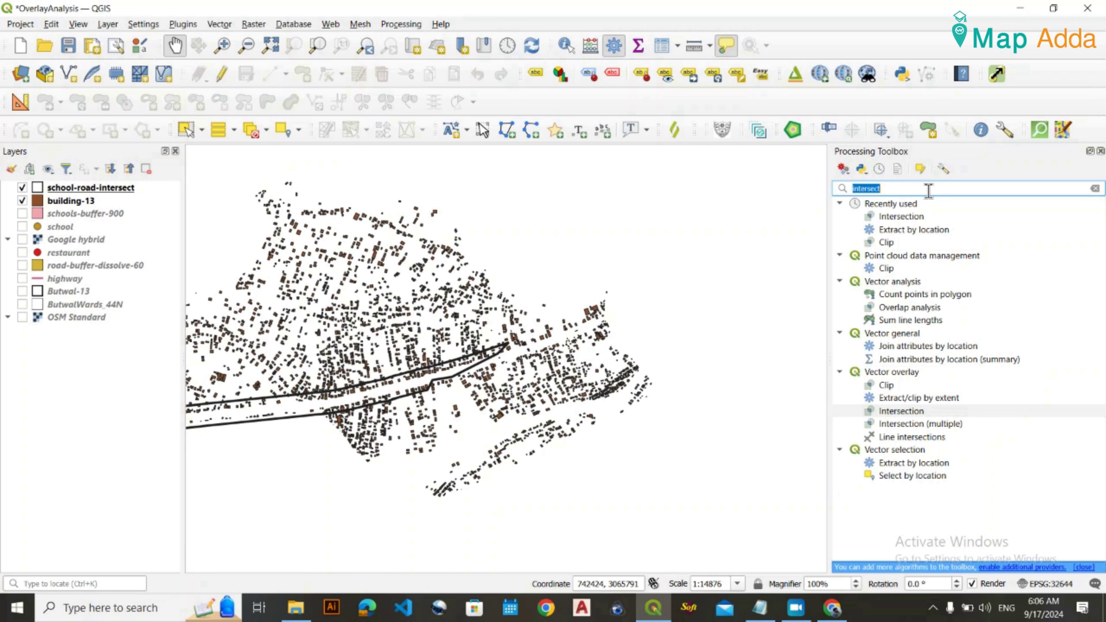
left_click_drag(190, 416, 295, 389)
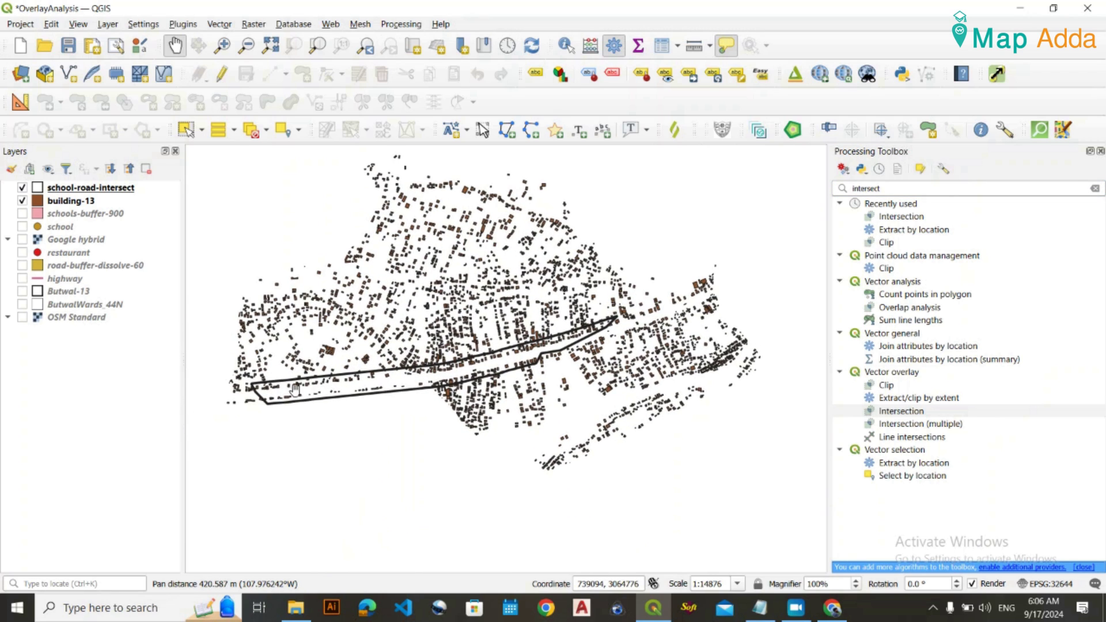
left_click(117, 192)
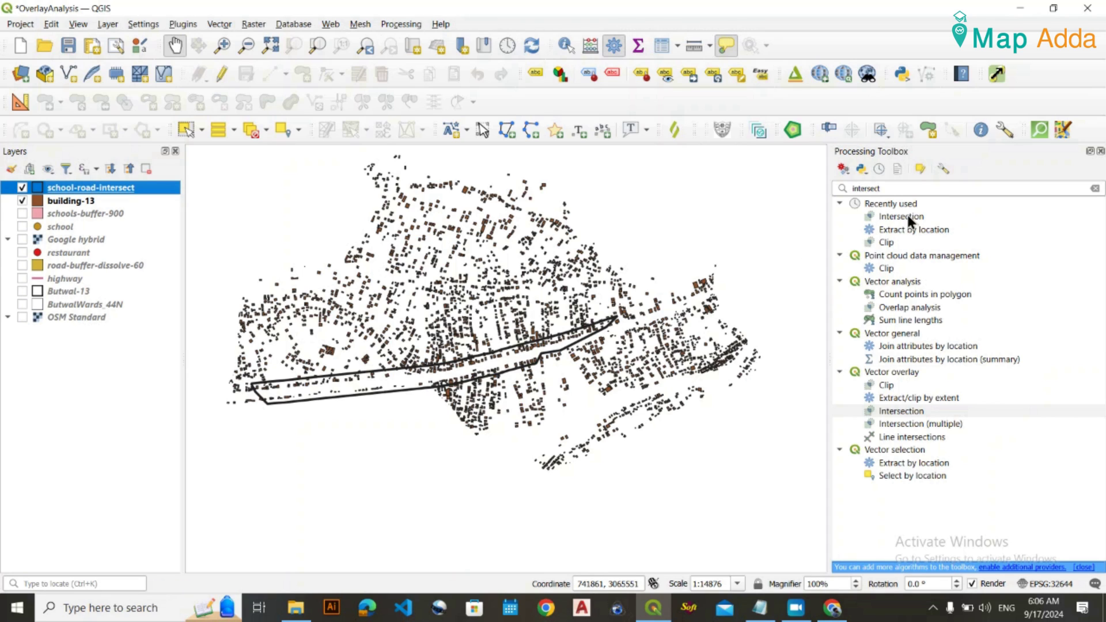
left_click(898, 191)
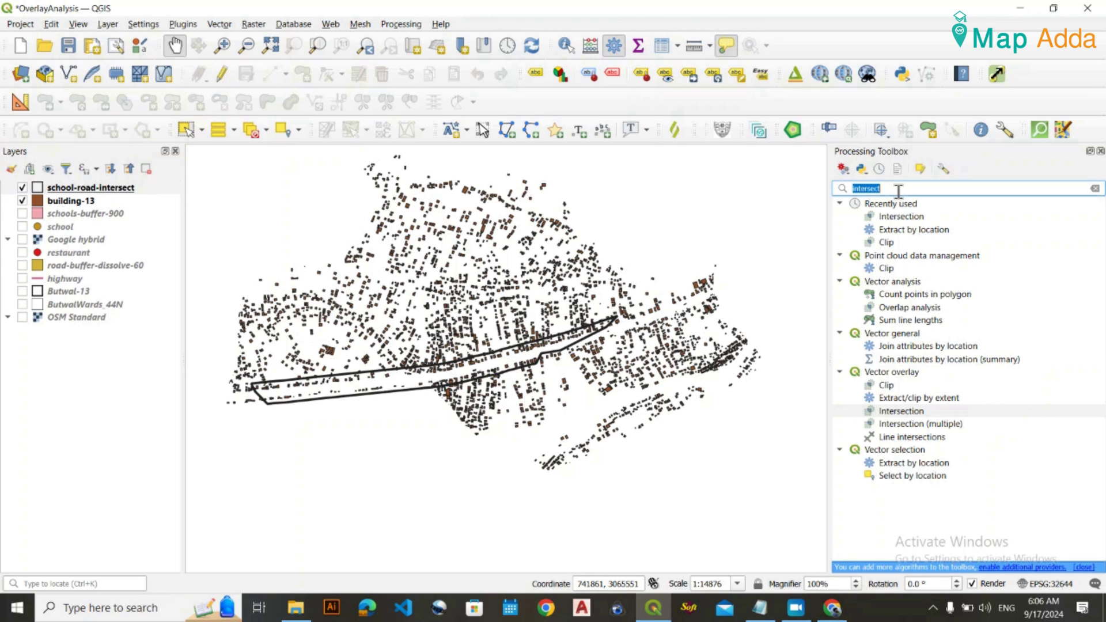
type("ext")
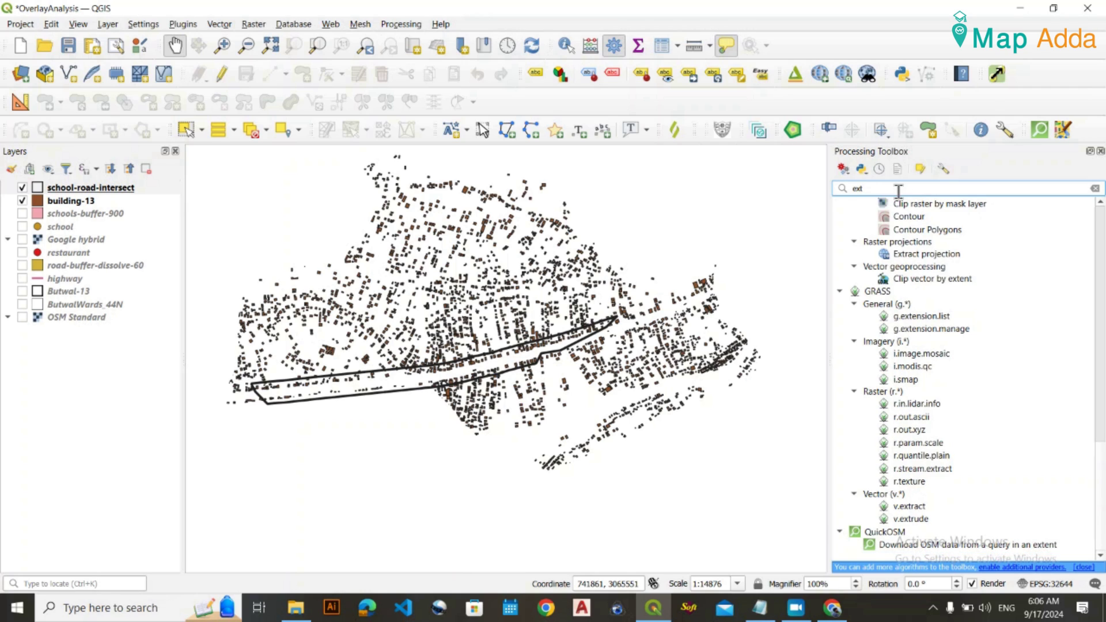
type("ract ny")
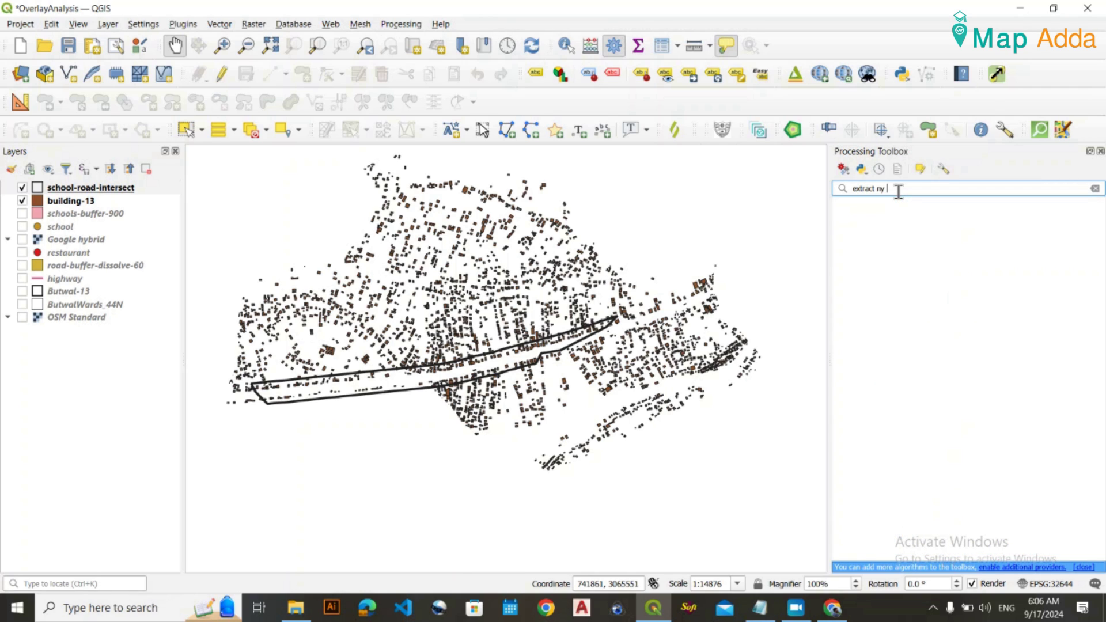
key("BackSpace")
key("BackSpace")
type("b")
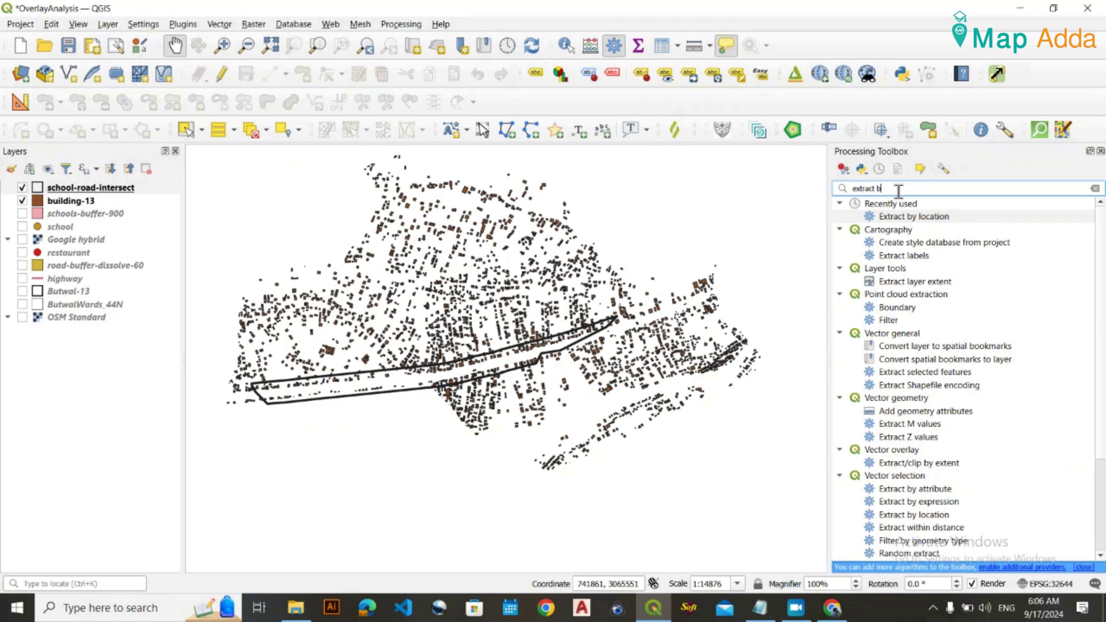
type("y l")
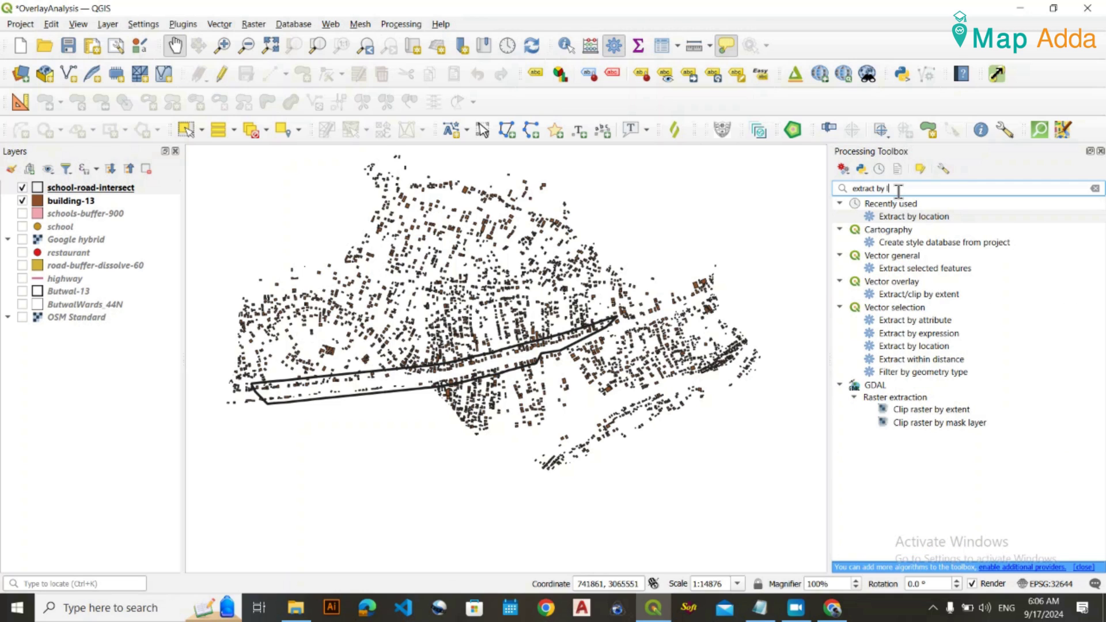
type("ocation")
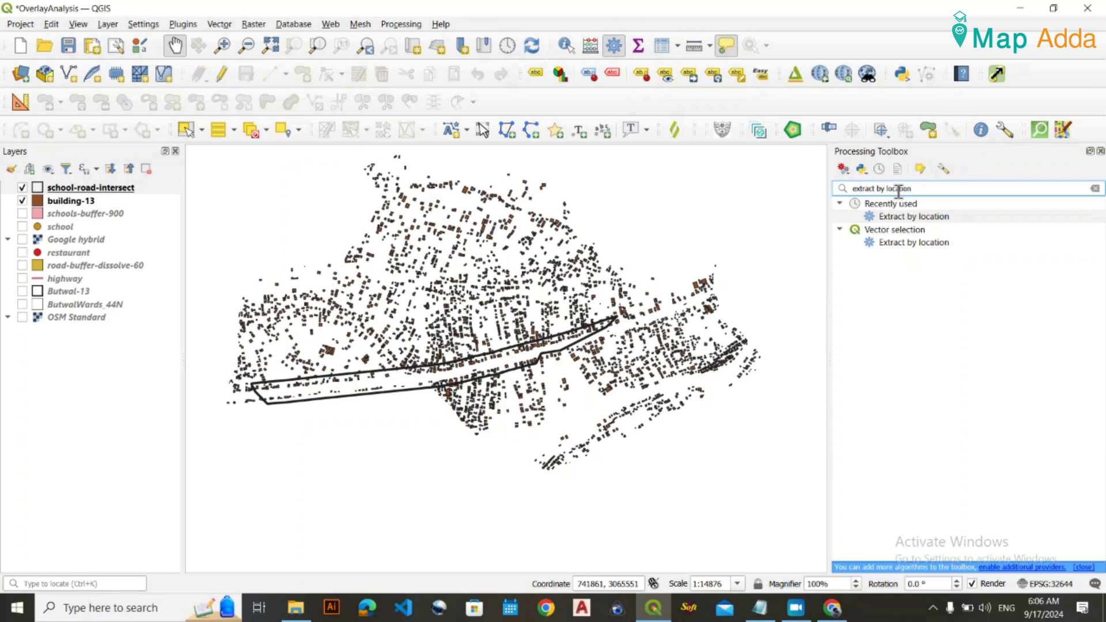
left_click(900, 230)
left_click(919, 243)
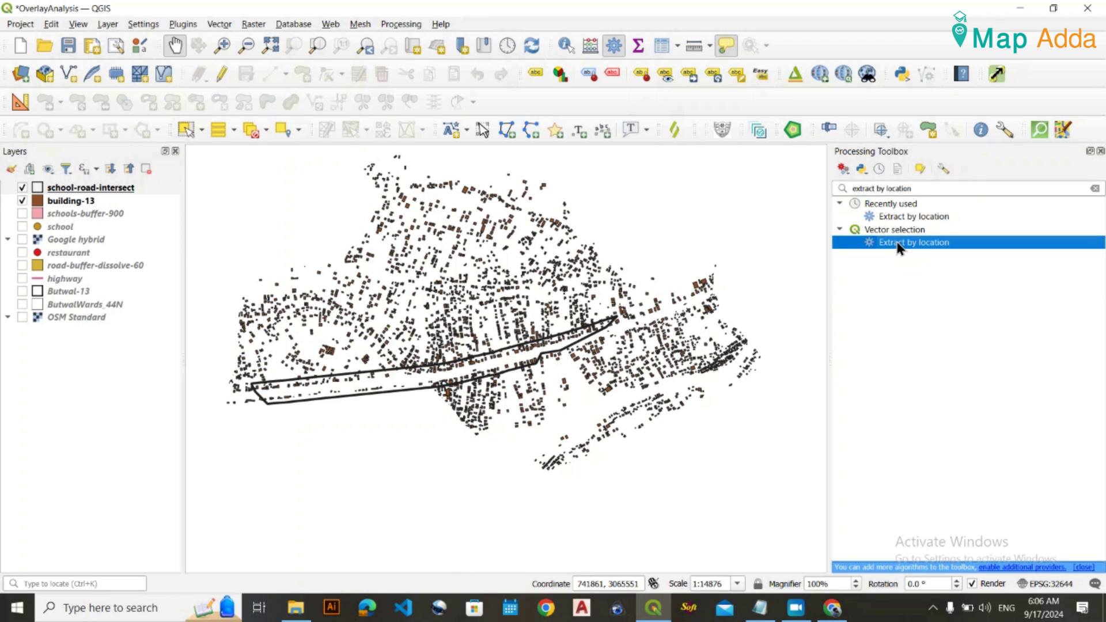
Set Extract by location to building-13 features intersecting school-road-intersect, and open Save to File.
double_click(937, 242)
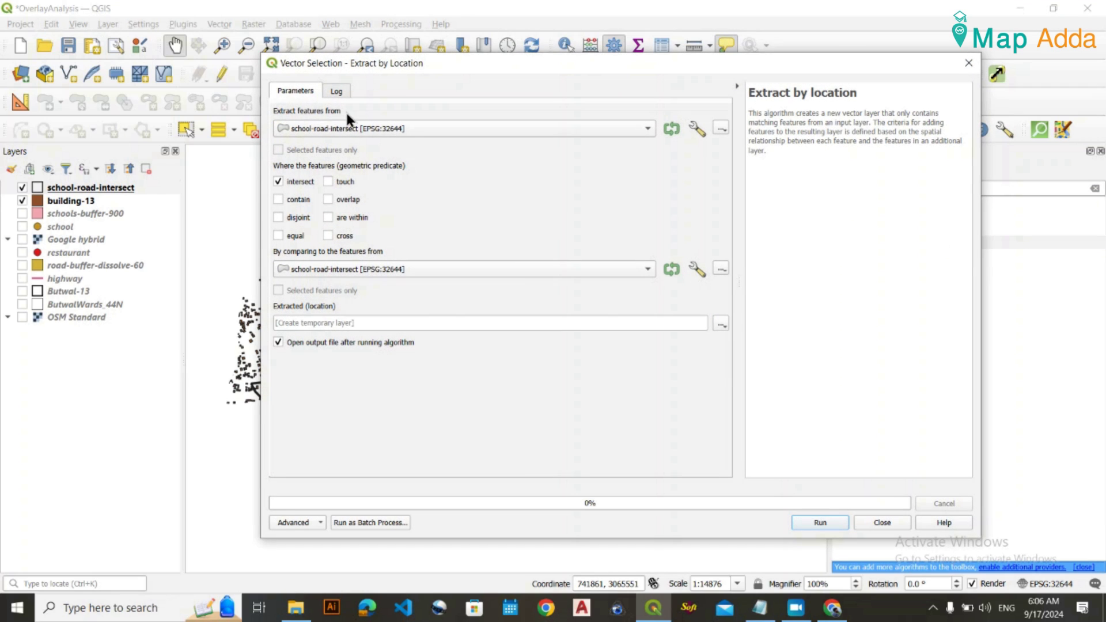
left_click(344, 128)
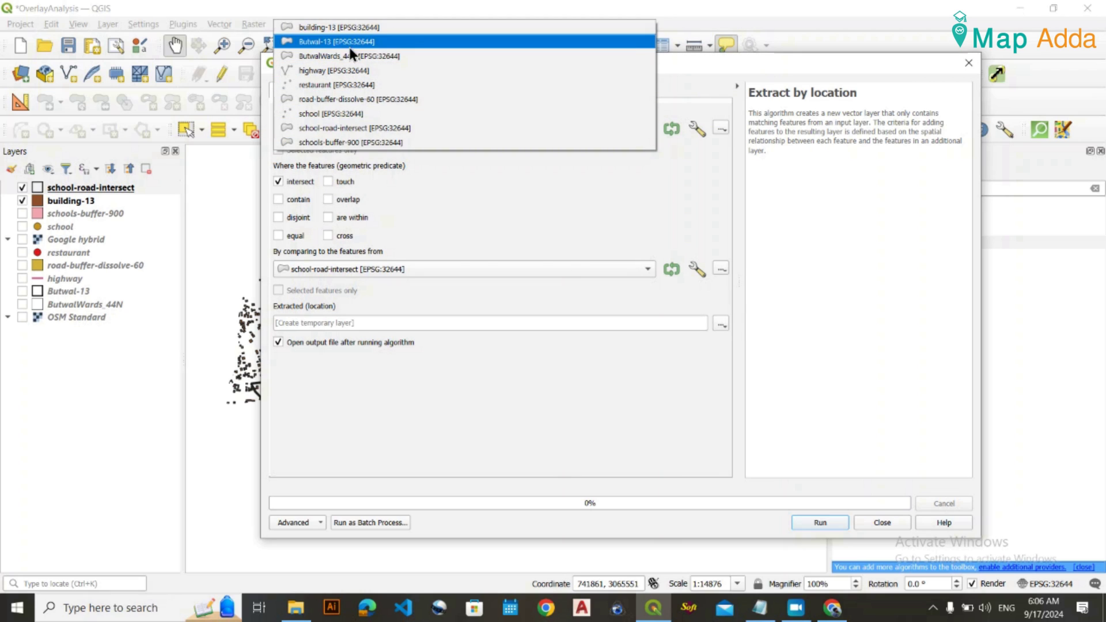
left_click(343, 33)
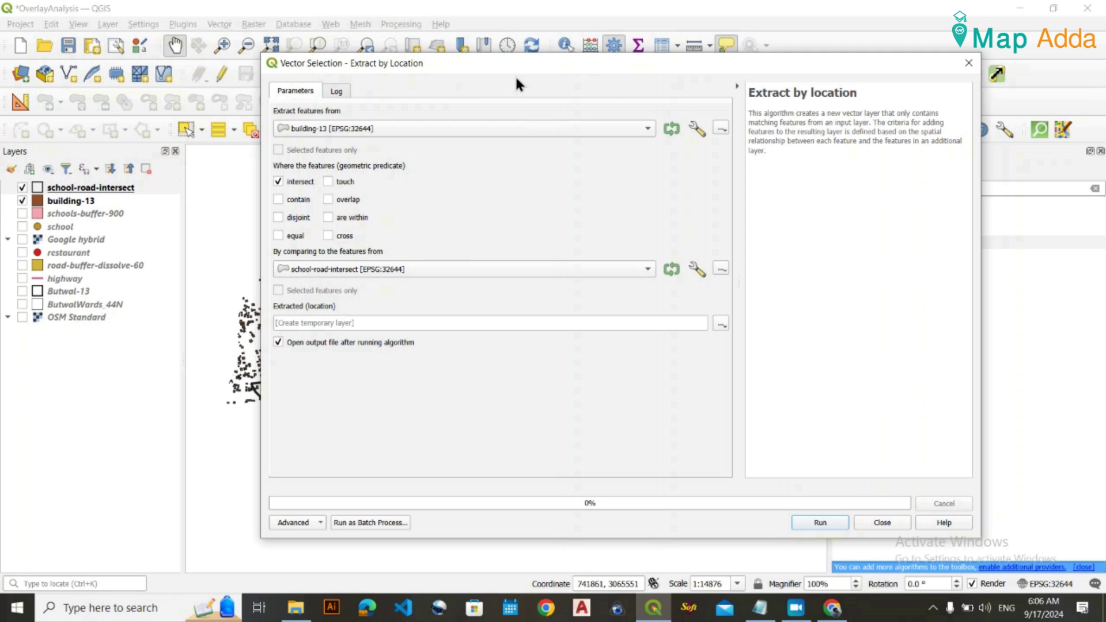
left_click_drag(517, 60, 536, 49)
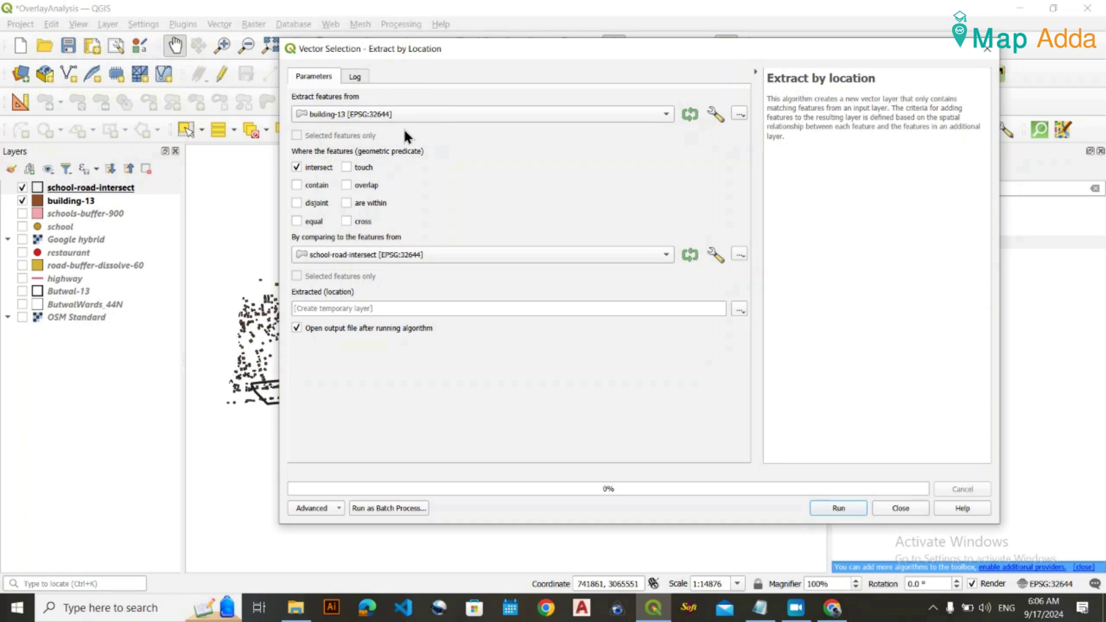
left_click_drag(567, 52, 654, 478)
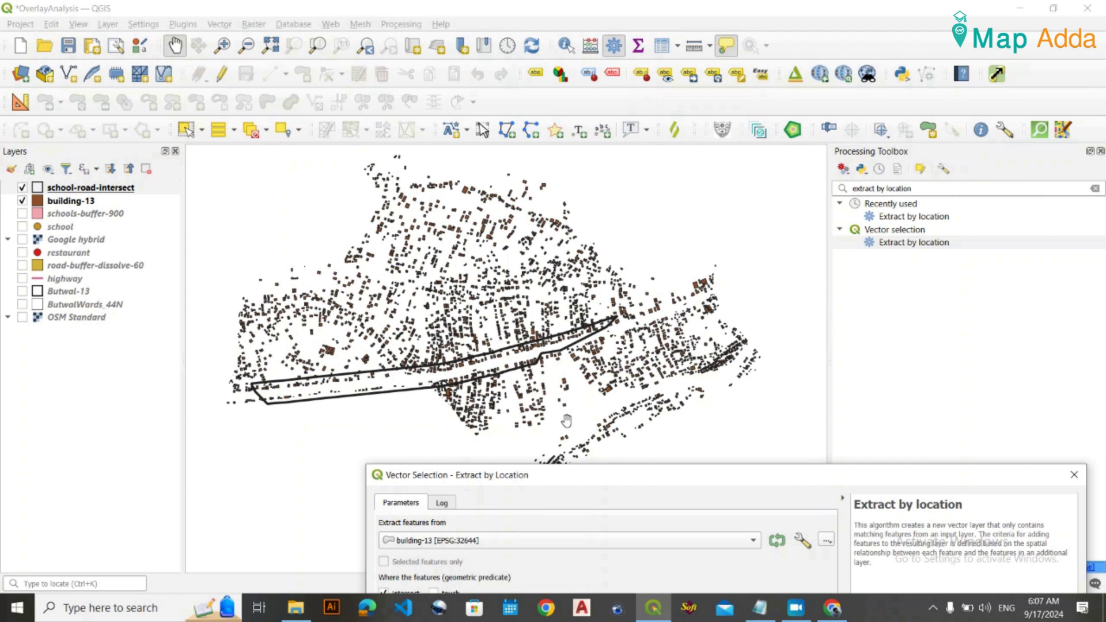
left_click_drag(582, 471, 511, 86)
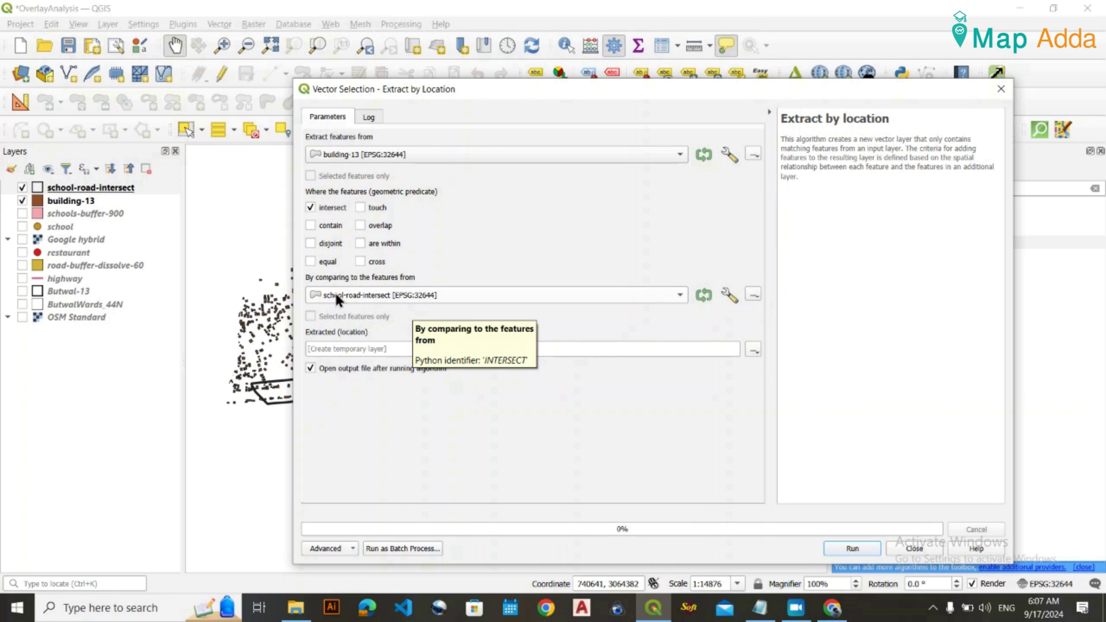
left_click_drag(548, 84, 550, 476)
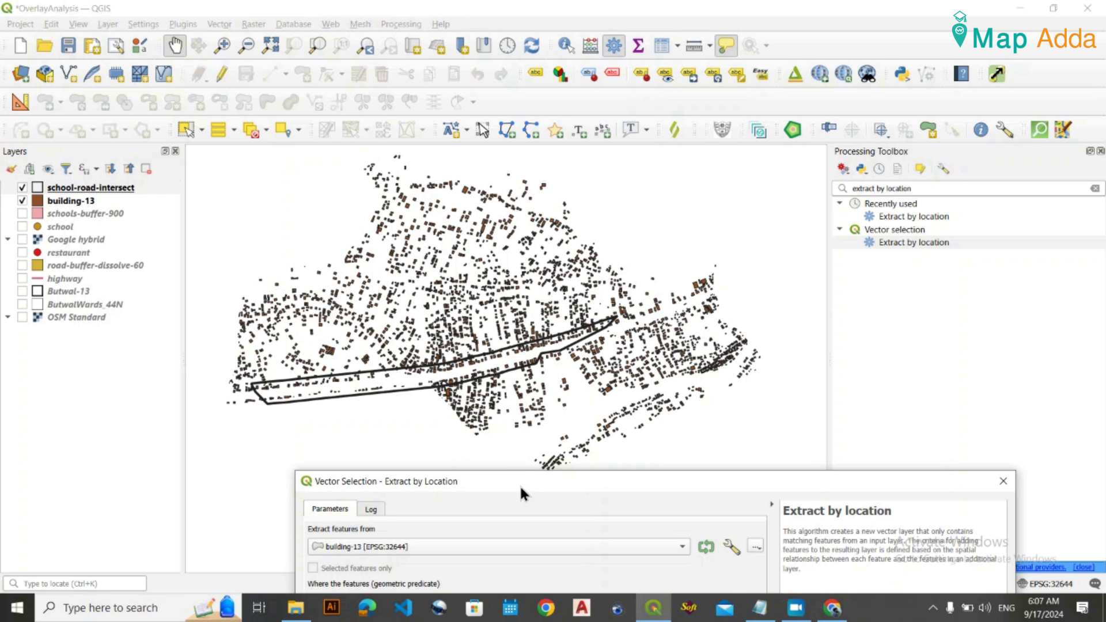
left_click_drag(521, 476, 485, 89)
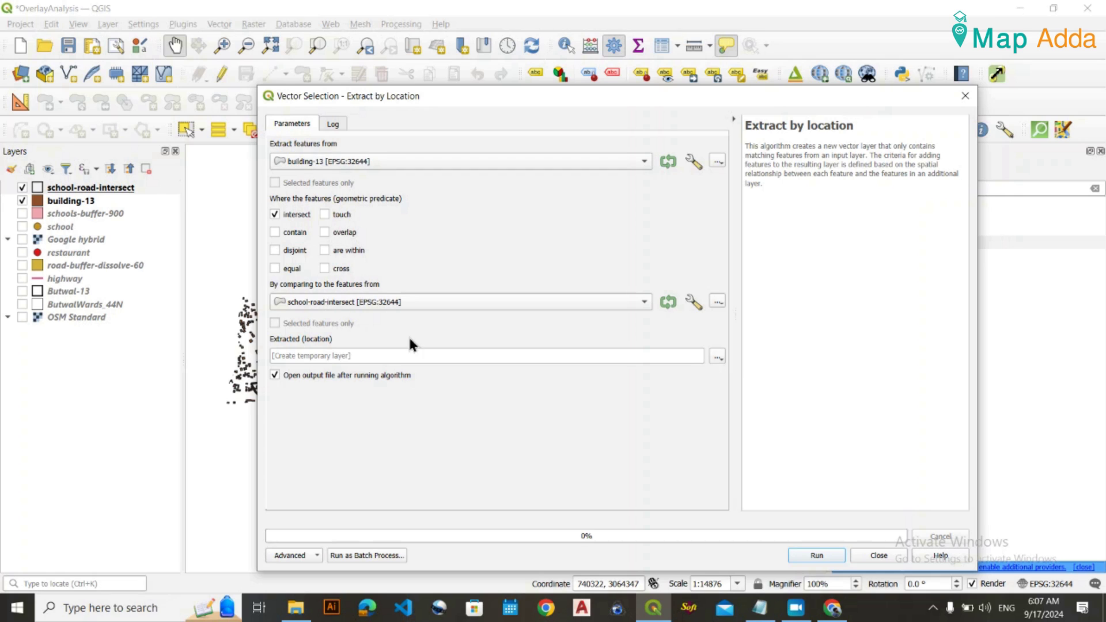
left_click(718, 359)
left_click(766, 388)
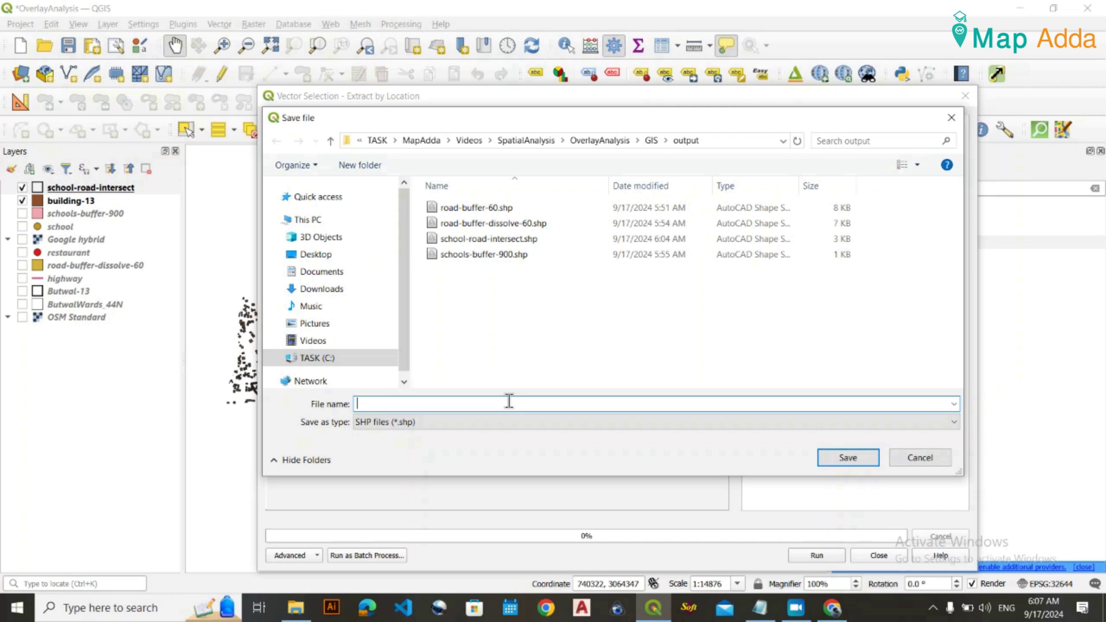
Save the extraction output as school-road-buildings-intersect, run it, and close the dialog.
type("school")
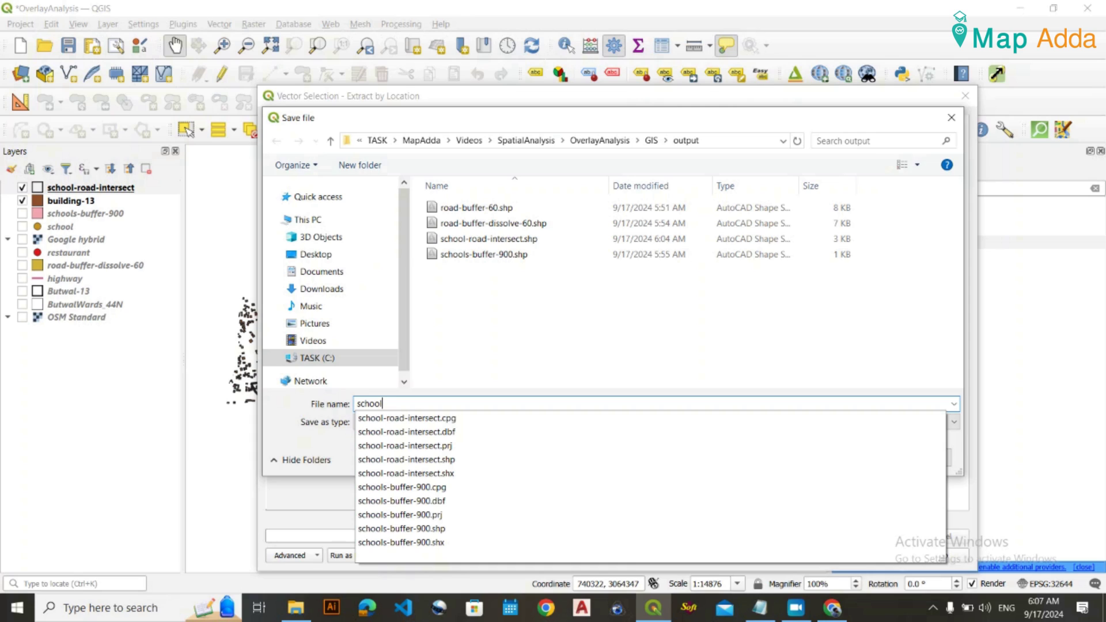
type("-")
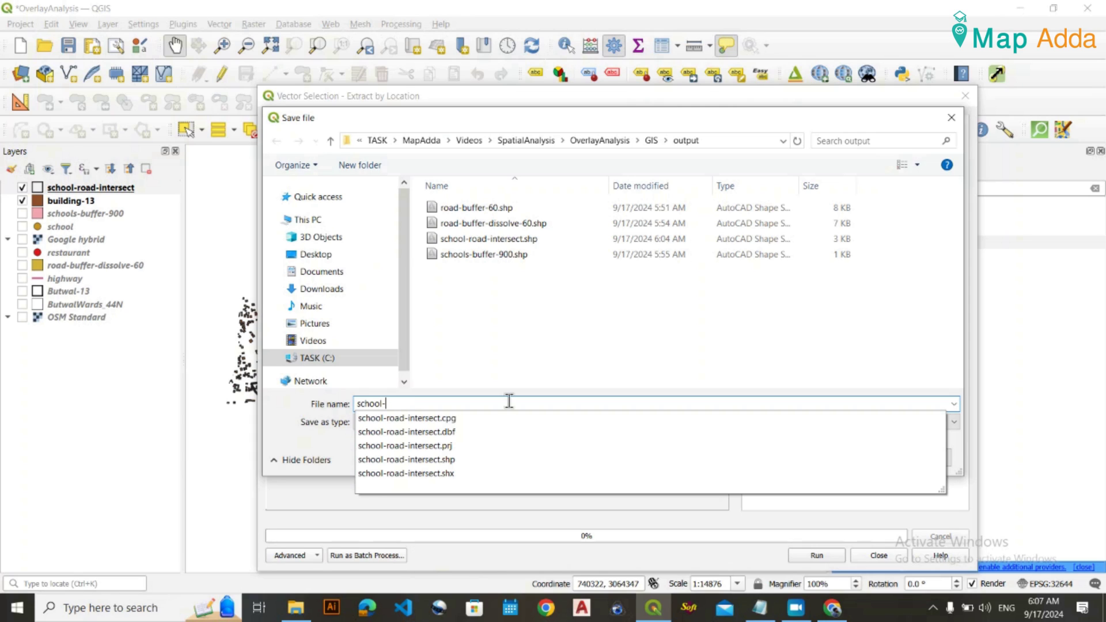
type("road-buildings-intersec")
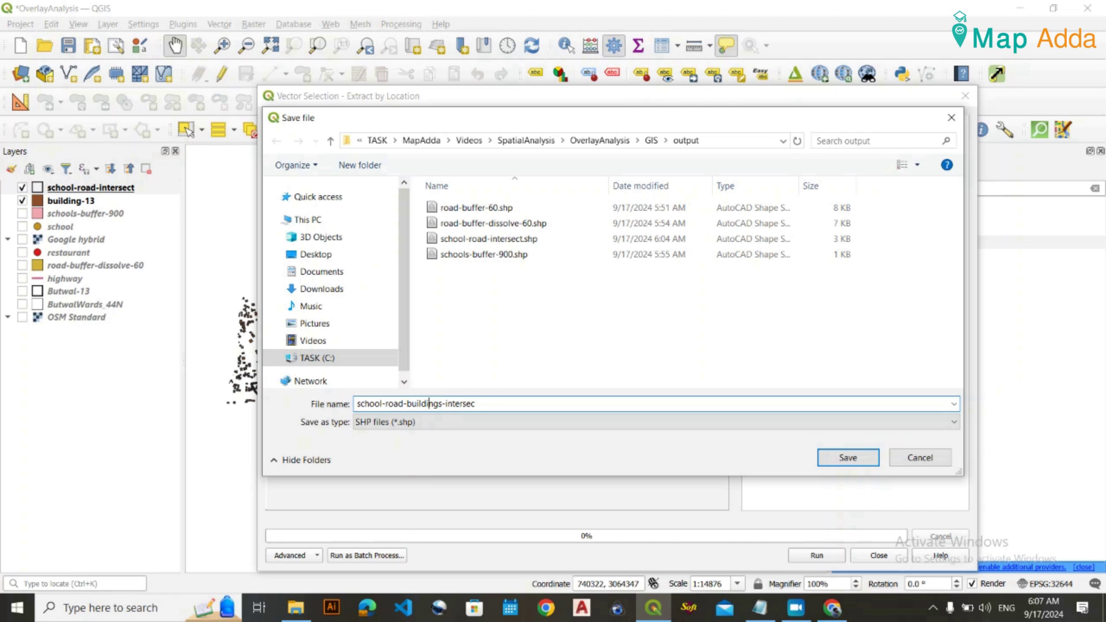
left_click(495, 404)
type("t")
left_click(855, 459)
left_click(816, 555)
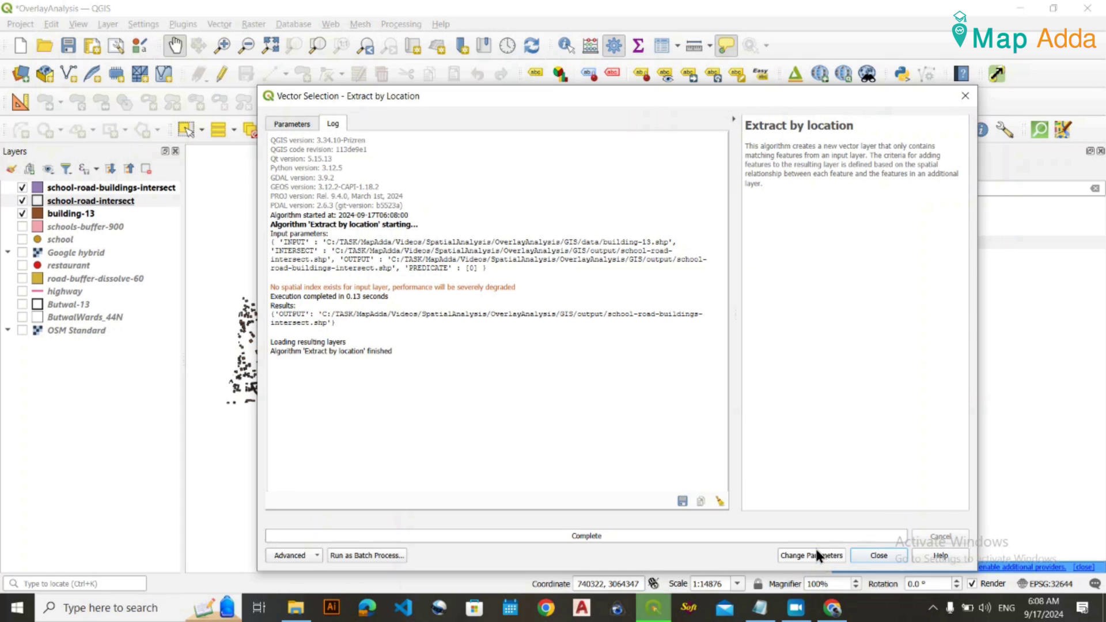
left_click(965, 95)
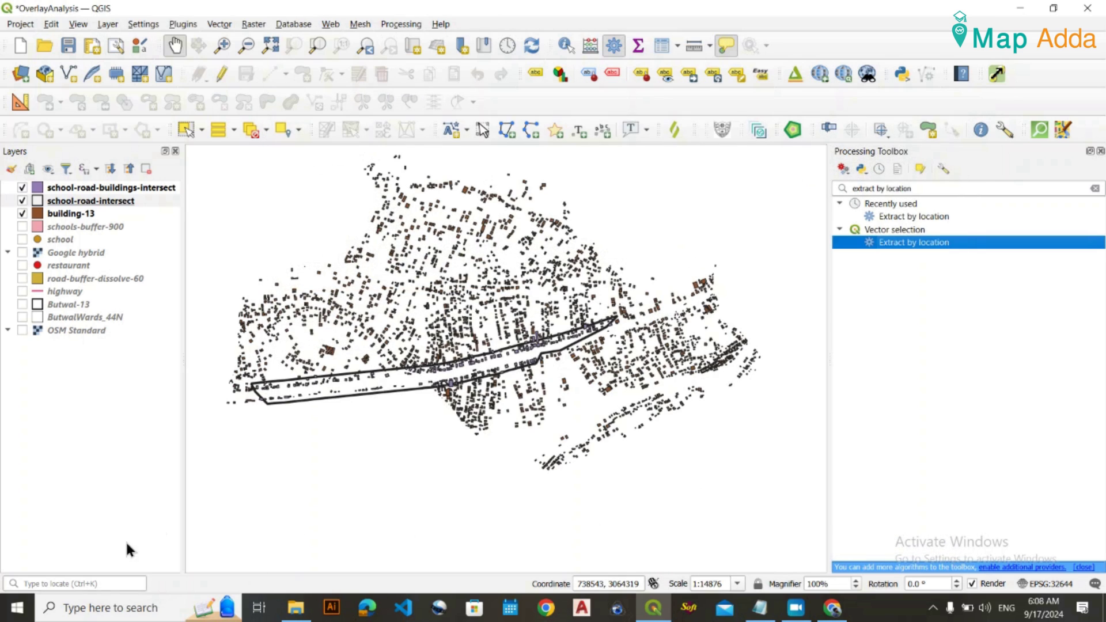
left_click(23, 213)
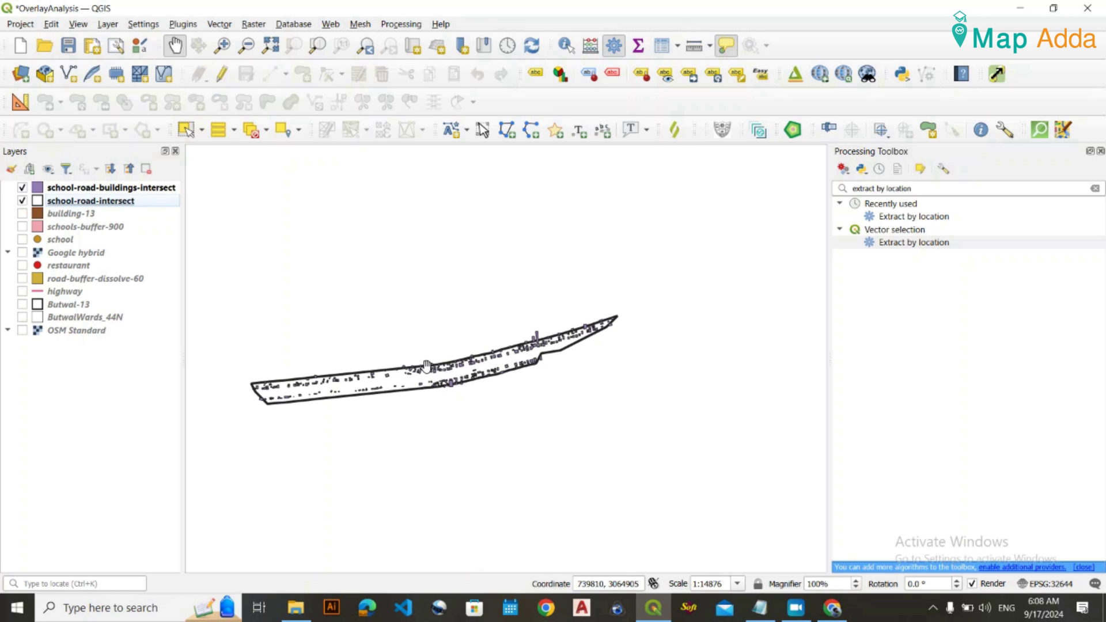
scroll(489, 350, "up", 1)
scroll(489, 350, "up", 1)
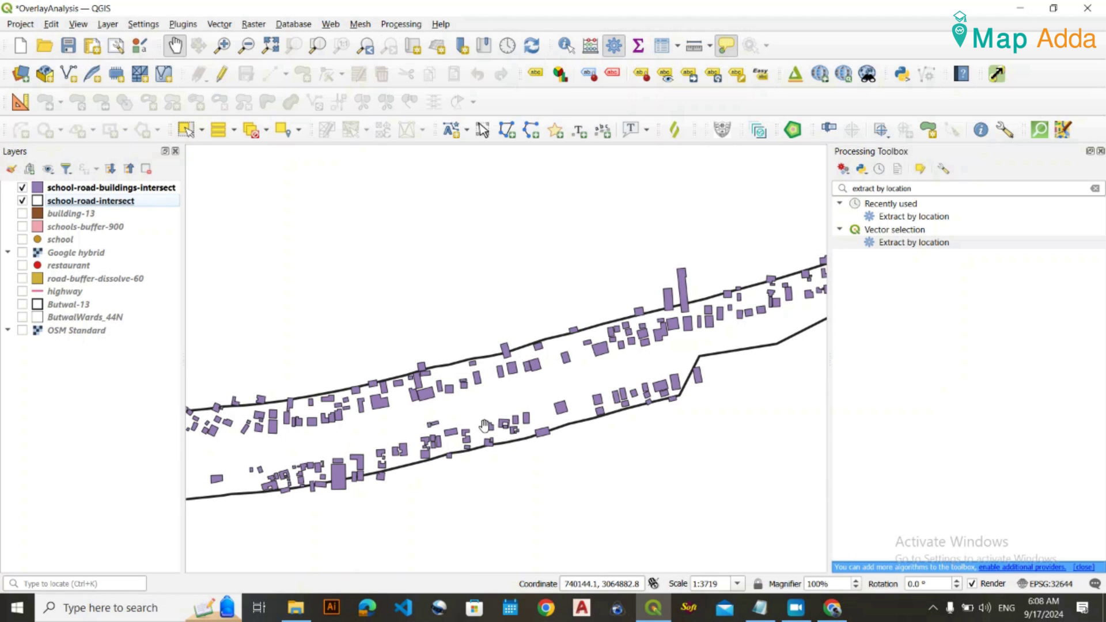
left_click_drag(484, 426, 486, 396)
left_click_drag(535, 338, 512, 361)
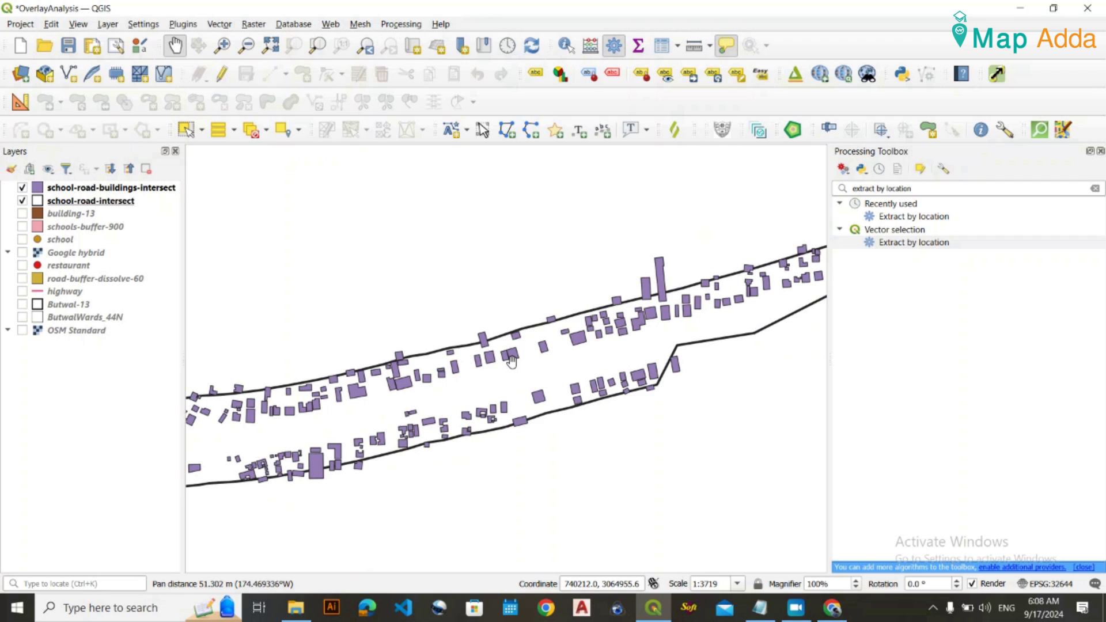
scroll(512, 361, "down", 1)
left_click_drag(396, 396, 426, 371)
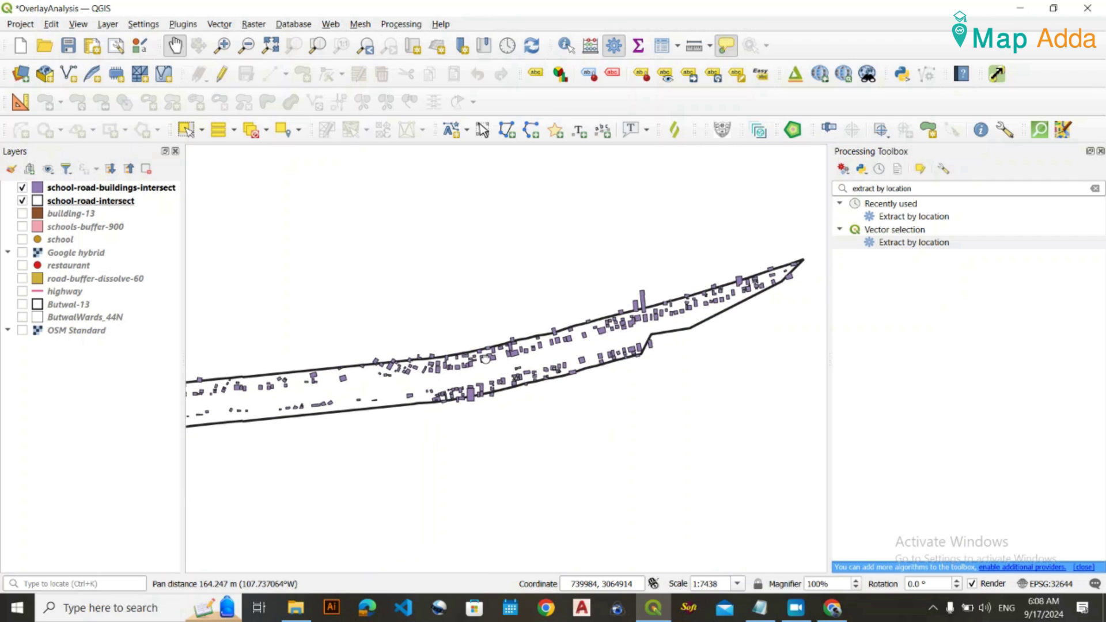
scroll(425, 371, "down", 1)
scroll(297, 370, "up", 1)
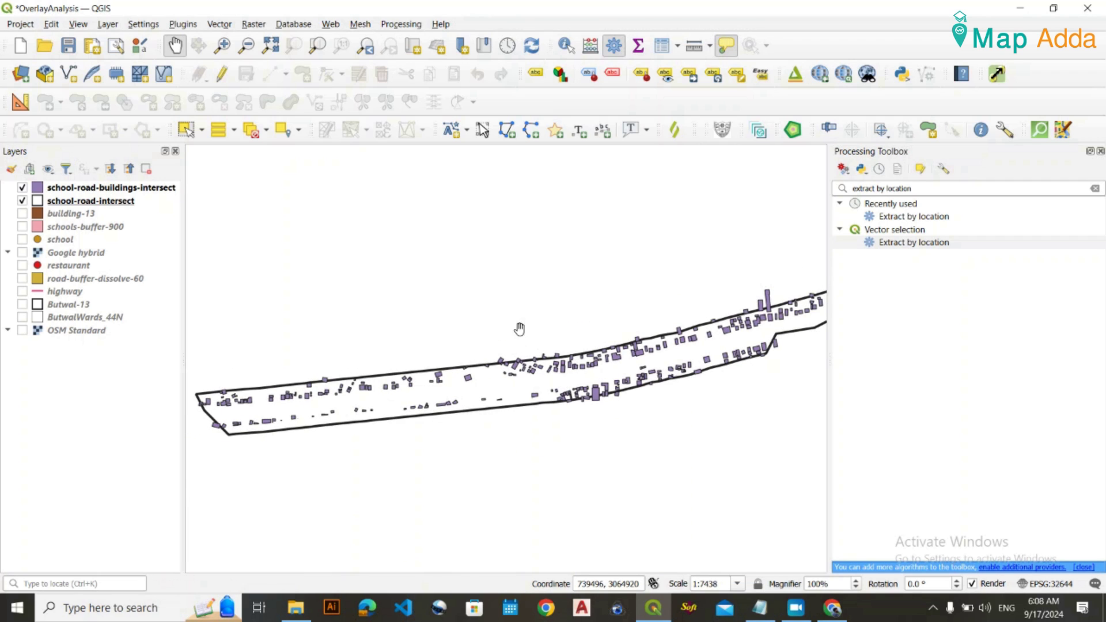
left_click_drag(393, 424, 397, 444)
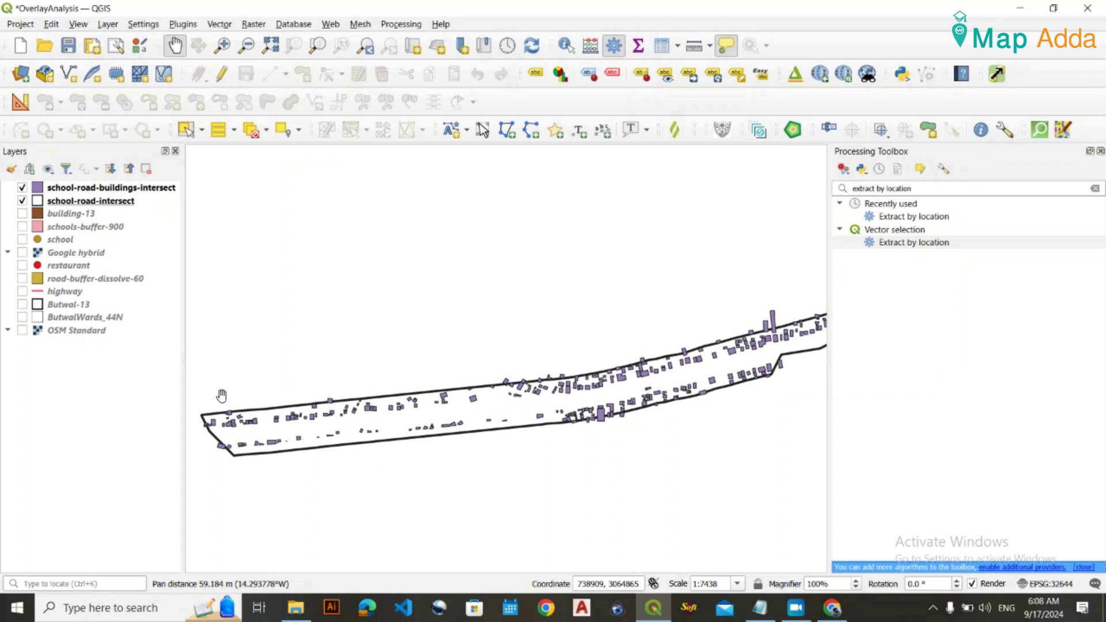
scroll(210, 444, "up", 3)
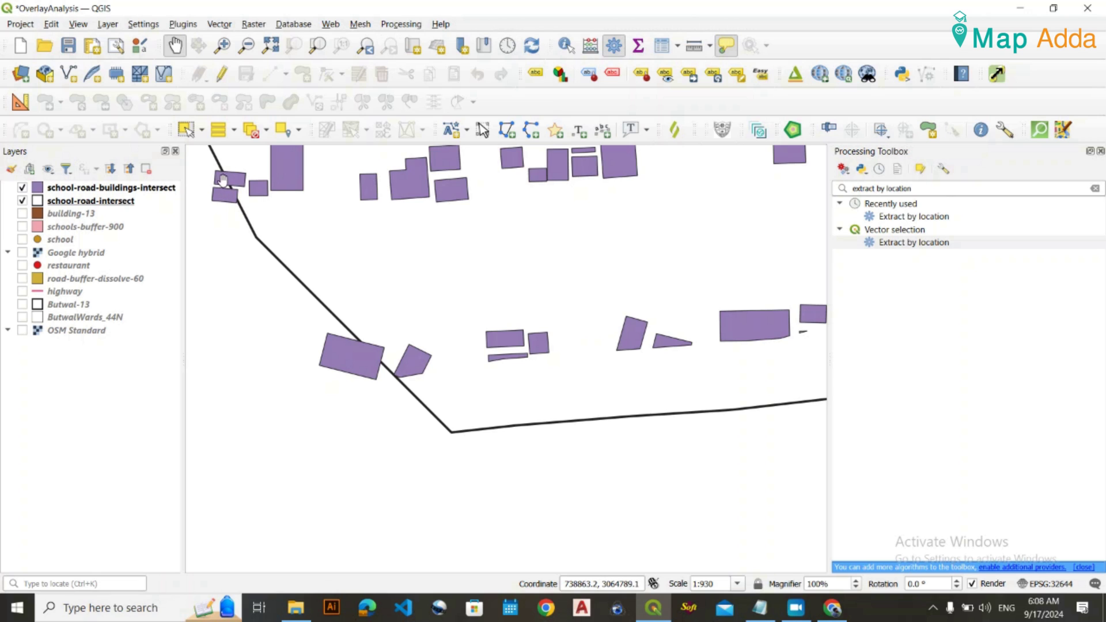
scroll(333, 277, "down", 2)
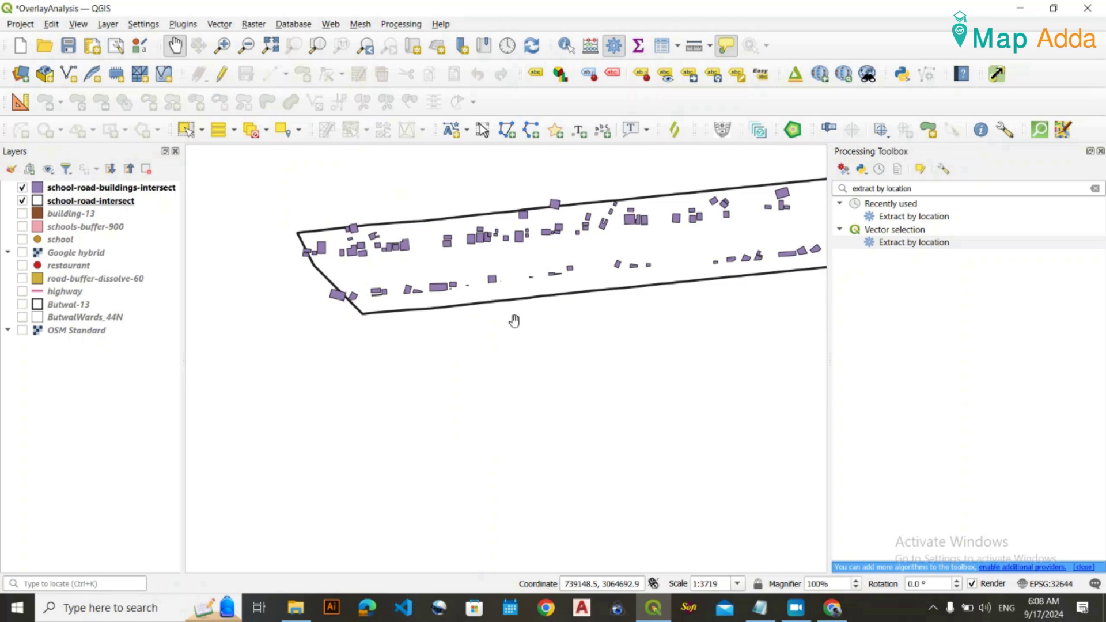
left_click_drag(513, 318, 409, 466)
left_click_drag(742, 349, 473, 352)
scroll(654, 311, "down", 1)
left_click_drag(783, 288, 596, 366)
scroll(595, 366, "up", 2)
scroll(535, 385, "down", 1)
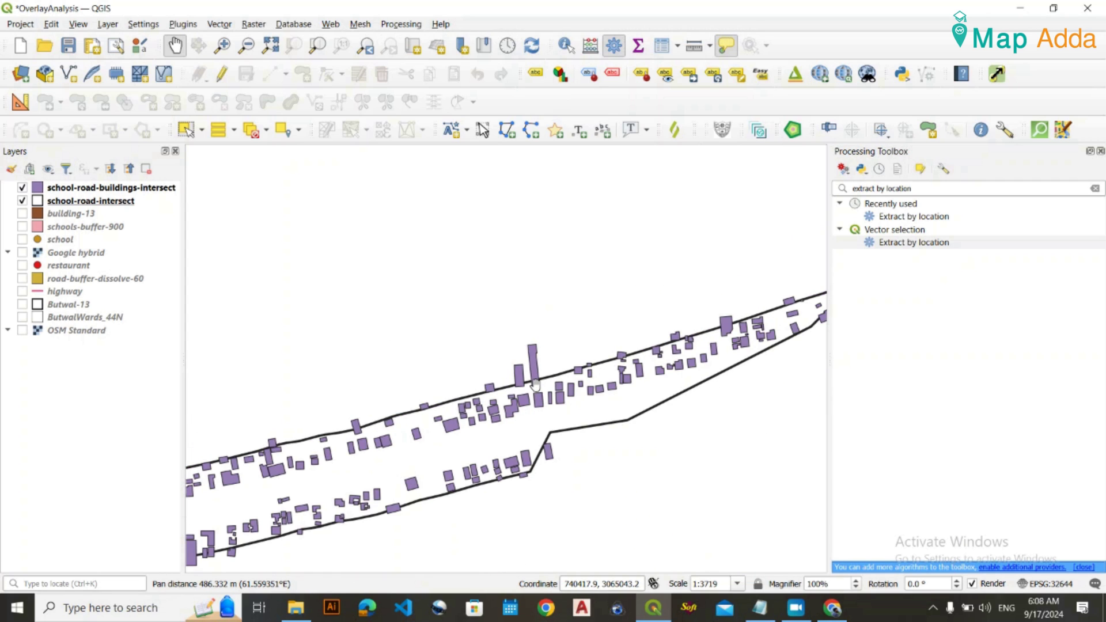
mouse_move(534, 385)
scroll(535, 385, "down", 1)
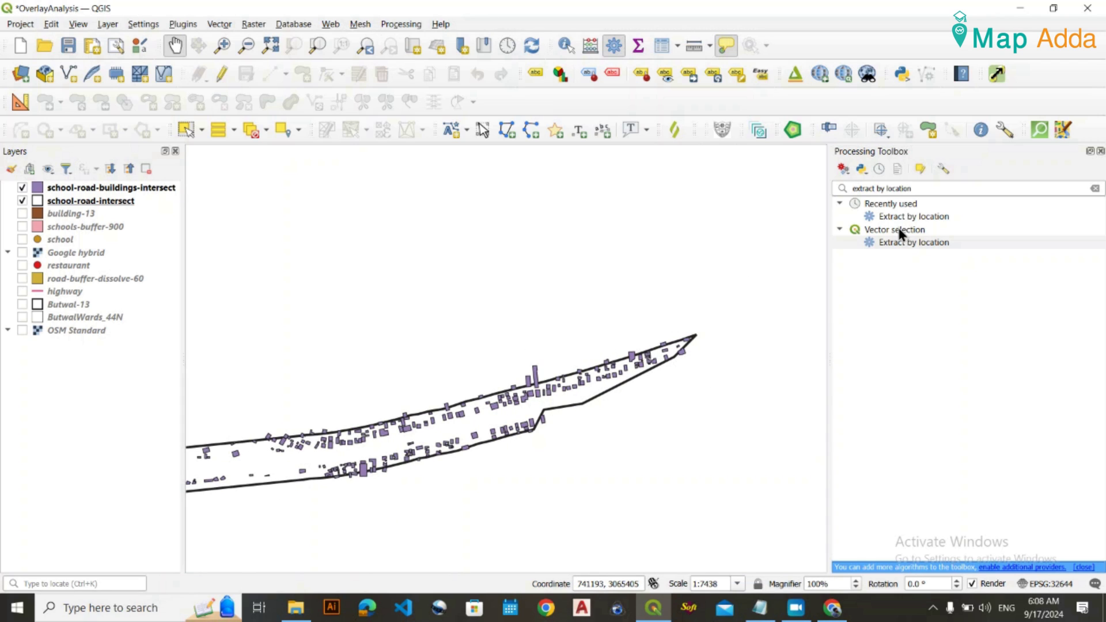
left_click_drag(496, 432, 619, 358)
scroll(619, 358, "down", 1)
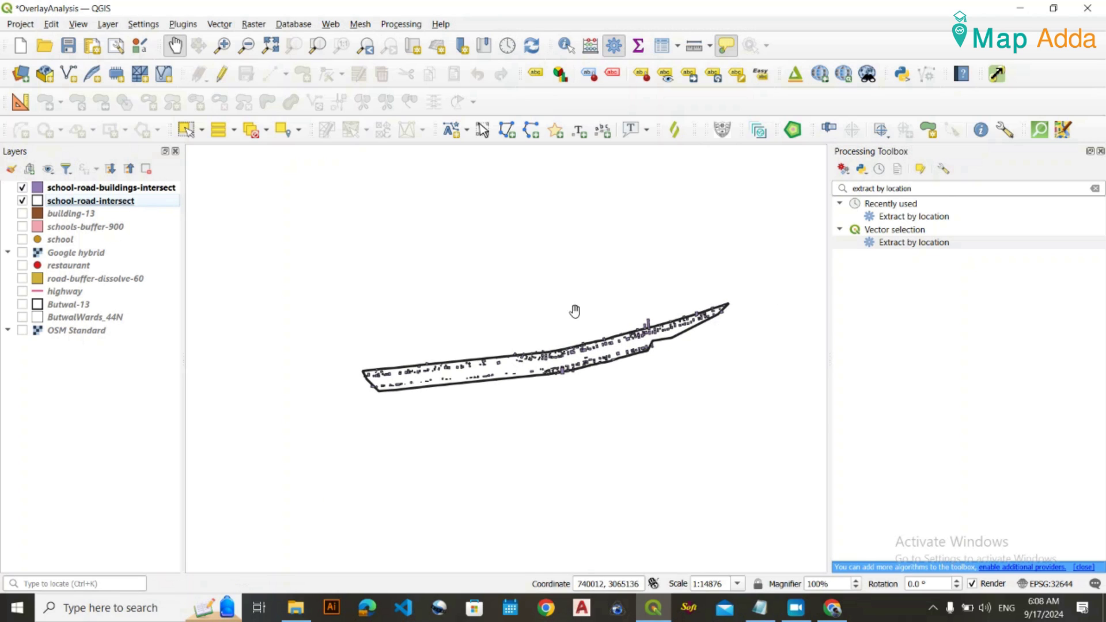
left_click_drag(563, 357, 485, 363)
scroll(485, 363, "up", 1)
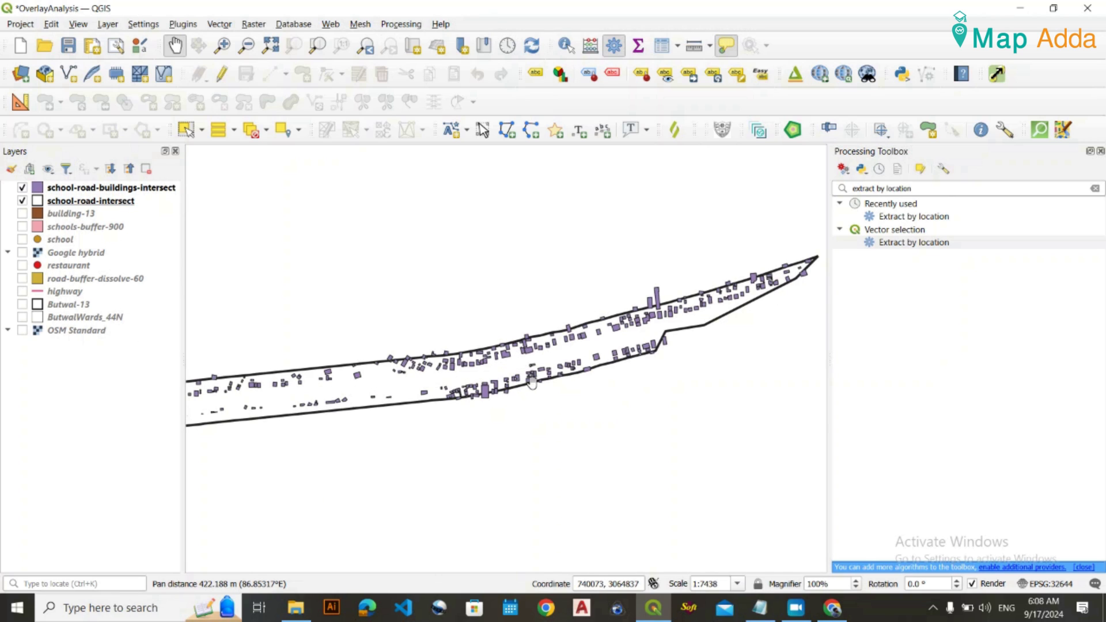
scroll(544, 379, "down", 1)
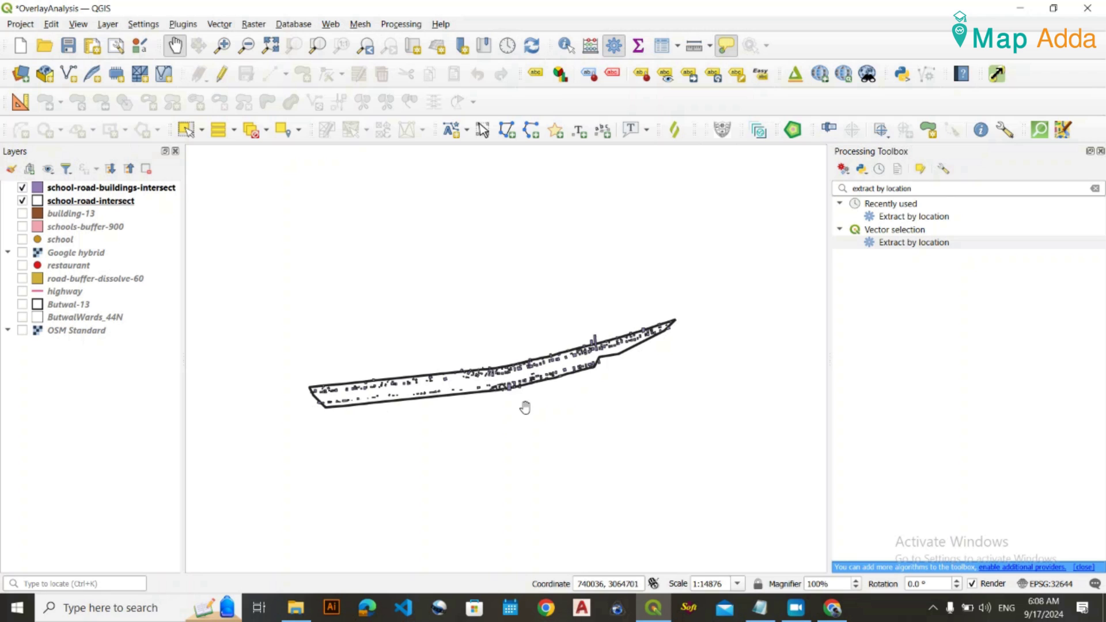
Review the 900 m schools and 60 m main road criteria in the Notepad notes.
left_click(762, 610)
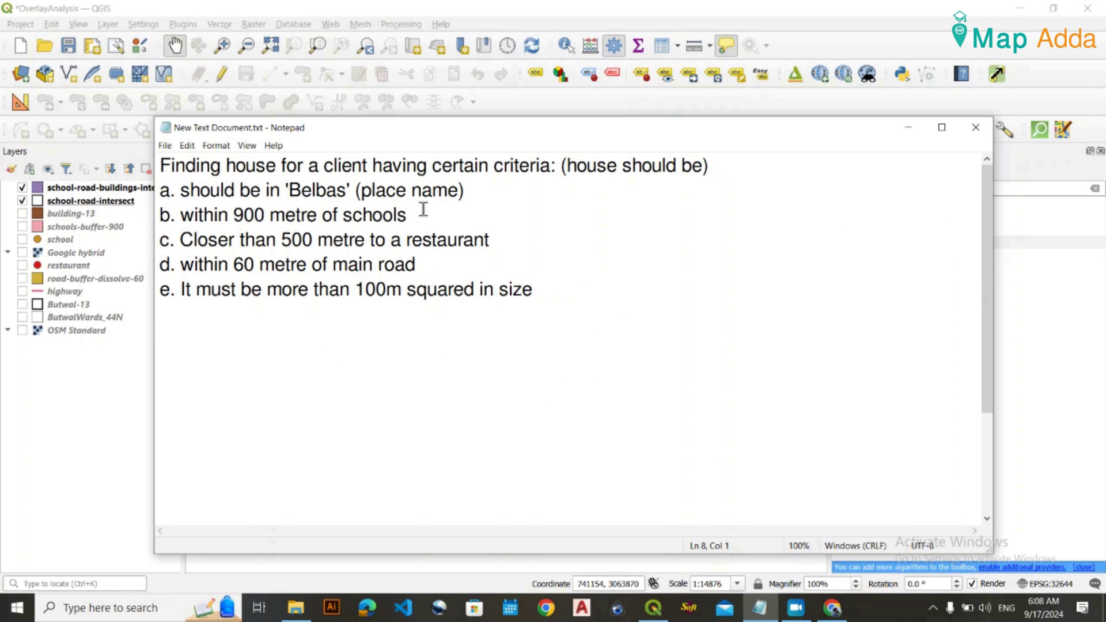
left_click_drag(425, 213, 142, 216)
left_click(371, 219)
left_click_drag(445, 264, 214, 264)
left_click(368, 340)
left_click(908, 127)
Select school-road-intersect and turn on the restaurant layer, rechecking the criteria notes.
left_click(45, 200)
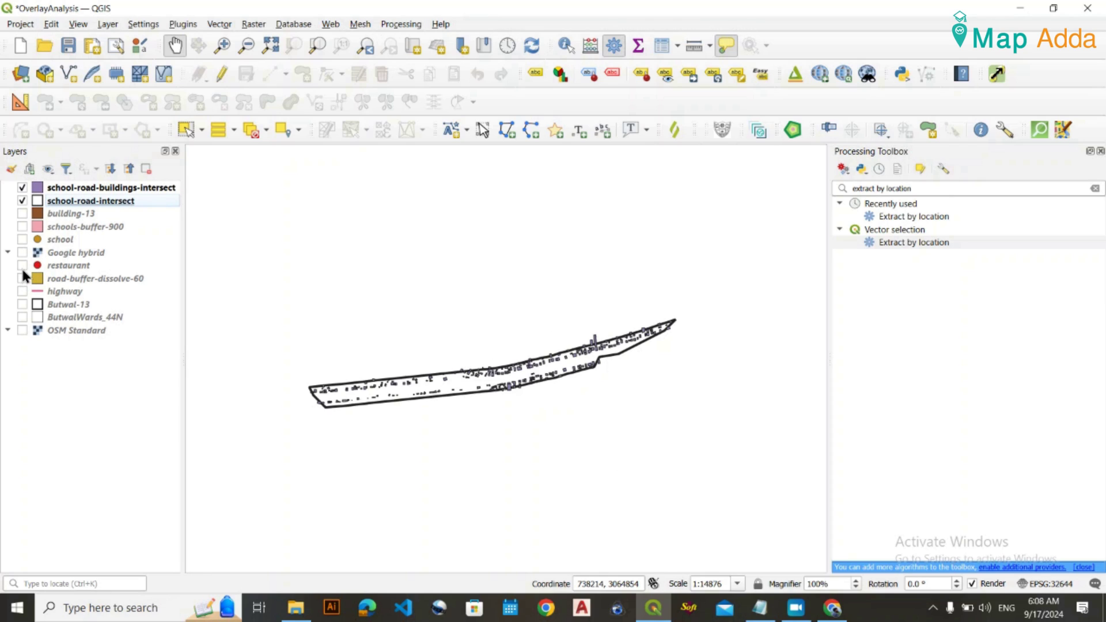
left_click(22, 265)
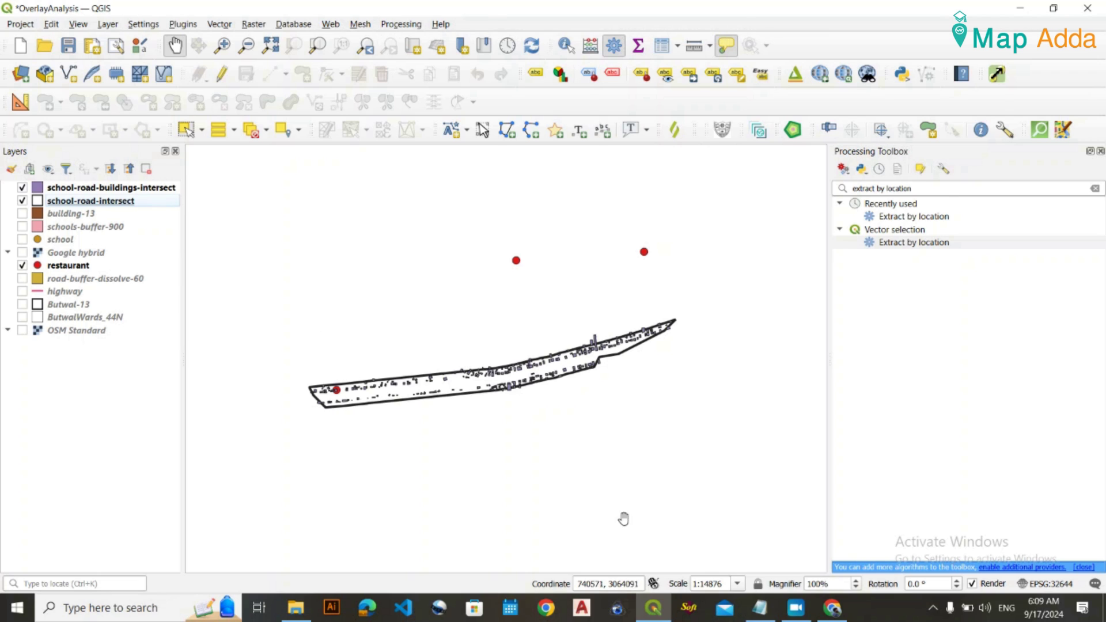
left_click(761, 605)
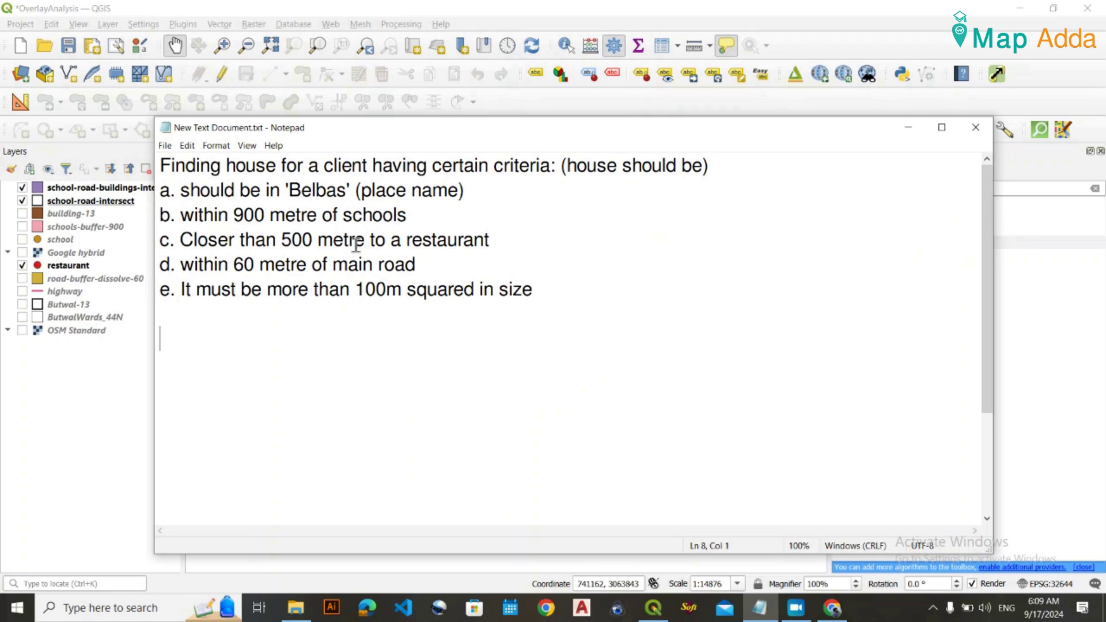
left_click(914, 123)
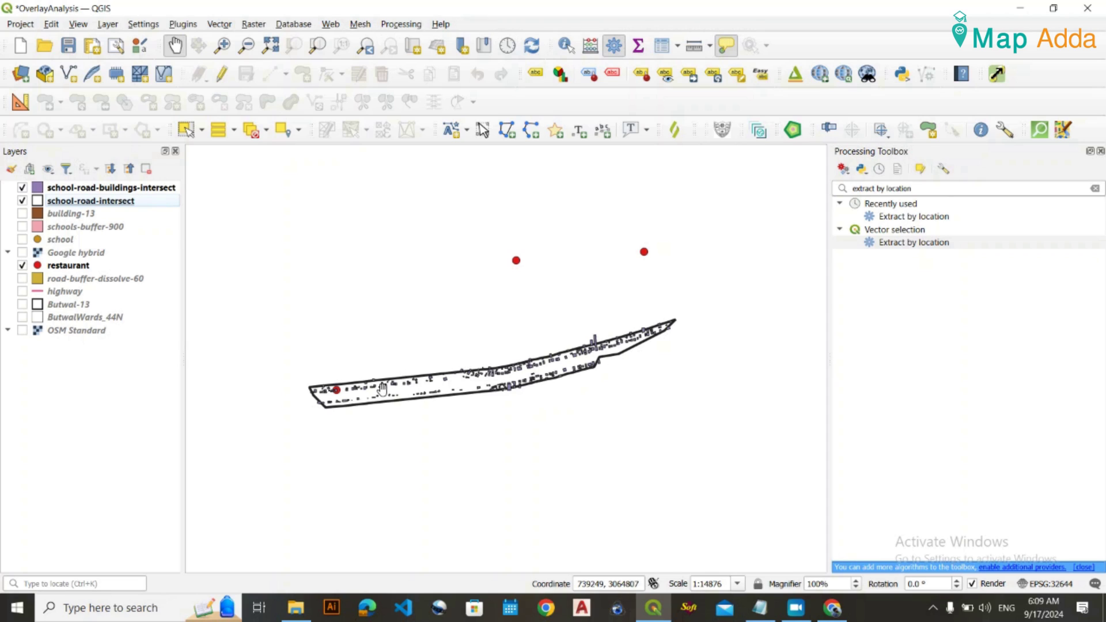
mouse_move(440, 378)
Set up a dissolved 500 m Buffer on the restaurant layer.
double_click(925, 192)
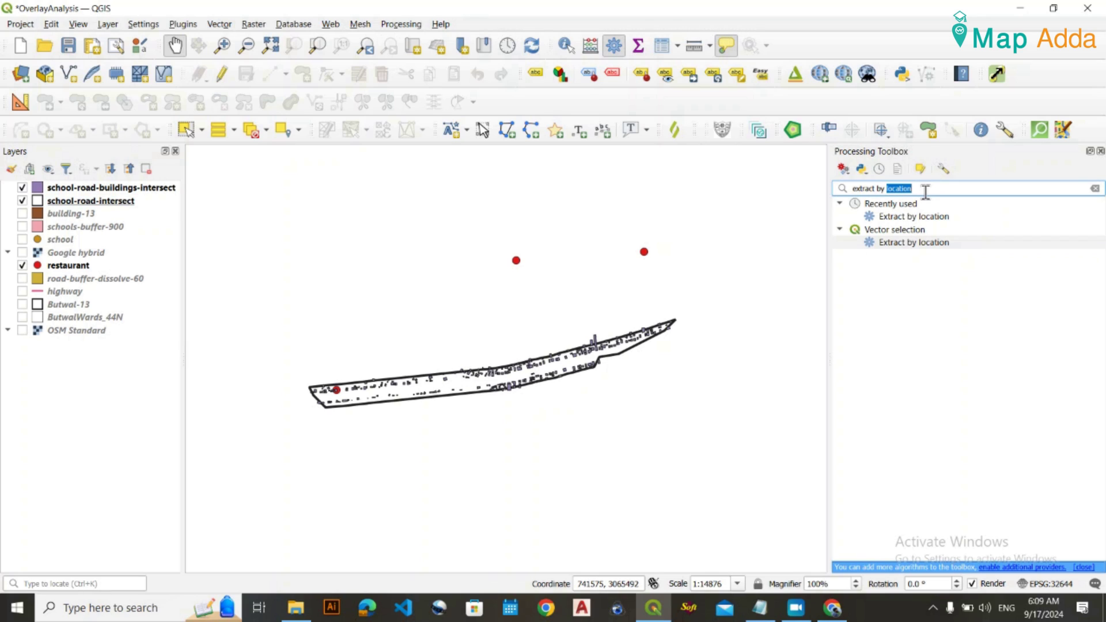
triple_click(925, 192)
type("buffer")
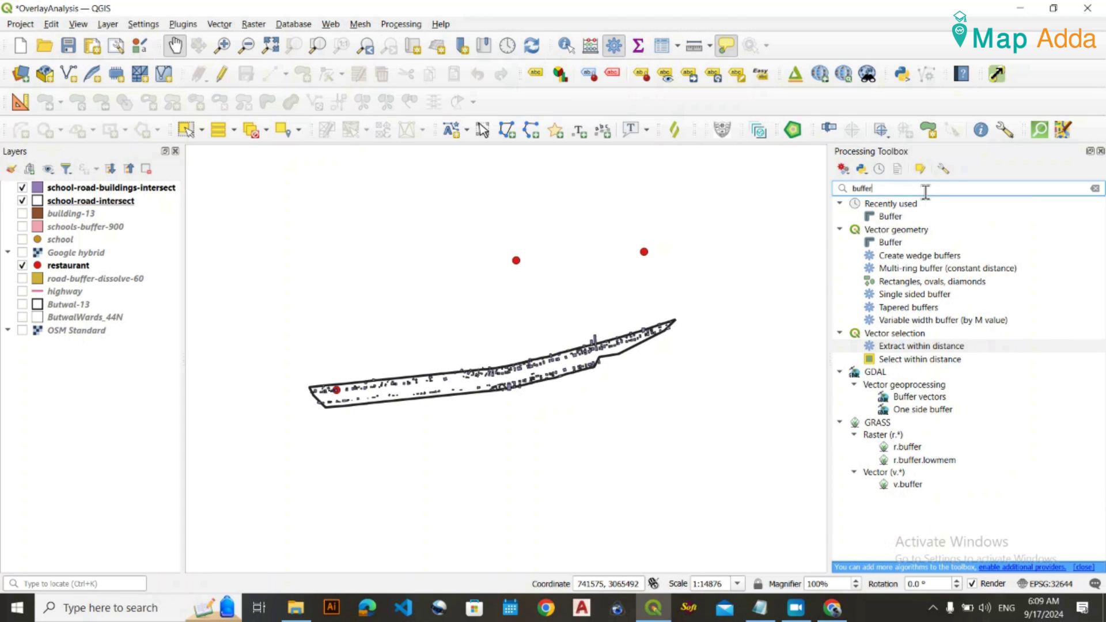
double_click(910, 215)
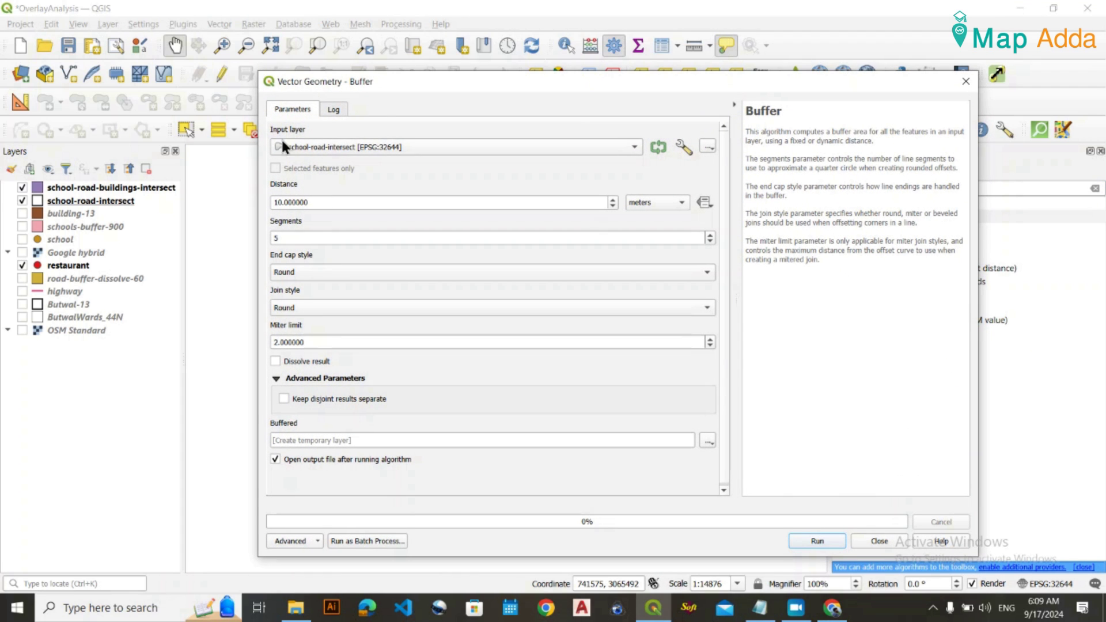
left_click(303, 147)
left_click(340, 85)
triple_click(363, 200)
type("500")
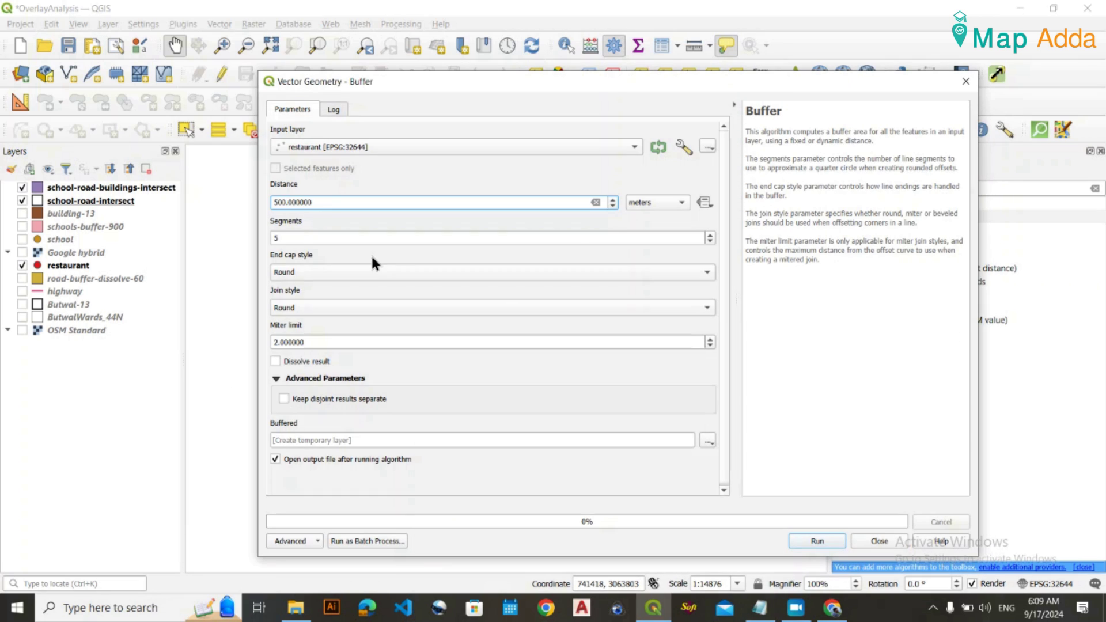
left_click(276, 361)
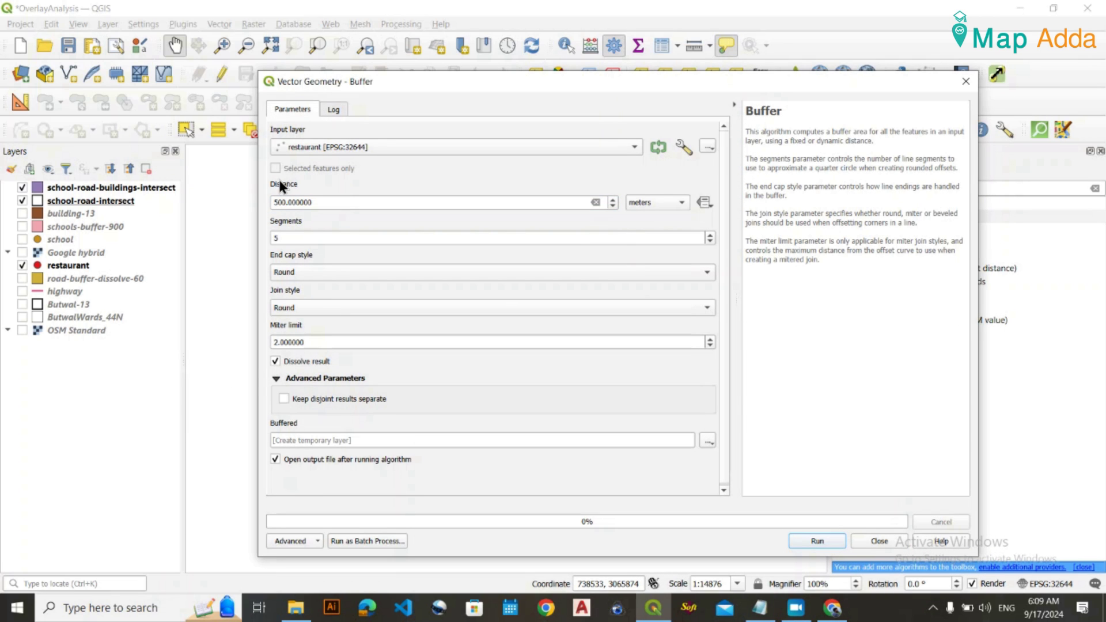
Save the buffer output as restaurant-buffer-500 and run it.
left_click(708, 440)
left_click(743, 468)
type("restaurant-")
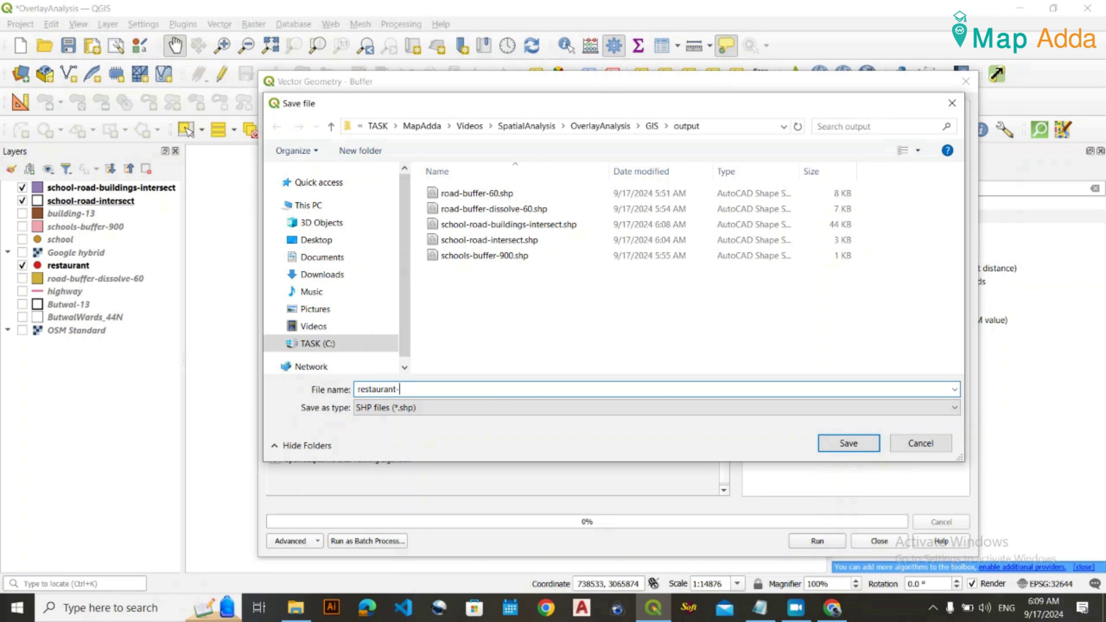
type("buffer-500")
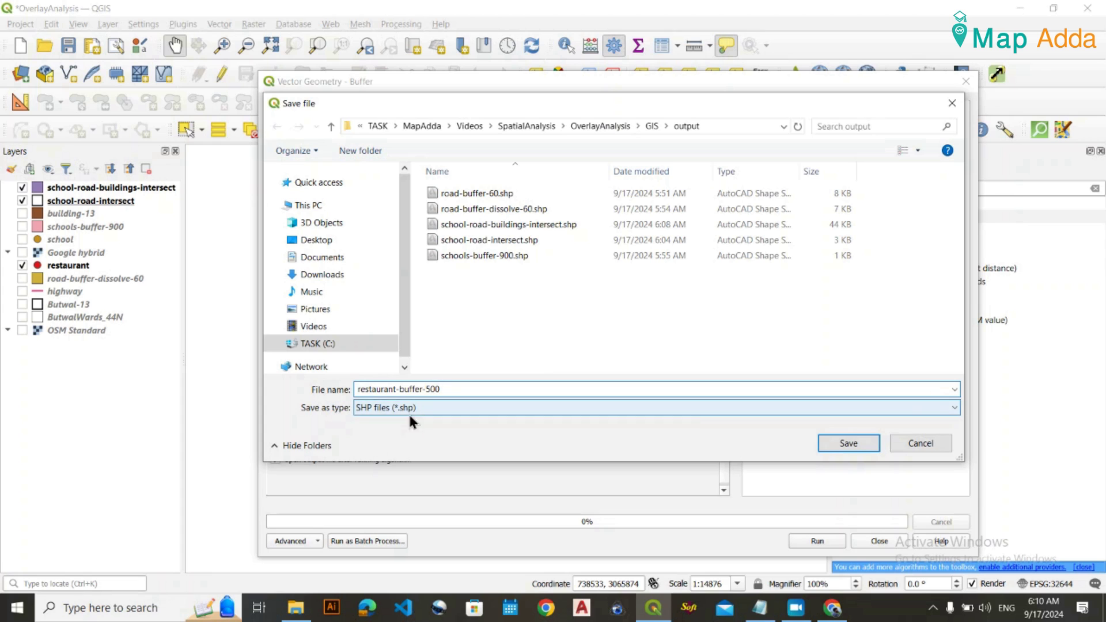
key("Return")
left_click(795, 498)
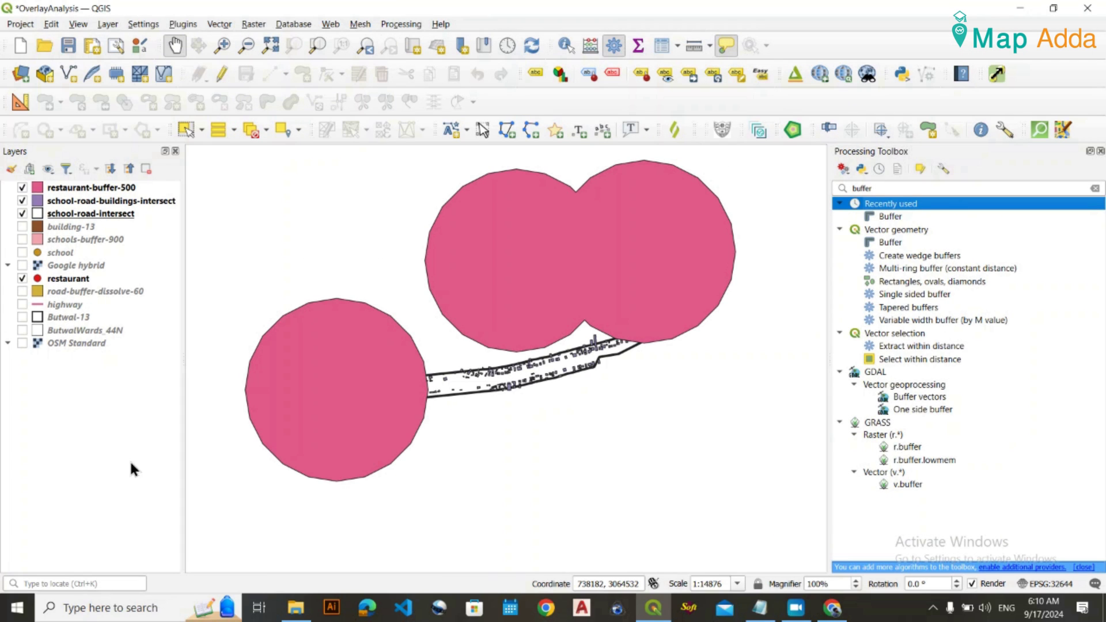
Toggle restaurant-buffer-500 off and on, then hide the school-road-intersect outline.
left_click_drag(279, 393, 282, 391)
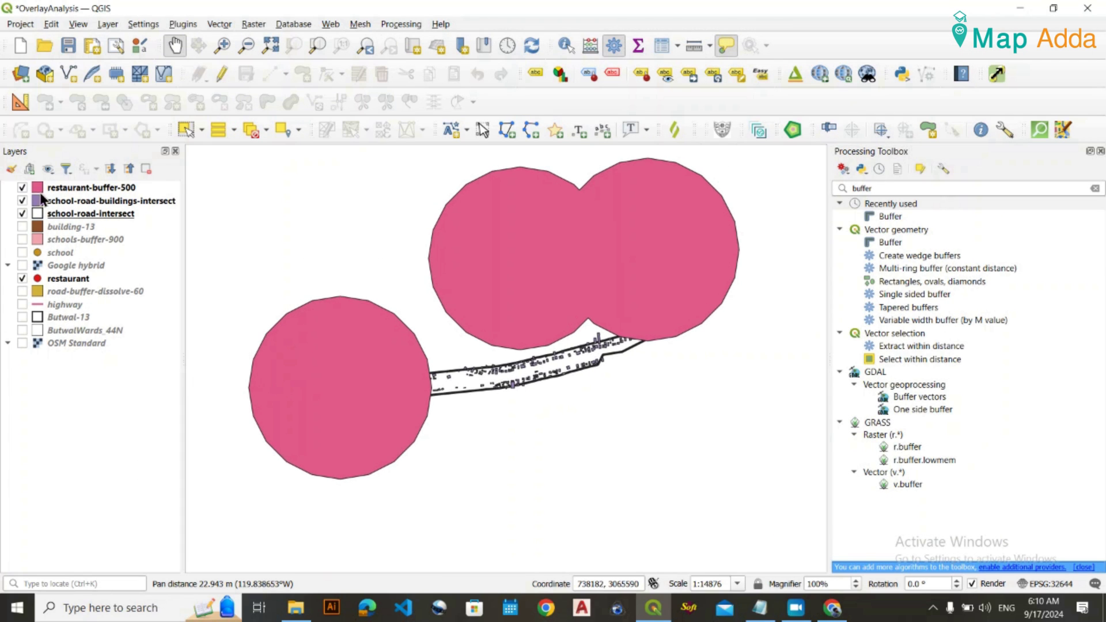
left_click(22, 187)
left_click(22, 189)
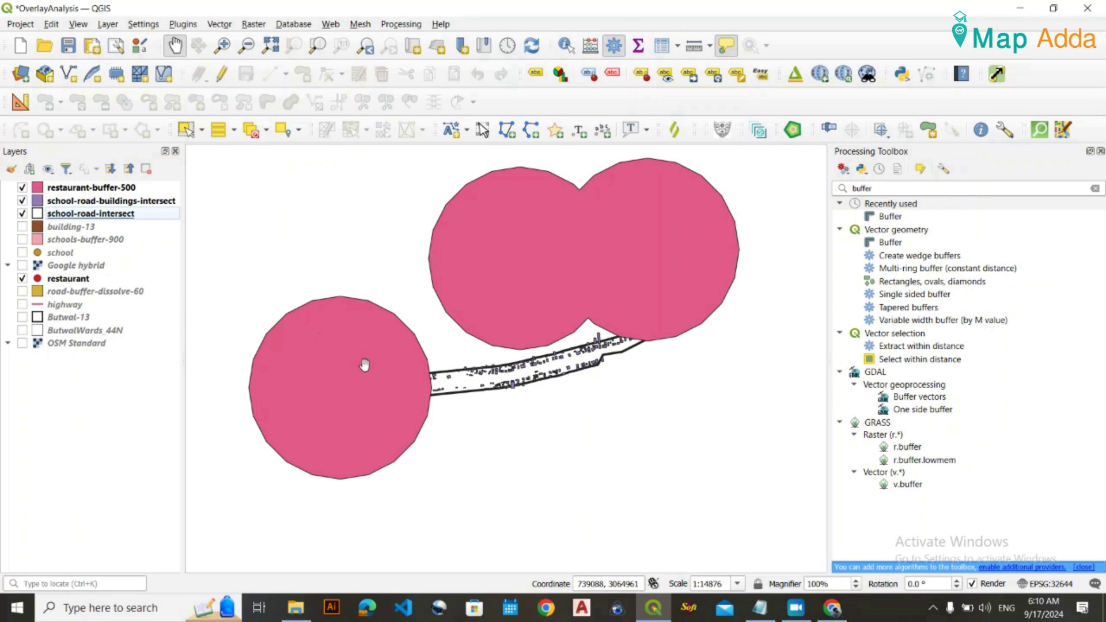
mouse_move(429, 392)
mouse_move(372, 395)
left_click(22, 214)
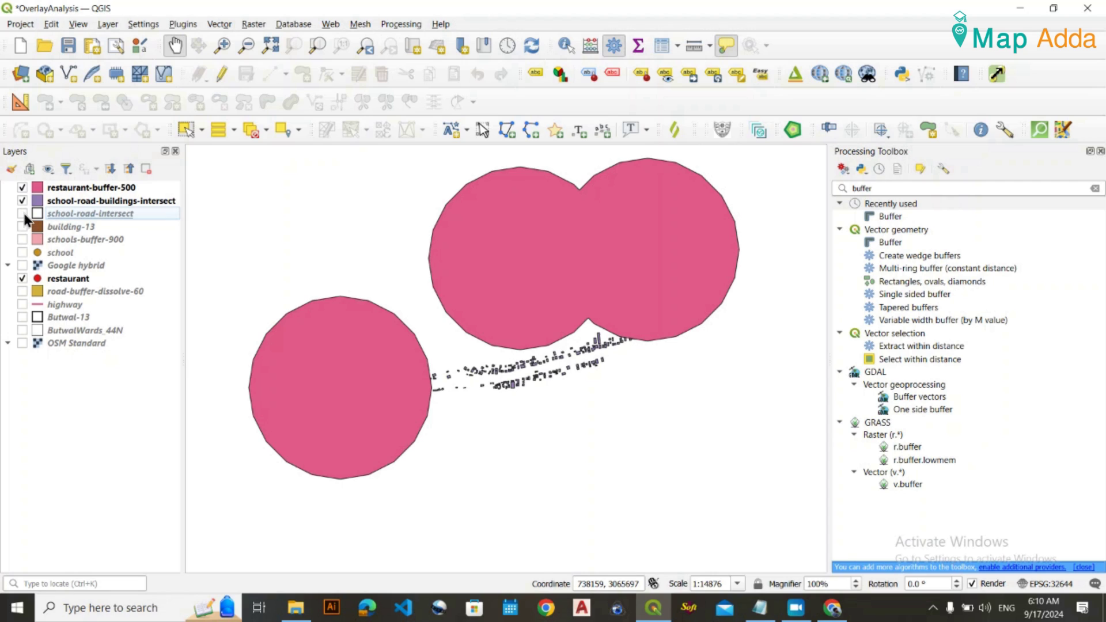
Search the Processing Toolbox for 'extract by location' and pick it under Vector selection.
double_click(949, 187)
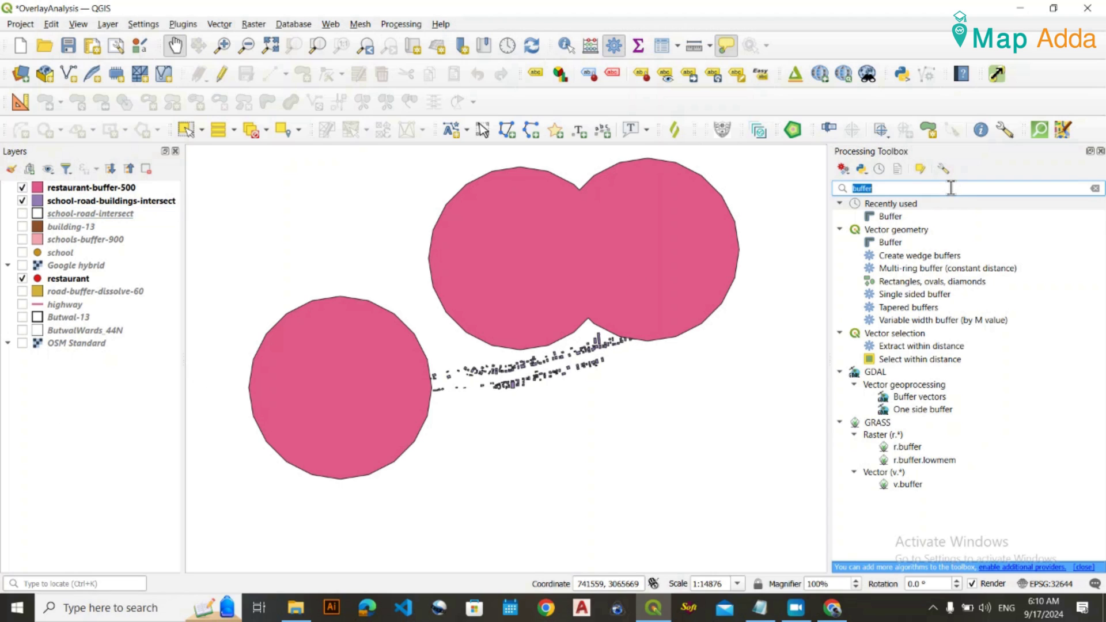
right_click(949, 186)
key("Escape")
type("extrac")
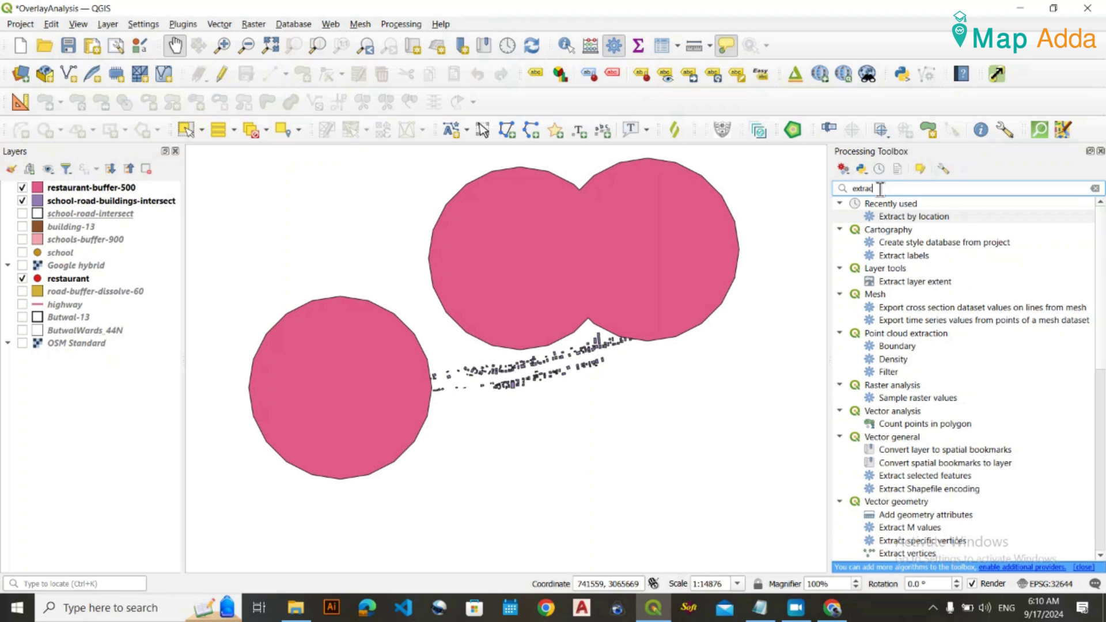
left_click(915, 218)
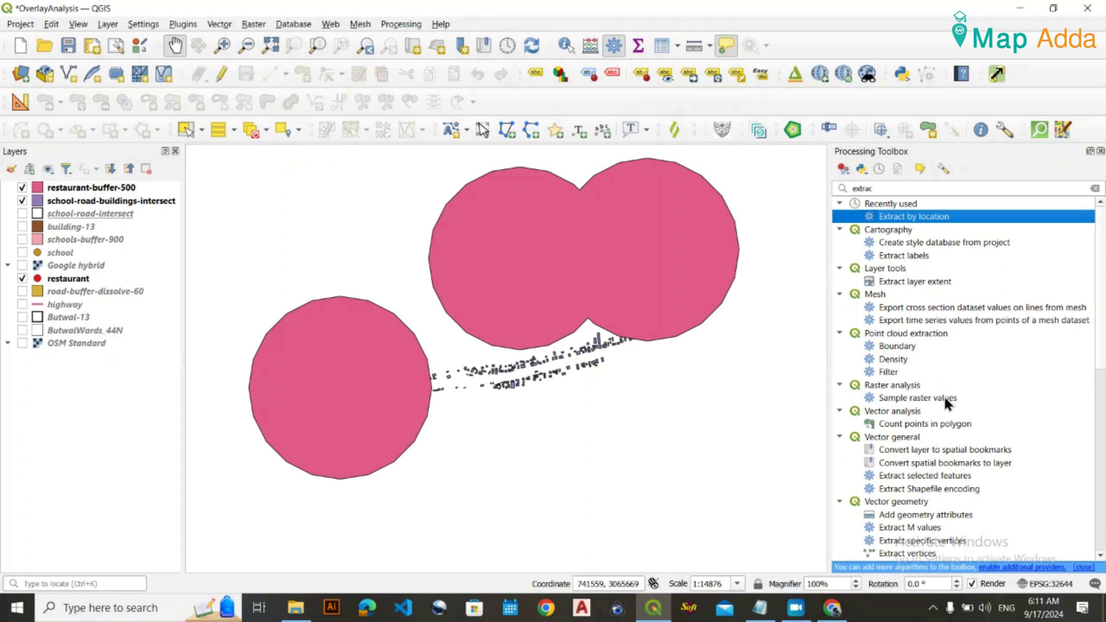
scroll(945, 397, "down", 5)
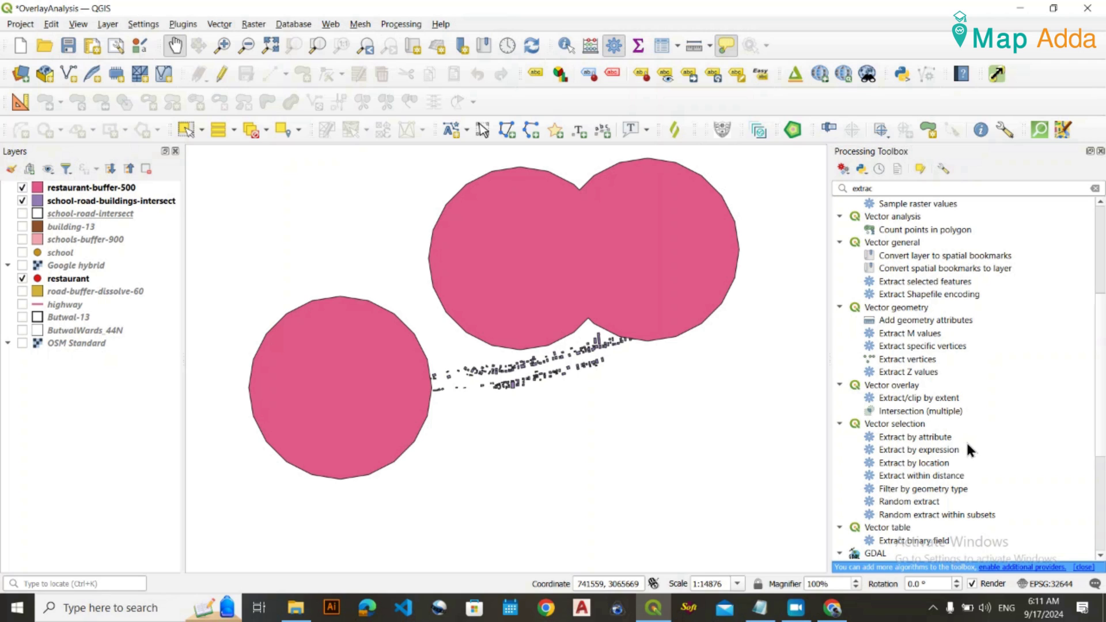
scroll(945, 494, "down", 3)
scroll(952, 482, "up", 3)
scroll(953, 481, "up", 5)
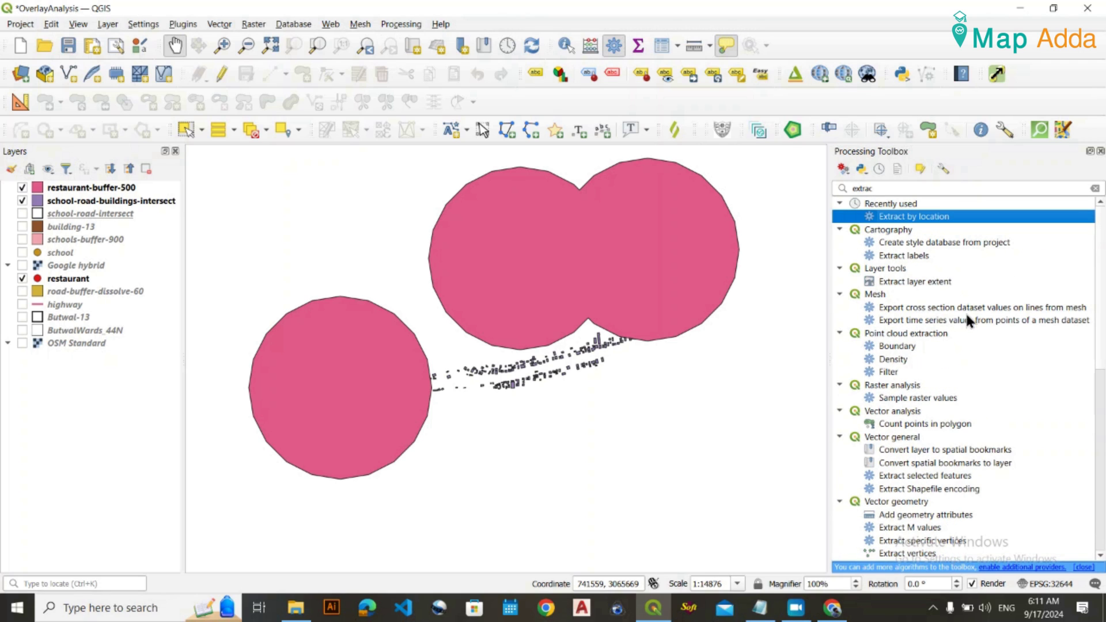
left_click(897, 189)
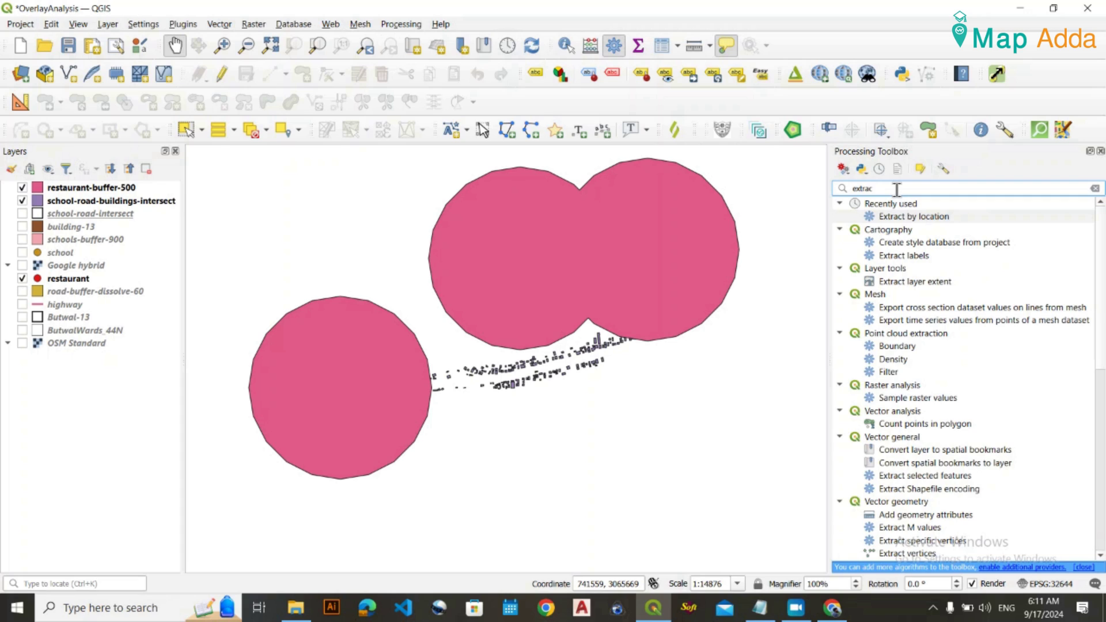
type("t by")
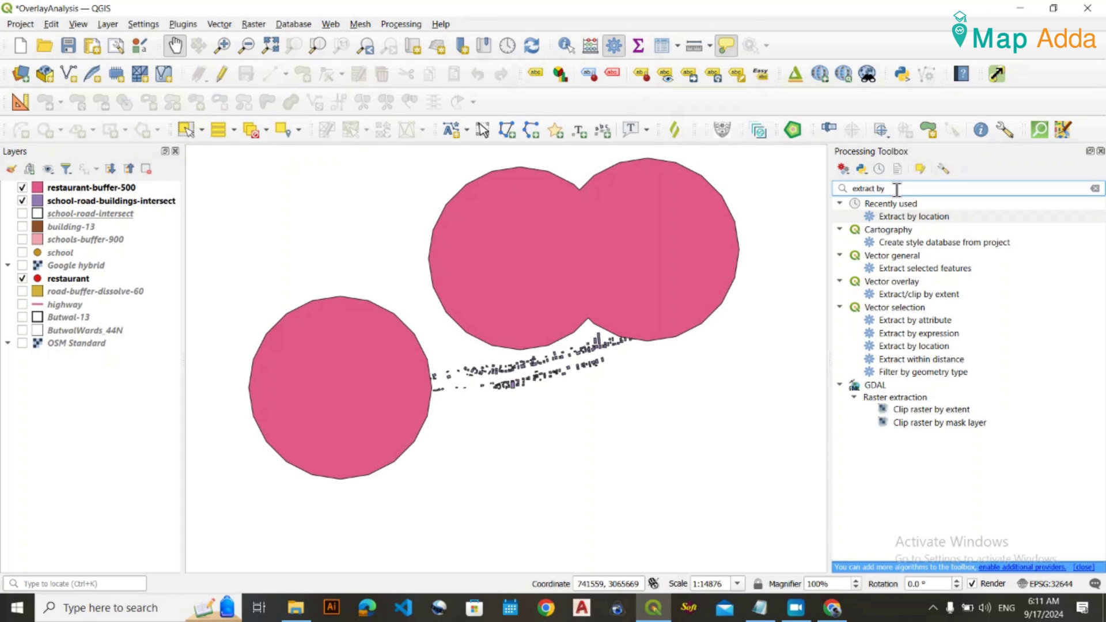
type(" loca")
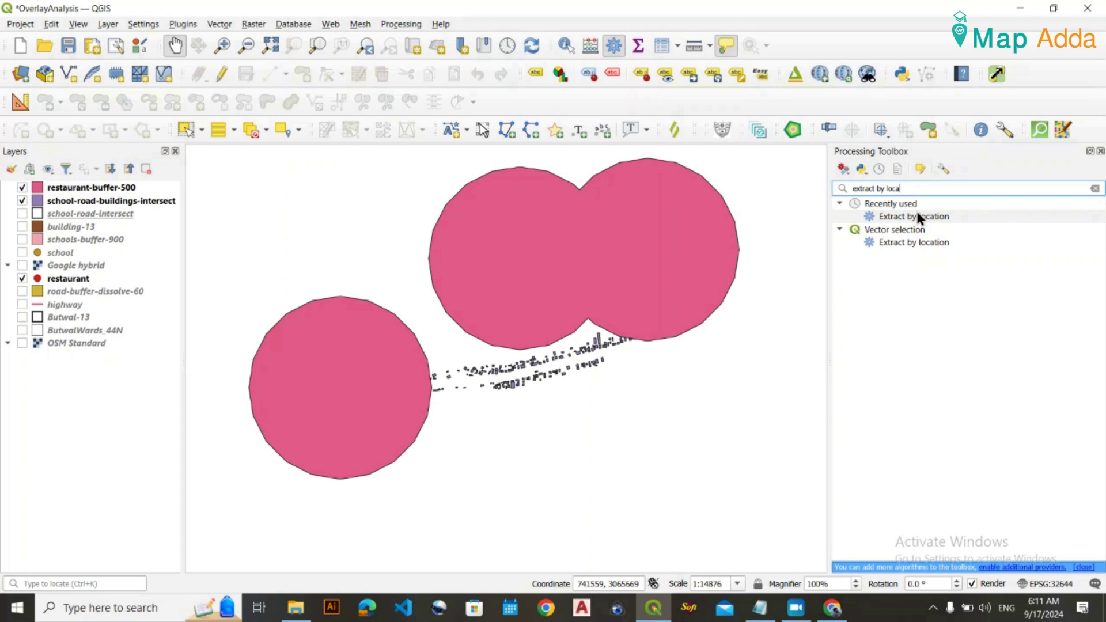
left_click(918, 230)
left_click(930, 243)
Open Extract by location with school-road-buildings-intersect as the input layer.
double_click(930, 243)
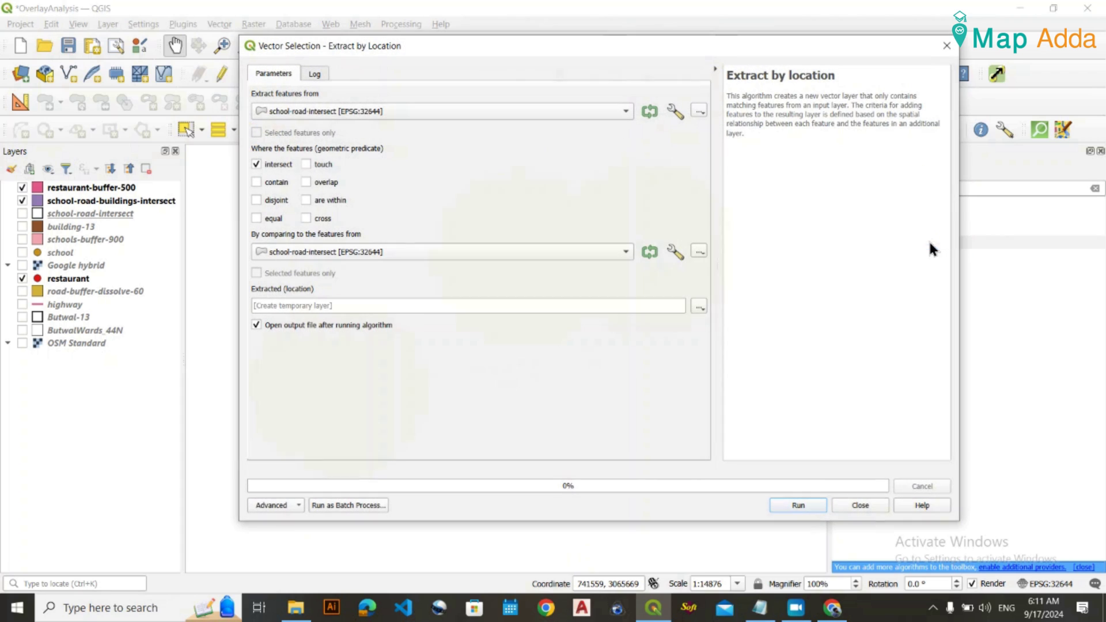
left_click_drag(457, 49, 463, 65)
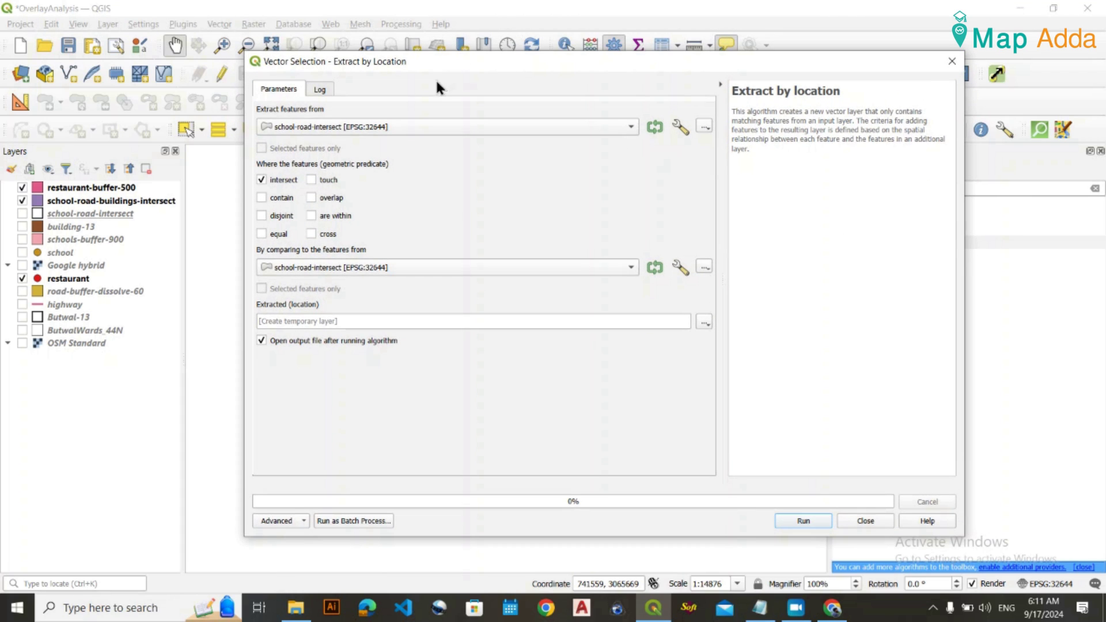
left_click(299, 127)
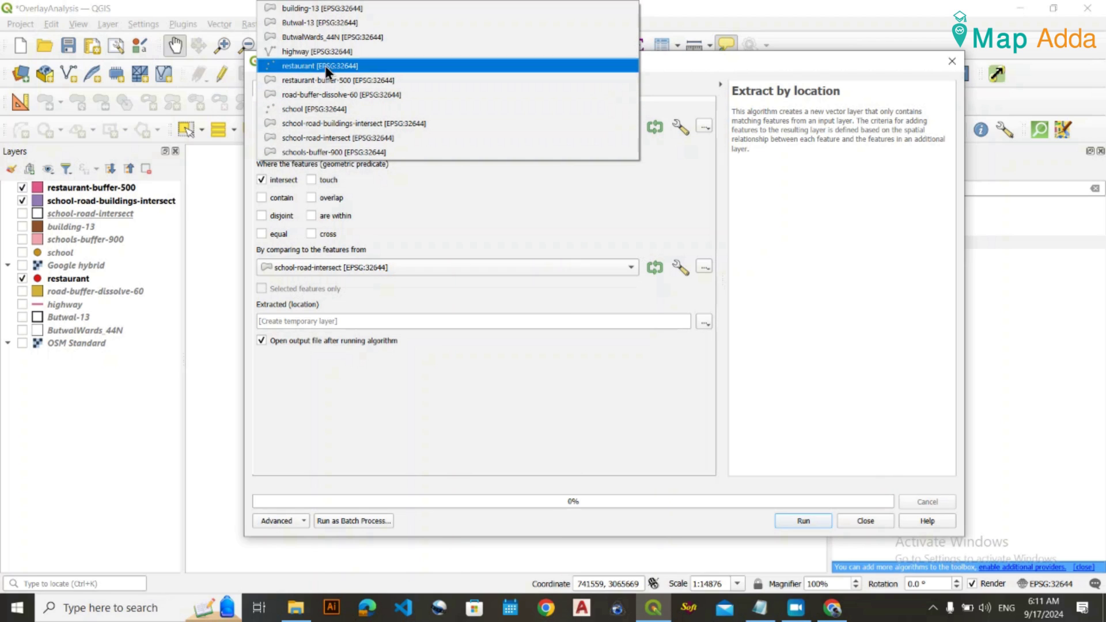
left_click(491, 181)
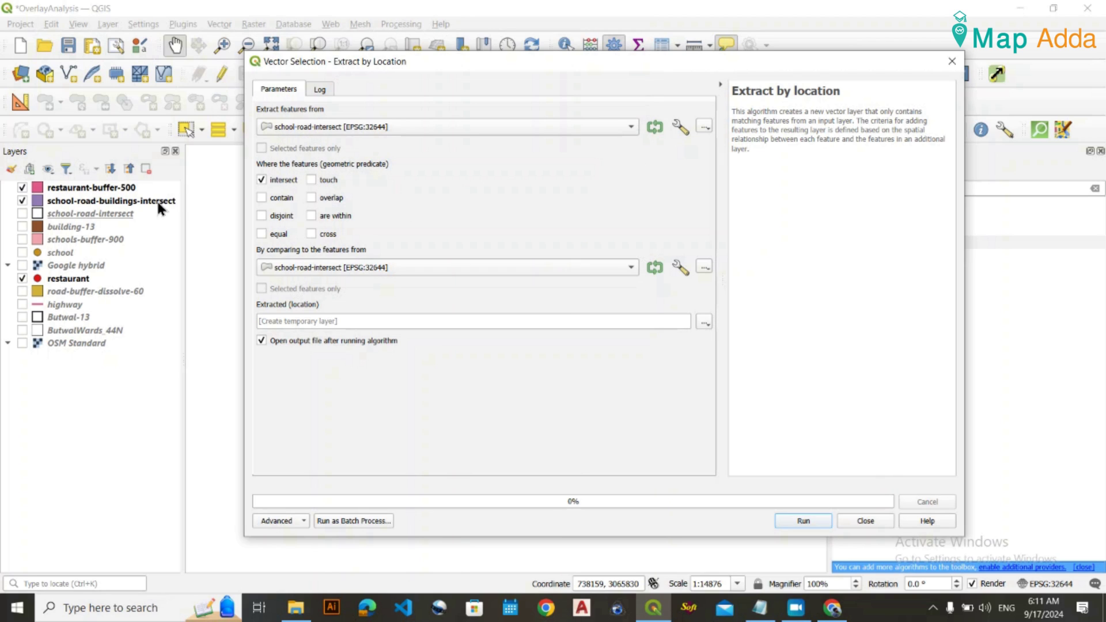
left_click(347, 127)
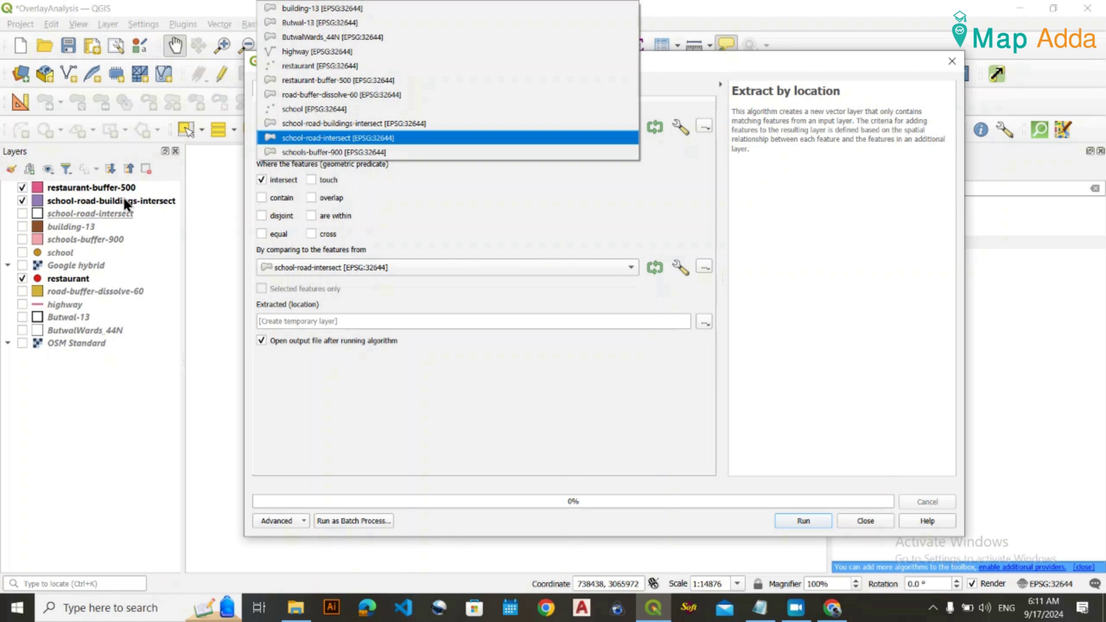
left_click(380, 123)
Set restaurant-buffer-500 as the comparison layer, checking the map alongside.
left_click_drag(683, 69, 697, 538)
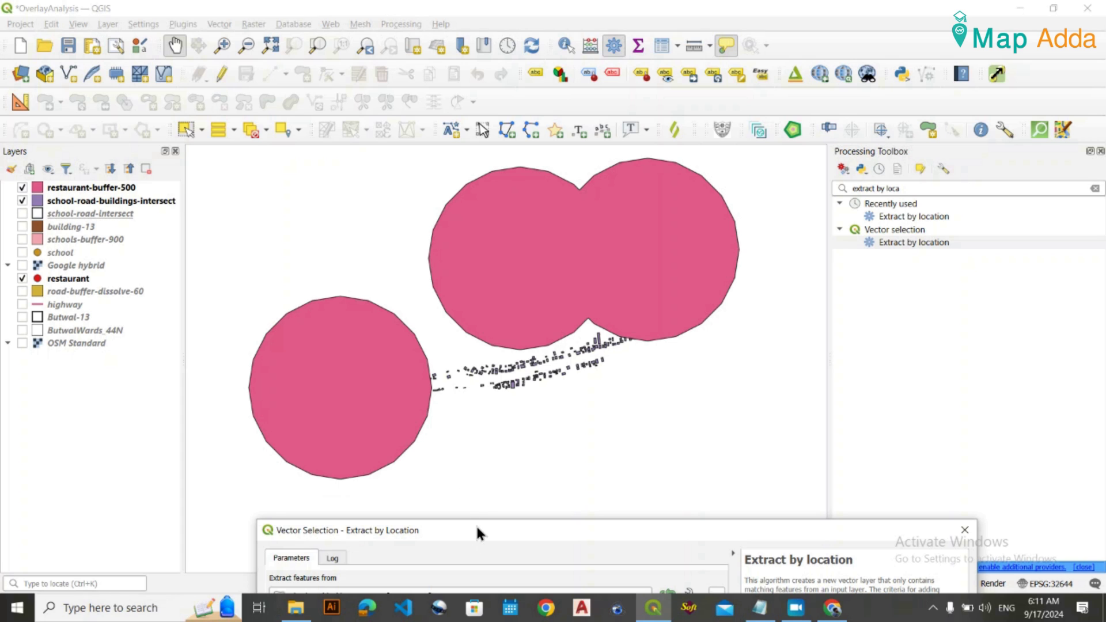
left_click_drag(475, 527, 458, 105)
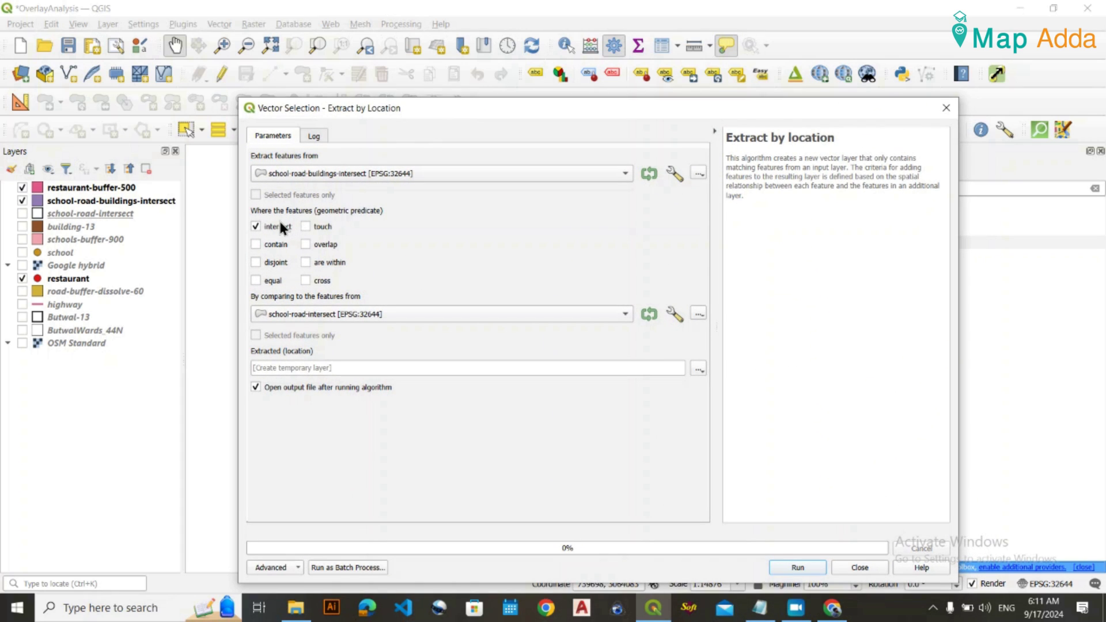
left_click(302, 314)
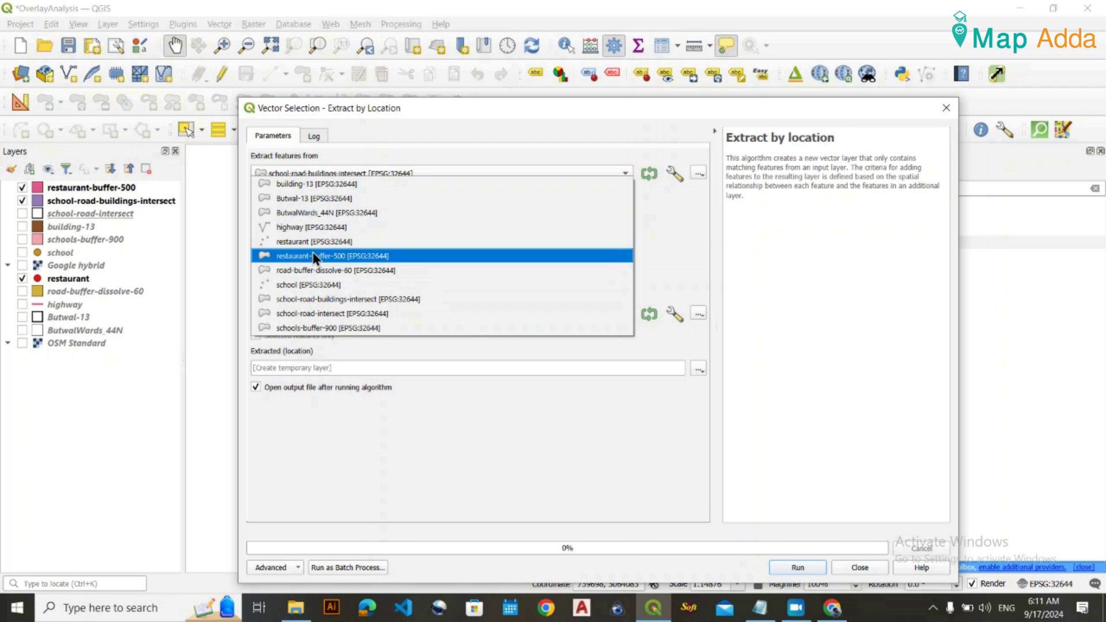
left_click(315, 256)
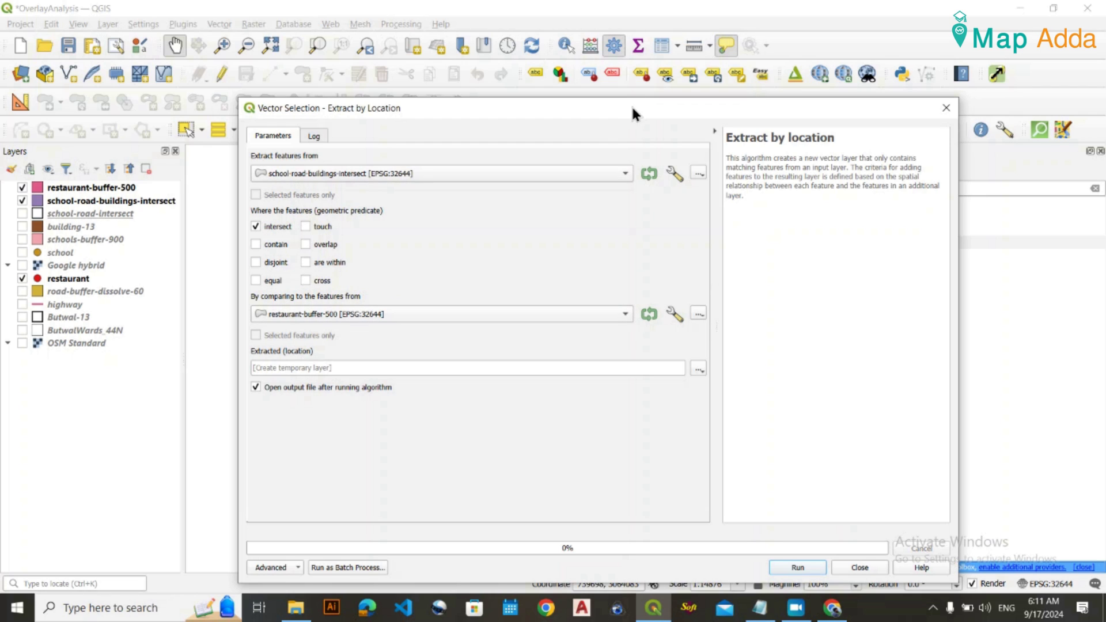
left_click_drag(632, 111, 599, 547)
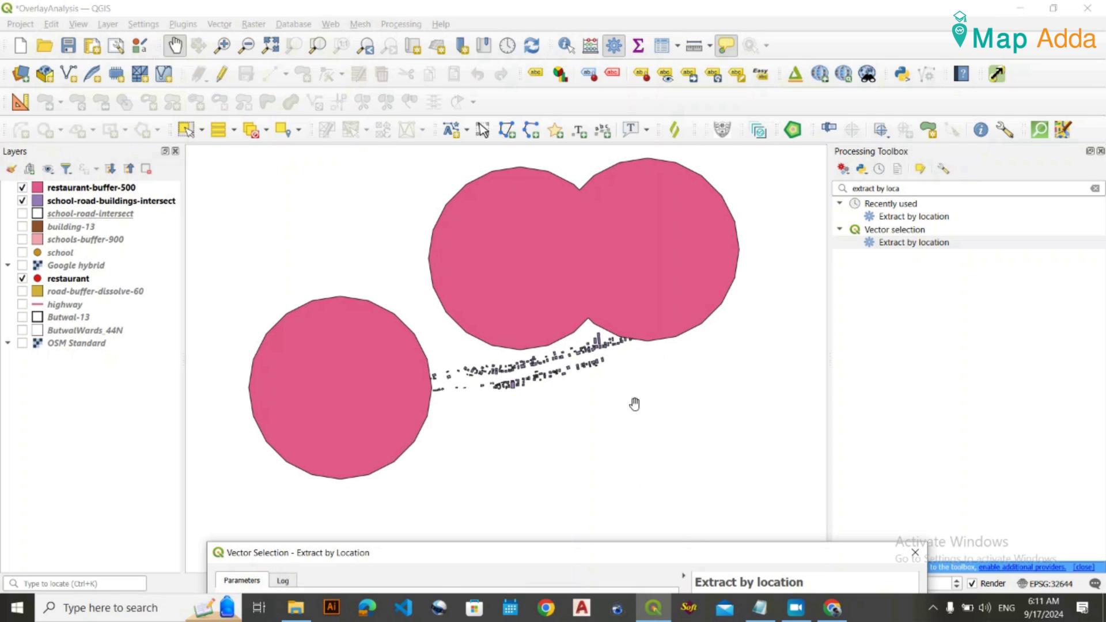
left_click_drag(603, 549, 659, 166)
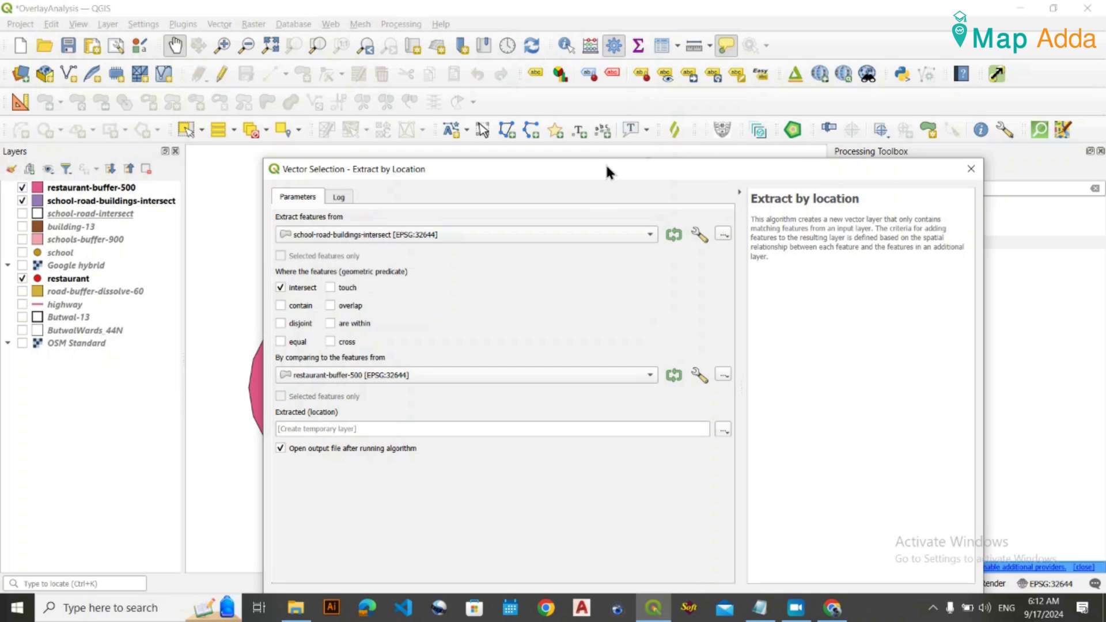
left_click_drag(607, 171, 600, 101)
Save the output as buildings-criteria.shp, run the extraction, and close the dialog.
left_click(716, 358)
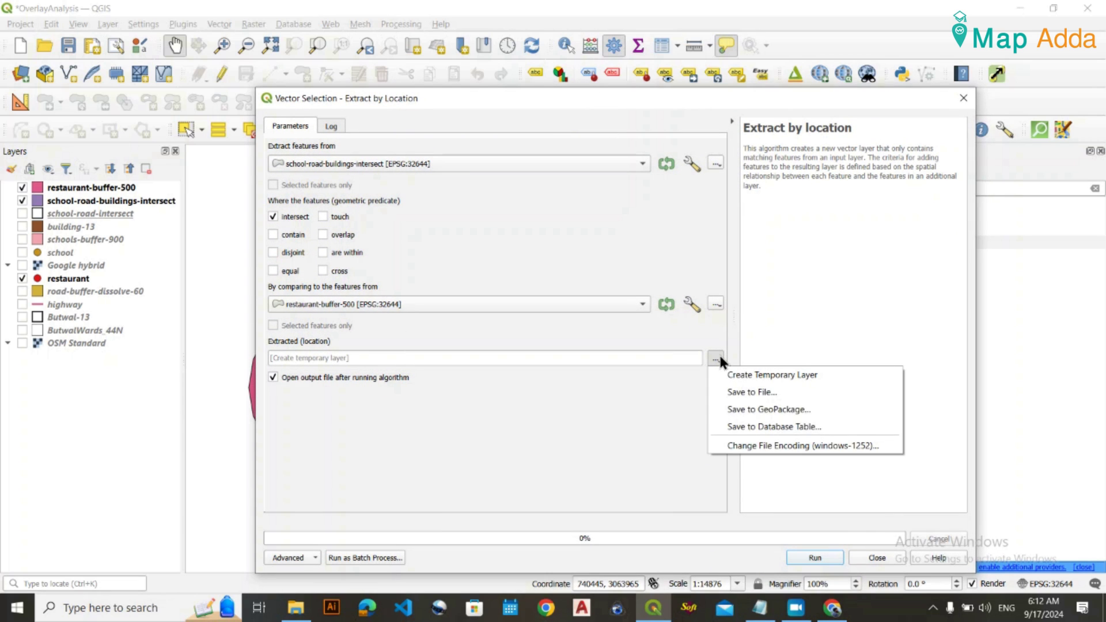
left_click(749, 392)
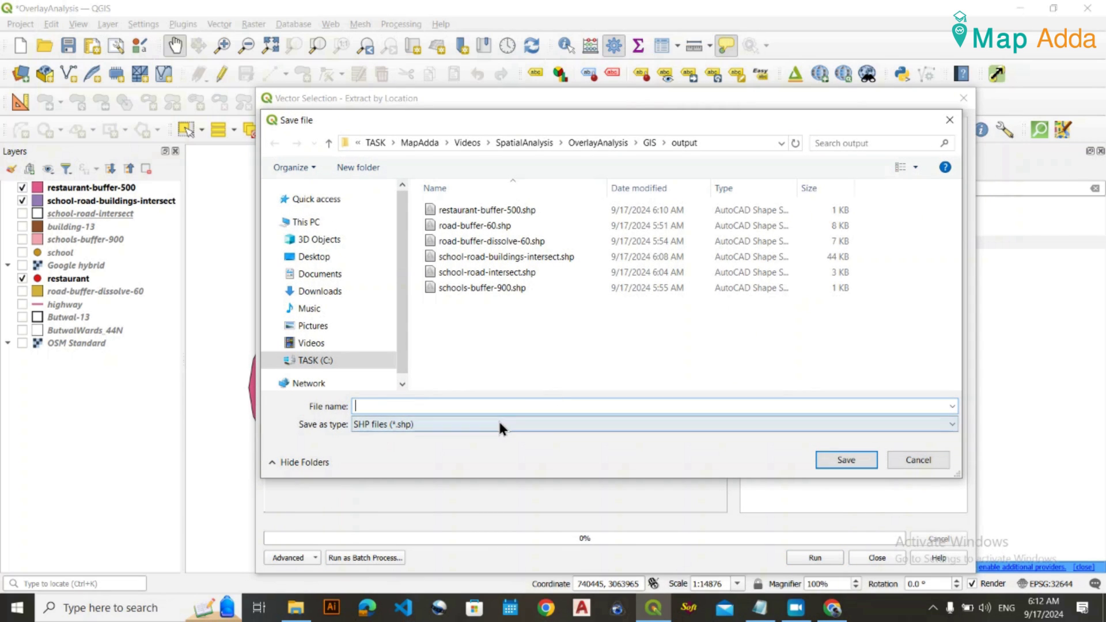
type("buildings-criteria")
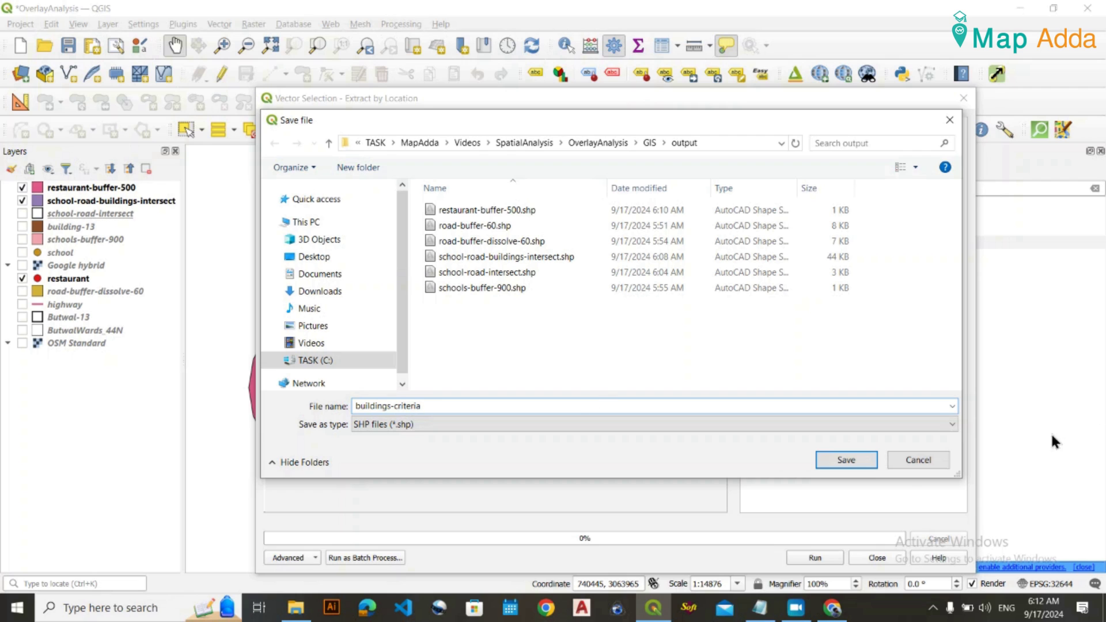
left_click(864, 460)
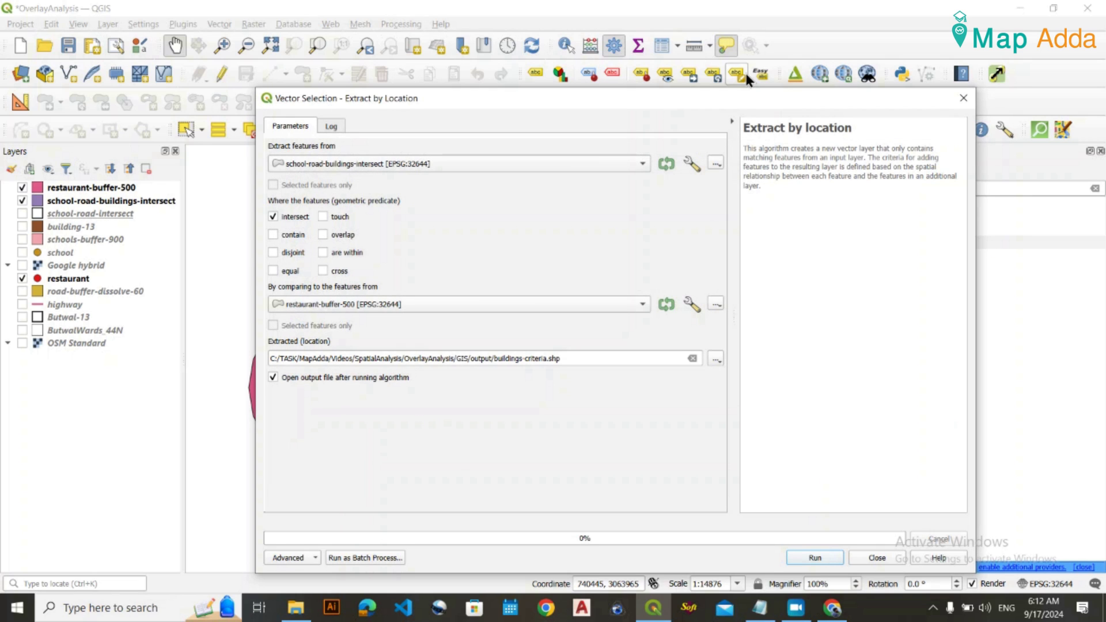
left_click_drag(661, 104, 634, 61)
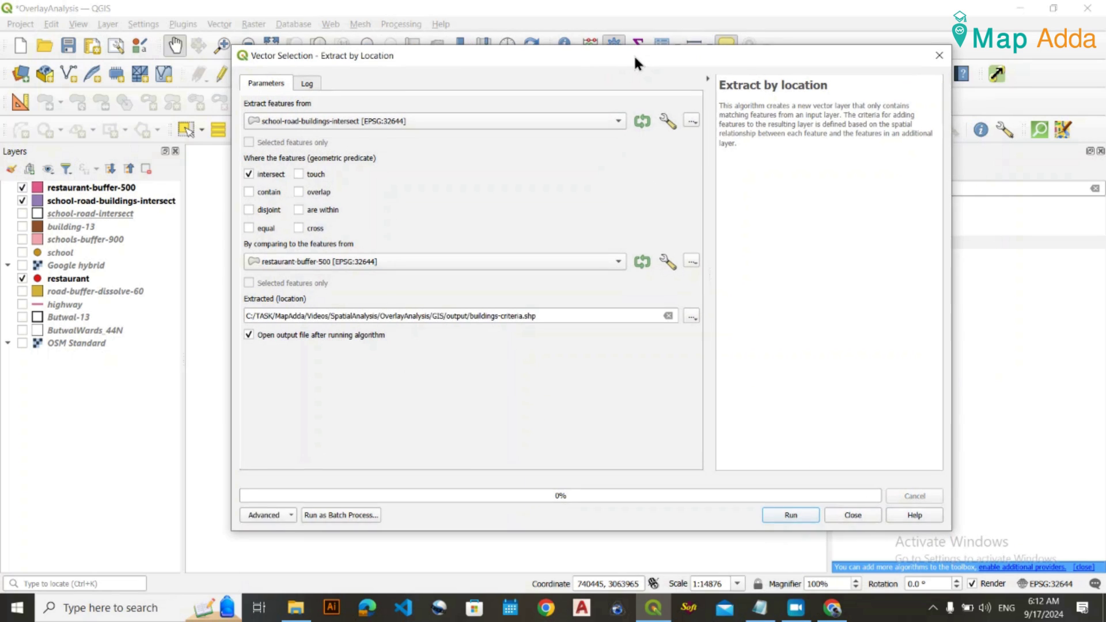
left_click(790, 514)
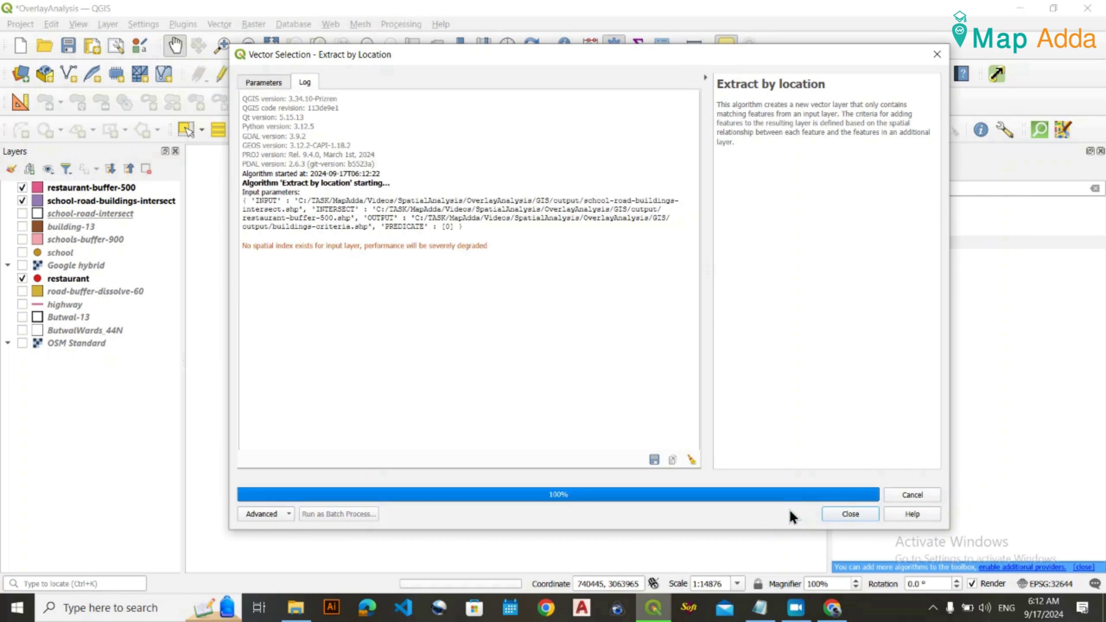
left_click(937, 55)
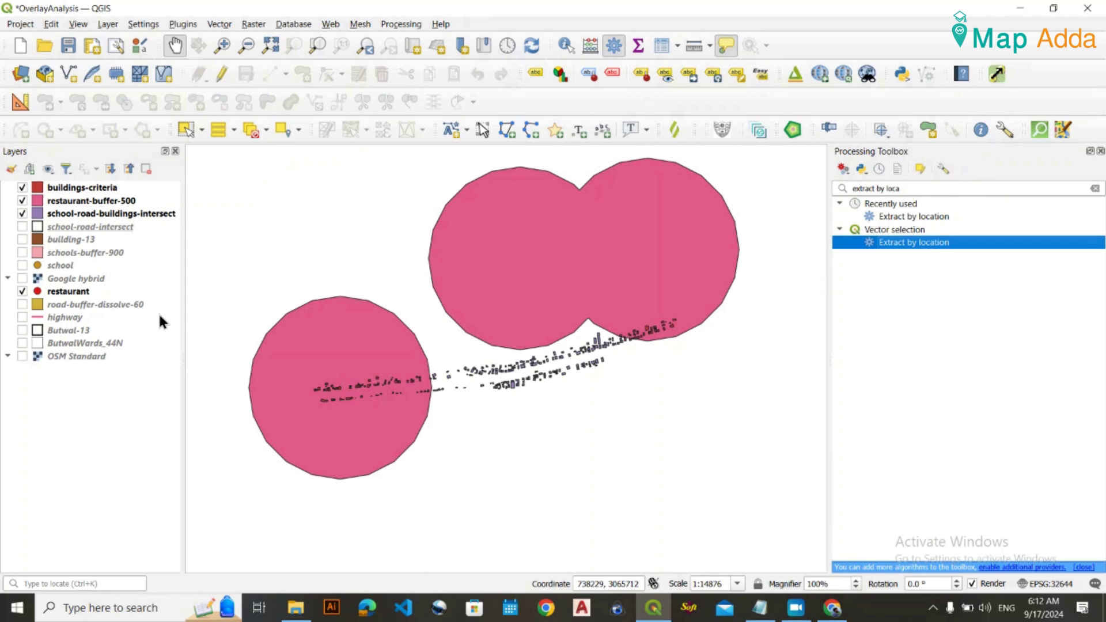
Compare layers, then hide the buffers, intermediate buildings and restaurants, leaving buildings-criteria visible.
left_click(22, 213)
left_click(22, 201)
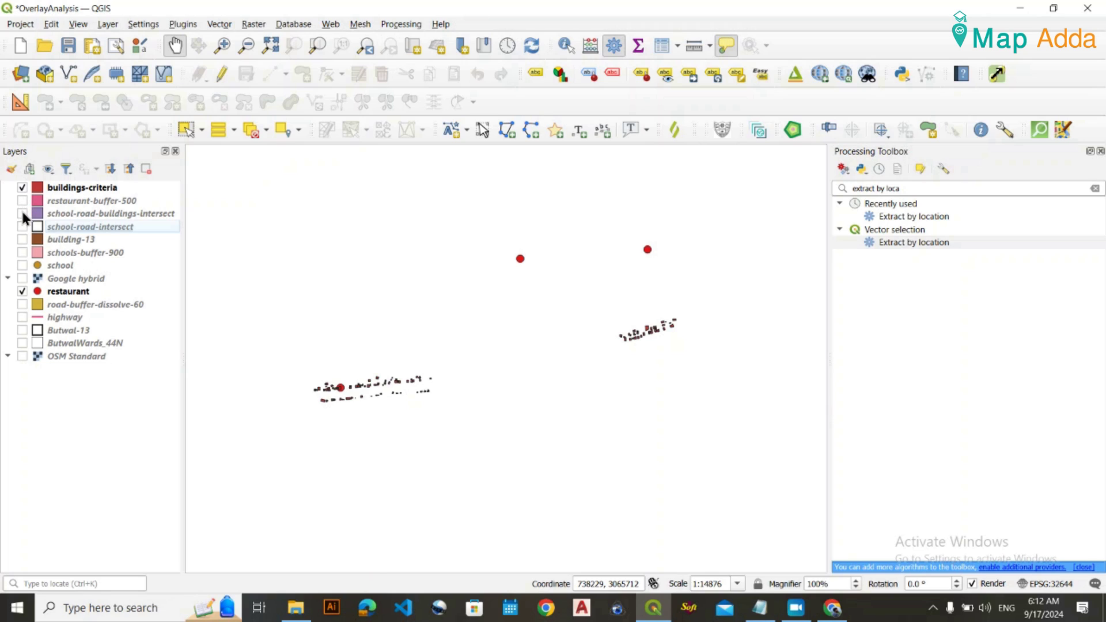
left_click(25, 213)
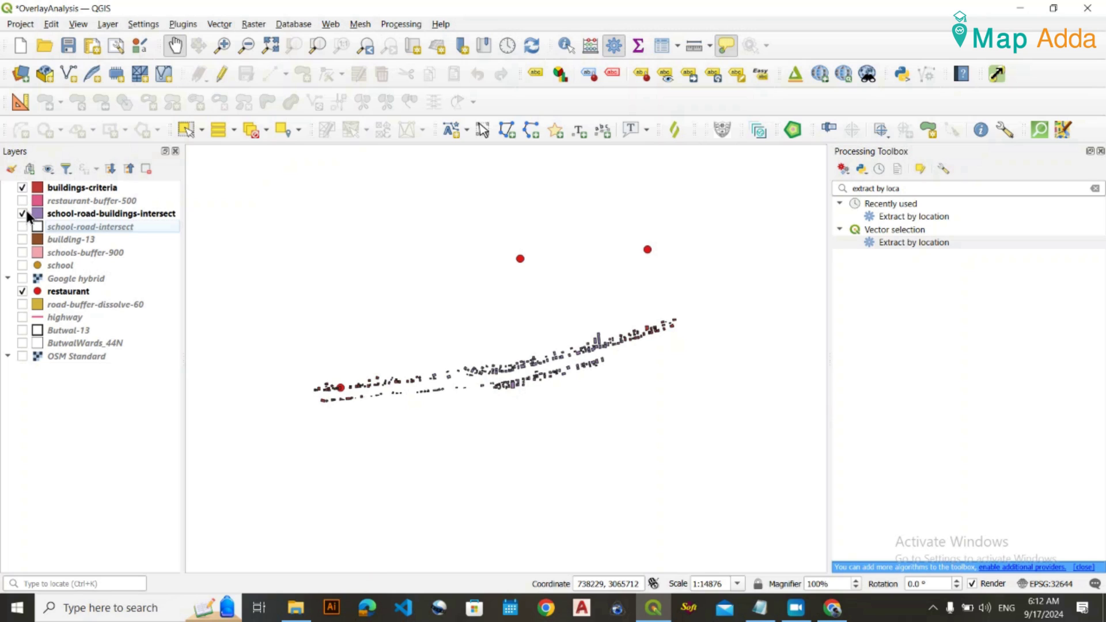
left_click(23, 187)
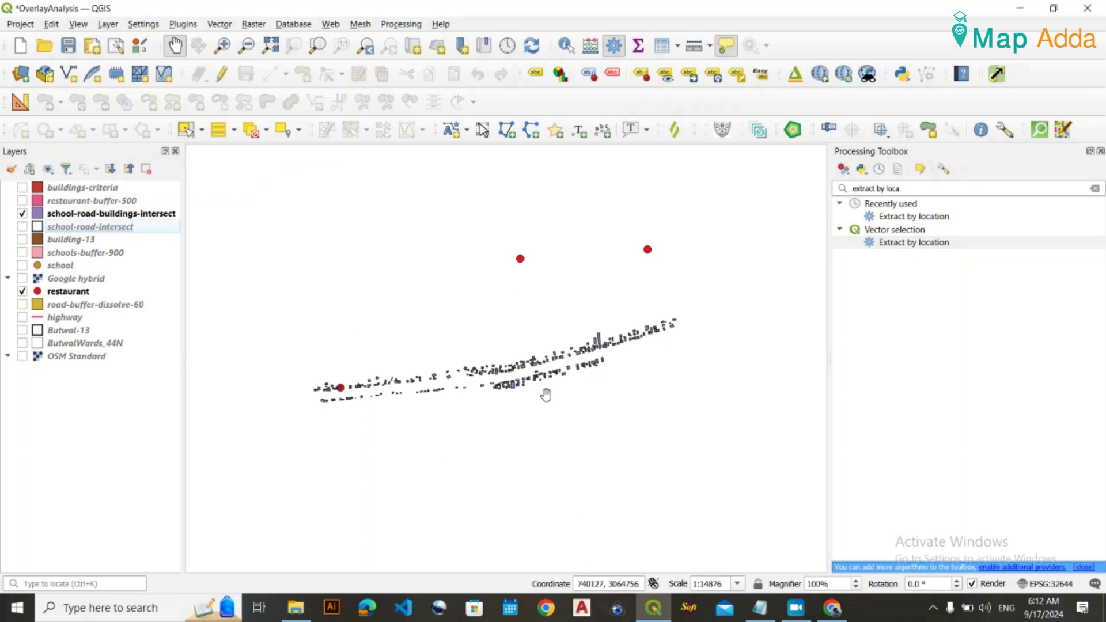
left_click(22, 214)
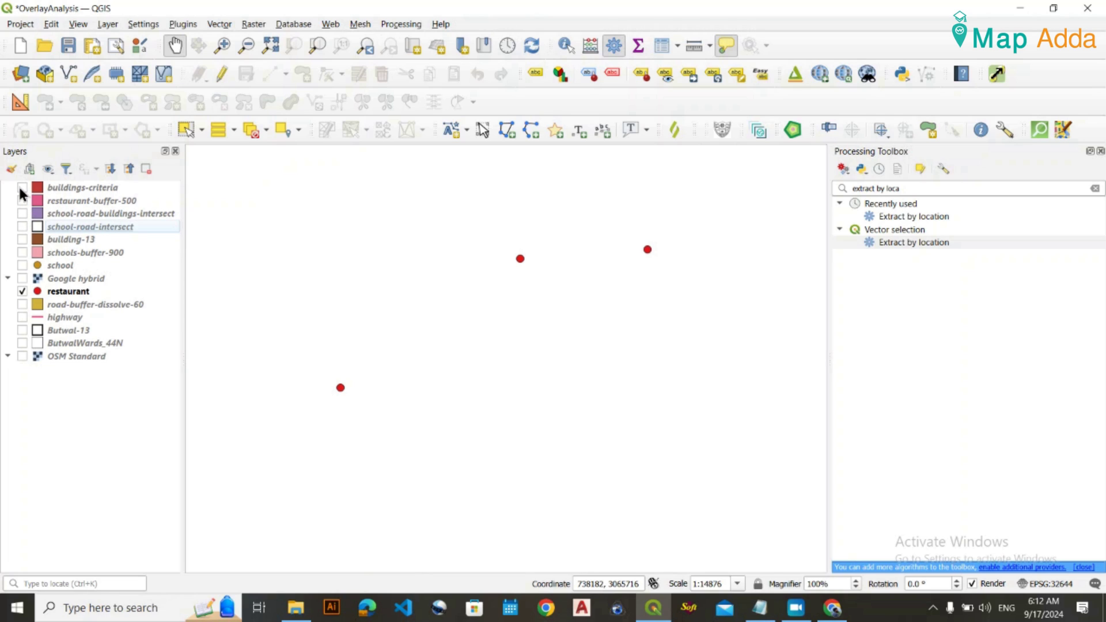
left_click(22, 188)
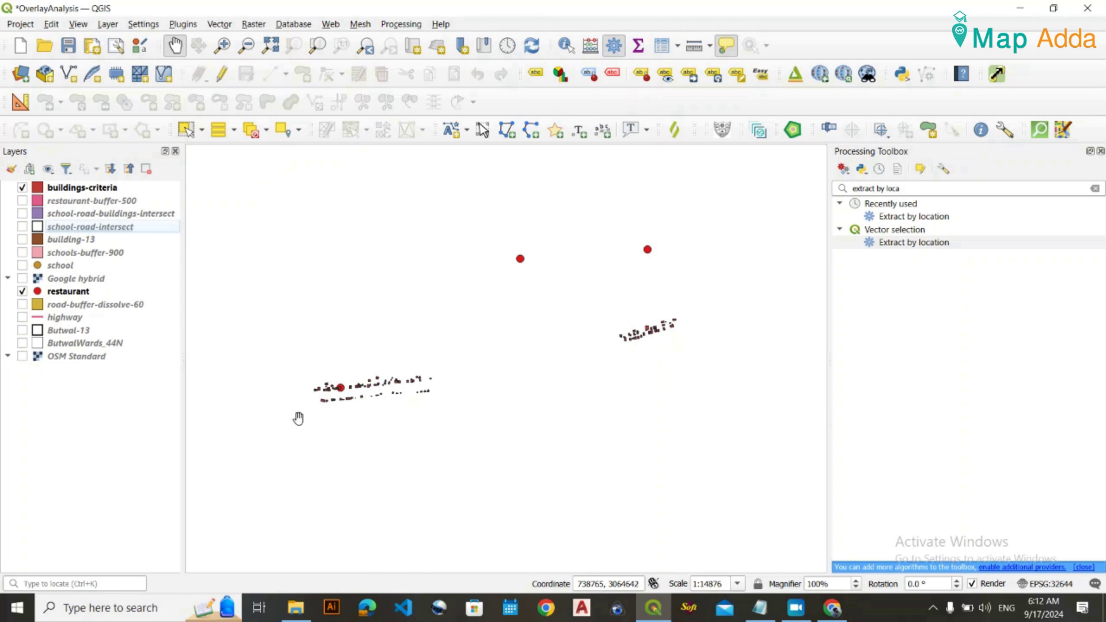
left_click_drag(471, 436, 491, 438)
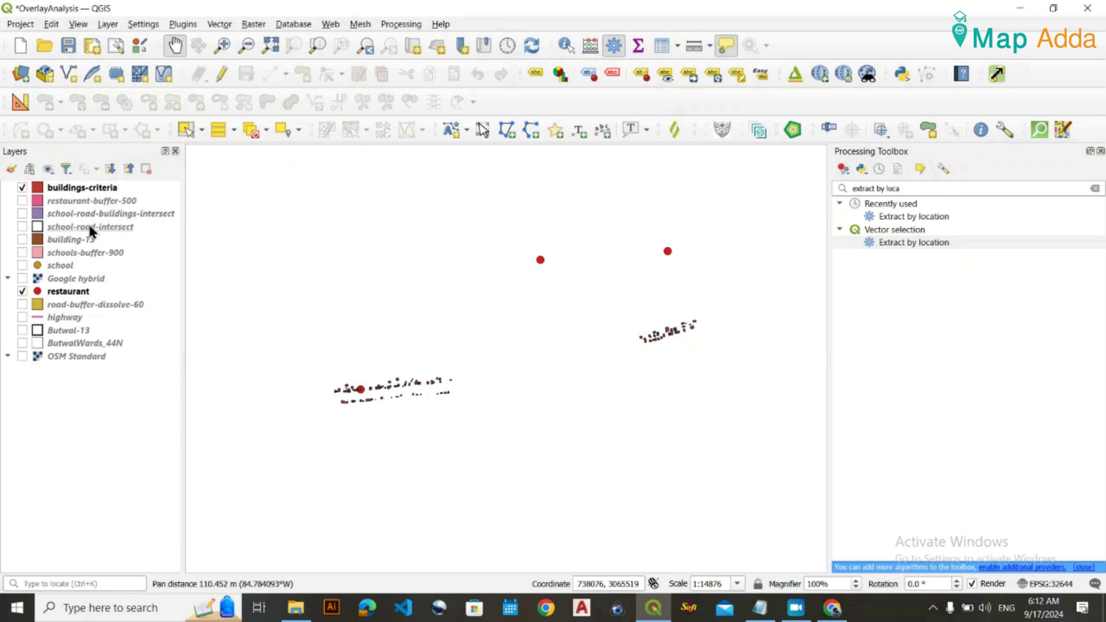
left_click(22, 292)
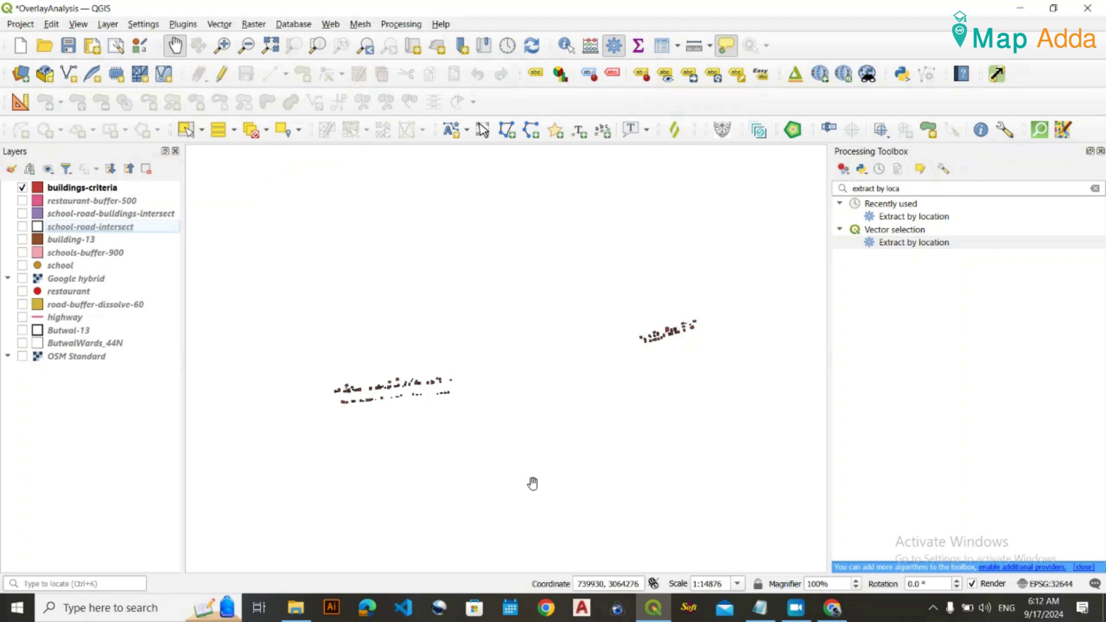
Turn on the OSM Standard basemap beneath the buildings.
left_click(21, 356)
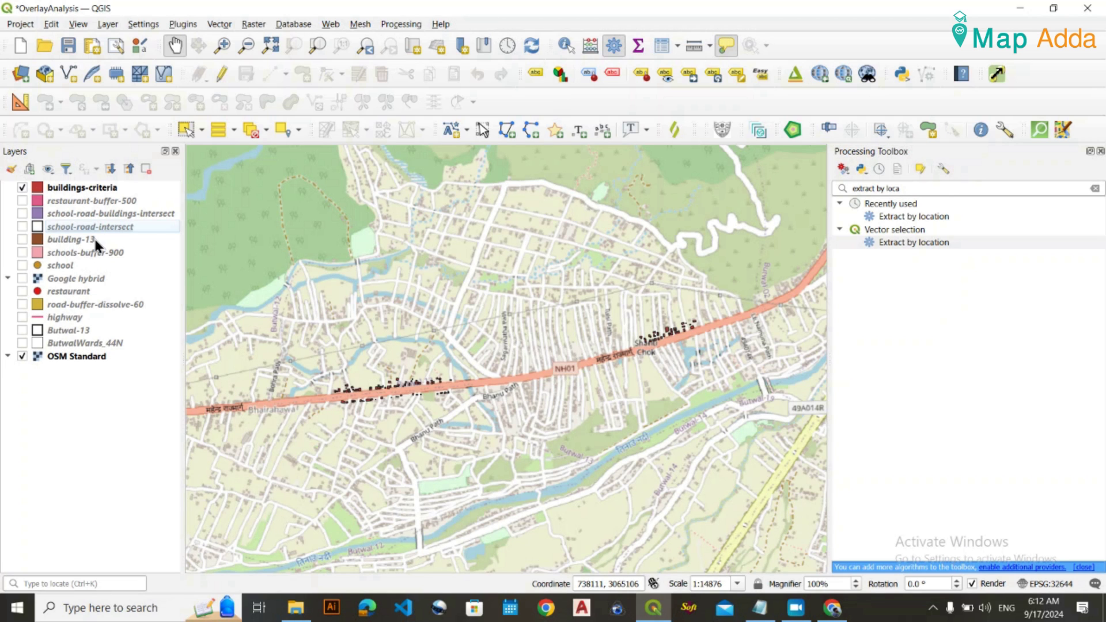
scroll(383, 410, "up", 2)
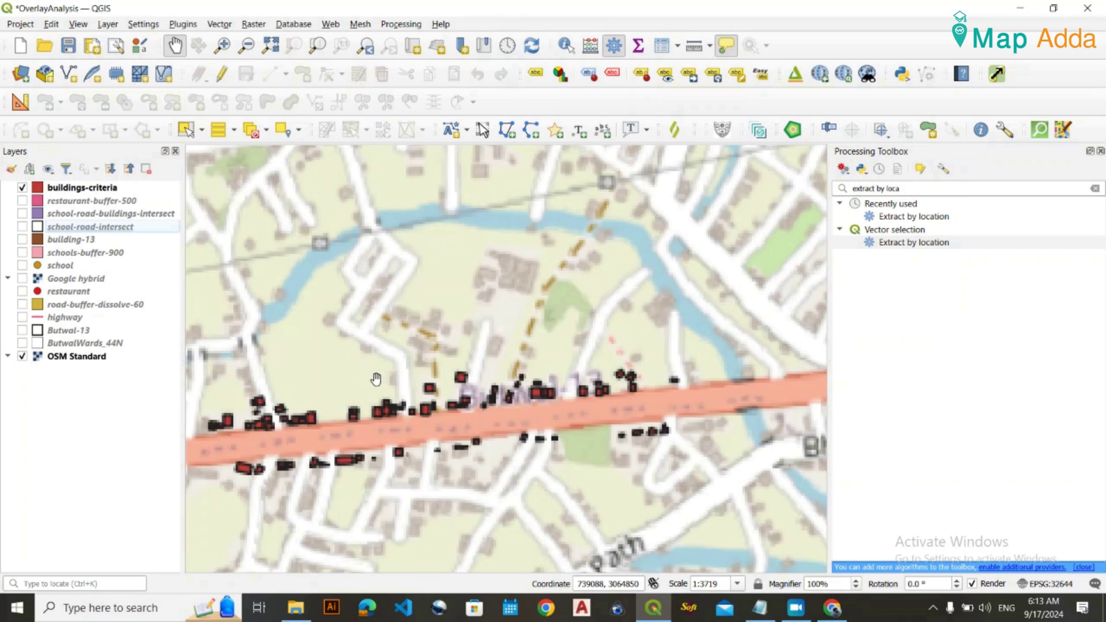
scroll(311, 407, "down", 1)
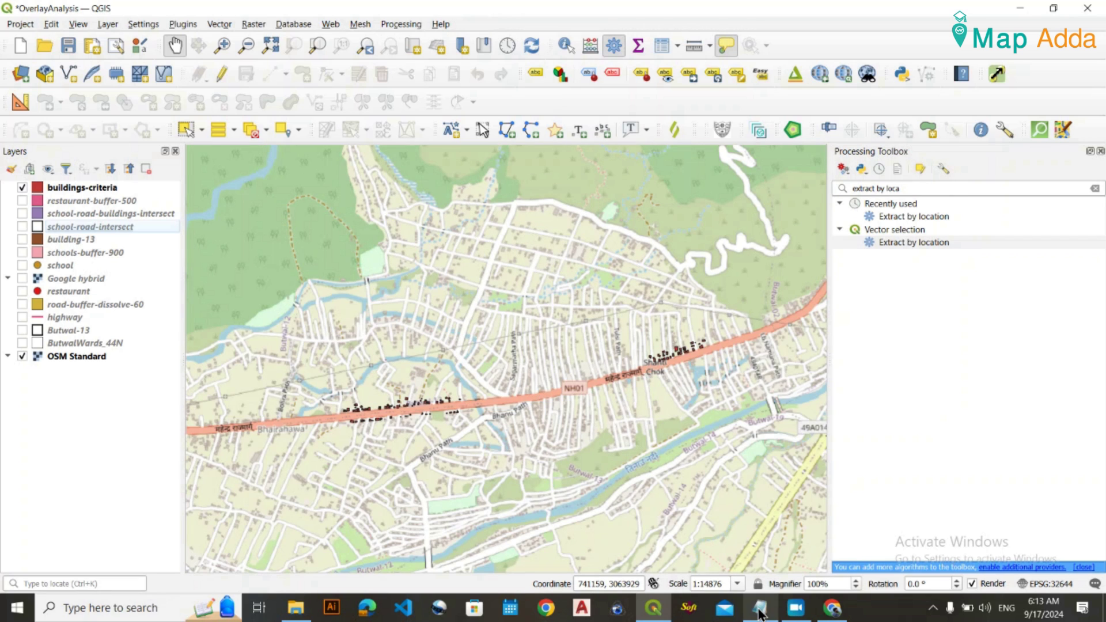
Check the 100 m² size criterion in Notepad, then select the buildings-criteria layer.
left_click(760, 607)
key("Return")
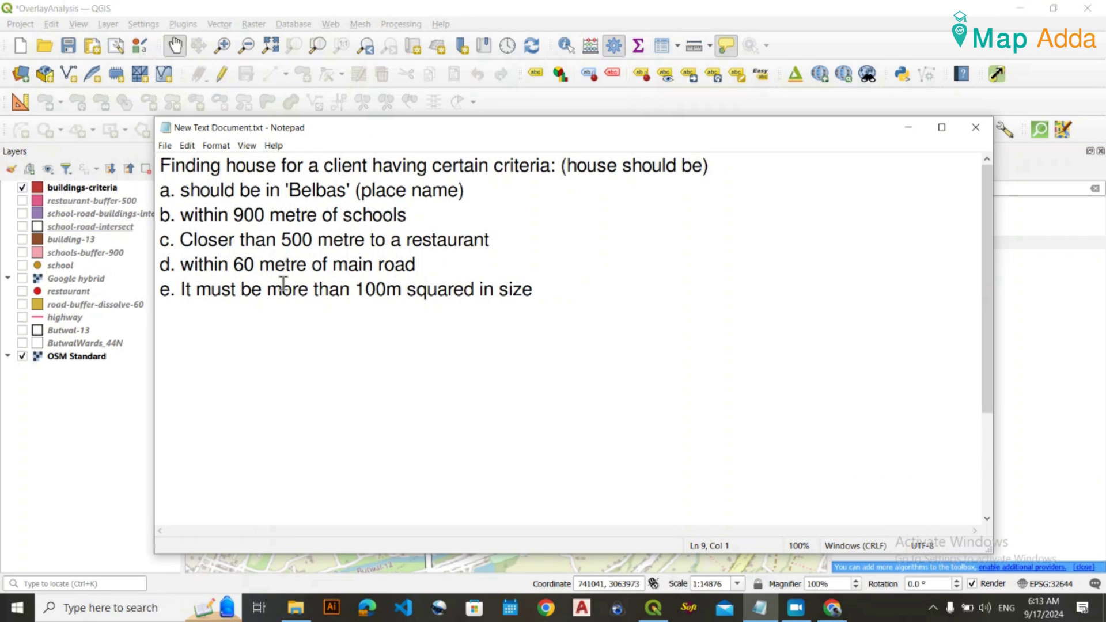
left_click_drag(181, 289, 548, 293)
left_click(548, 292)
left_click(921, 126)
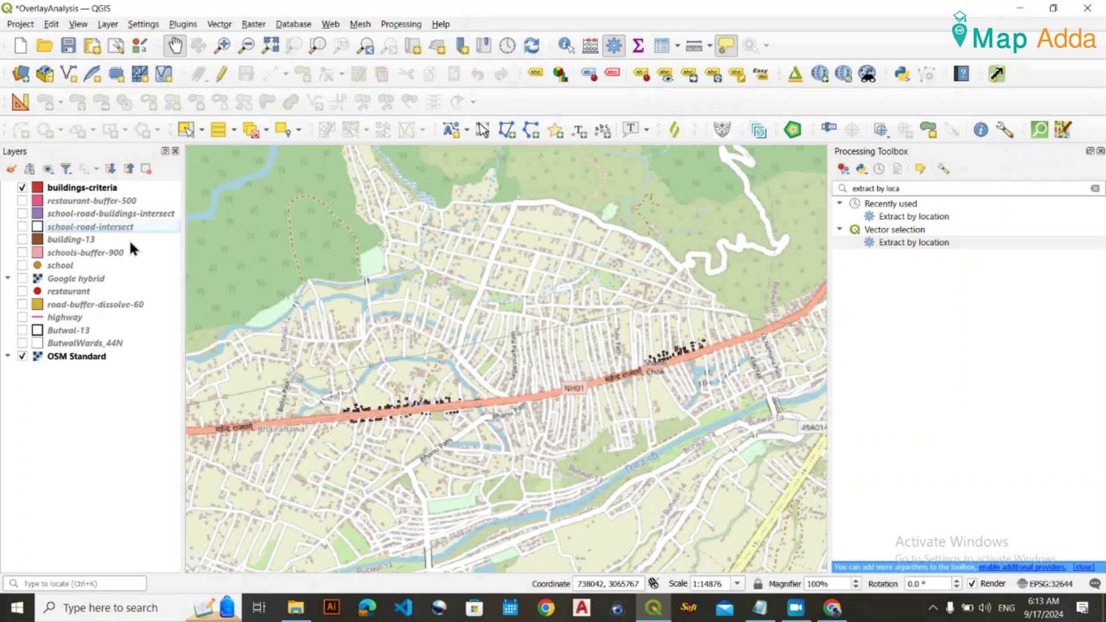
left_click(128, 192)
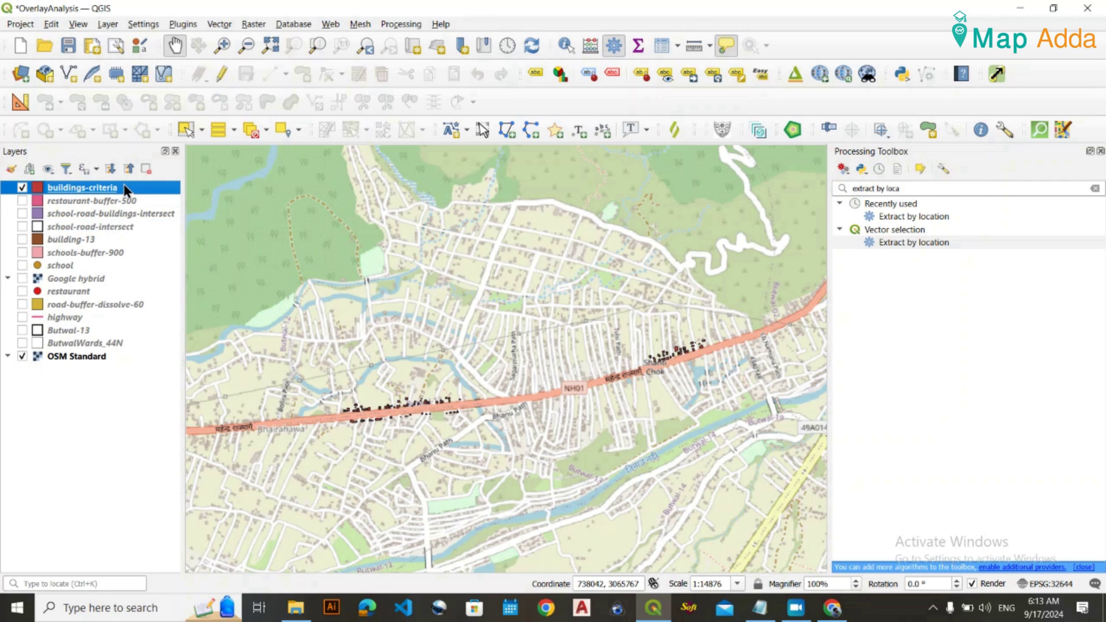
right_click(123, 188)
Add a decimal areasqm field calculated with $area to buildings-criteria.
left_click(242, 367)
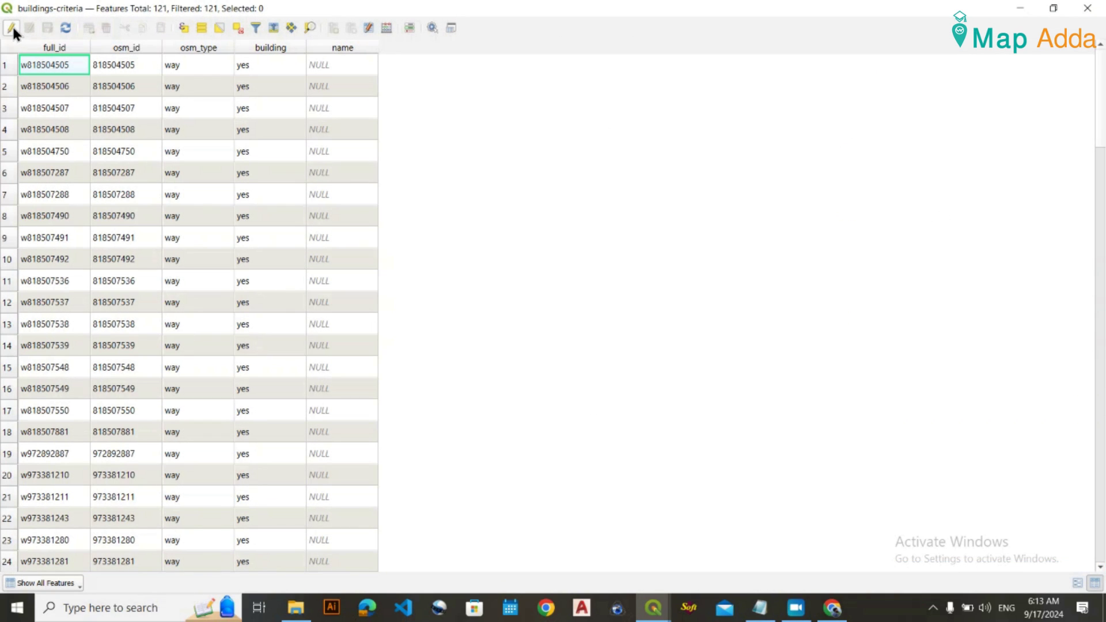
left_click(12, 27)
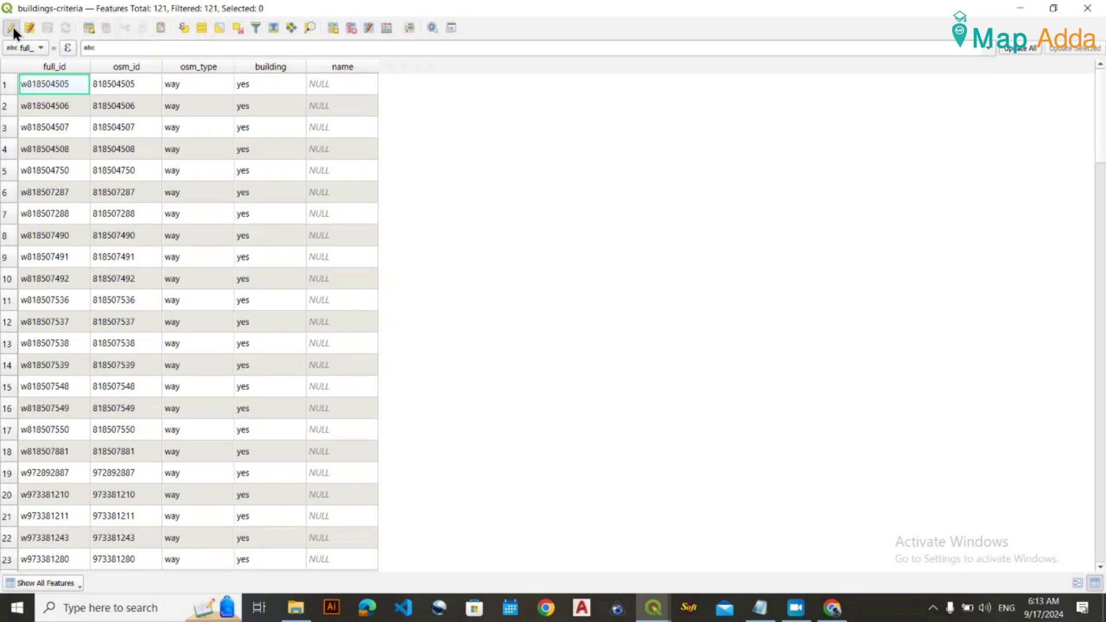
left_click(385, 30)
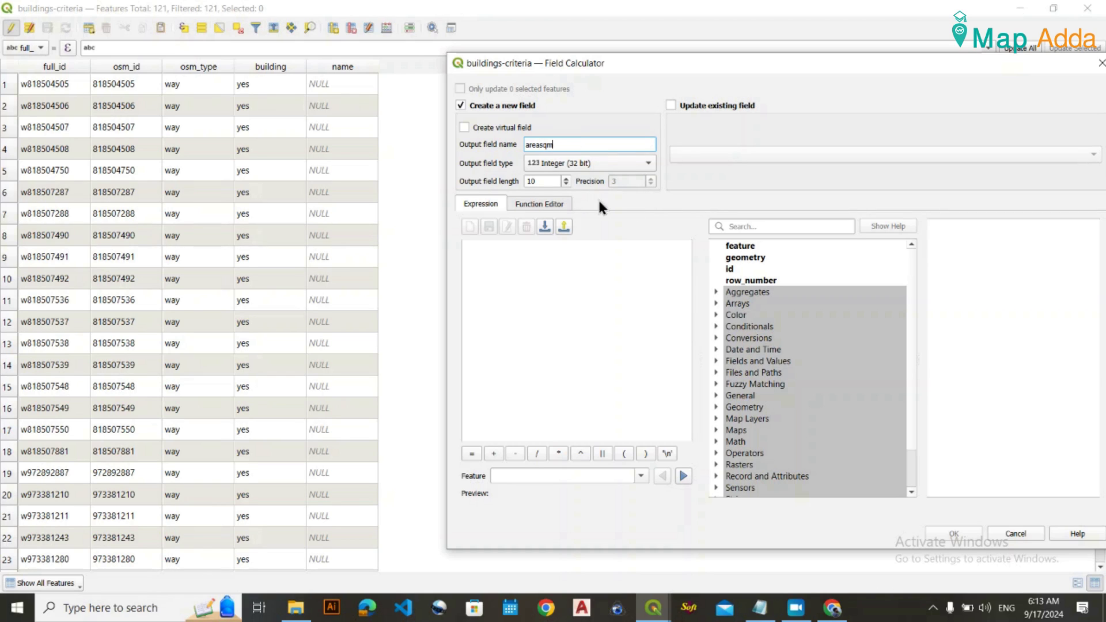
left_click(593, 163)
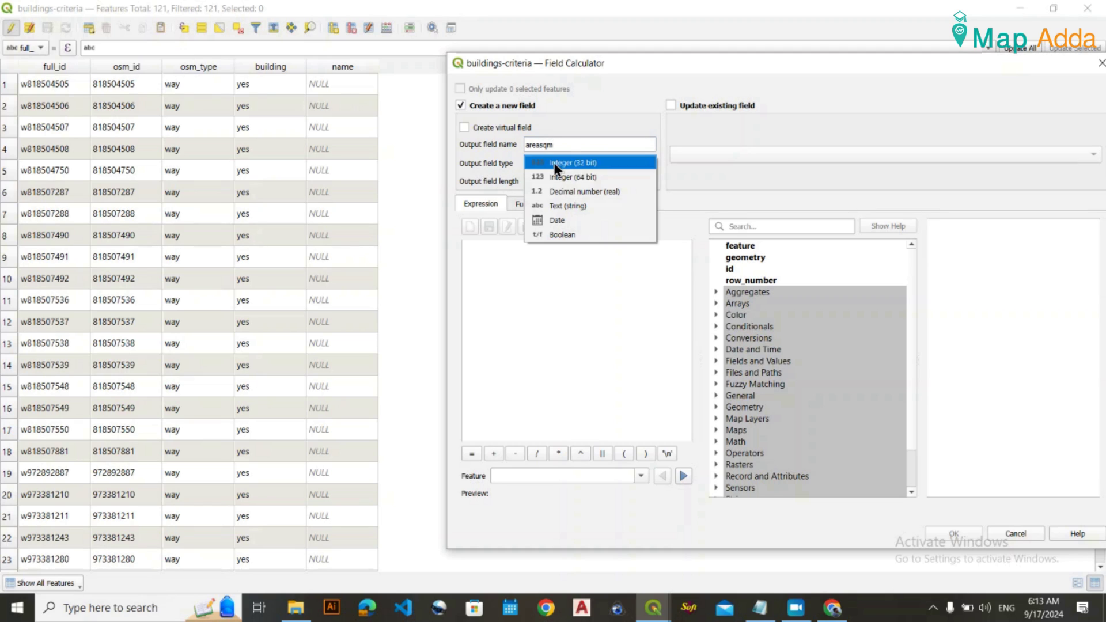
left_click(612, 191)
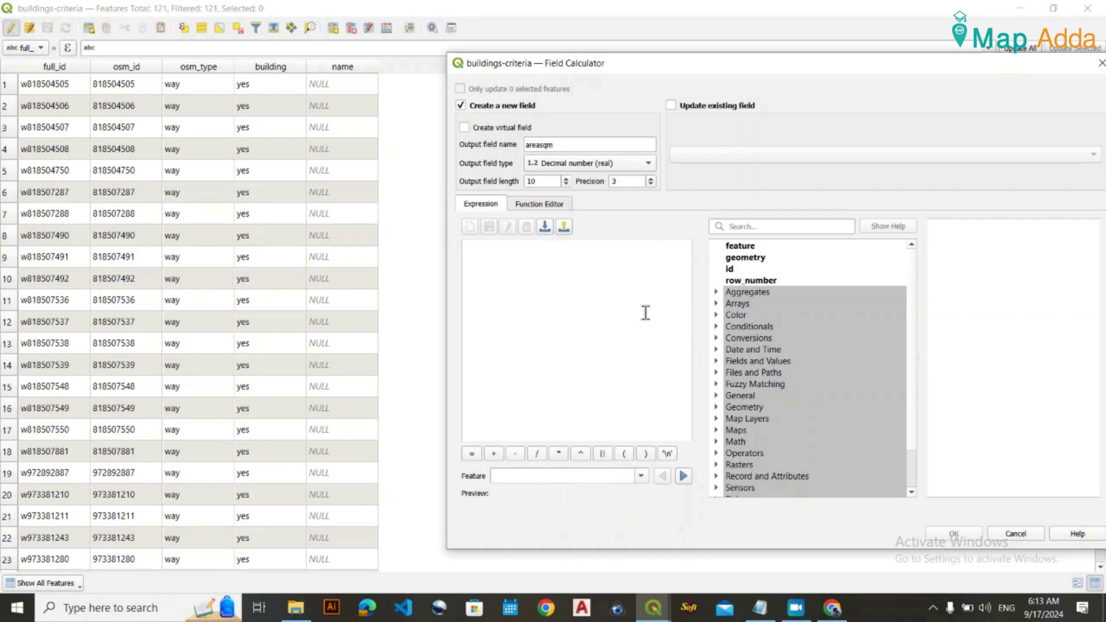
scroll(765, 357, "down", 2)
left_click(715, 361)
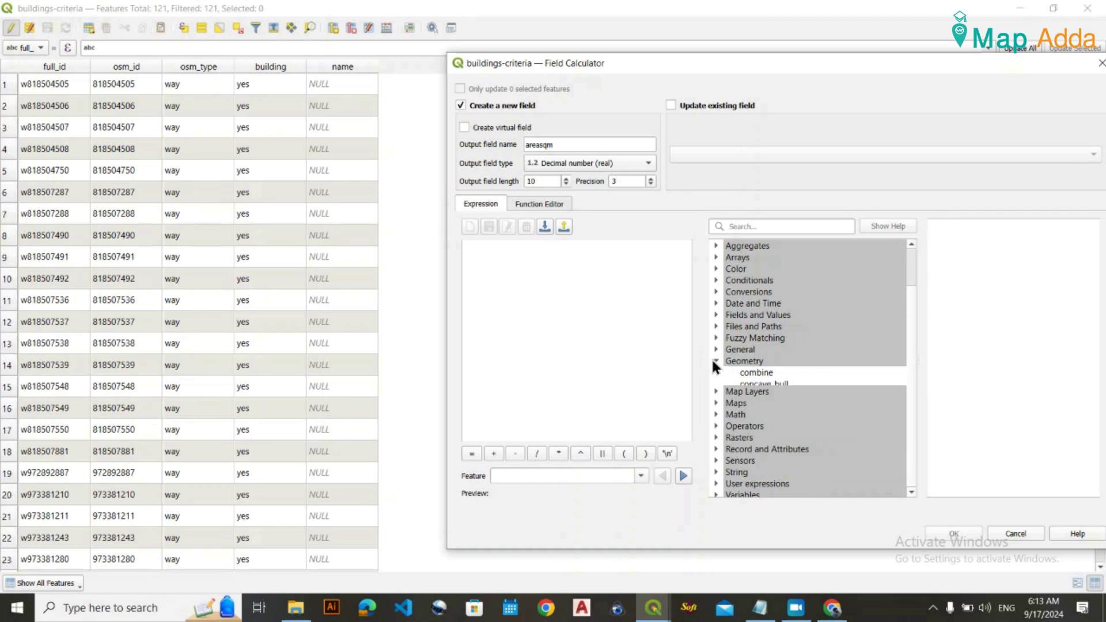
scroll(753, 378, "down", 2)
double_click(750, 340)
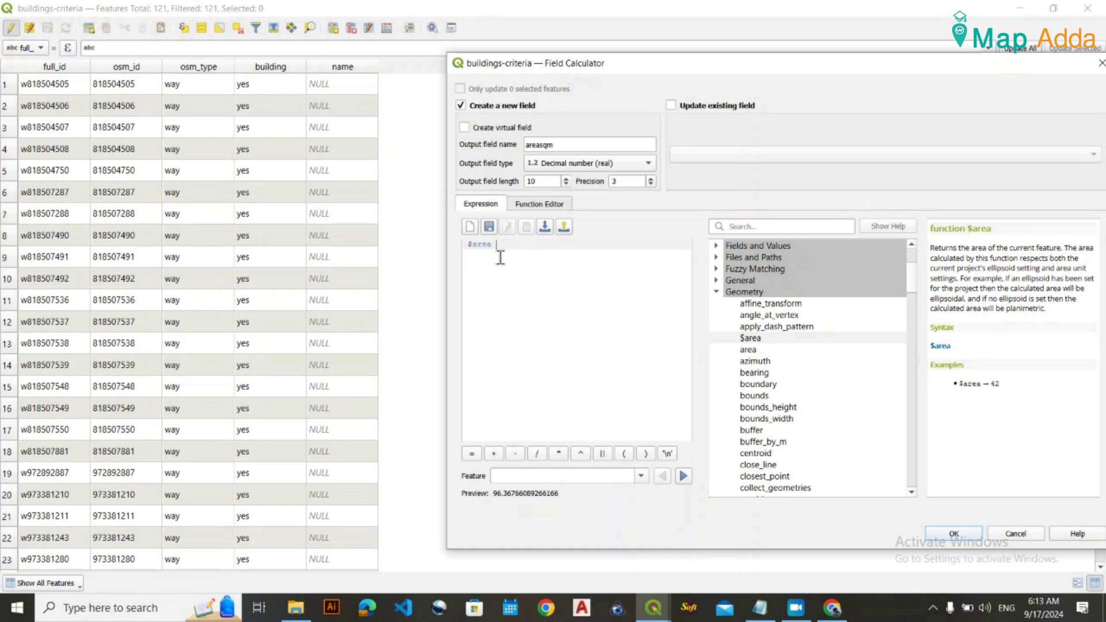
left_click(958, 534)
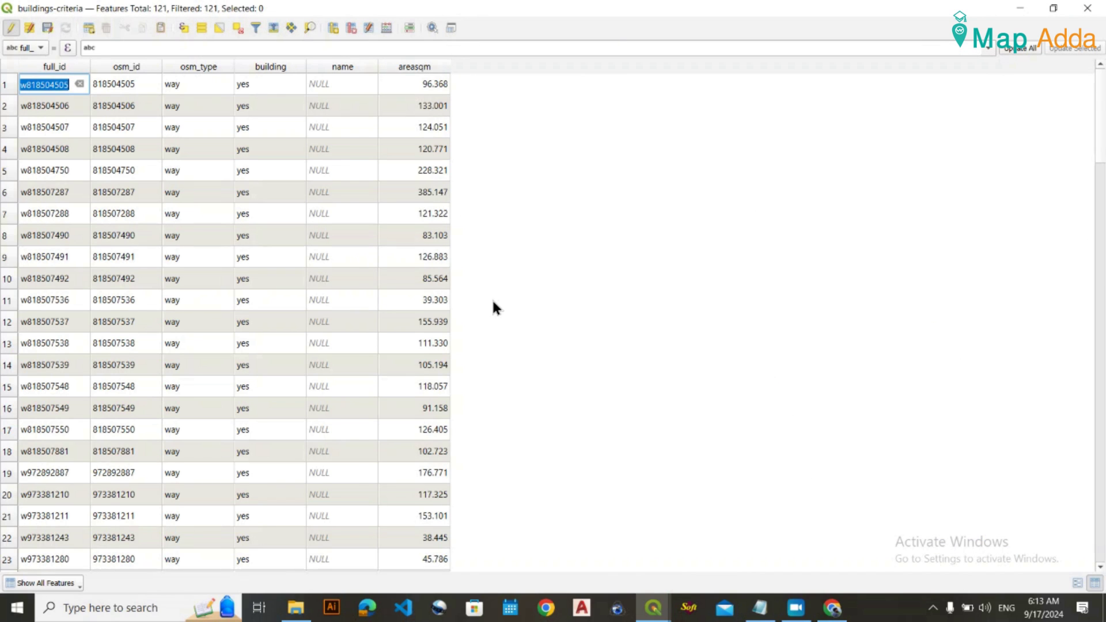
Save the edits, stop editing, and close the attribute table.
scroll(493, 302, "down", 13)
scroll(494, 301, "up", 12)
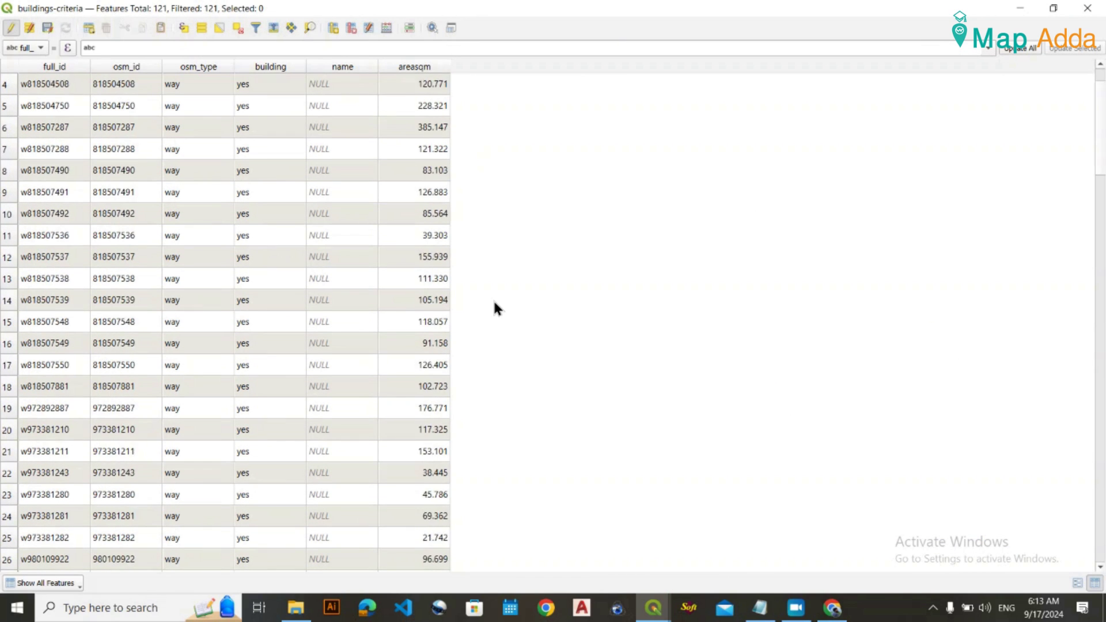
scroll(494, 308, "up", 1)
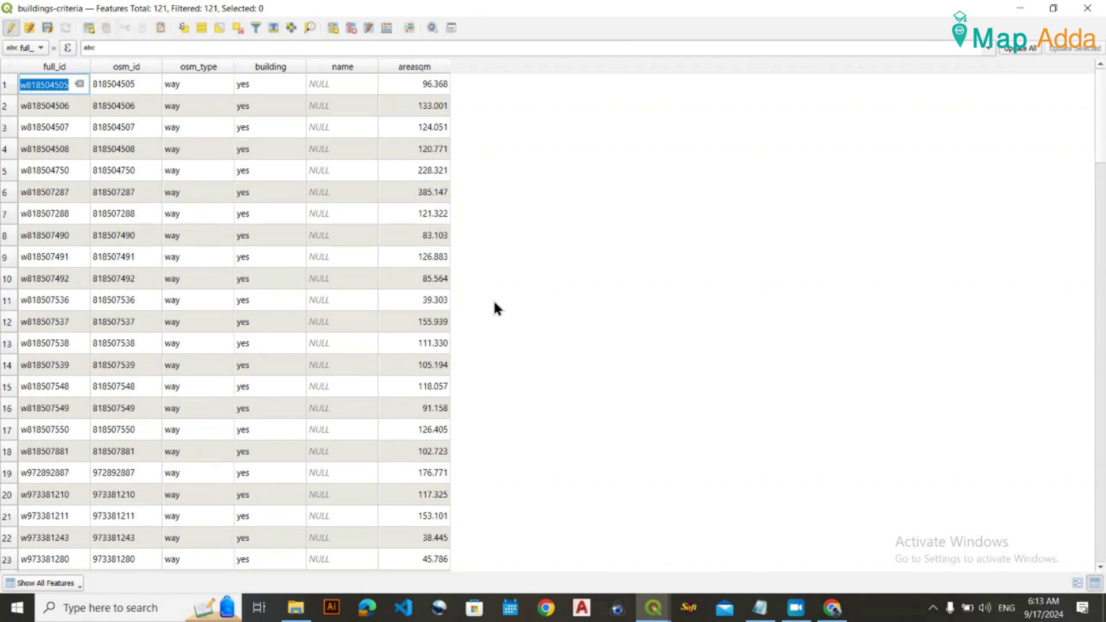
left_click(56, 29)
left_click(10, 27)
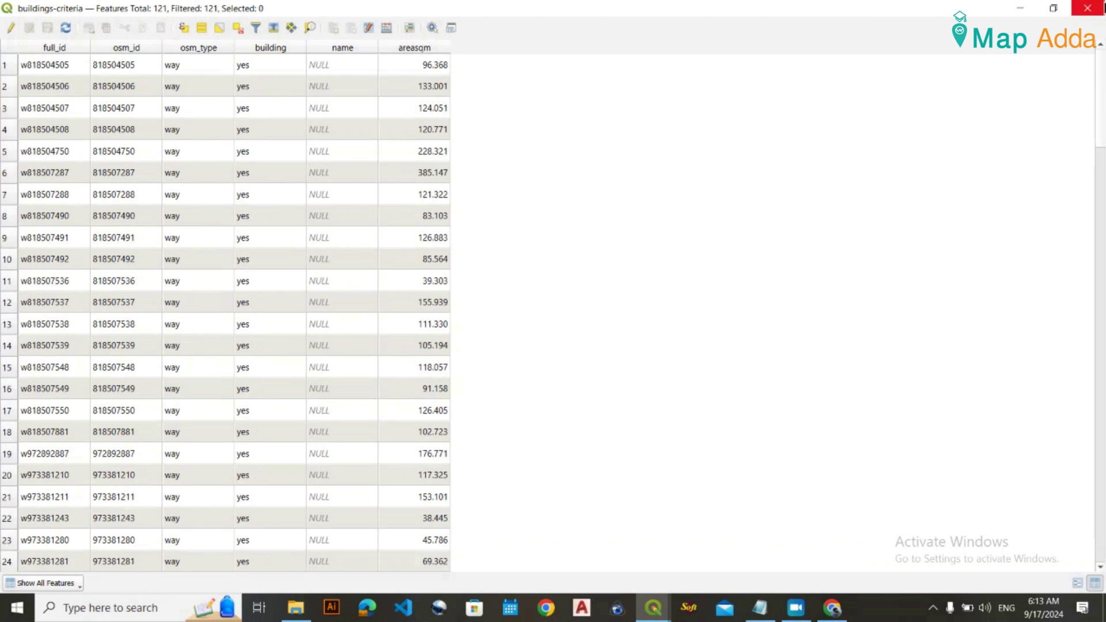
left_click(1088, 7)
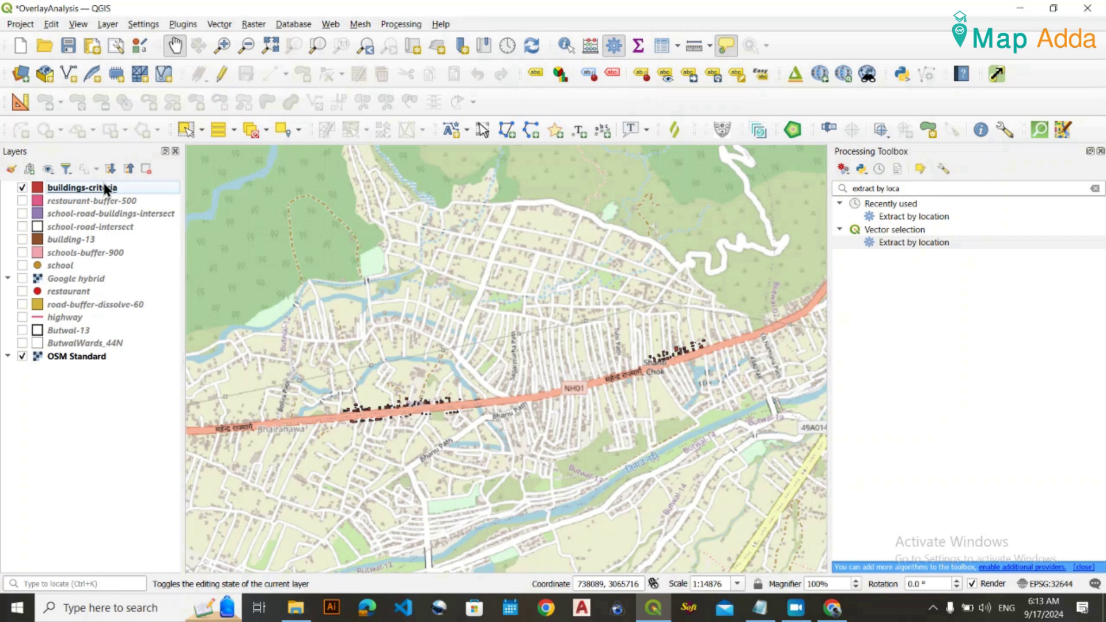
Review the client's criteria notes and highlight the 100 m building size requirement.
left_click(761, 608)
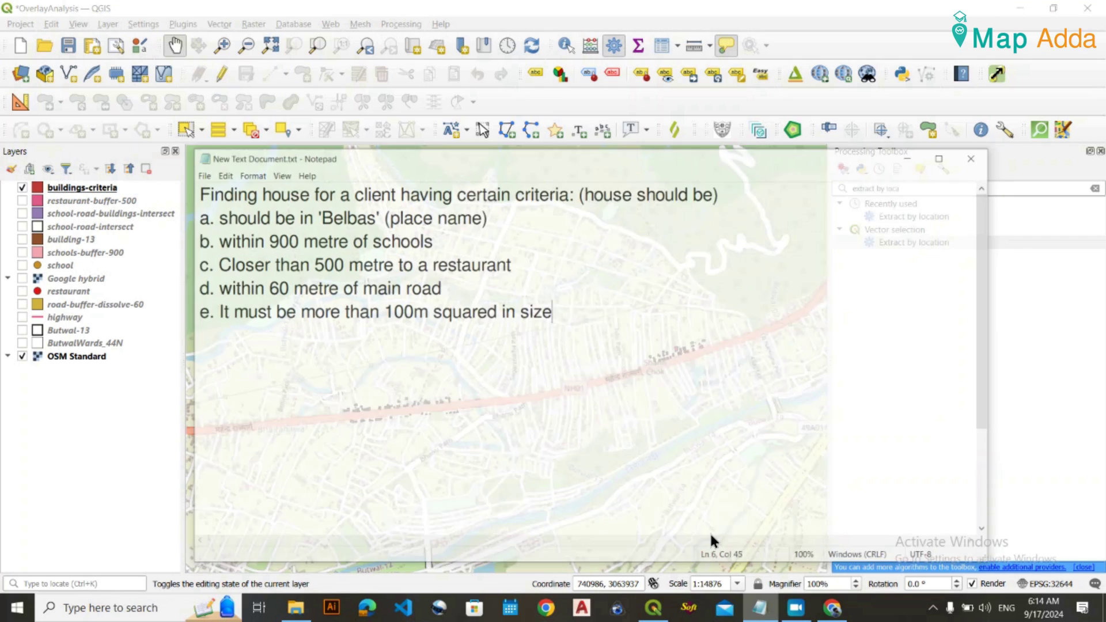
left_click_drag(355, 289, 534, 291)
left_click(541, 305)
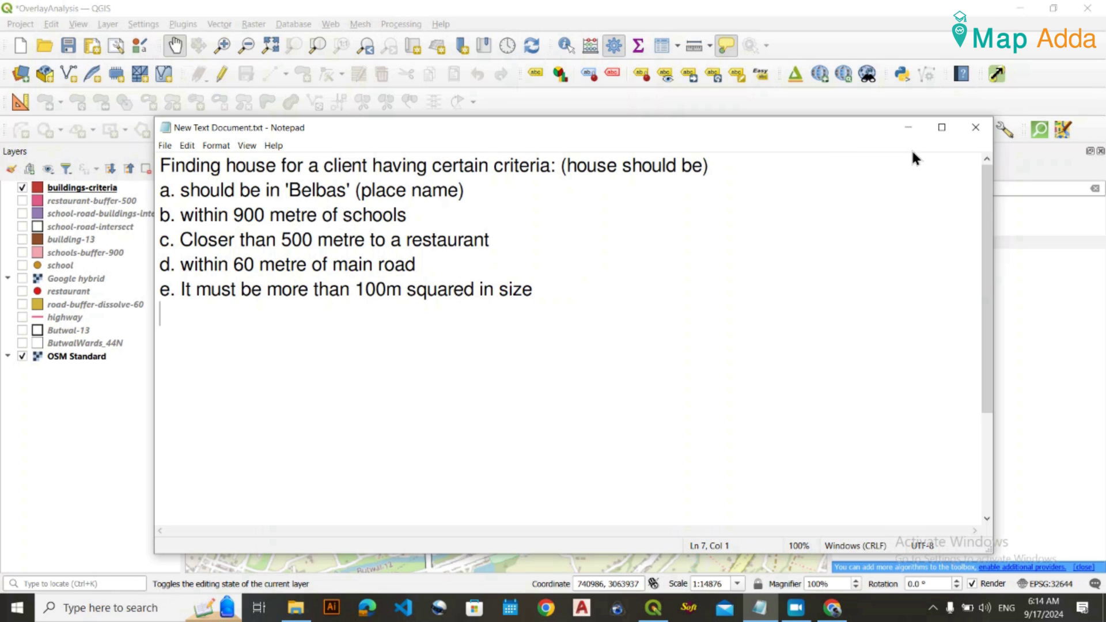
left_click(908, 128)
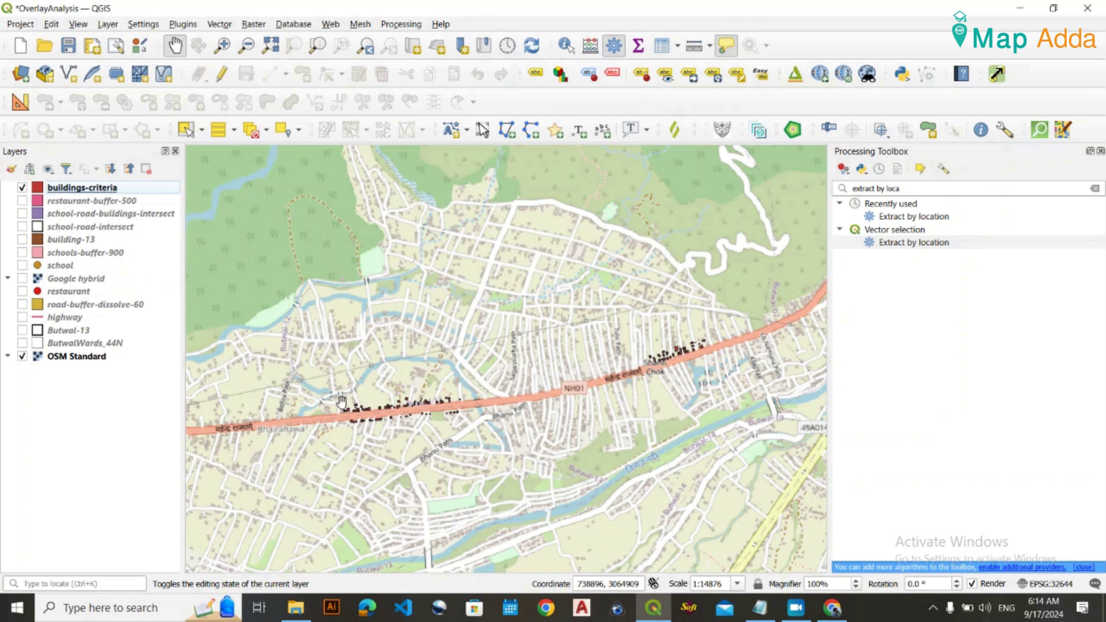
Open the buildings-criteria layer properties to confirm the layer's units are meters, then close them.
left_click(103, 190)
double_click(104, 190)
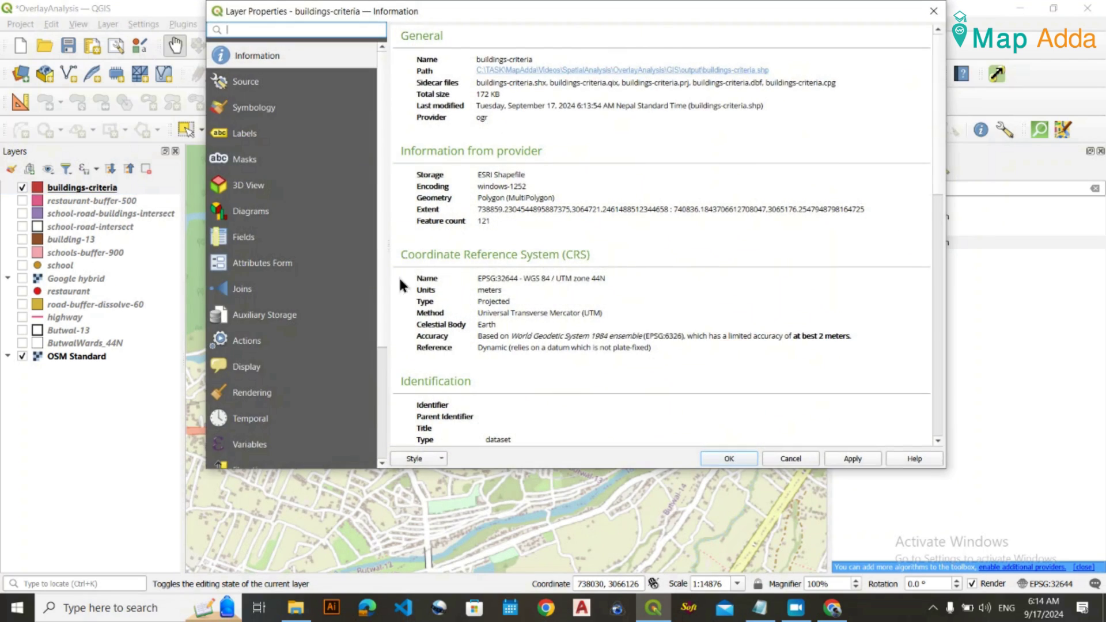
double_click(490, 290)
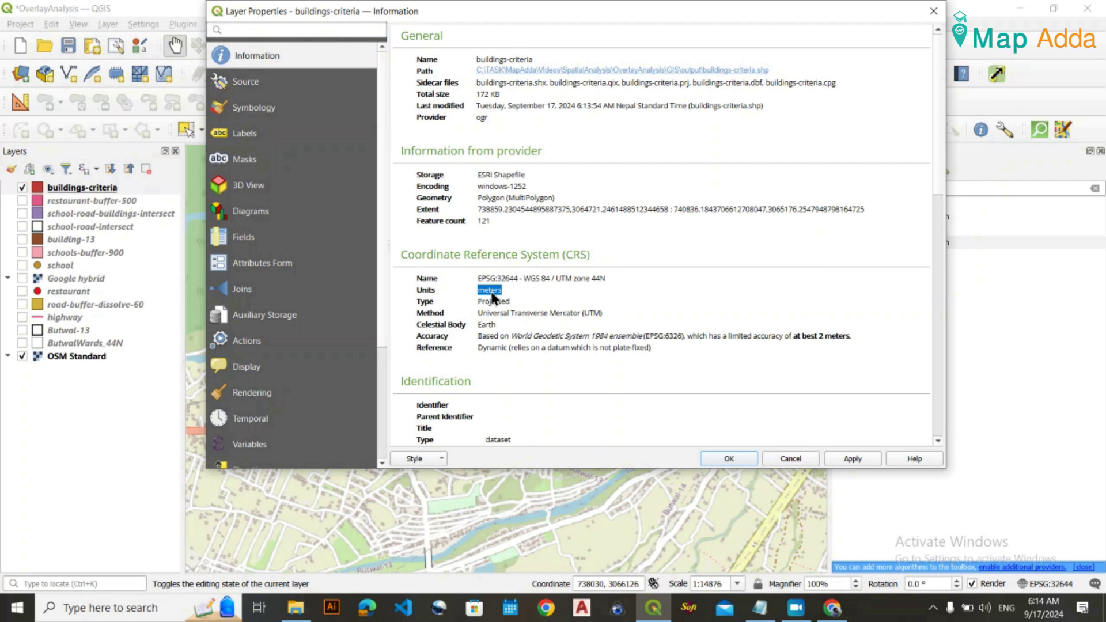
left_click(931, 12)
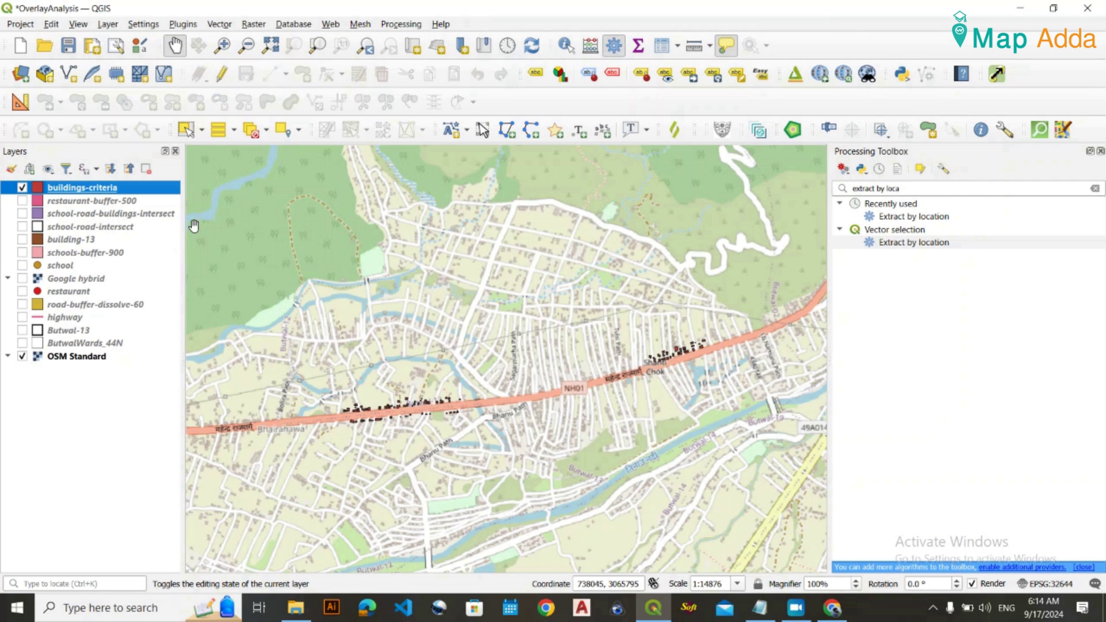
left_click(109, 448)
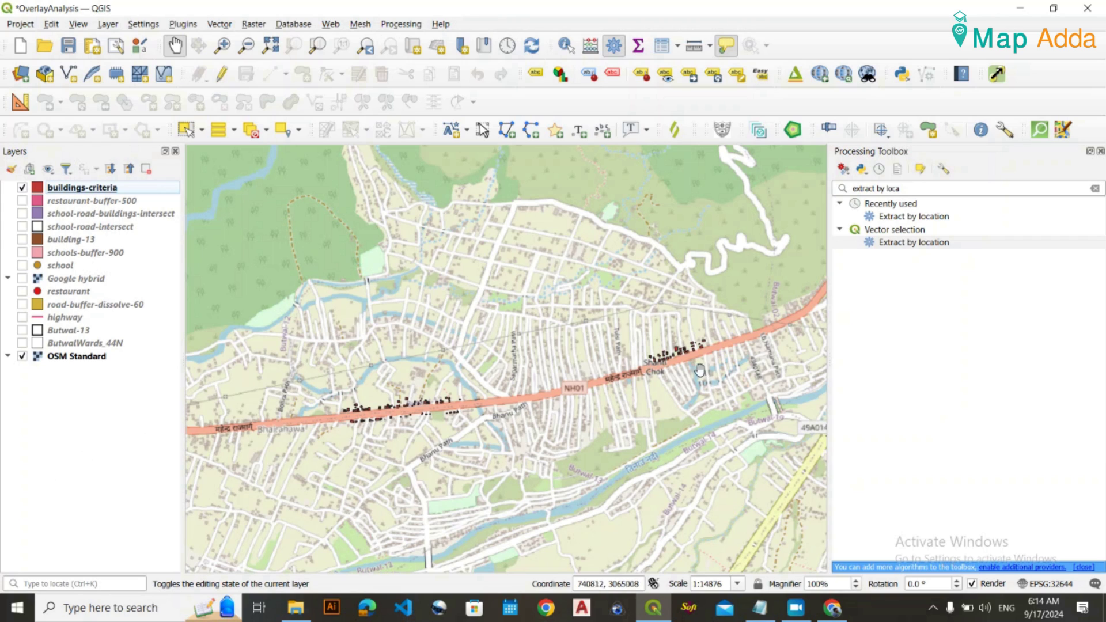
Reopen the buildings-criteria layer properties on the Source page.
left_click(124, 192)
double_click(124, 192)
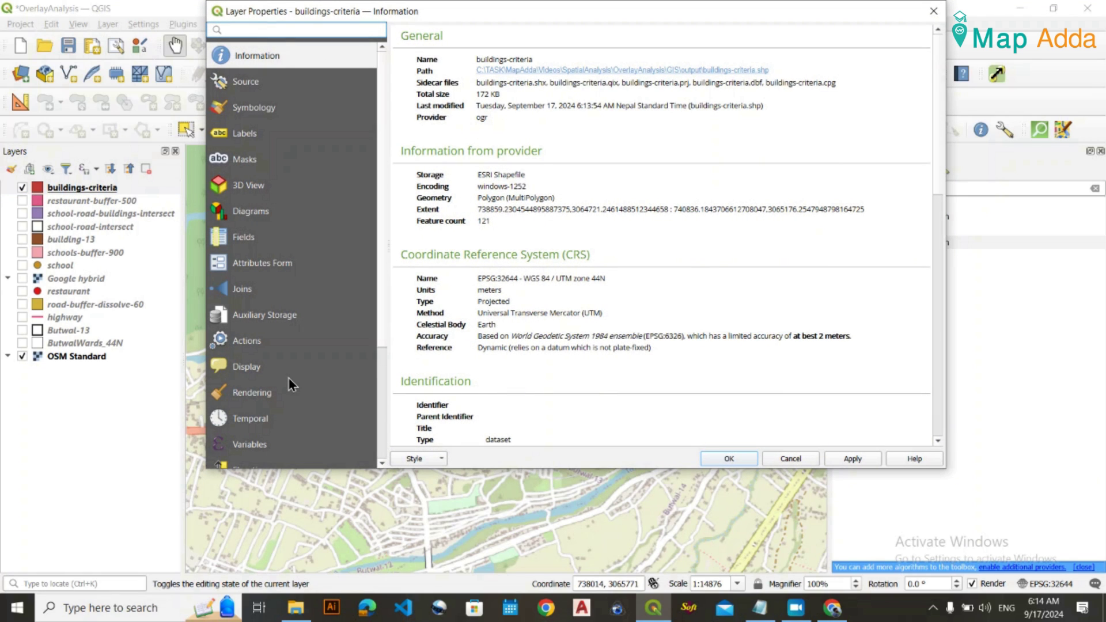
scroll(280, 367, "down", 2)
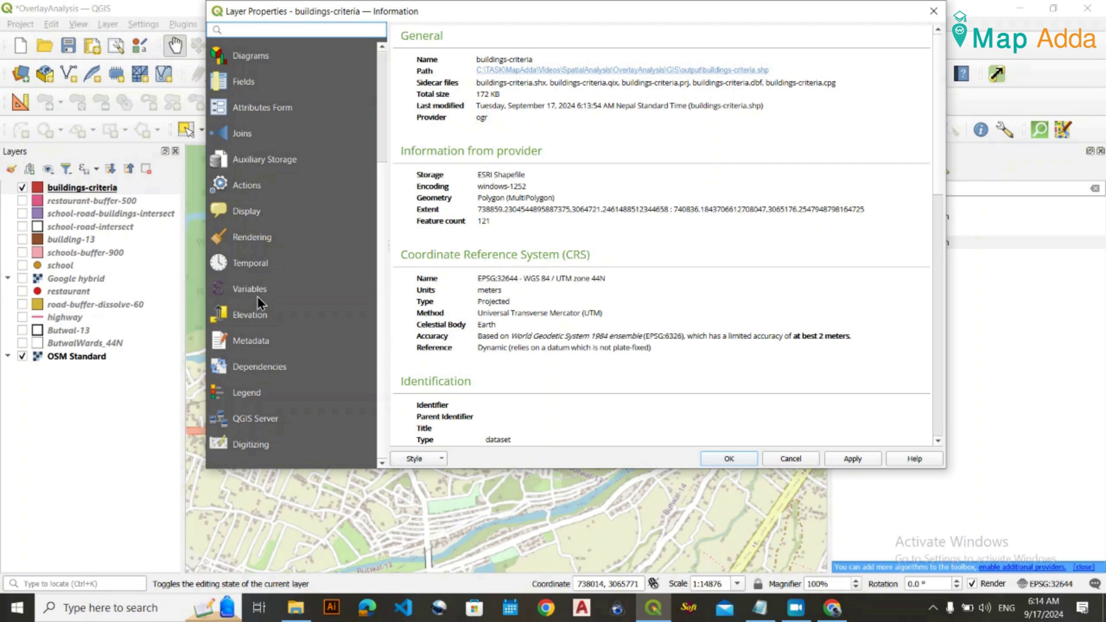
scroll(257, 297, "up", 2)
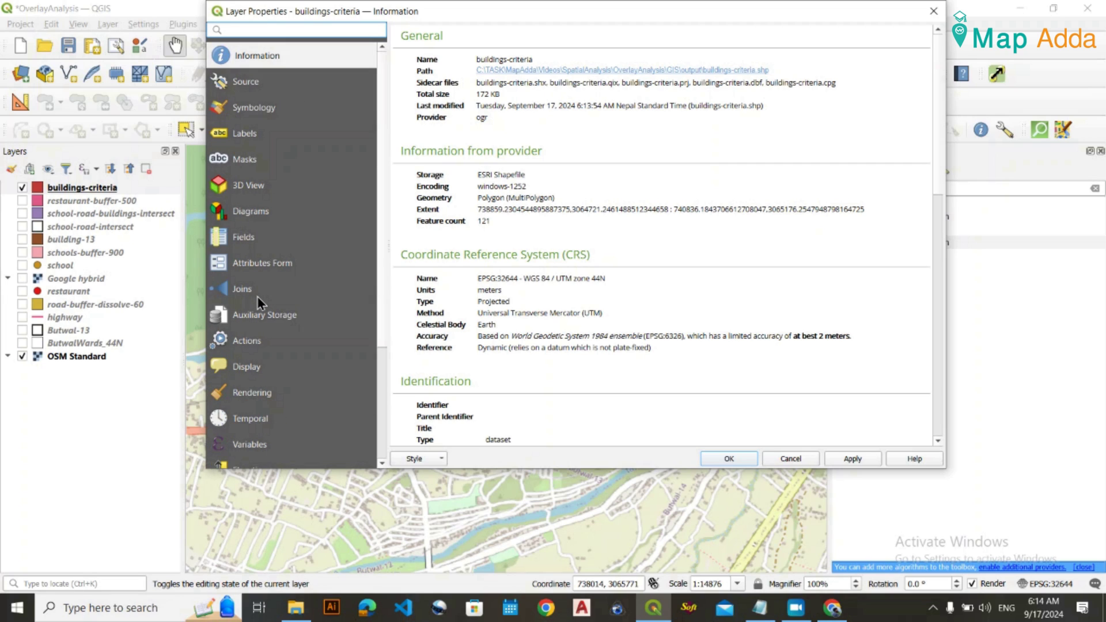
left_click(263, 86)
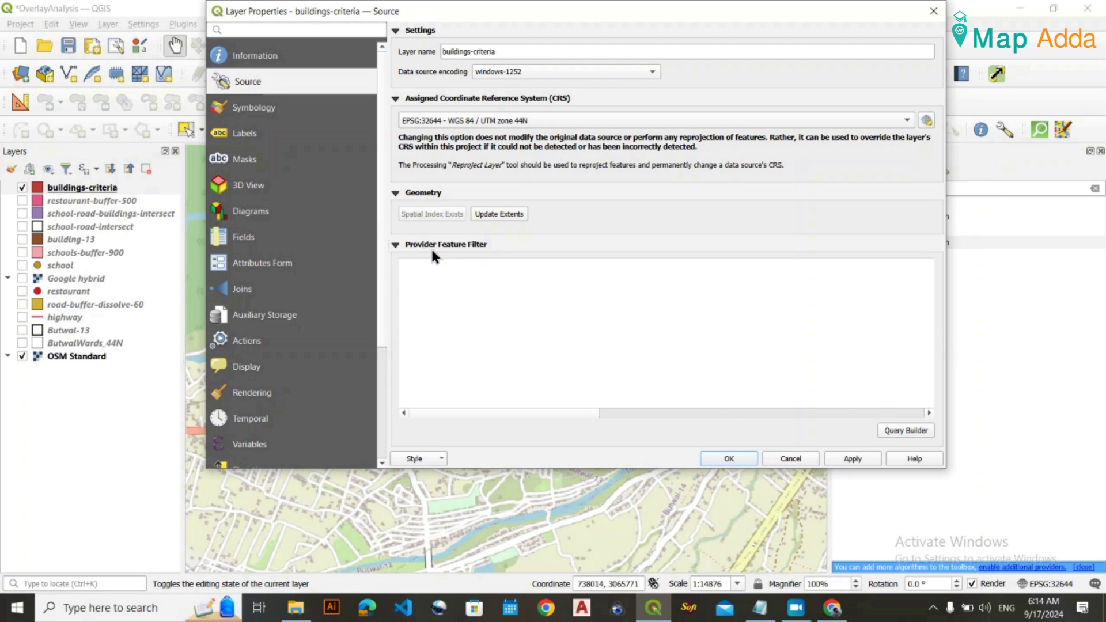
In the Query Builder, build the filter "areasqm" >= after rechecking the 100 m² size criterion.
left_click(906, 430)
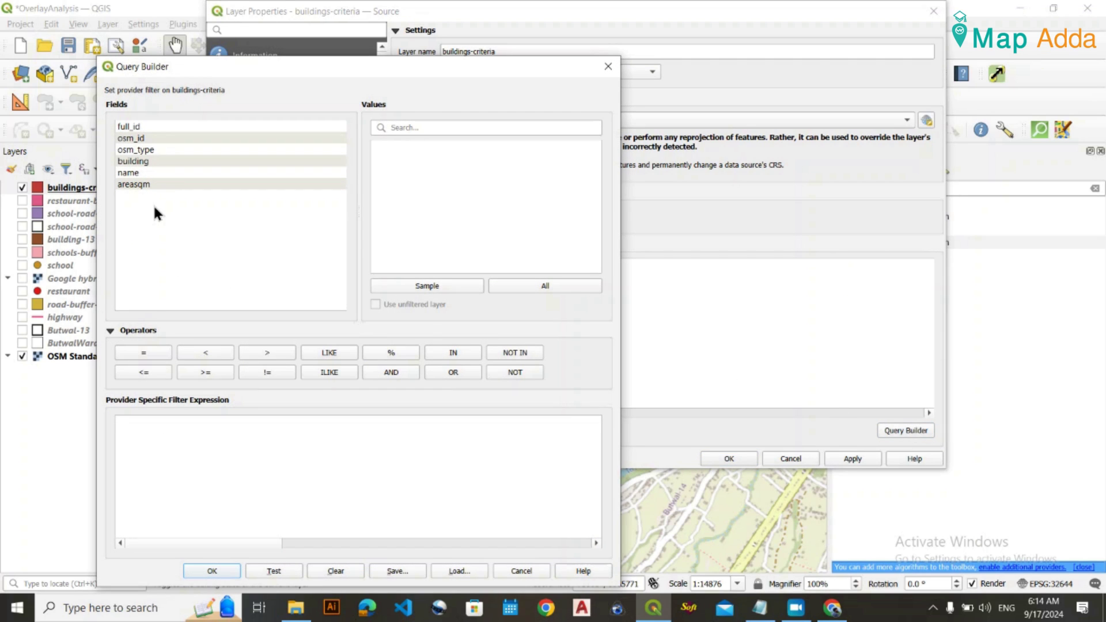
left_click(144, 185)
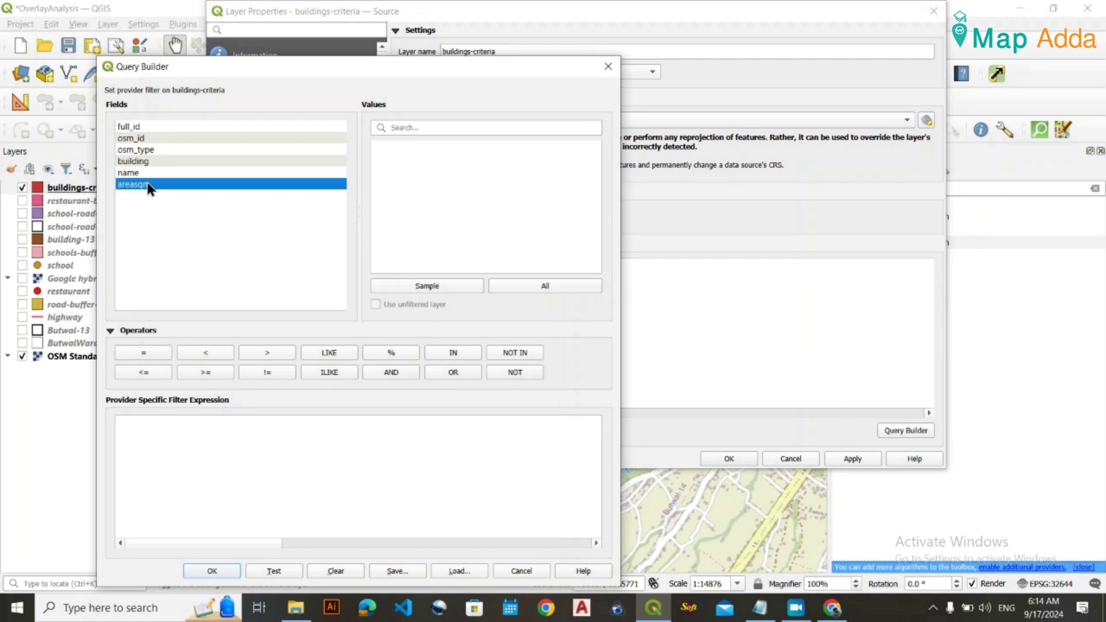
double_click(147, 183)
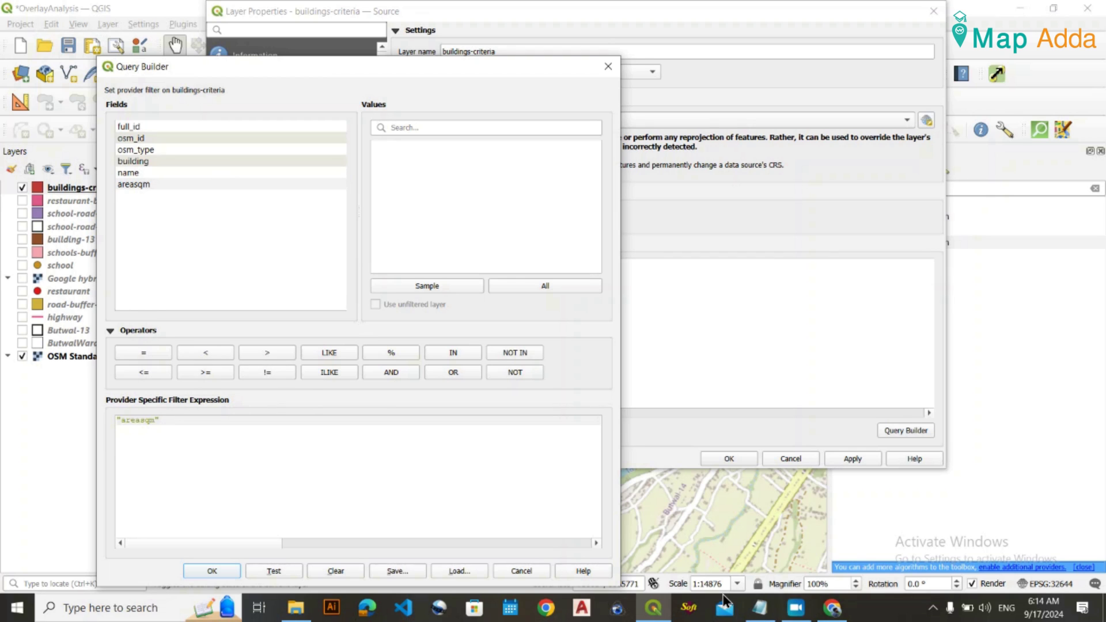
left_click(760, 608)
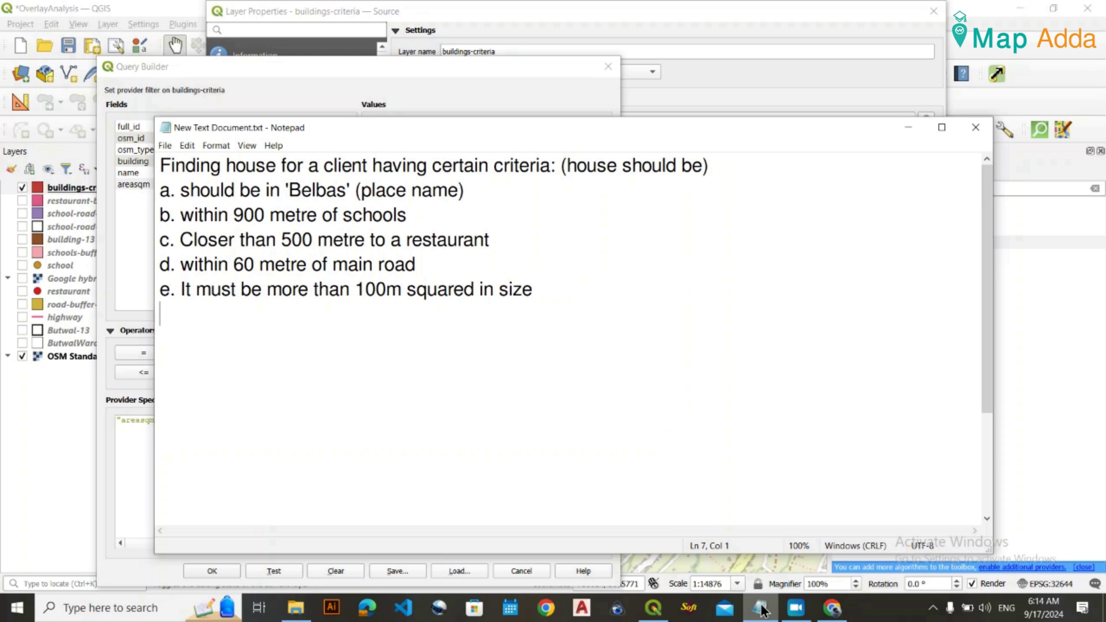
left_click(761, 607)
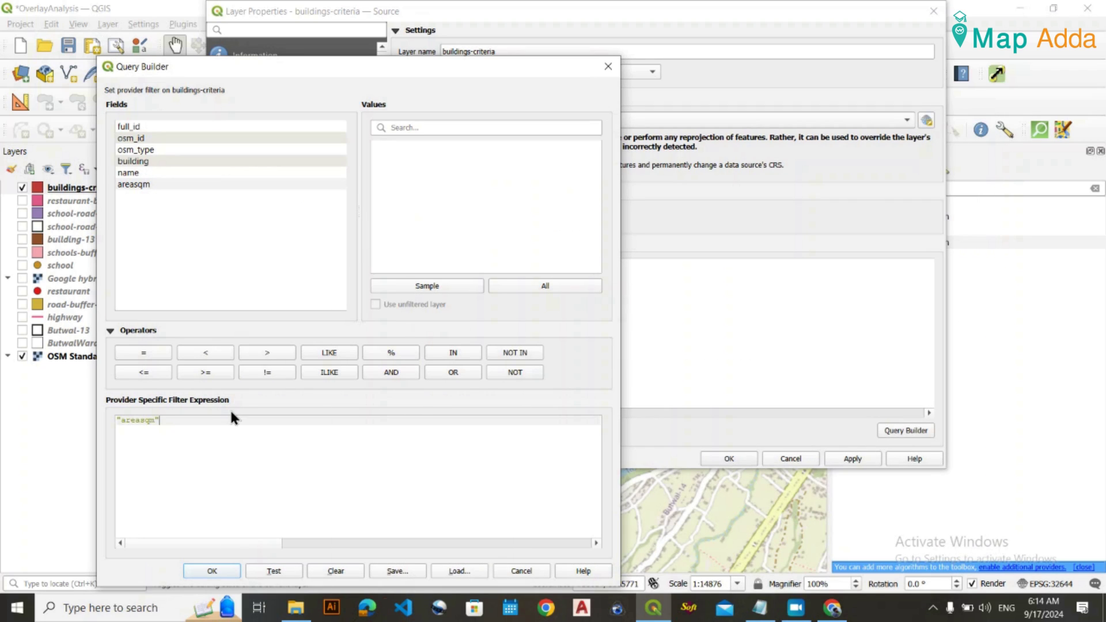
left_click(219, 373)
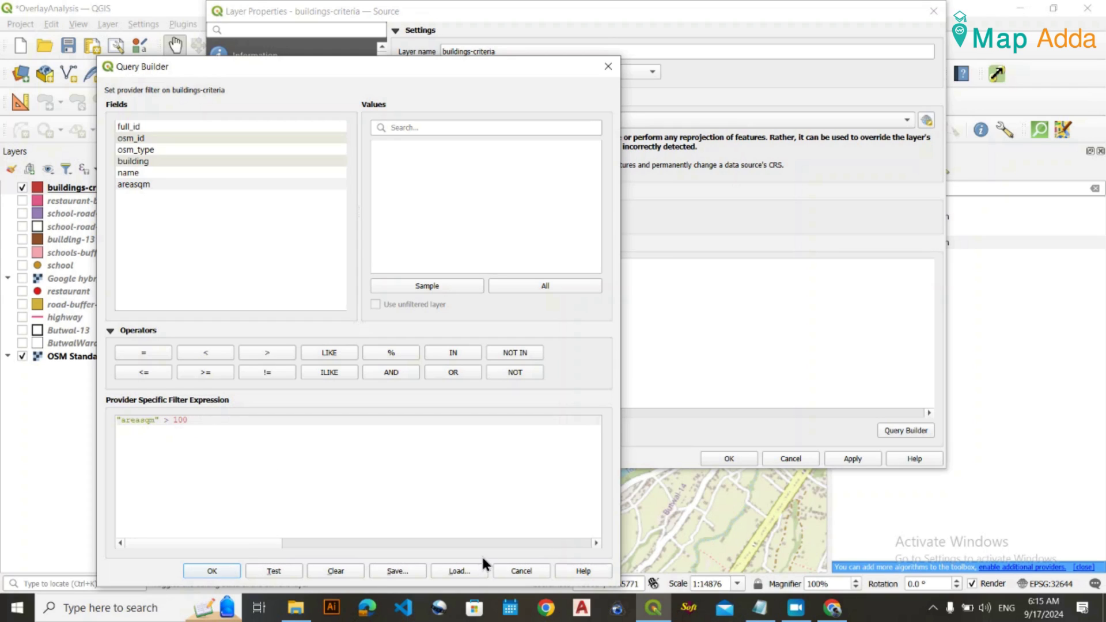
Apply the provider filter "areasqm" > 100 to the buildings-criteria layer.
left_click(217, 571)
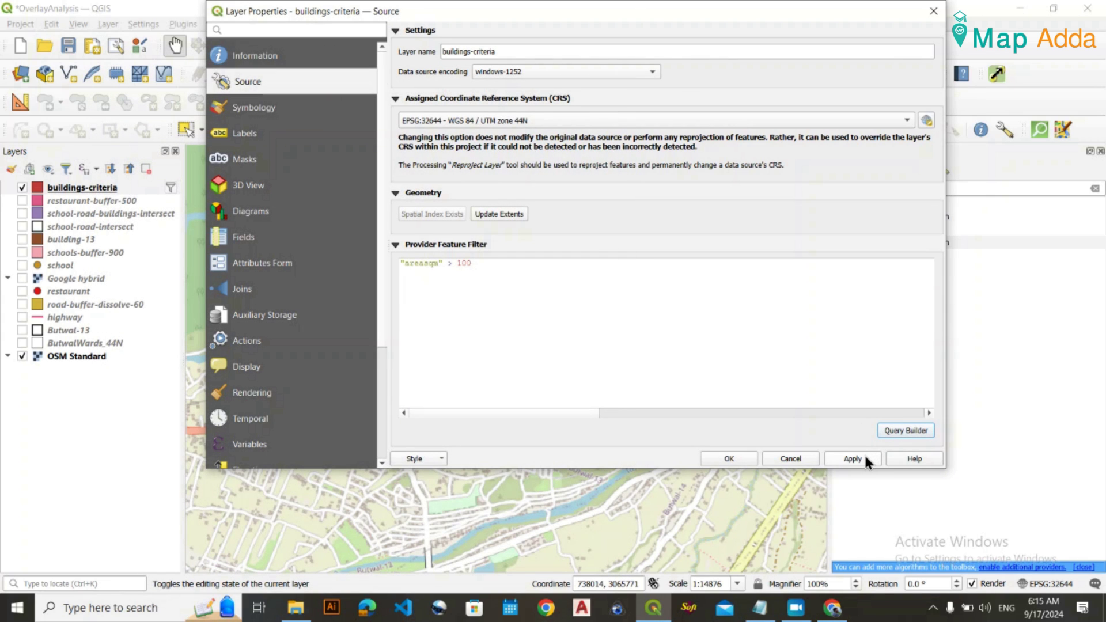
left_click_drag(655, 12, 612, 13)
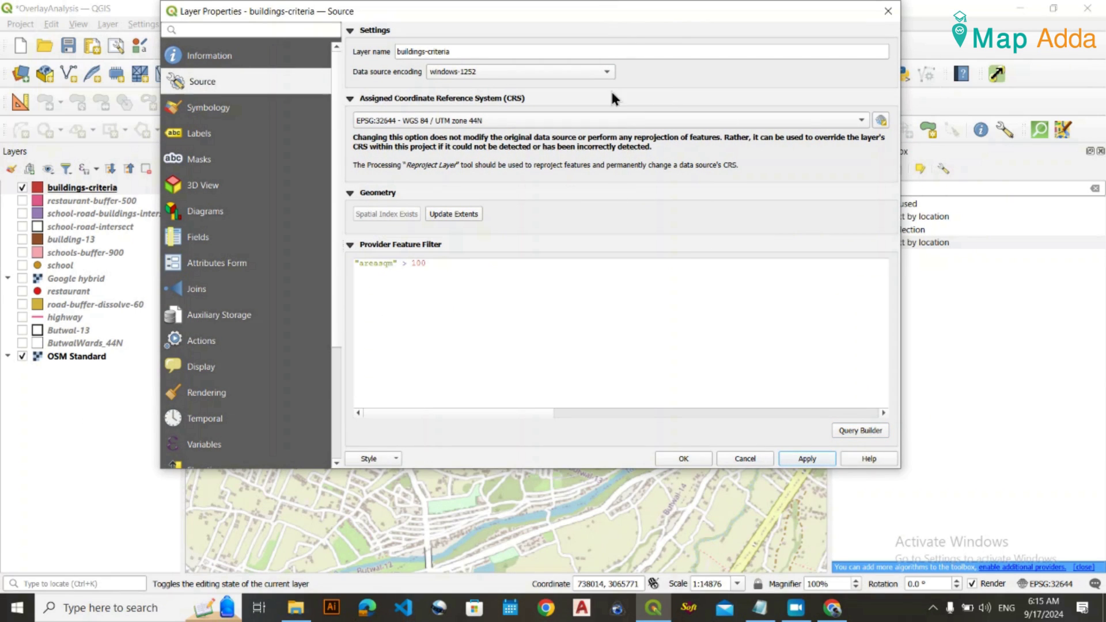
left_click_drag(682, 16, 595, 58)
left_click(606, 494)
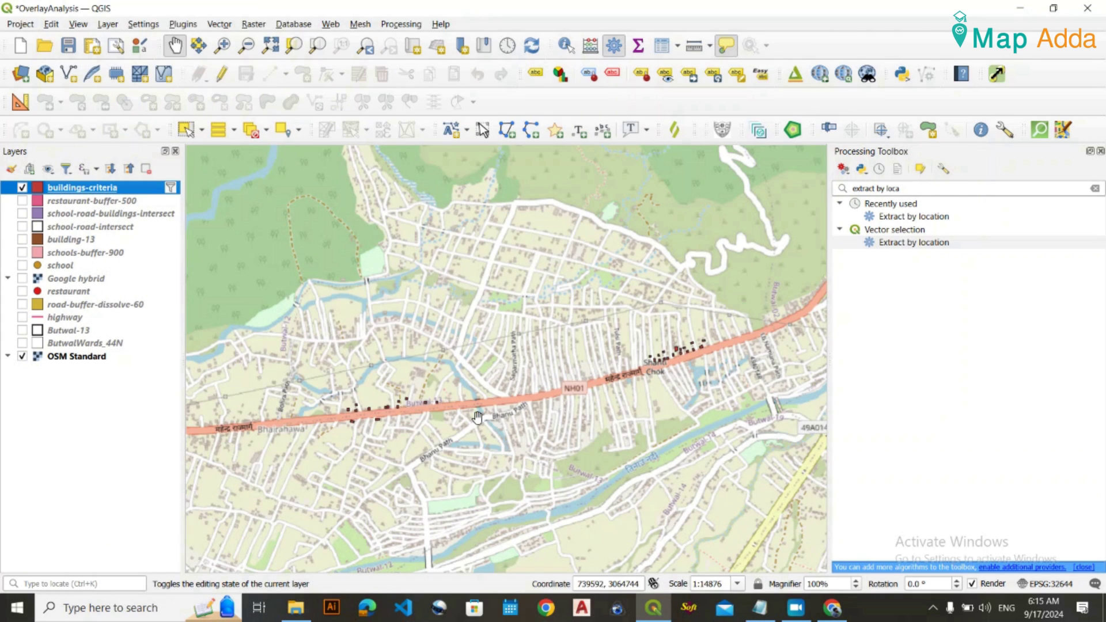
scroll(385, 404, "up", 1)
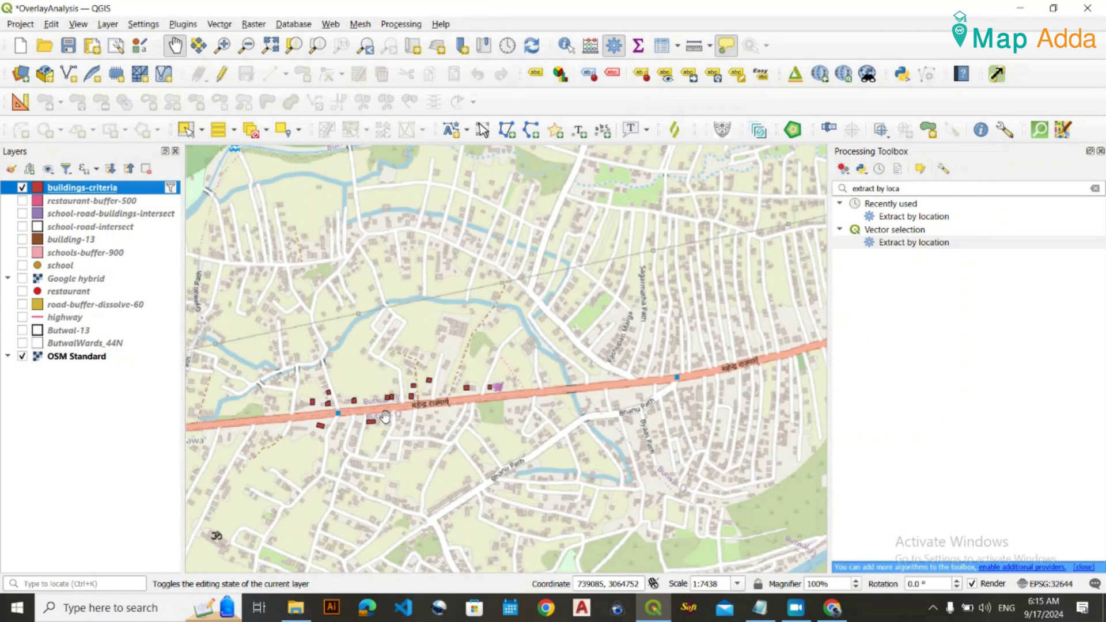
scroll(384, 403, "down", 1)
right_click(138, 188)
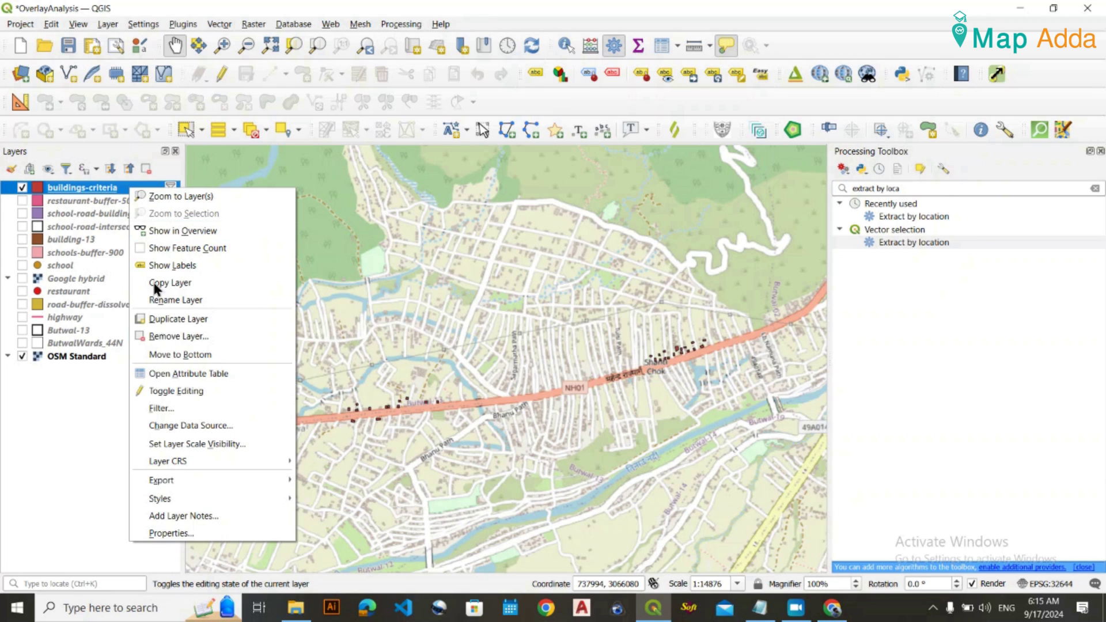
left_click(206, 377)
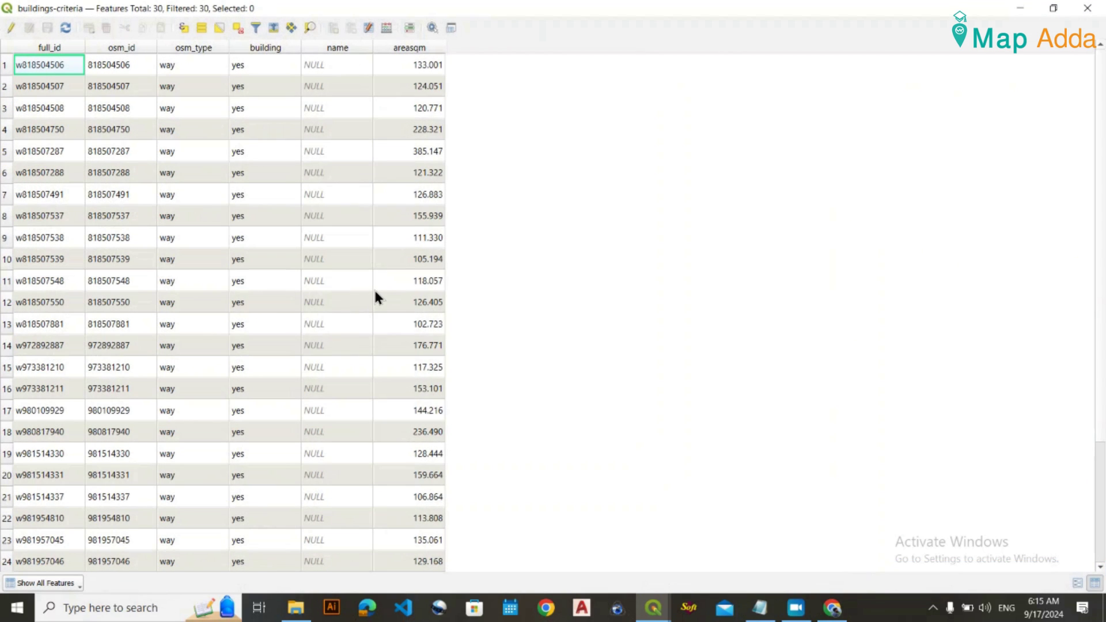
scroll(443, 185, "down", 2)
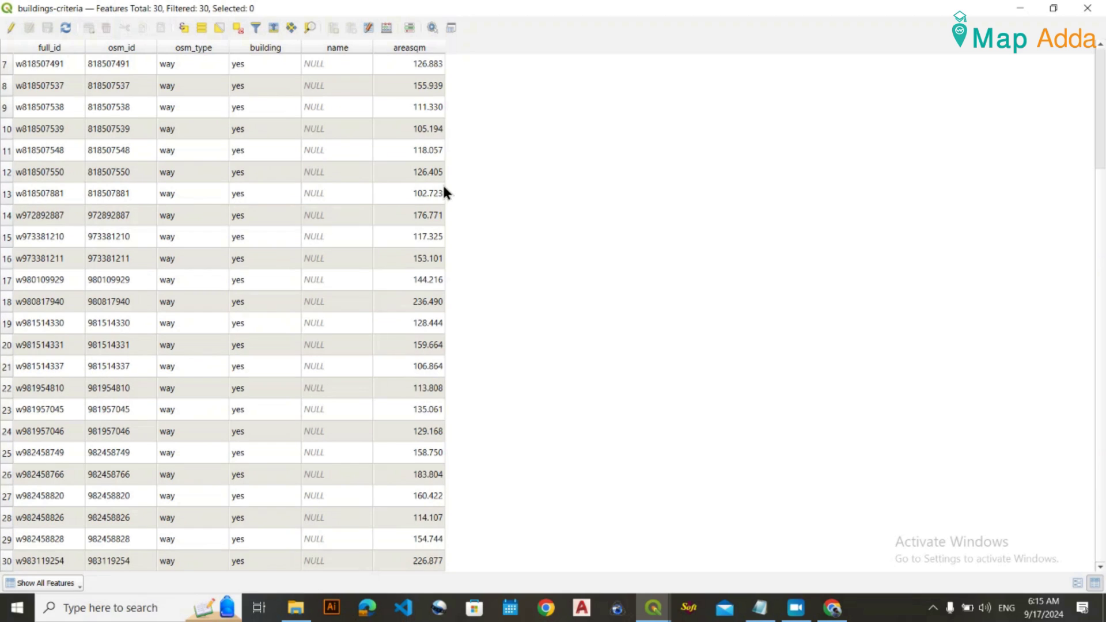
scroll(444, 189, "up", 2)
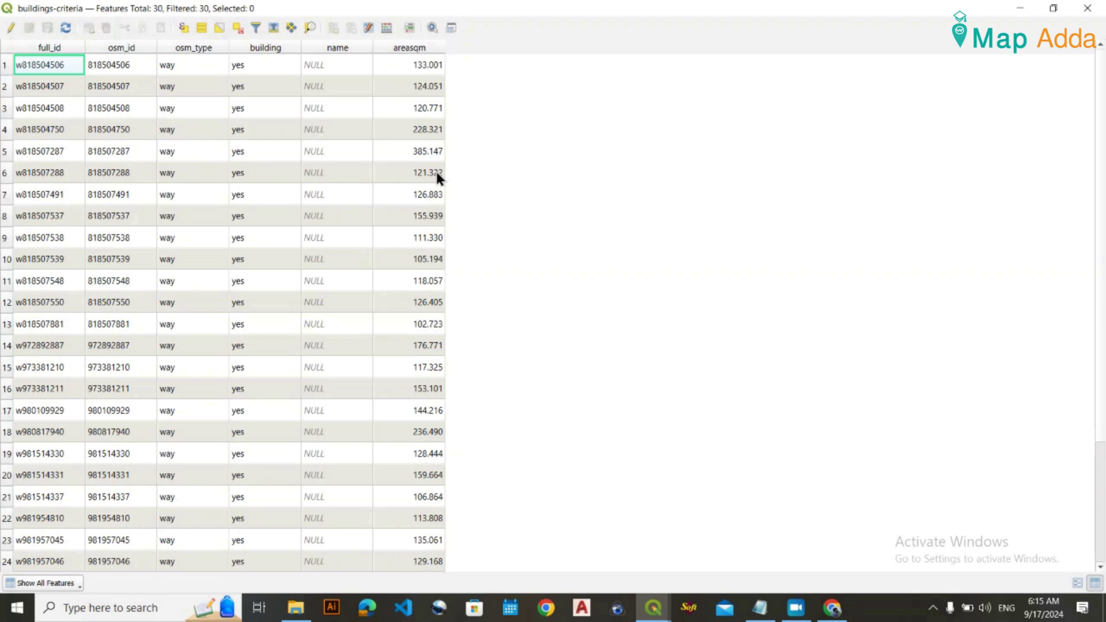
scroll(436, 173, "down", 2)
scroll(438, 354, "up", 2)
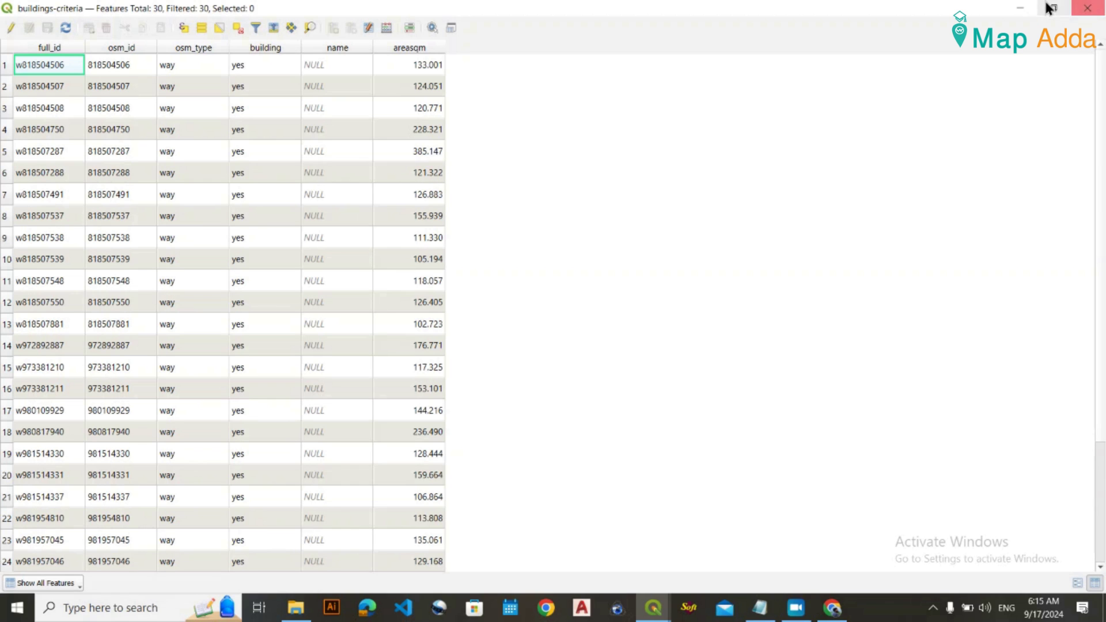
left_click(1087, 8)
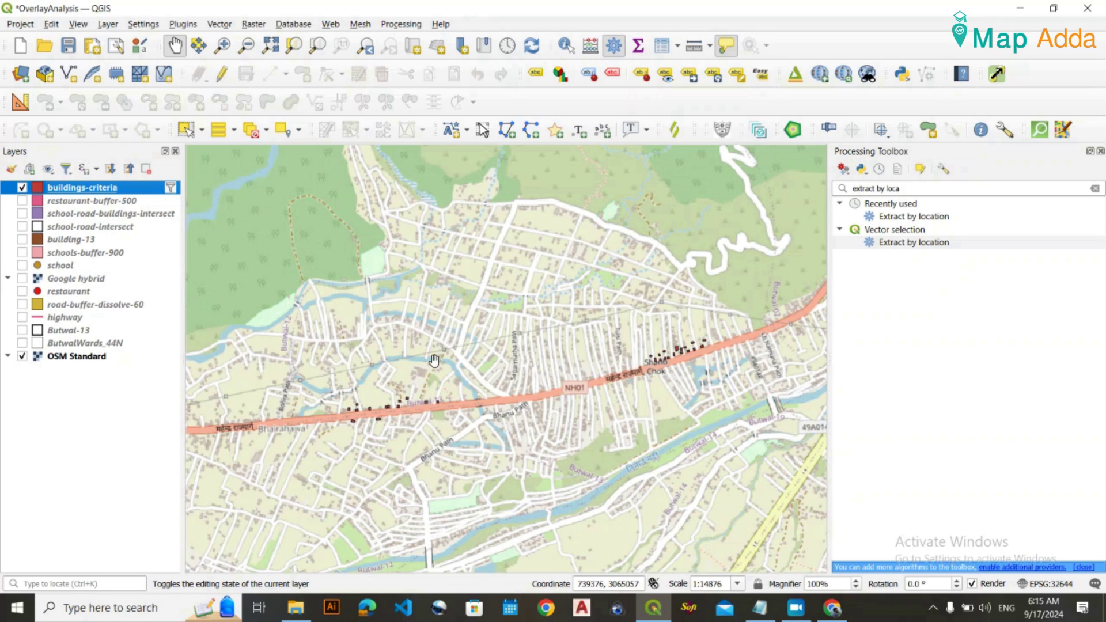
left_click(762, 616)
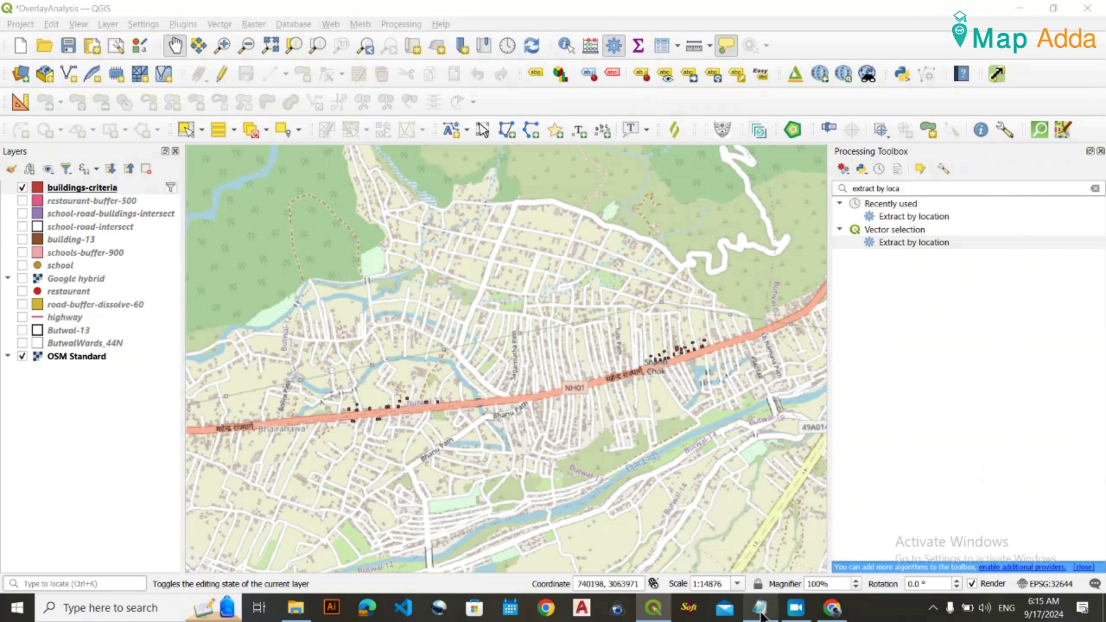
left_click_drag(584, 294, 160, 191)
left_click(365, 289)
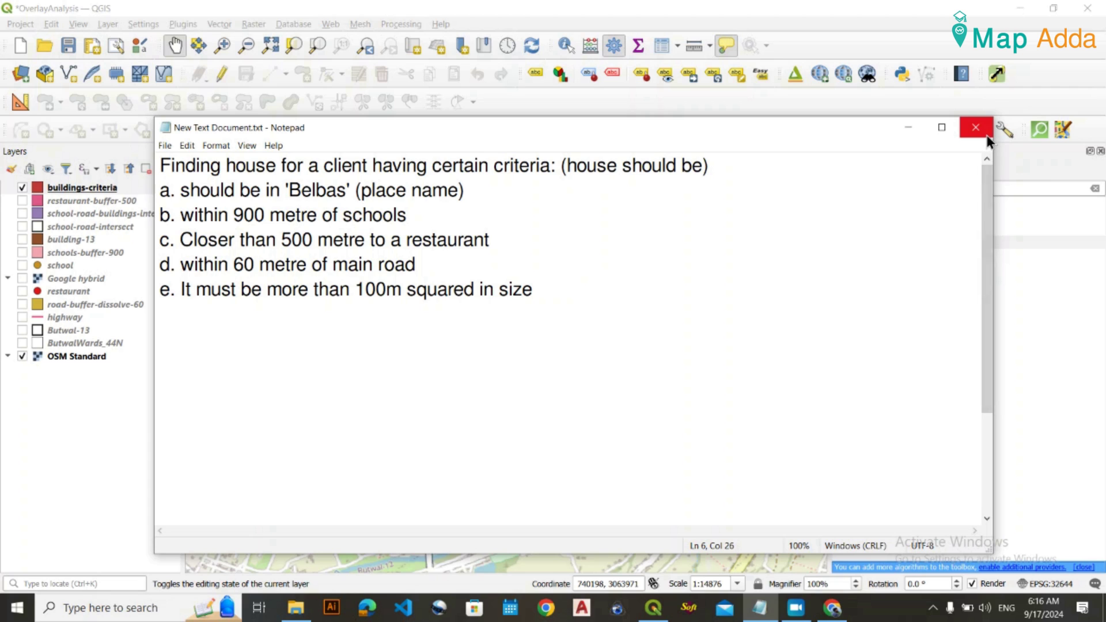
left_click(908, 127)
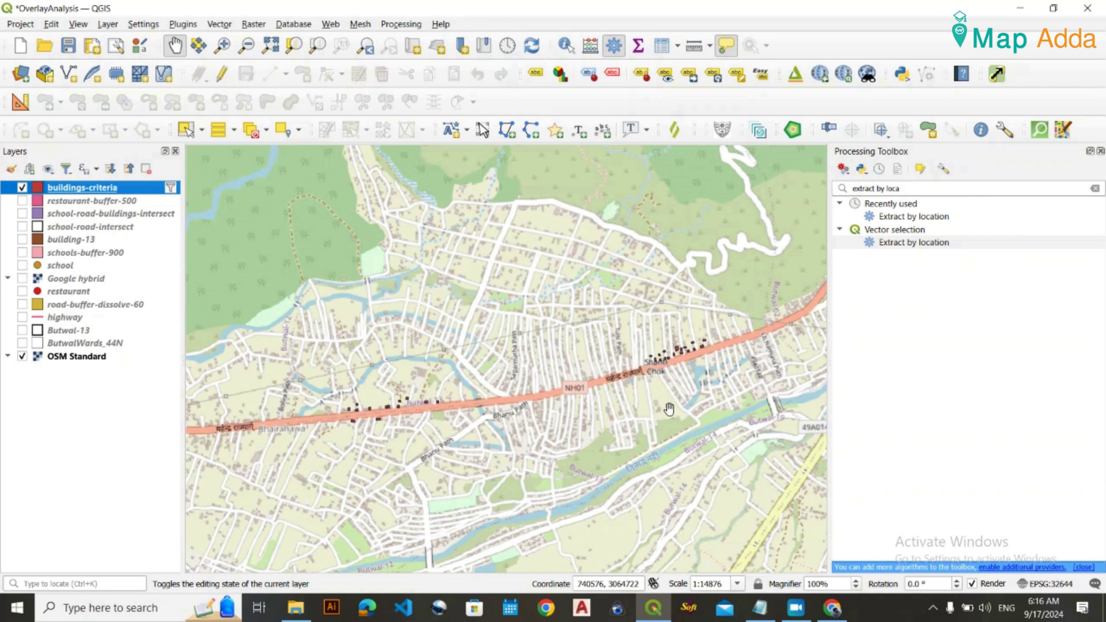
Save the project as OverlayAnalysis.qgz with the filtered buildings layer.
left_click(66, 53)
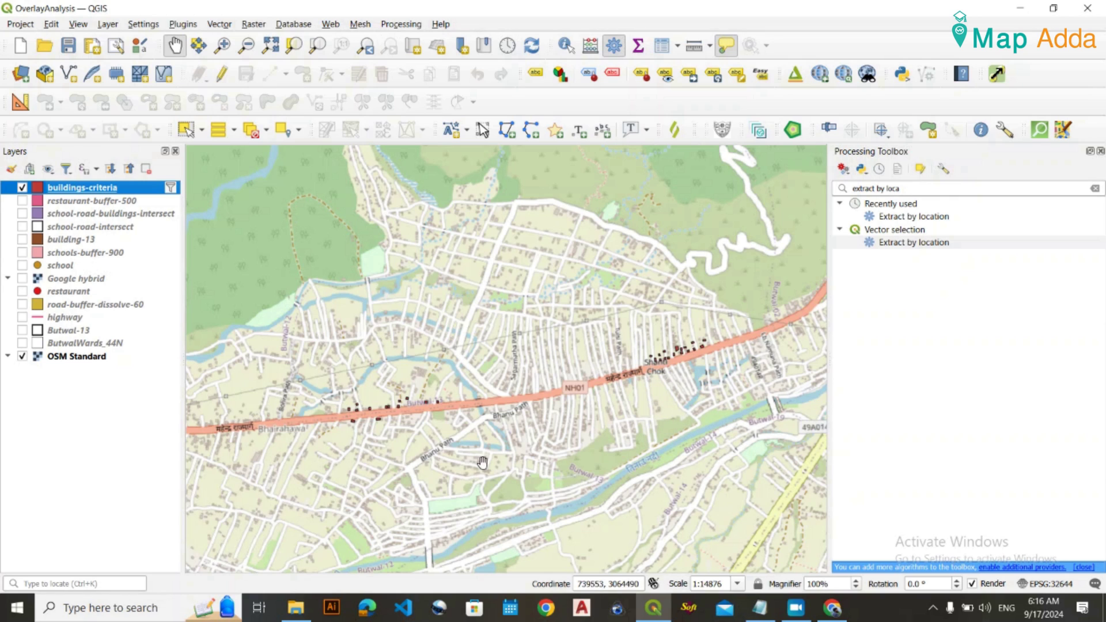
left_click(68, 46)
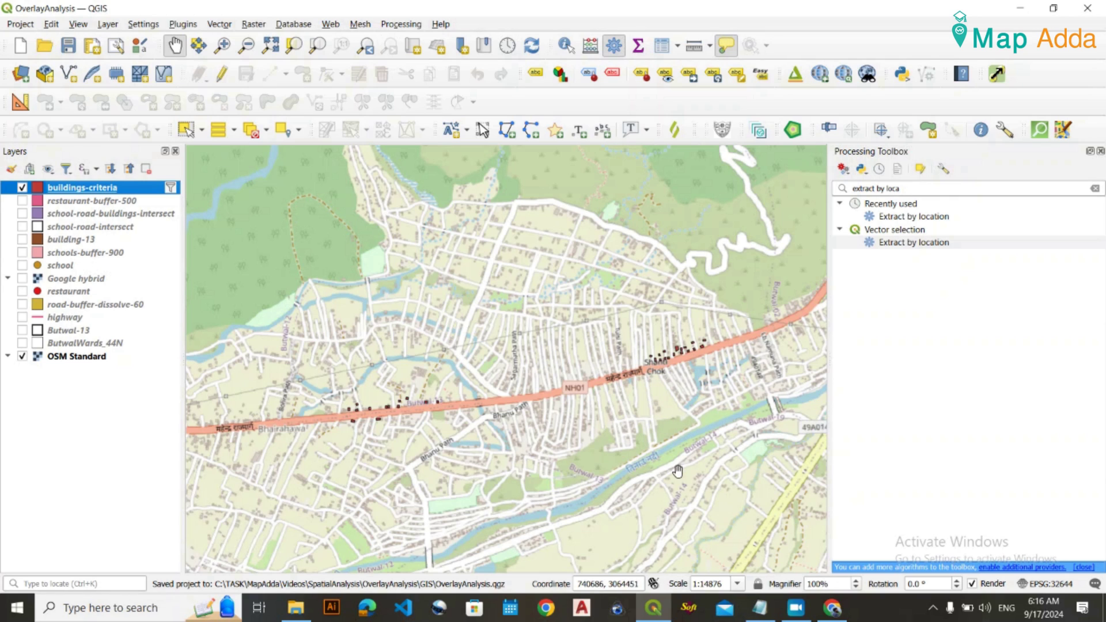